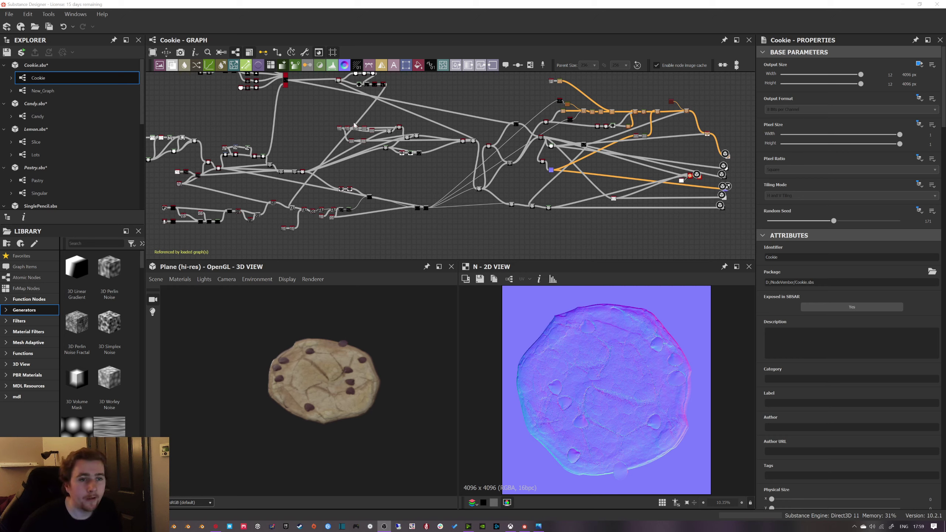
{"action": "middle_click_drag", "start_coordinate": [311, 126], "coordinate": [334, 139]}
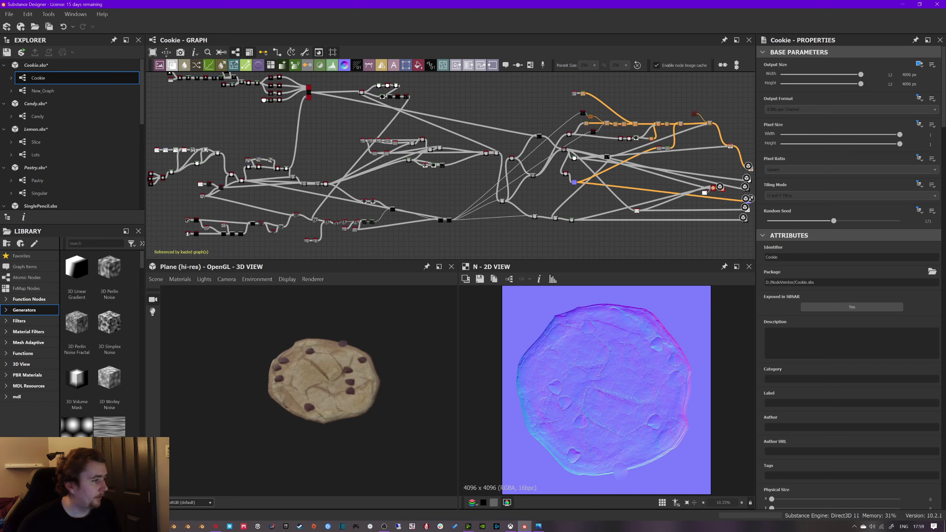
{"action": "left_click_drag", "start_coordinate": [302, 372], "coordinate": [331, 328]}
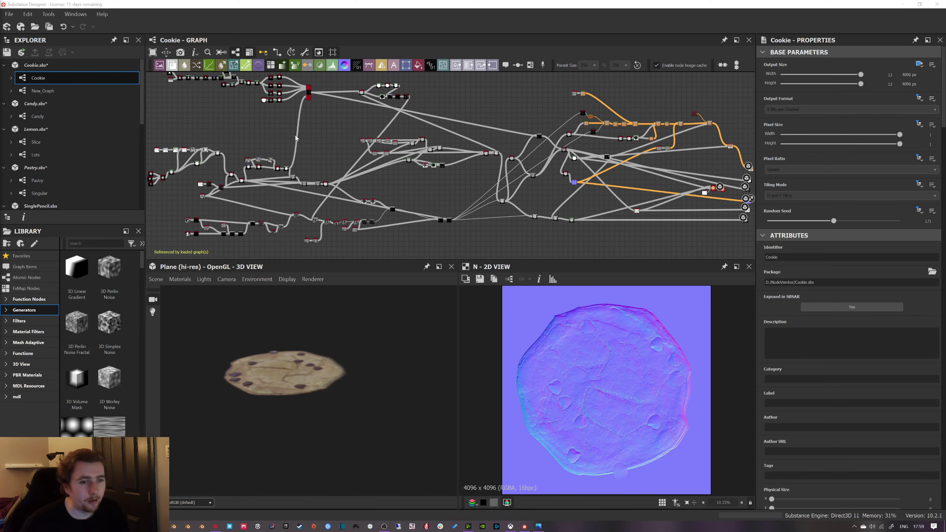
{"action": "middle_click_drag", "start_coordinate": [297, 139], "coordinate": [317, 126]}
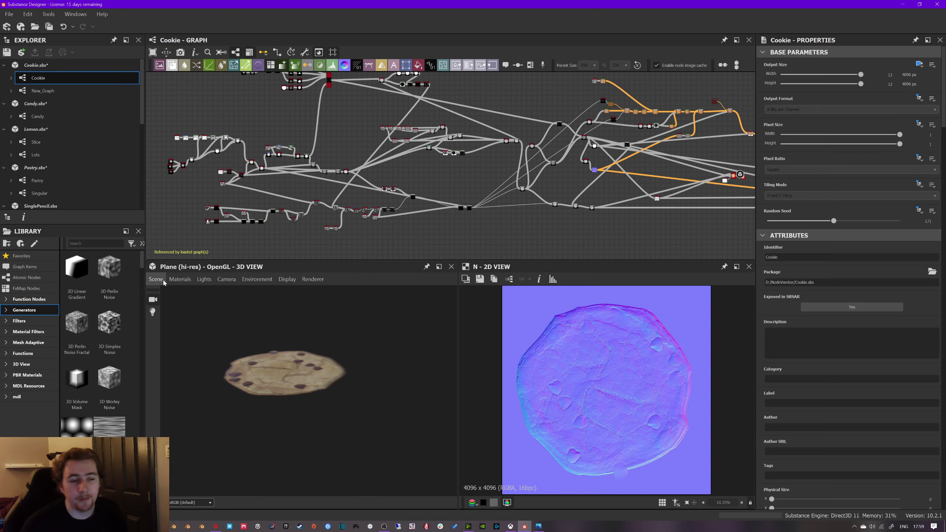
{"action": "middle_click_drag", "start_coordinate": [337, 368], "coordinate": [265, 318]}
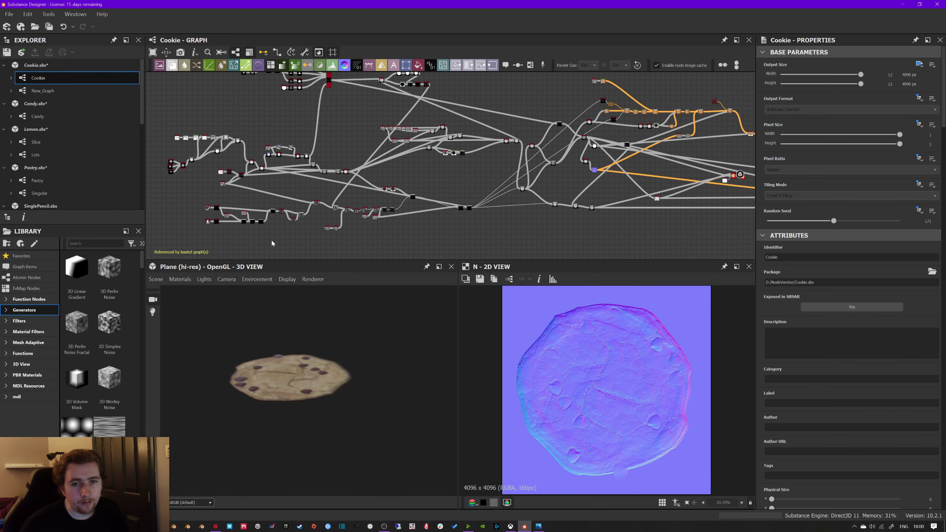
{"action": "middle_click_drag", "start_coordinate": [409, 173], "coordinate": [384, 181]}
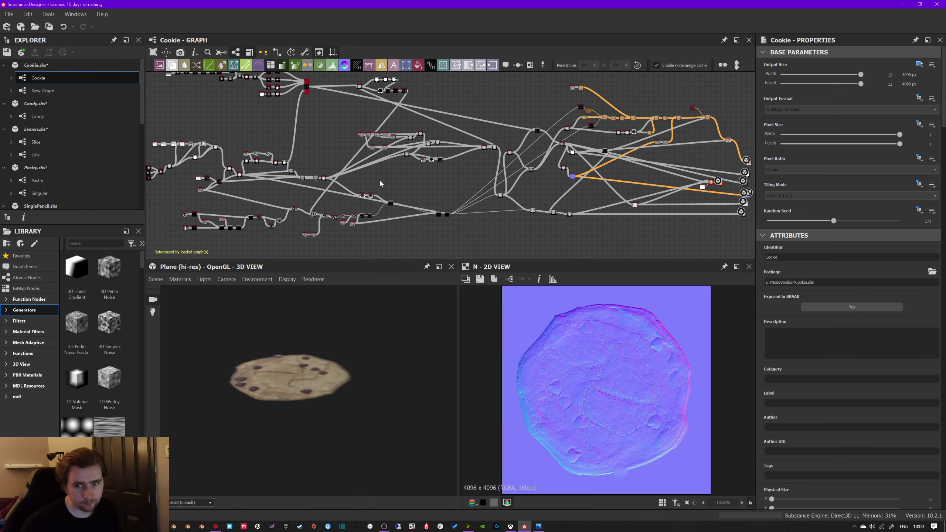
Step: Use the physically_metallic_roughness Tessellation shader for the default material and raise its height scale to 10
{"action": "left_click", "coordinate": [180, 279]}
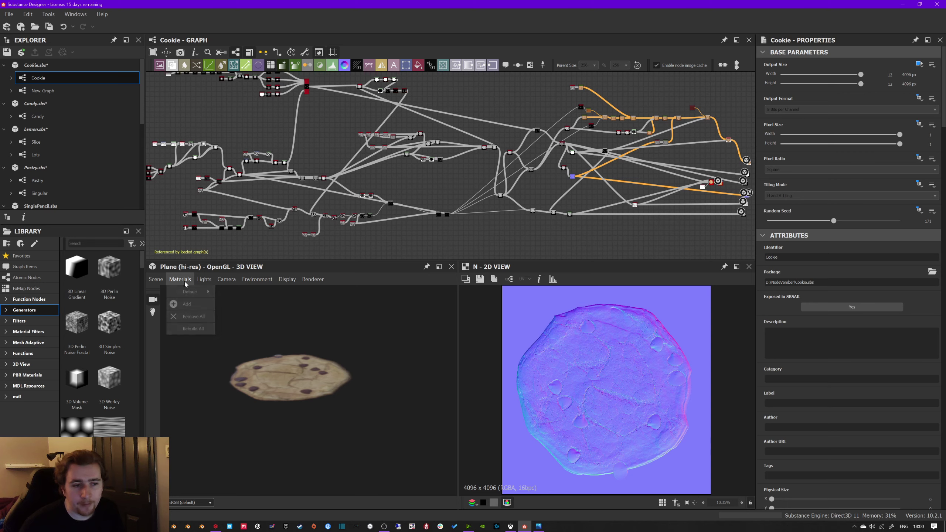
{"action": "mouse_move", "coordinate": [191, 291]}
{"action": "mouse_move", "coordinate": [290, 340]}
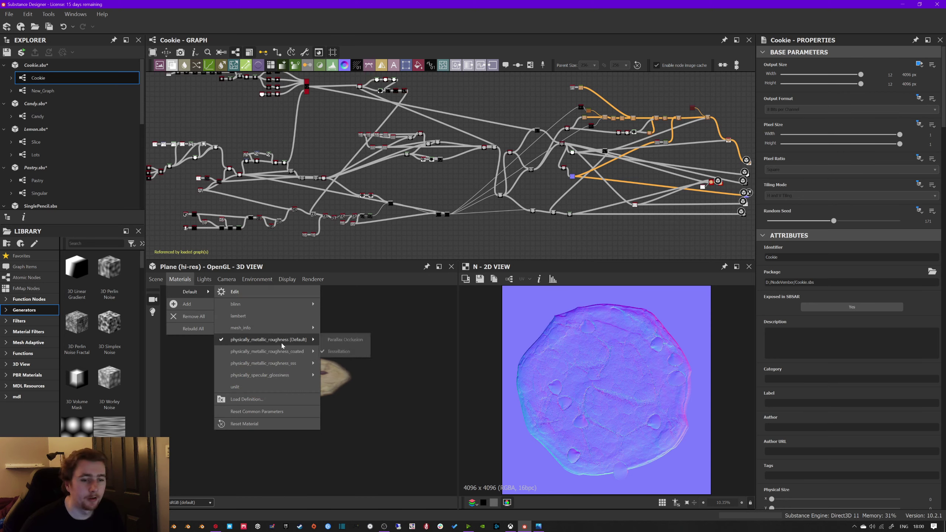
{"action": "left_click", "coordinate": [345, 354]}
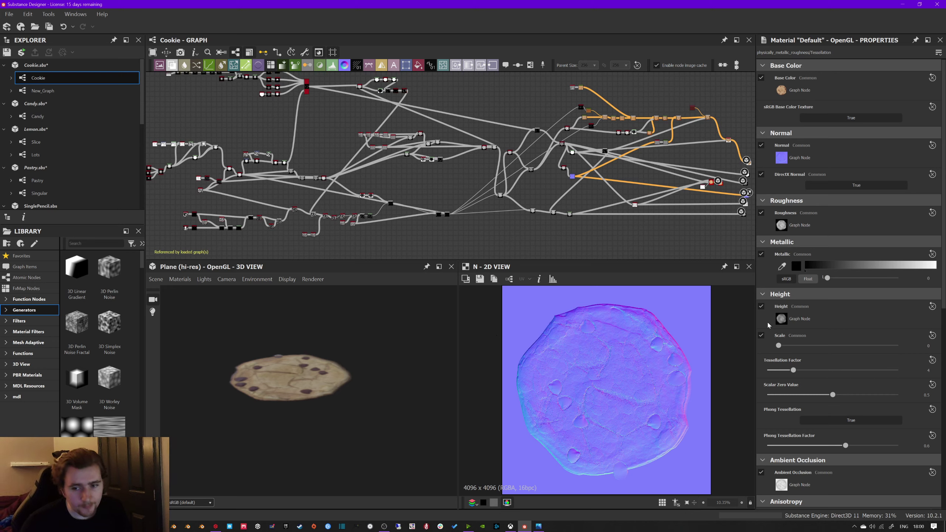
{"action": "left_click_drag", "start_coordinate": [815, 347], "coordinate": [900, 347]}
Step: Examine the displaced cookie surface in the 3D view from low, high and close-up angles
{"action": "left_click_drag", "start_coordinate": [383, 409], "coordinate": [527, 390]}
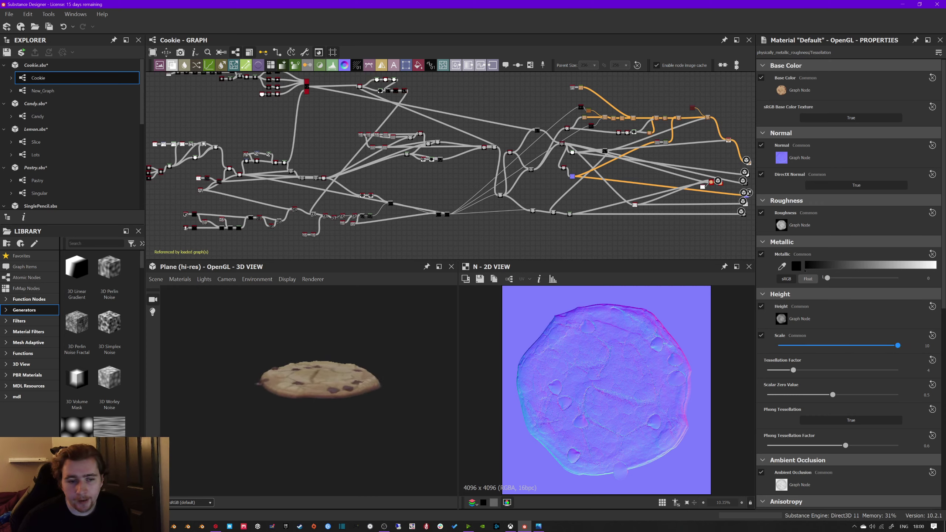
{"action": "scroll", "coordinate": [354, 382], "scroll_direction": "up", "scroll_amount": 6}
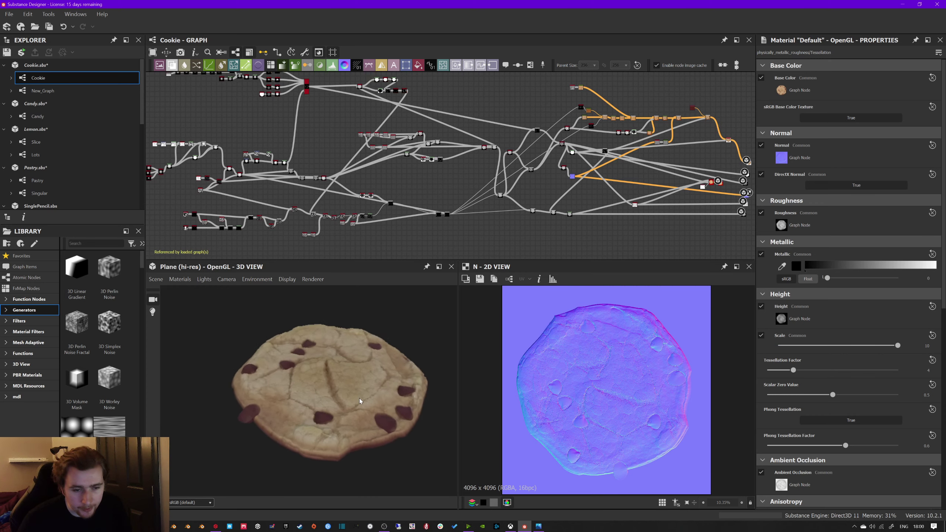
{"action": "scroll", "coordinate": [358, 388], "scroll_direction": "down", "scroll_amount": 4}
{"action": "left_click_drag", "start_coordinate": [342, 398], "coordinate": [300, 350]}
{"action": "left_click", "coordinate": [156, 279]}
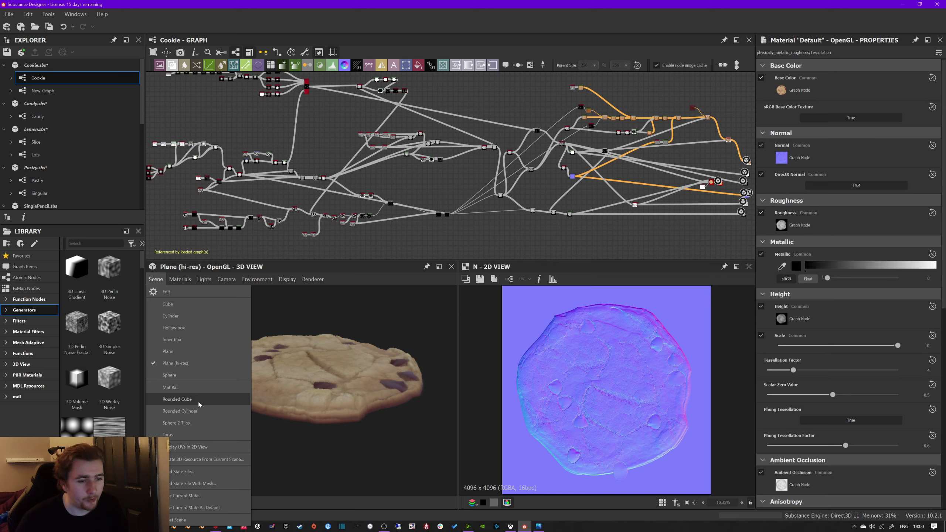
{"action": "left_click", "coordinate": [379, 367]}
{"action": "left_click_drag", "start_coordinate": [379, 368], "coordinate": [423, 383]}
{"action": "scroll", "coordinate": [371, 381], "scroll_direction": "up", "scroll_amount": 4}
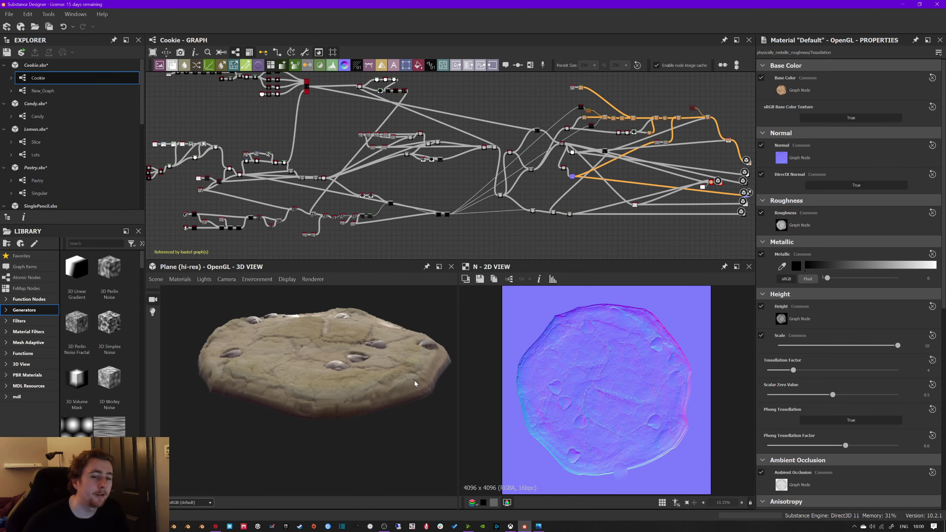
{"action": "left_click_drag", "start_coordinate": [323, 337], "coordinate": [447, 125]}
Step: Move the uppermost chocolate-chip node cluster slightly further left in the Cookie graph
{"action": "middle_click_drag", "start_coordinate": [444, 215], "coordinate": [469, 165]}
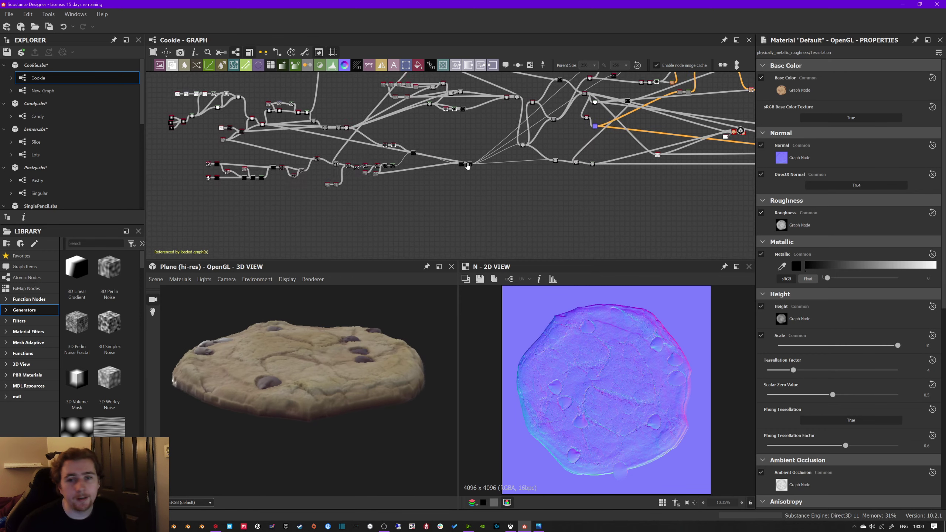
{"action": "scroll", "coordinate": [478, 163], "scroll_direction": "down", "scroll_amount": 3}
{"action": "middle_click_drag", "start_coordinate": [520, 107], "coordinate": [498, 130]}
{"action": "left_click_drag", "start_coordinate": [226, 86], "coordinate": [667, 247]}
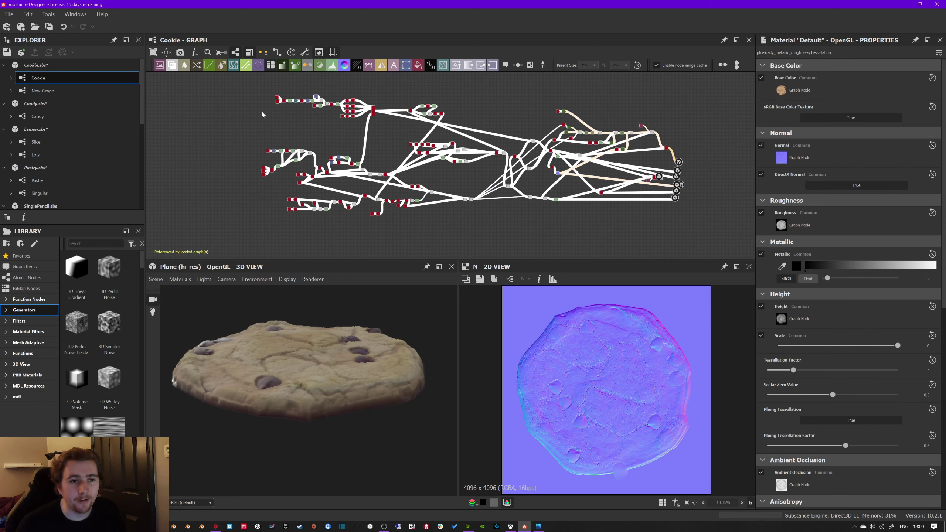
{"action": "left_click", "coordinate": [273, 121]}
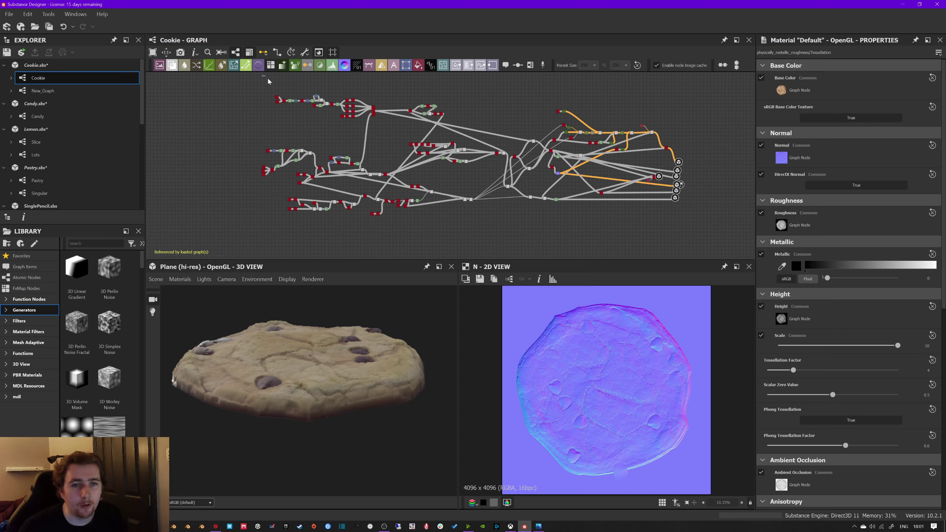
{"action": "left_click_drag", "start_coordinate": [442, 116], "coordinate": [409, 122]}
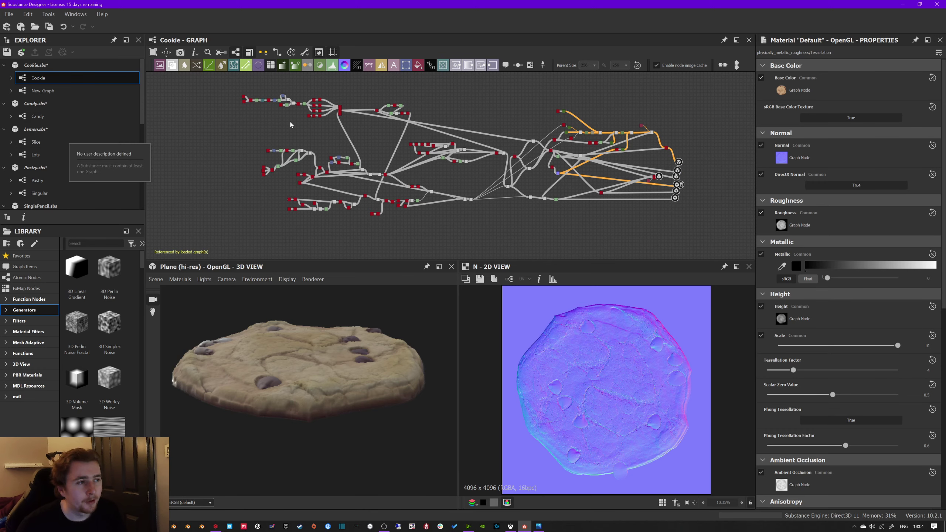
Step: Look over the cookie from above and the lower part of its node network, and show the Cookie graph's properties
{"action": "middle_click_drag", "start_coordinate": [245, 135], "coordinate": [215, 145]}
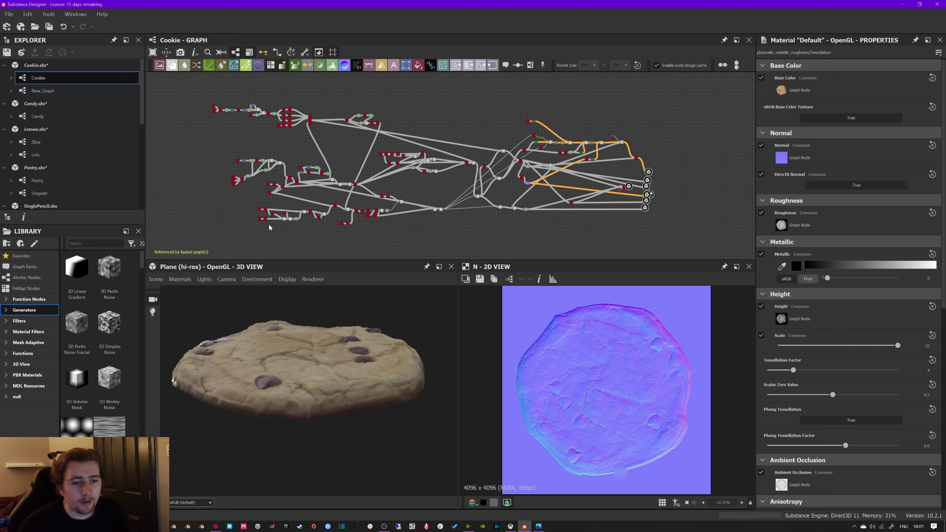
{"action": "left_click_drag", "start_coordinate": [275, 321], "coordinate": [296, 324]}
{"action": "middle_click_drag", "start_coordinate": [296, 324], "coordinate": [325, 340]}
{"action": "left_click_drag", "start_coordinate": [325, 341], "coordinate": [324, 360]}
{"action": "middle_click_drag", "start_coordinate": [349, 190], "coordinate": [366, 178]}
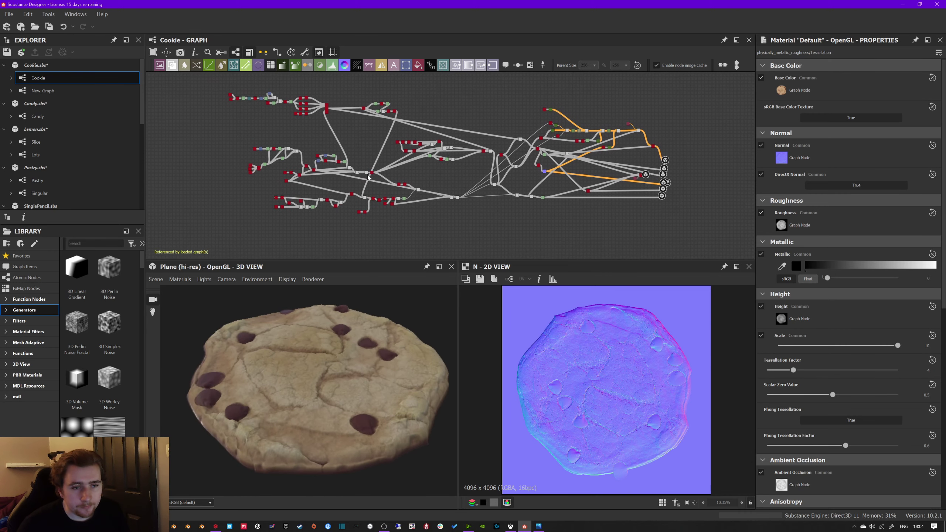
{"action": "scroll", "coordinate": [294, 195], "scroll_direction": "up", "scroll_amount": 5}
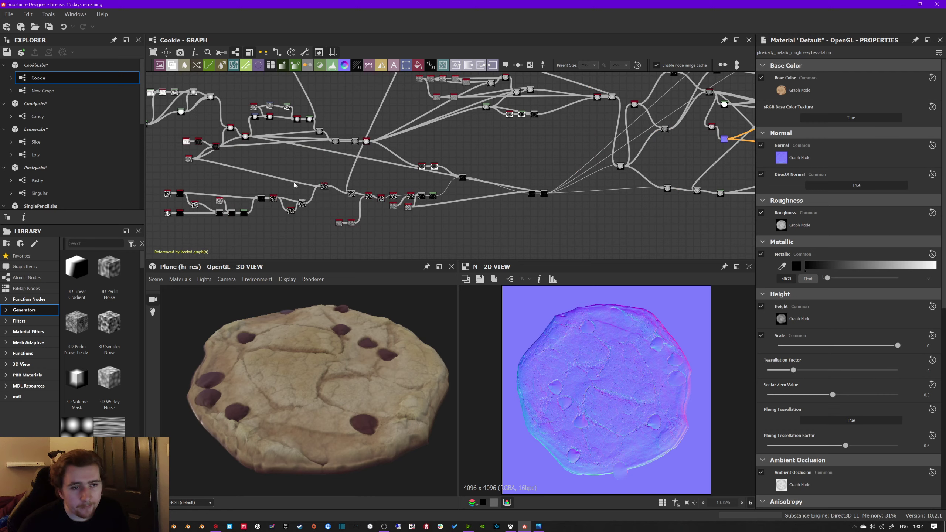
{"action": "middle_click_drag", "start_coordinate": [350, 177], "coordinate": [310, 173]}
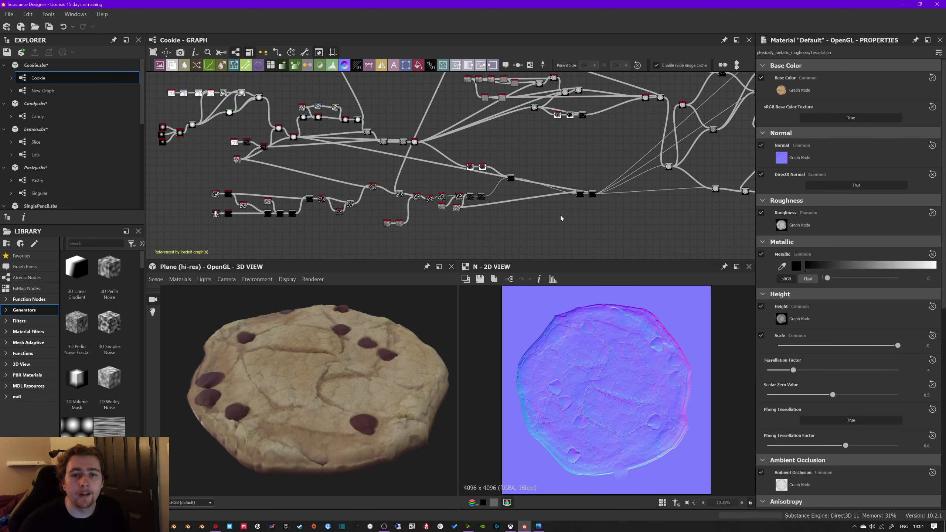
{"action": "left_click", "coordinate": [56, 79]}
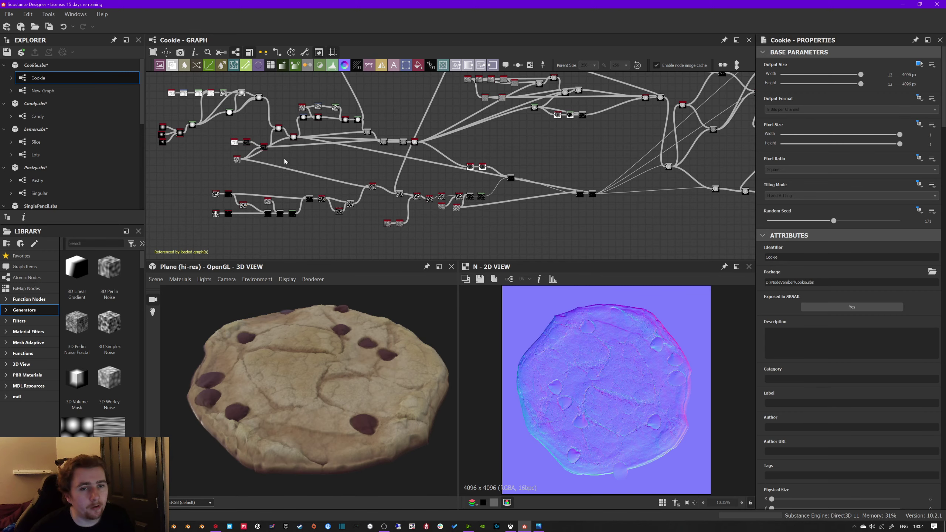
{"action": "middle_click_drag", "start_coordinate": [464, 147], "coordinate": [449, 172]}
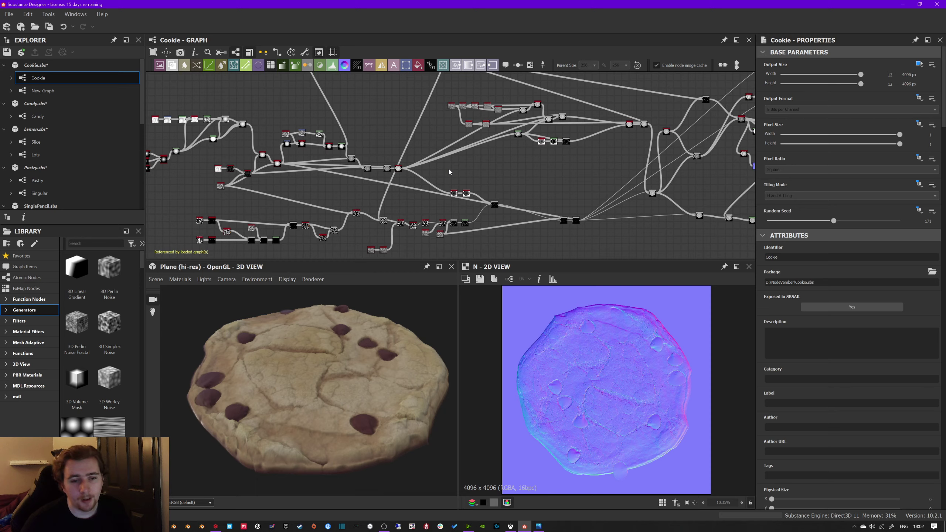
Step: Examine the chocolate-chip node network in the Cookie graph and close the Giff.gif image viewer
{"action": "left_click_drag", "start_coordinate": [313, 391], "coordinate": [467, 360]}
{"action": "middle_click_drag", "start_coordinate": [276, 238], "coordinate": [400, 249]}
{"action": "middle_click_drag", "start_coordinate": [352, 118], "coordinate": [368, 205]}
{"action": "scroll", "coordinate": [338, 141], "scroll_direction": "up", "scroll_amount": 2}
{"action": "left_click_drag", "start_coordinate": [221, 137], "coordinate": [538, 233]}
{"action": "left_click", "coordinate": [343, 221]}
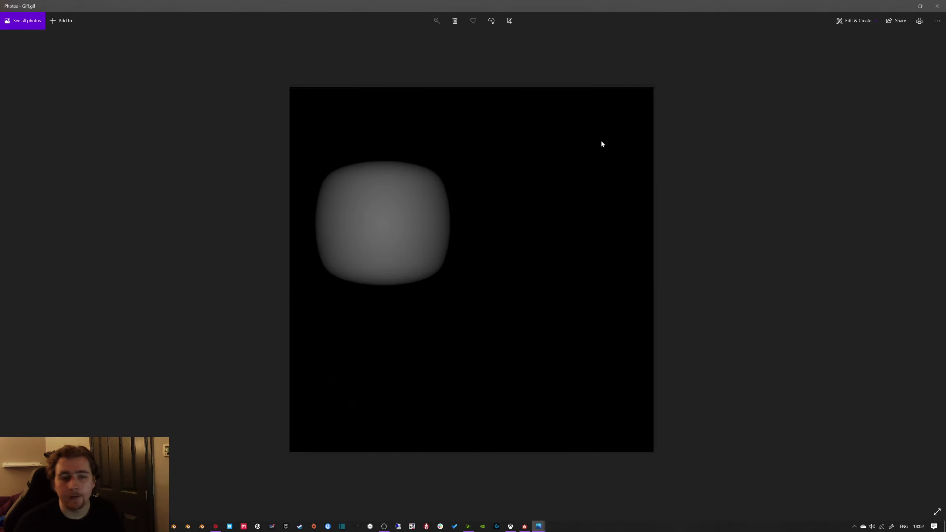
{"action": "left_click", "coordinate": [937, 6]}
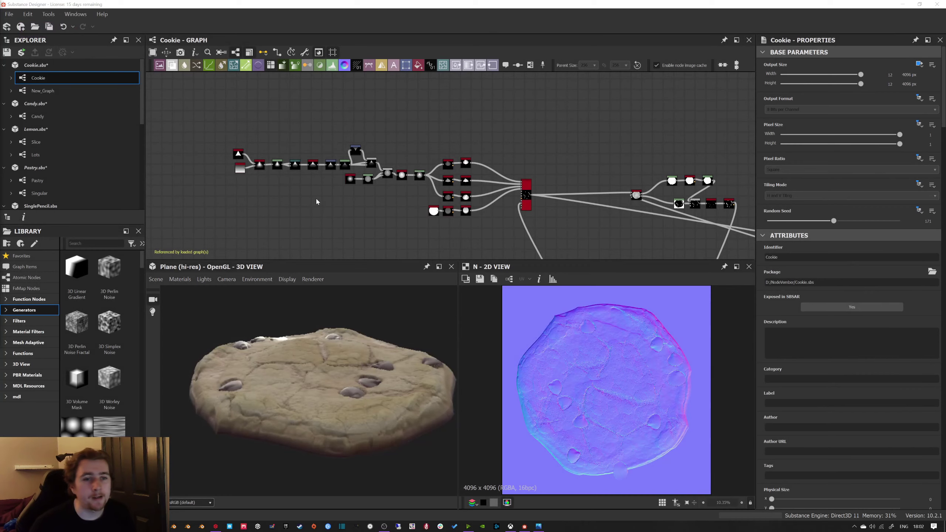
Step: Preview the triangle Polygon 2 node, the Non Uniform Blur Grayscale node and the first Levels node of the chip shape
{"action": "scroll", "coordinate": [318, 187], "scroll_direction": "up", "scroll_amount": 2}
{"action": "double_click", "coordinate": [248, 118]}
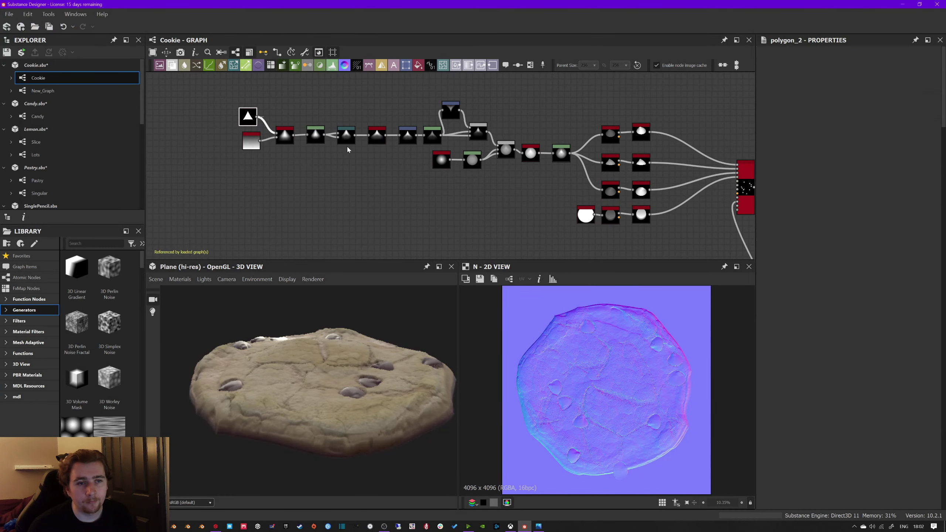
{"action": "middle_click_drag", "start_coordinate": [348, 145], "coordinate": [307, 137]}
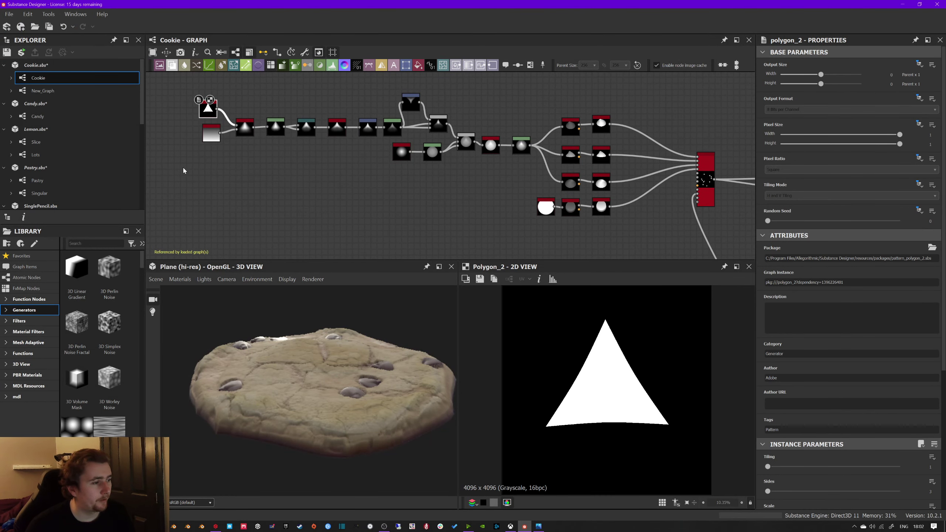
{"action": "double_click", "coordinate": [249, 128]}
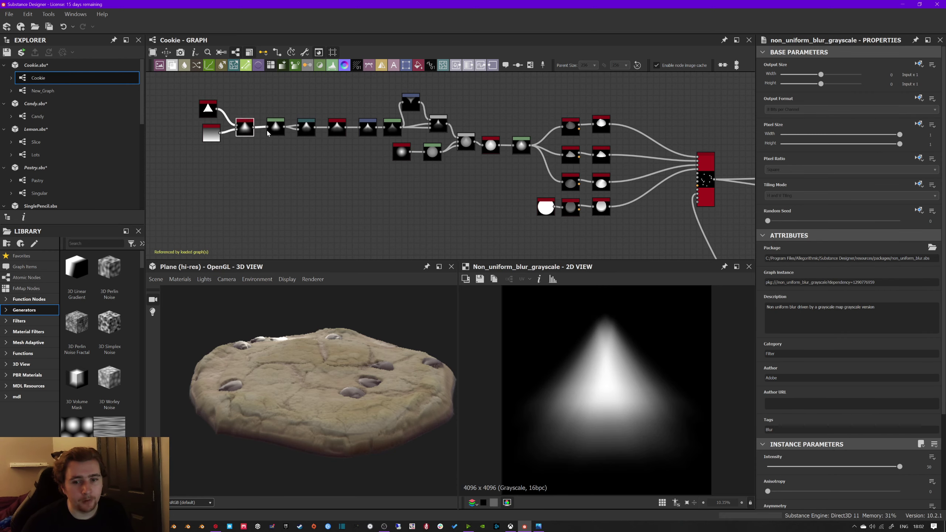
{"action": "double_click", "coordinate": [276, 128]}
{"action": "middle_click_drag", "start_coordinate": [349, 142], "coordinate": [269, 142]}
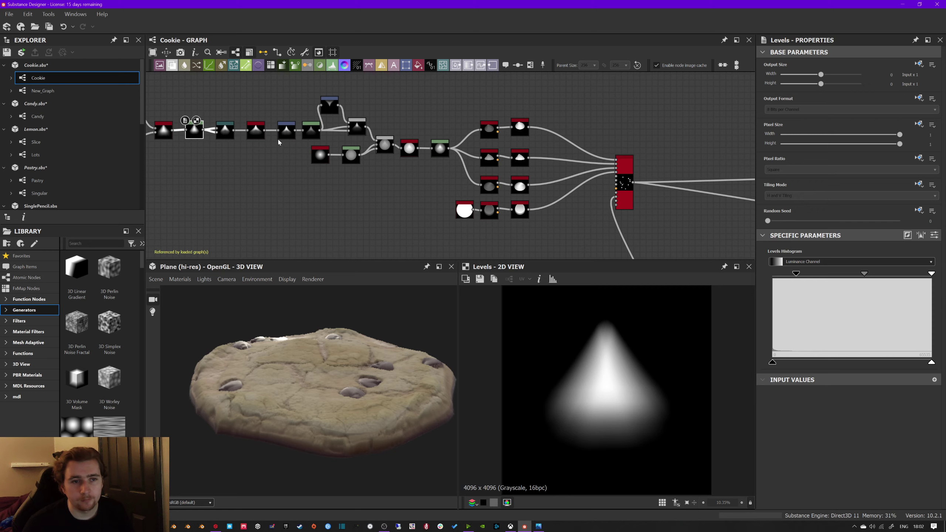
Step: Preview the chip shape further along the chain, including the Blend node and the Levels node before the branches
{"action": "double_click", "coordinate": [286, 128]}
{"action": "middle_click_drag", "start_coordinate": [341, 121], "coordinate": [298, 117]}
{"action": "double_click", "coordinate": [312, 119]}
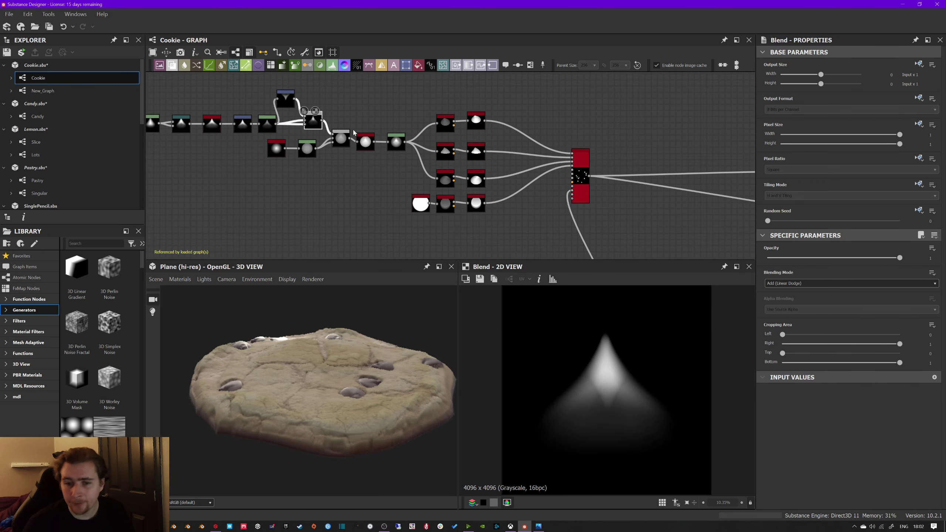
{"action": "double_click", "coordinate": [394, 145]}
{"action": "double_click", "coordinate": [395, 145]}
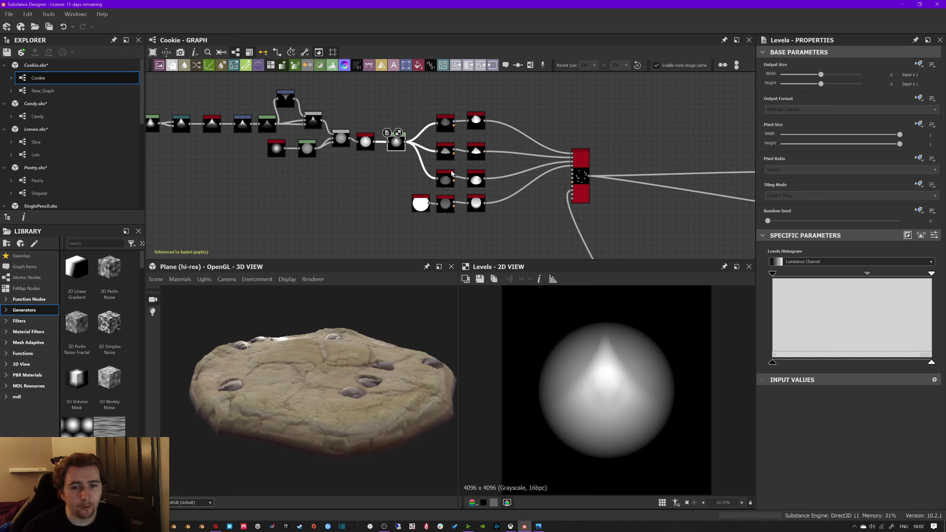
Step: Preview the three Height Extrude branches with their Auto Levels nodes, and the round Polygon 2 node feeding the fourth branch
{"action": "left_click", "coordinate": [444, 125]}
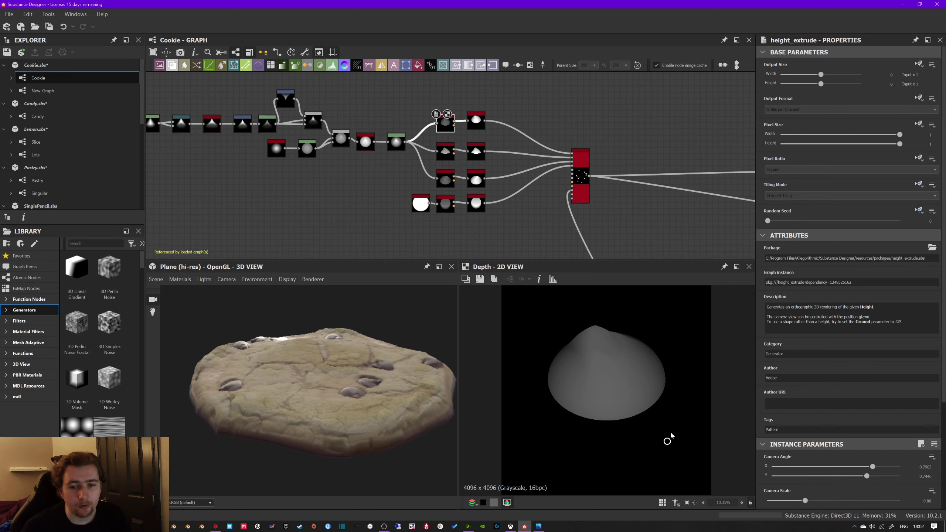
{"action": "left_click", "coordinate": [443, 153]}
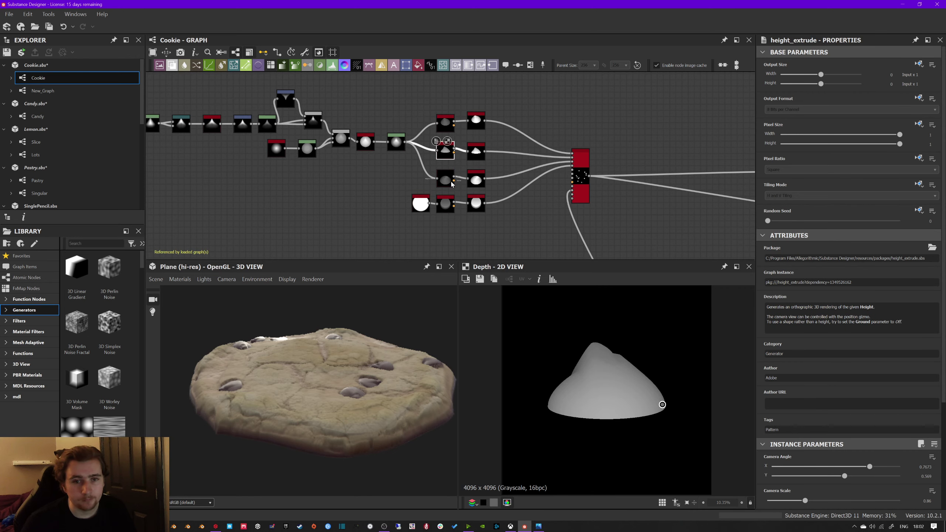
{"action": "left_click", "coordinate": [445, 180]}
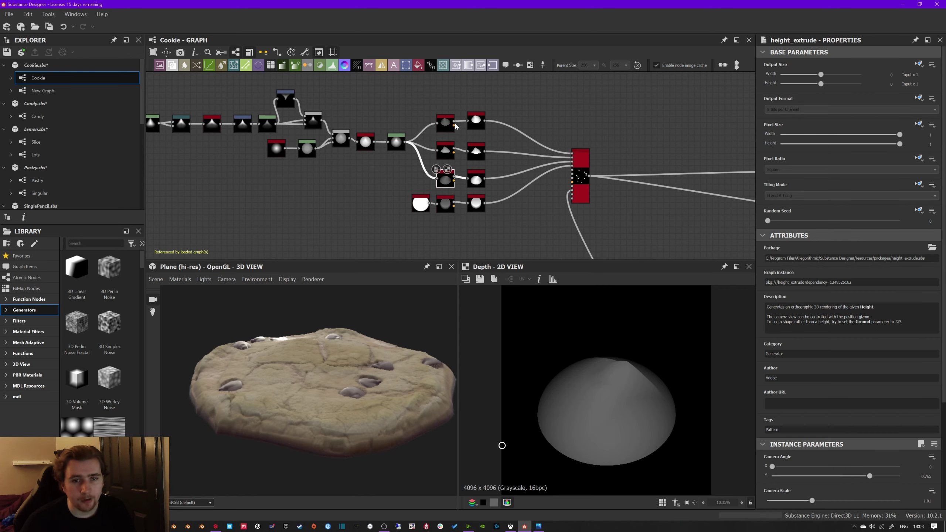
{"action": "left_click", "coordinate": [476, 120]}
{"action": "left_click", "coordinate": [478, 153]}
{"action": "left_click", "coordinate": [478, 184]}
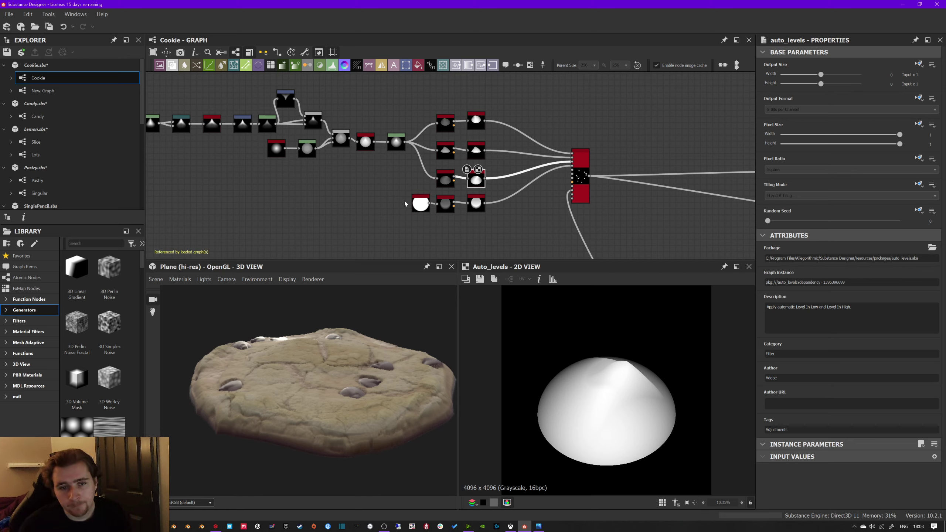
{"action": "left_click", "coordinate": [417, 208]}
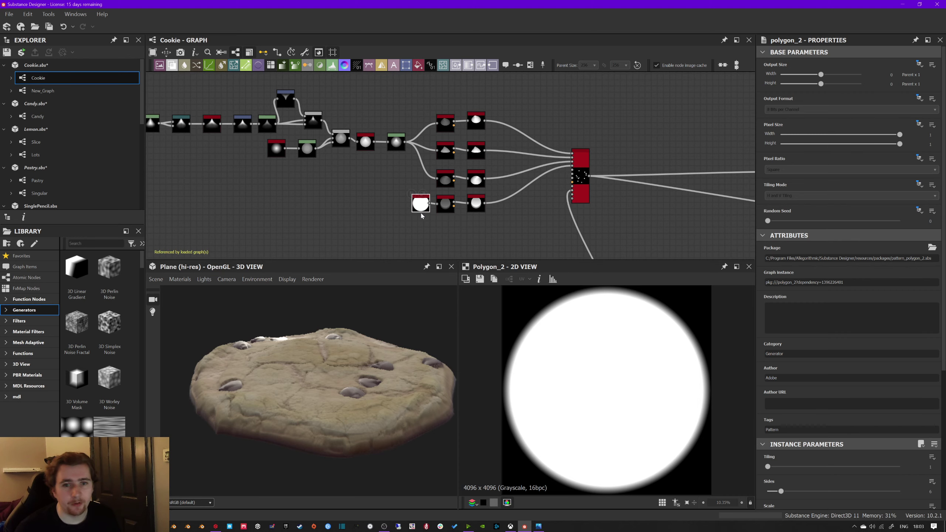
Step: Preview the Height Extrude node of the fourth chip branch and the Auto Levels node that follows it
{"action": "double_click", "coordinate": [447, 208]}
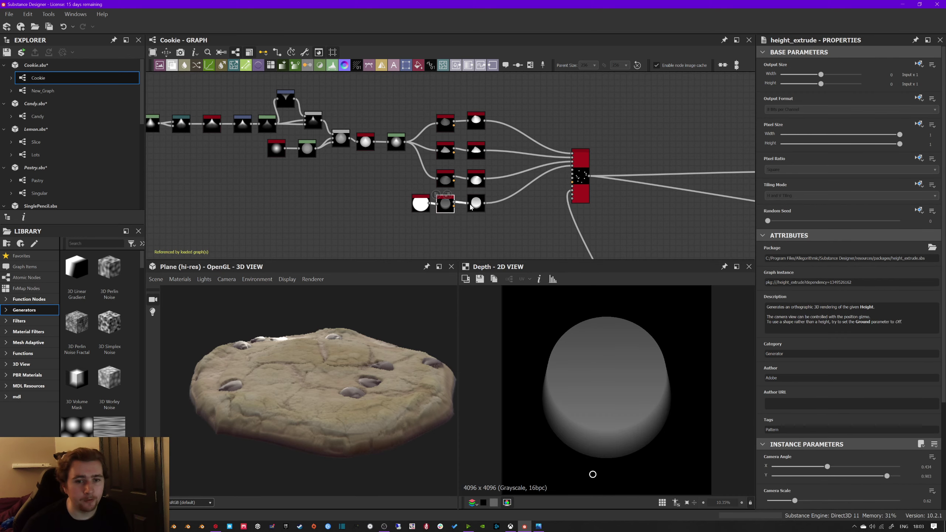
{"action": "left_click", "coordinate": [475, 205]}
{"action": "double_click", "coordinate": [474, 206]}
{"action": "middle_click_drag", "start_coordinate": [486, 218], "coordinate": [388, 205]}
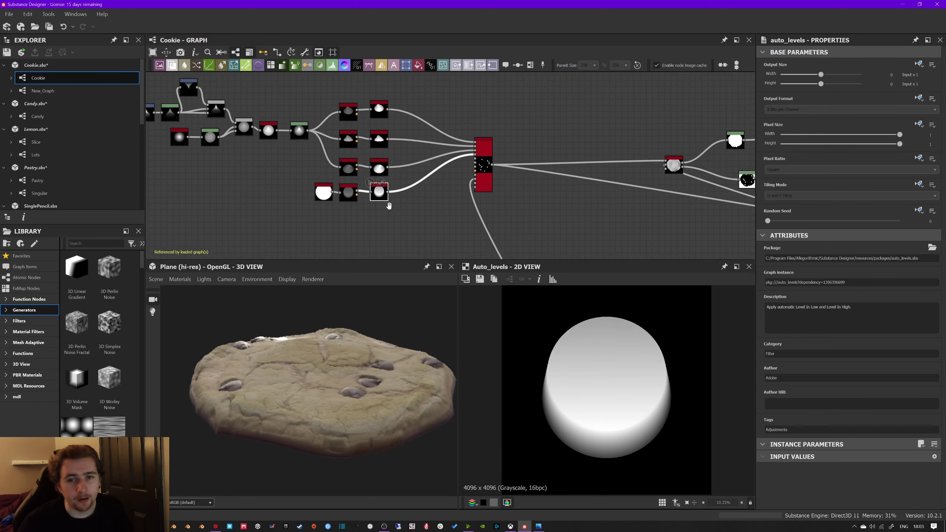
Step: Preview the Tile Sampler node fed by the four chip branches and inspect its scattered chips up close
{"action": "left_click", "coordinate": [485, 182]}
{"action": "middle_click_drag", "start_coordinate": [535, 219], "coordinate": [492, 206]}
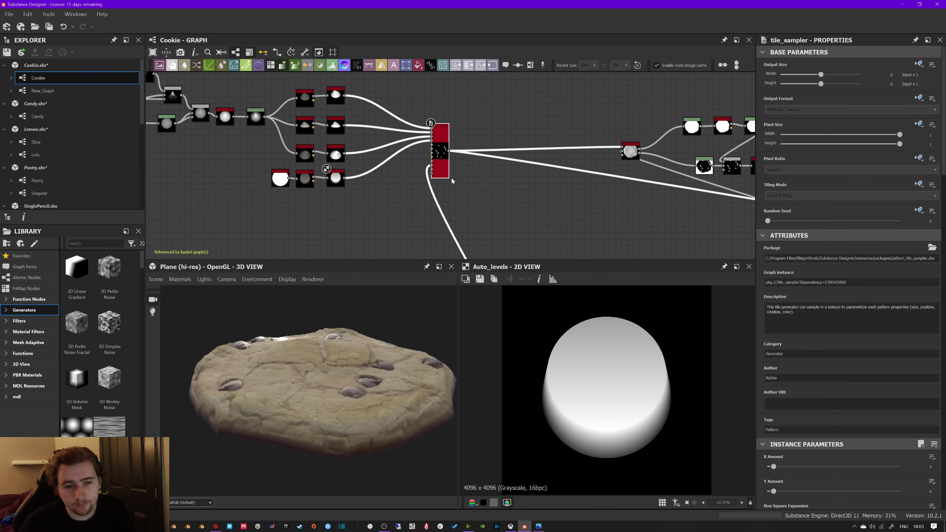
{"action": "double_click", "coordinate": [441, 170]}
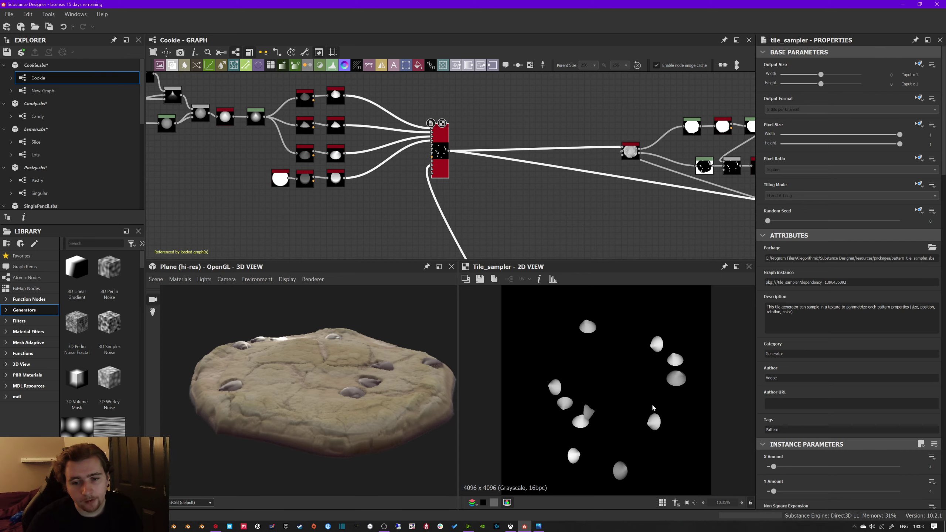
{"action": "scroll", "coordinate": [650, 407], "scroll_direction": "up", "scroll_amount": 4}
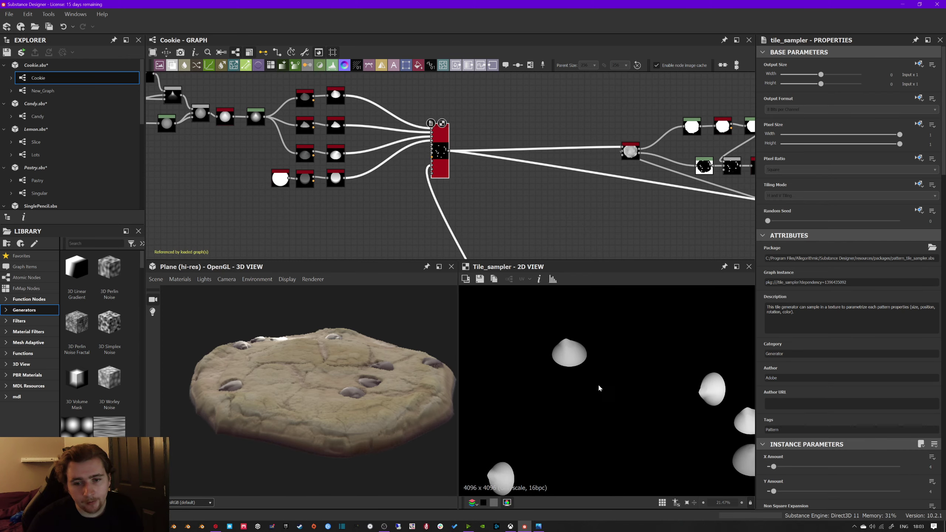
{"action": "scroll", "coordinate": [686, 394], "scroll_direction": "down", "scroll_amount": 2}
{"action": "scroll", "coordinate": [468, 193], "scroll_direction": "down", "scroll_amount": 4}
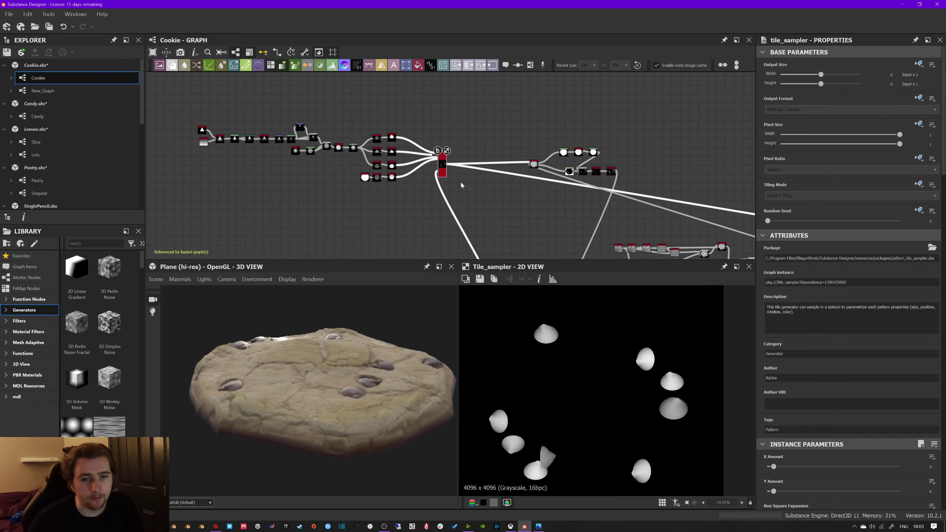
Step: Preview the blended height output of the Height Blend node after the Tile Sampler, and its height mask output
{"action": "middle_click_drag", "start_coordinate": [468, 193], "coordinate": [410, 42]}
{"action": "middle_click_drag", "start_coordinate": [480, 133], "coordinate": [471, 244]}
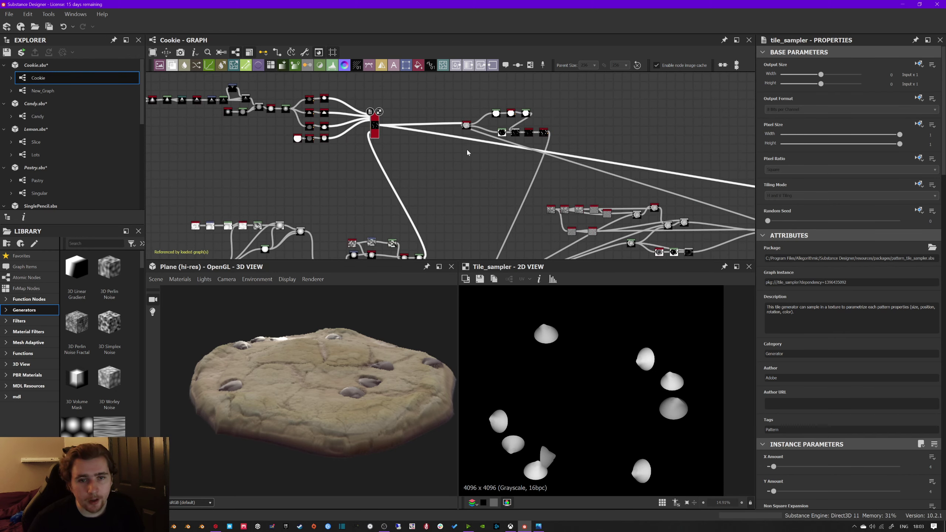
{"action": "scroll", "coordinate": [466, 127], "scroll_direction": "up", "scroll_amount": 5}
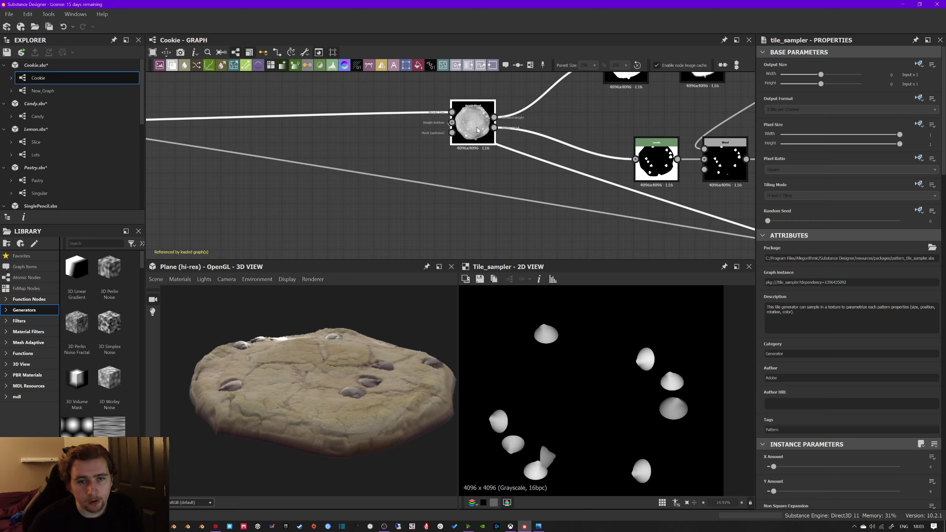
{"action": "double_click", "coordinate": [477, 127]}
{"action": "scroll", "coordinate": [542, 330], "scroll_direction": "down", "scroll_amount": 5}
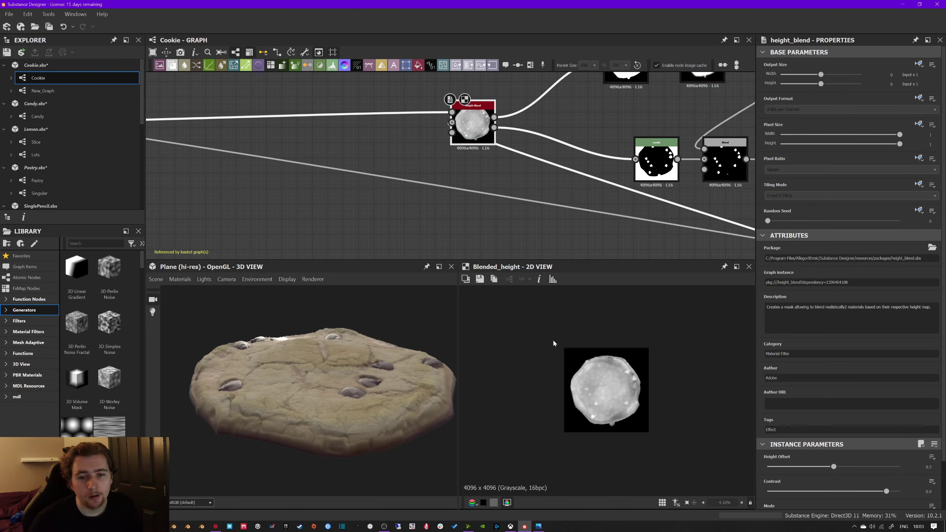
{"action": "scroll", "coordinate": [554, 341], "scroll_direction": "up", "scroll_amount": 3}
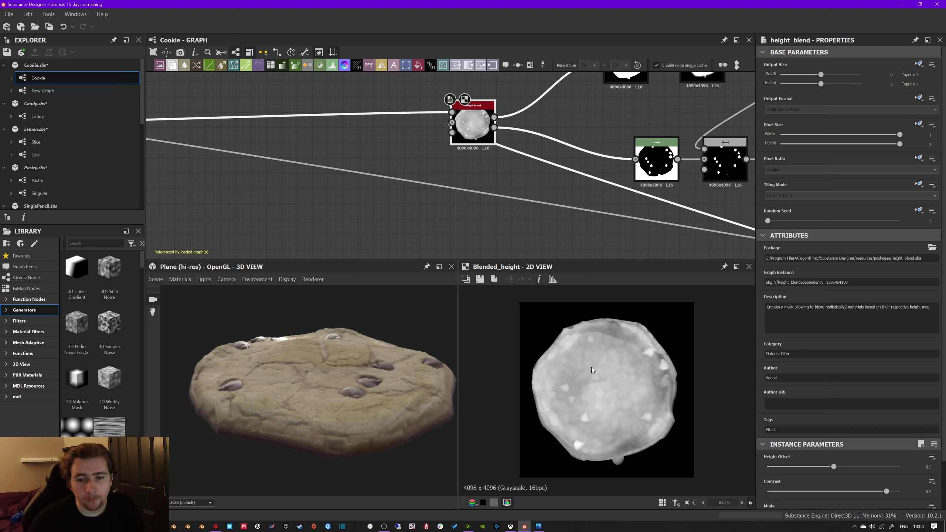
{"action": "left_click", "coordinate": [494, 129]}
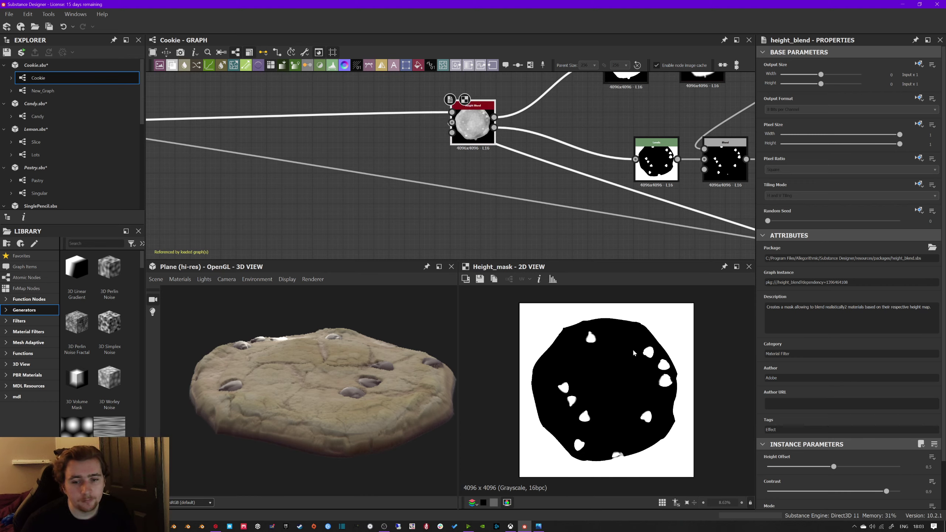
Step: Preview the Bevel node that ends the chip mask chain, and view the 3D cookie's chips from above
{"action": "middle_click_drag", "start_coordinate": [615, 208], "coordinate": [387, 256]}
{"action": "scroll", "coordinate": [550, 182], "scroll_direction": "down", "scroll_amount": 3}
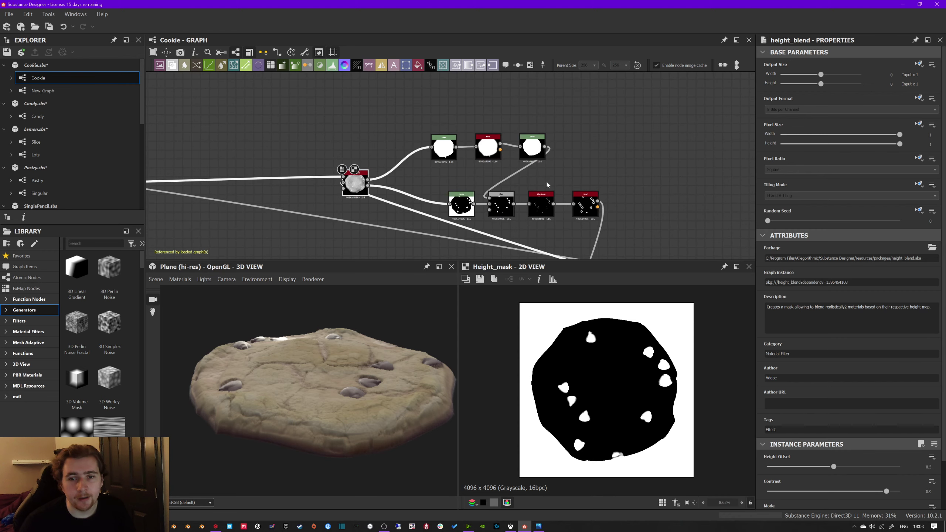
{"action": "middle_click_drag", "start_coordinate": [562, 210], "coordinate": [499, 171]}
{"action": "double_click", "coordinate": [521, 166]}
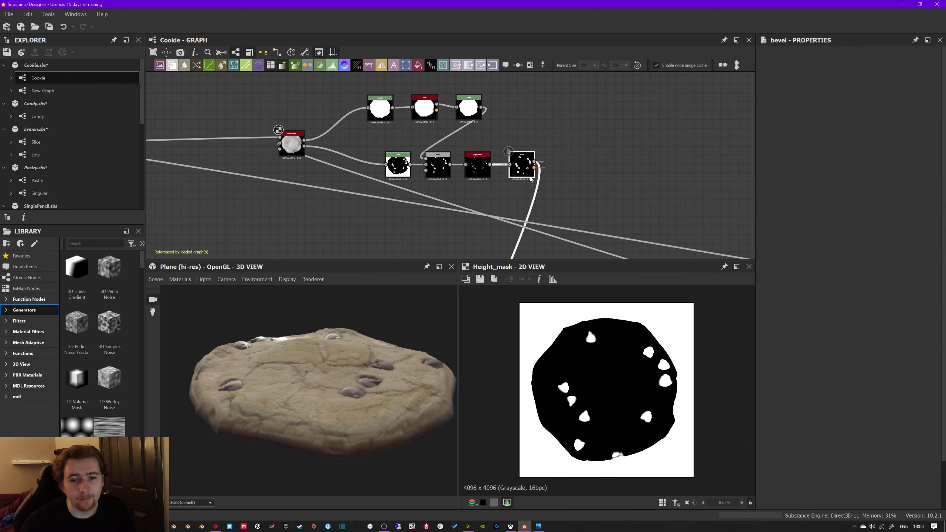
{"action": "scroll", "coordinate": [559, 388], "scroll_direction": "up", "scroll_amount": 4}
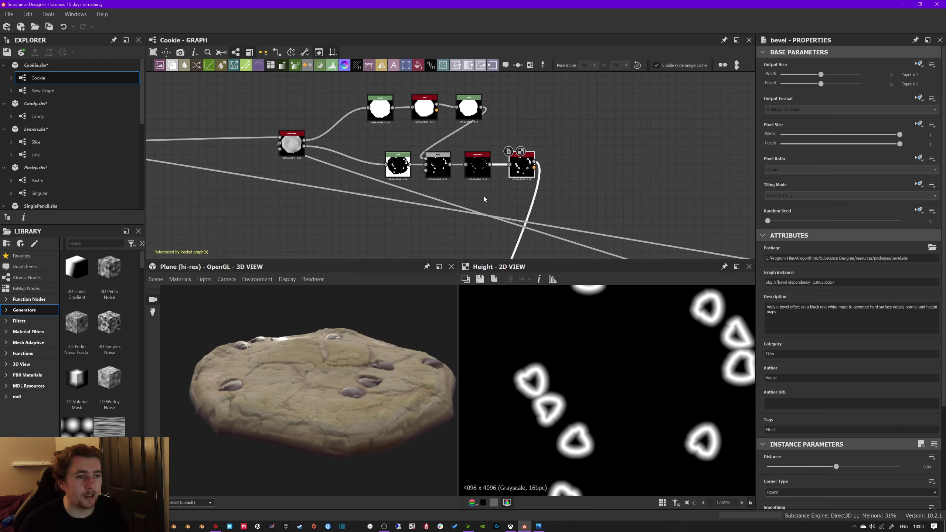
{"action": "left_click_drag", "start_coordinate": [310, 405], "coordinate": [309, 354]}
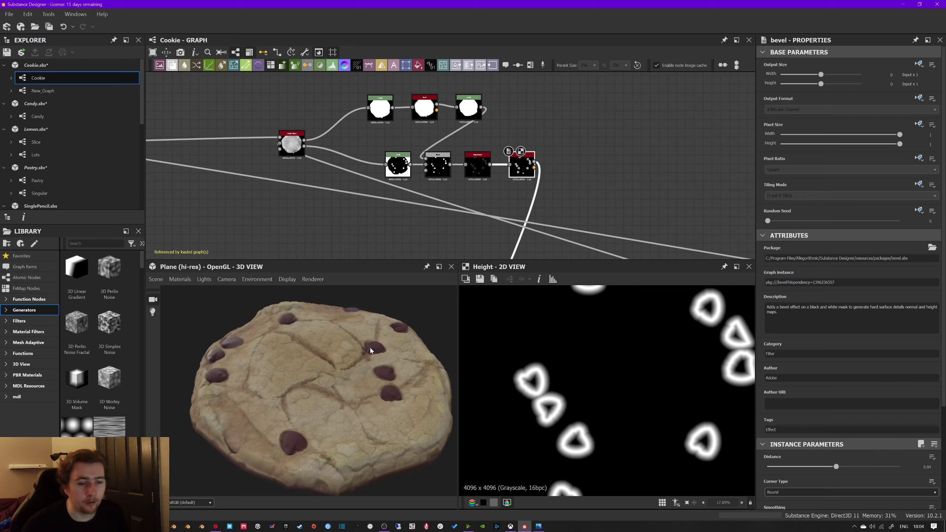
{"action": "left_click_drag", "start_coordinate": [371, 350], "coordinate": [304, 327]}
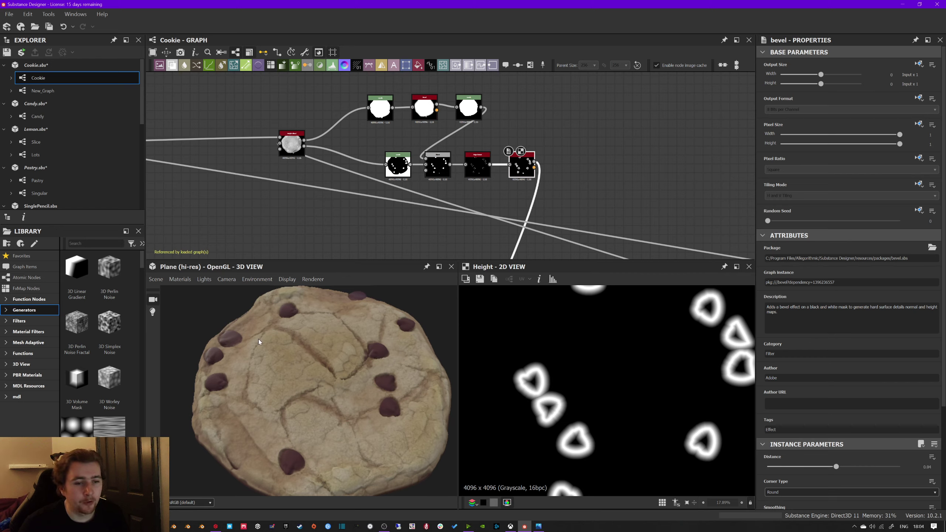
Step: Preview the Max (Lighten) Blend node that receives the chip bevel, and the Multi Directional Warp Grayscale crack node feeding it
{"action": "scroll", "coordinate": [527, 168], "scroll_direction": "down", "scroll_amount": 4}
{"action": "middle_click_drag", "start_coordinate": [497, 199], "coordinate": [501, 113]}
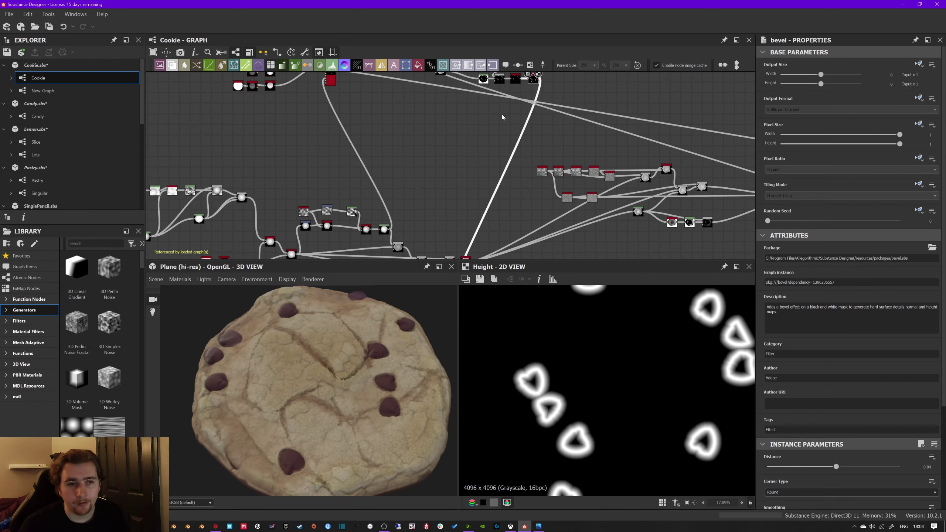
{"action": "middle_click_drag", "start_coordinate": [458, 187], "coordinate": [464, 114]}
{"action": "middle_click_drag", "start_coordinate": [458, 216], "coordinate": [484, 159]}
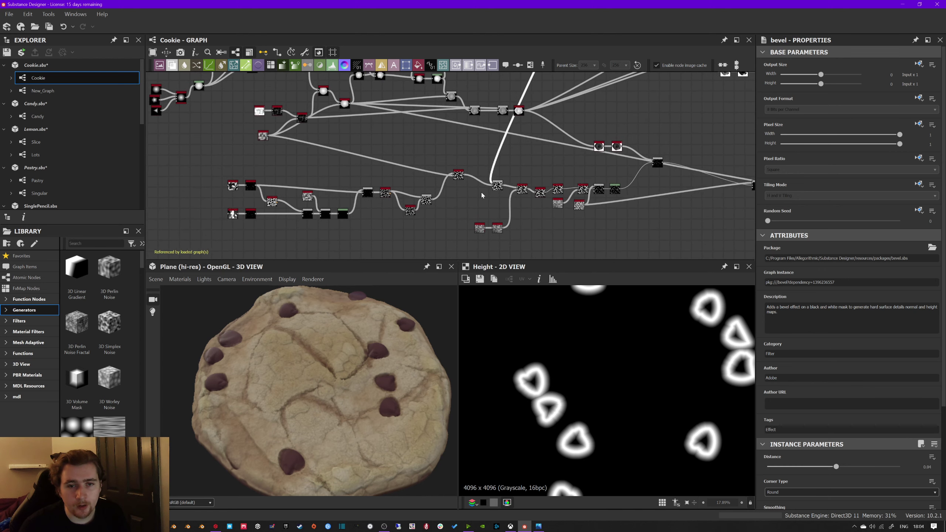
{"action": "left_click", "coordinate": [498, 185]}
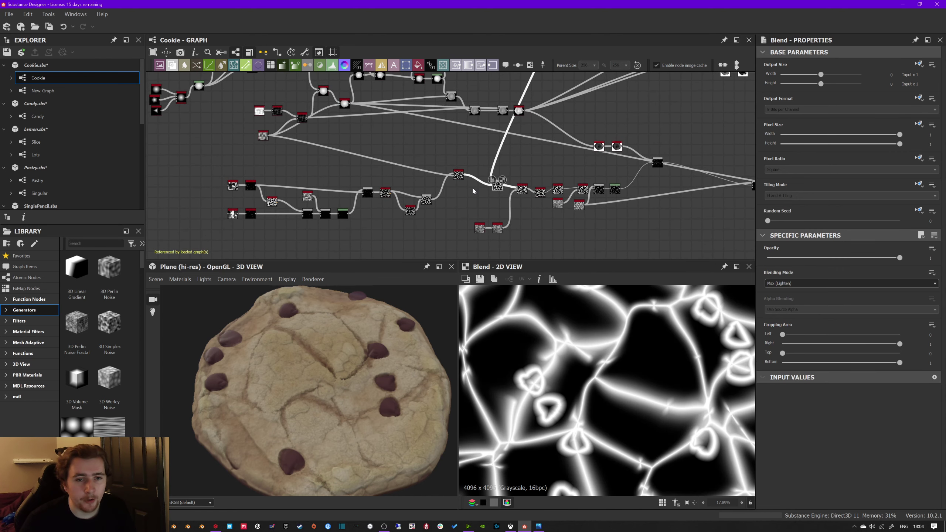
{"action": "left_click", "coordinate": [460, 178]}
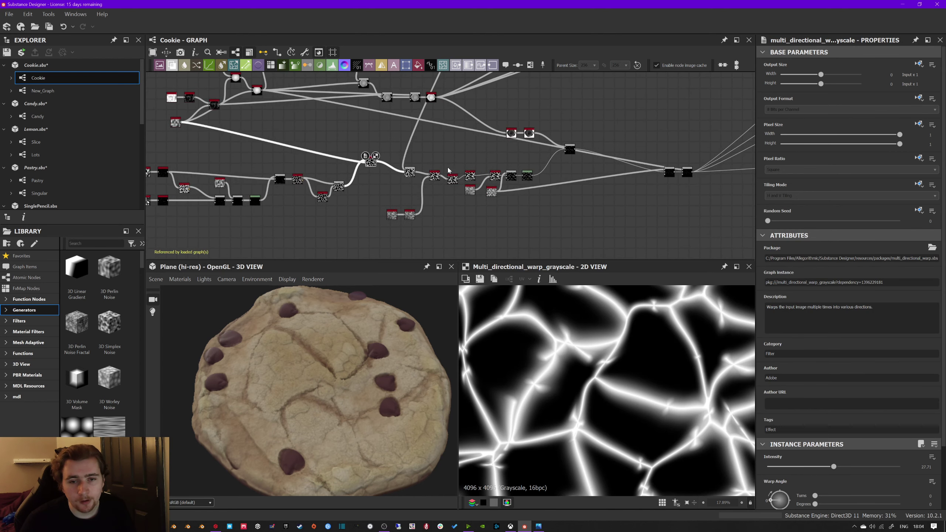
Step: Preview the nodes at the start of the crack pattern network
{"action": "middle_click_drag", "start_coordinate": [162, 201], "coordinate": [302, 191]}
{"action": "left_click", "coordinate": [301, 191]}
{"action": "double_click", "coordinate": [301, 190]}
{"action": "scroll", "coordinate": [610, 401], "scroll_direction": "down", "scroll_amount": 2}
{"action": "left_click", "coordinate": [287, 193]}
{"action": "double_click", "coordinate": [286, 191]}
Step: Preview the end of the crack chain, including its last Levels node and the Subtract Blend node after it
{"action": "middle_click_drag", "start_coordinate": [540, 193], "coordinate": [406, 163]}
{"action": "double_click", "coordinate": [414, 131]}
{"action": "middle_click_drag", "start_coordinate": [502, 138], "coordinate": [427, 143]}
{"action": "double_click", "coordinate": [426, 131]}
{"action": "double_click", "coordinate": [425, 142]}
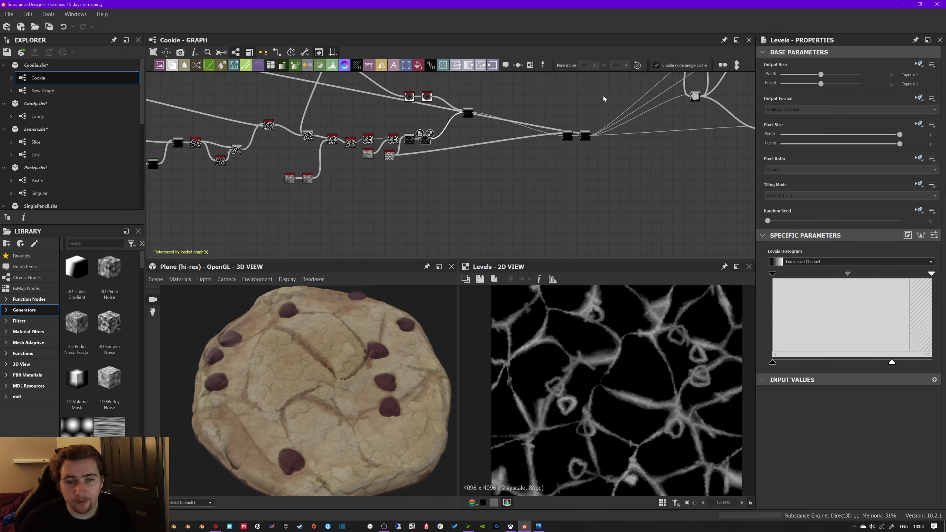
{"action": "middle_click_drag", "start_coordinate": [604, 99], "coordinate": [536, 133]}
{"action": "double_click", "coordinate": [401, 148]}
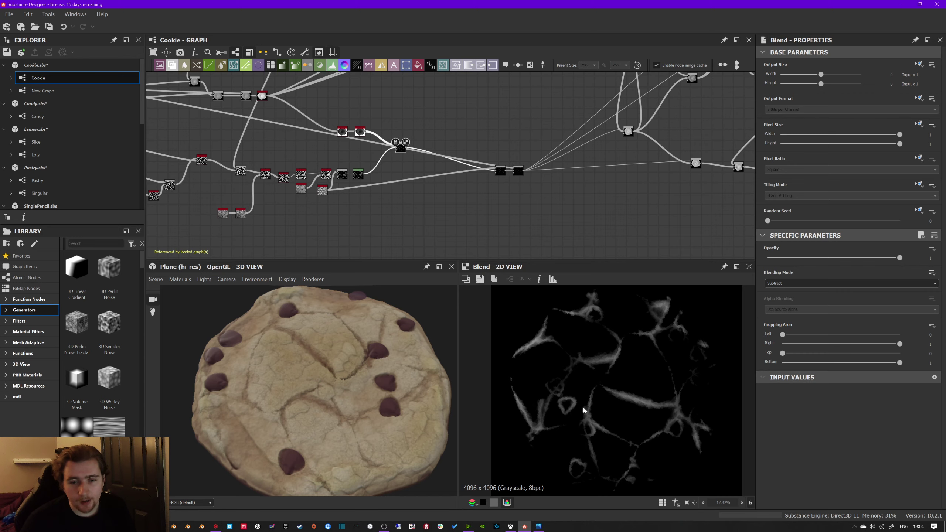
Step: Preview the Levels node of the cookie's round base shape at the start of the network
{"action": "middle_click_drag", "start_coordinate": [256, 135], "coordinate": [764, 191]}
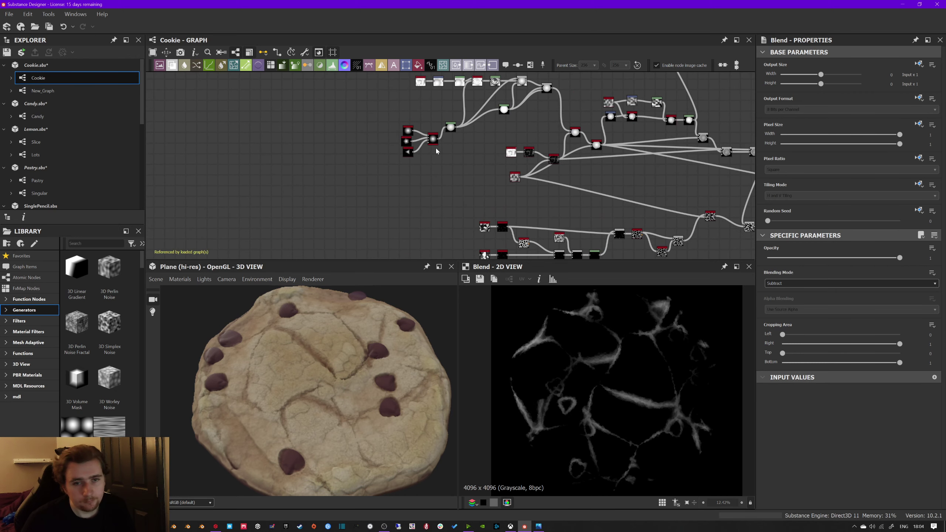
{"action": "middle_click_drag", "start_coordinate": [439, 142], "coordinate": [373, 202]}
{"action": "scroll", "coordinate": [449, 175], "scroll_direction": "up", "scroll_amount": 3}
{"action": "left_click", "coordinate": [424, 203]}
{"action": "left_click", "coordinate": [372, 199]}
{"action": "scroll", "coordinate": [572, 345], "scroll_direction": "down", "scroll_amount": 2}
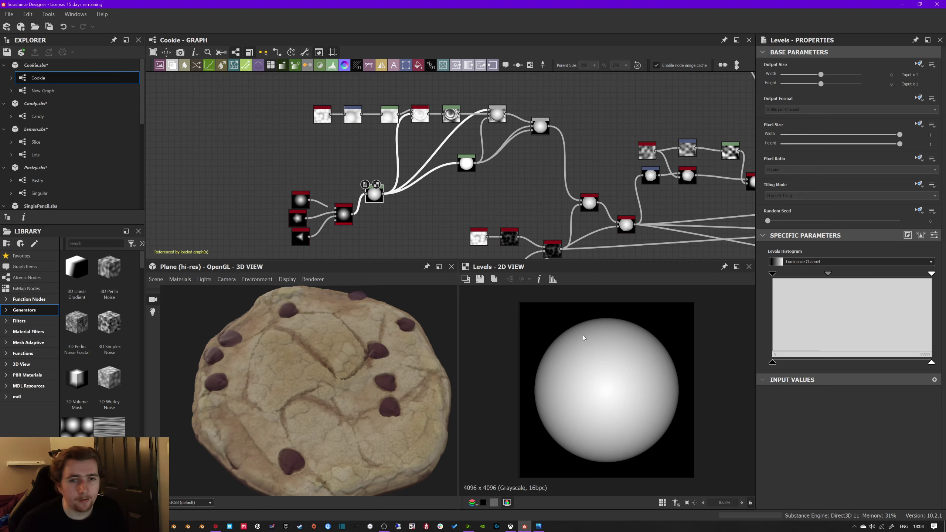
Step: Preview the Non Uniform Directional Warp Grayscale node in the row above the base shape, and check the Levels node feeding it
{"action": "middle_click_drag", "start_coordinate": [412, 122], "coordinate": [374, 126]}
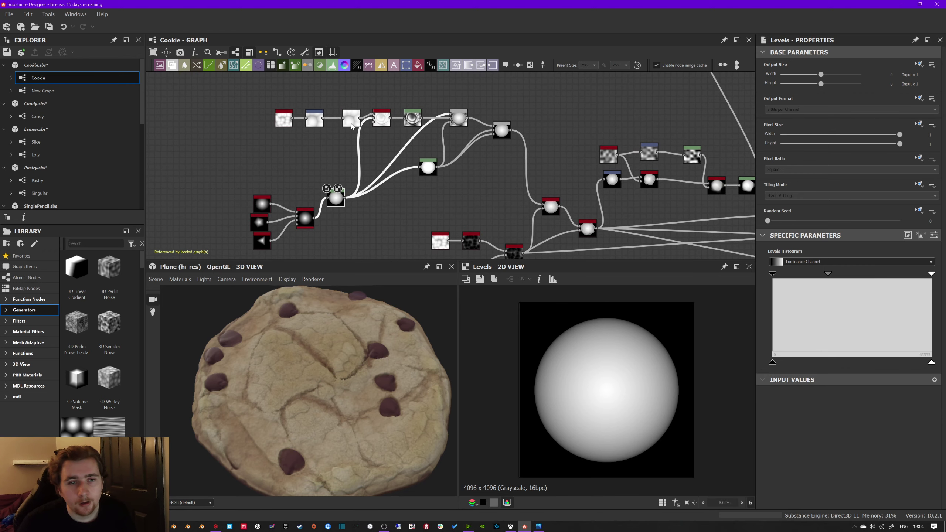
{"action": "double_click", "coordinate": [377, 122]}
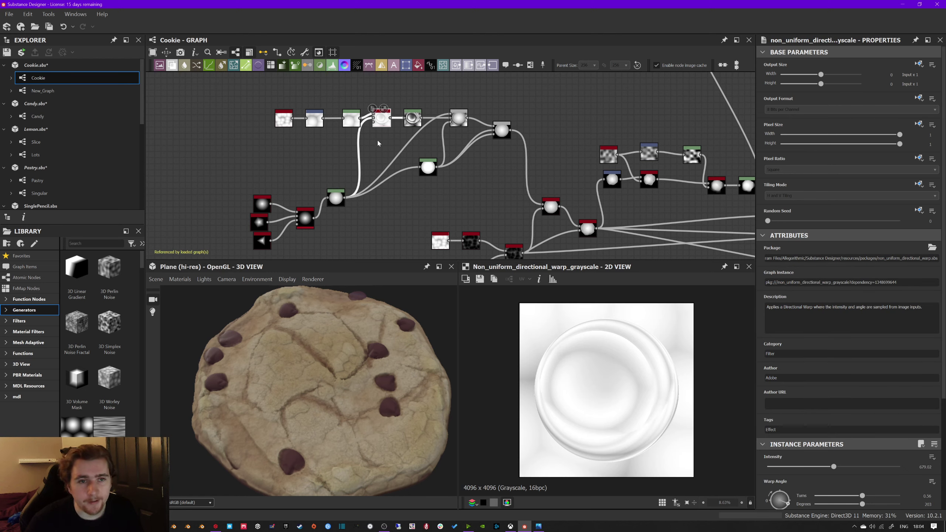
{"action": "left_click", "coordinate": [352, 119]}
{"action": "double_click", "coordinate": [381, 119]}
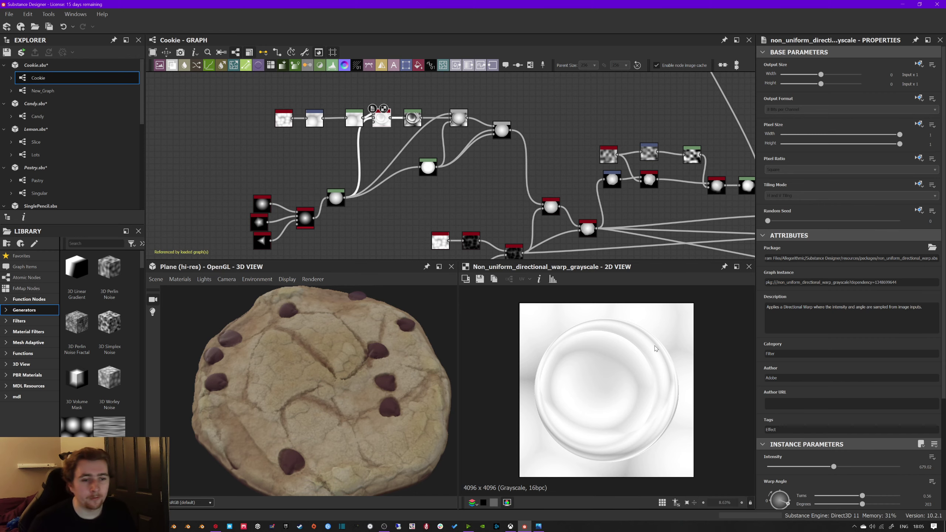
Step: Preview the cookie base nodes further along the chain, ending with the Auto Levels node before the branches
{"action": "middle_click_drag", "start_coordinate": [529, 156], "coordinate": [341, 97]}
{"action": "left_click", "coordinate": [426, 124]}
{"action": "left_click", "coordinate": [397, 167]}
{"action": "middle_click_drag", "start_coordinate": [513, 170], "coordinate": [411, 160]}
{"action": "double_click", "coordinate": [512, 163]}
{"action": "scroll", "coordinate": [611, 199], "scroll_direction": "down", "scroll_amount": 1}
{"action": "middle_click_drag", "start_coordinate": [611, 199], "coordinate": [466, 178]}
{"action": "left_click", "coordinate": [480, 174]}
{"action": "left_click", "coordinate": [480, 168]}
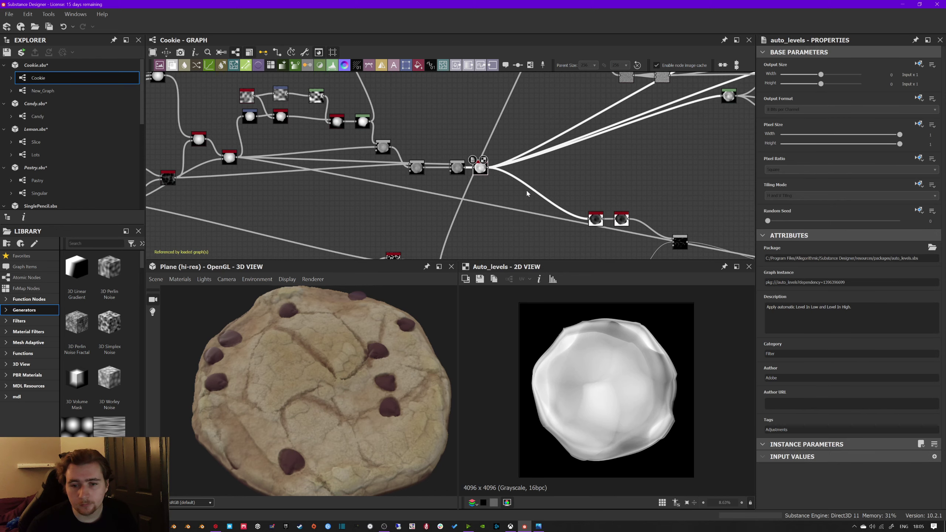
Step: Preview the Auto Levels node feeding the crack Subtract Blend, and clear the node selection beside the surface detail network
{"action": "middle_click_drag", "start_coordinate": [636, 197], "coordinate": [431, 159]}
{"action": "double_click", "coordinate": [436, 181]}
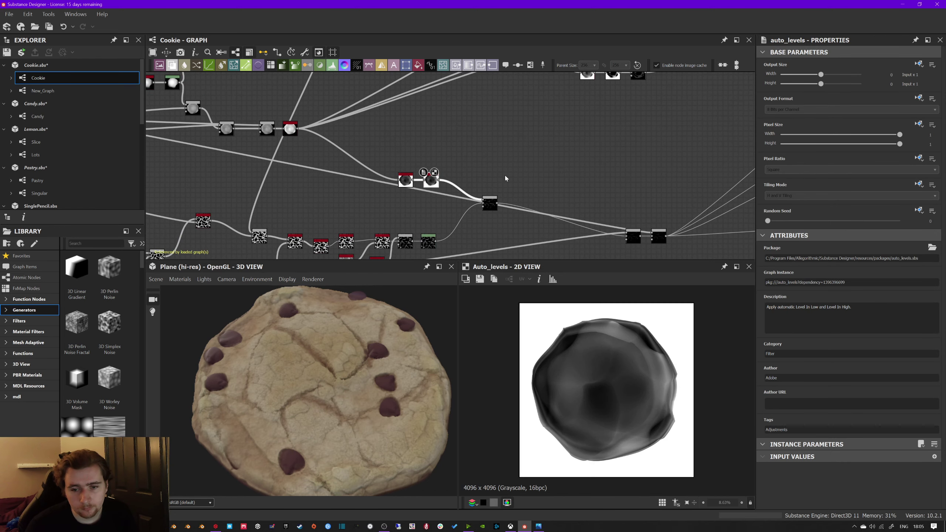
{"action": "middle_click_drag", "start_coordinate": [598, 163], "coordinate": [507, 257]}
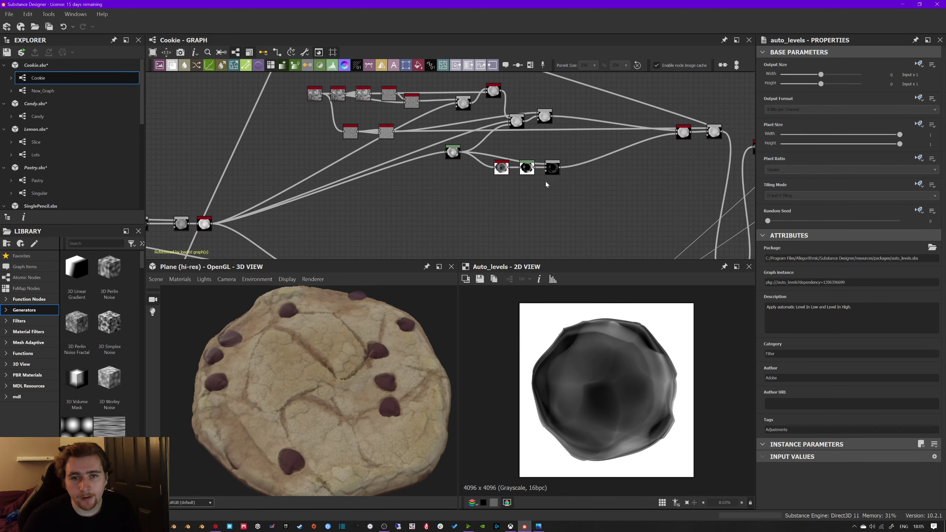
{"action": "left_click", "coordinate": [354, 167]}
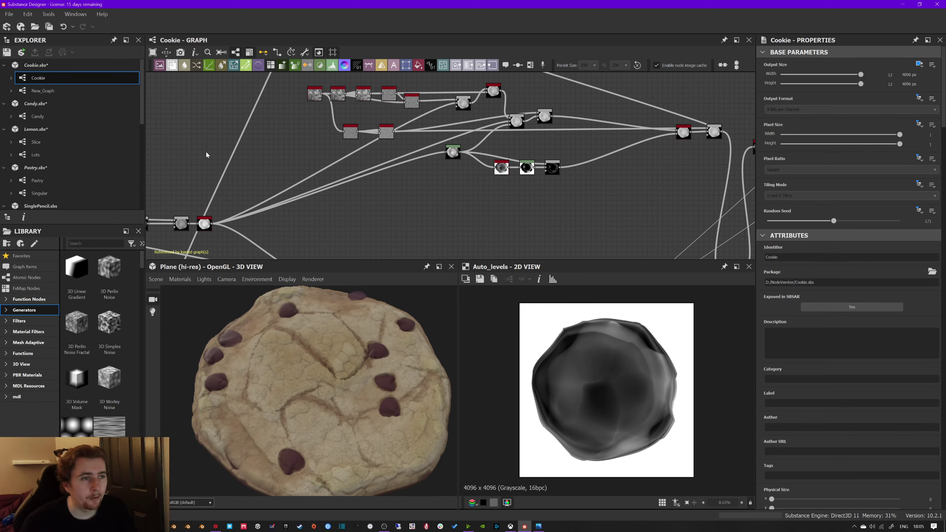
Step: Open the Candy graph and bring the start of its node network into view
{"action": "left_click", "coordinate": [64, 115]}
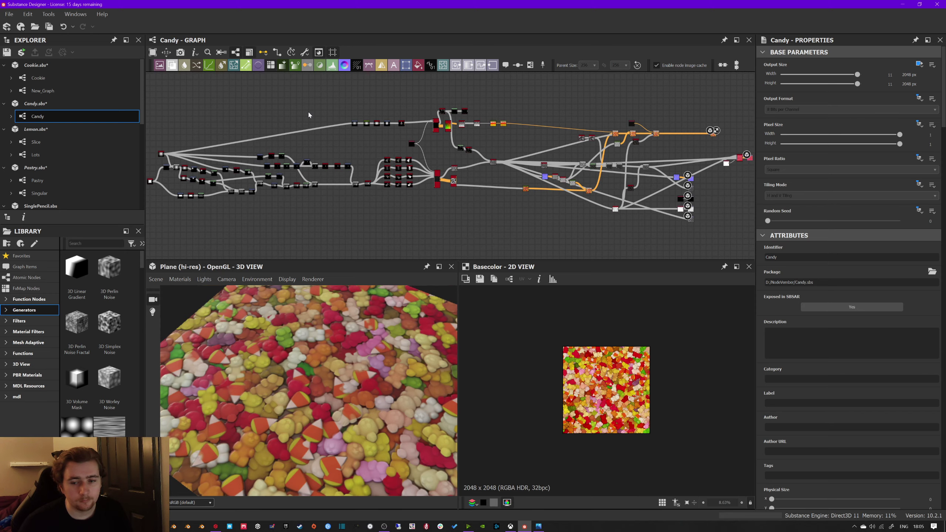
{"action": "middle_click_drag", "start_coordinate": [273, 117], "coordinate": [340, 110]}
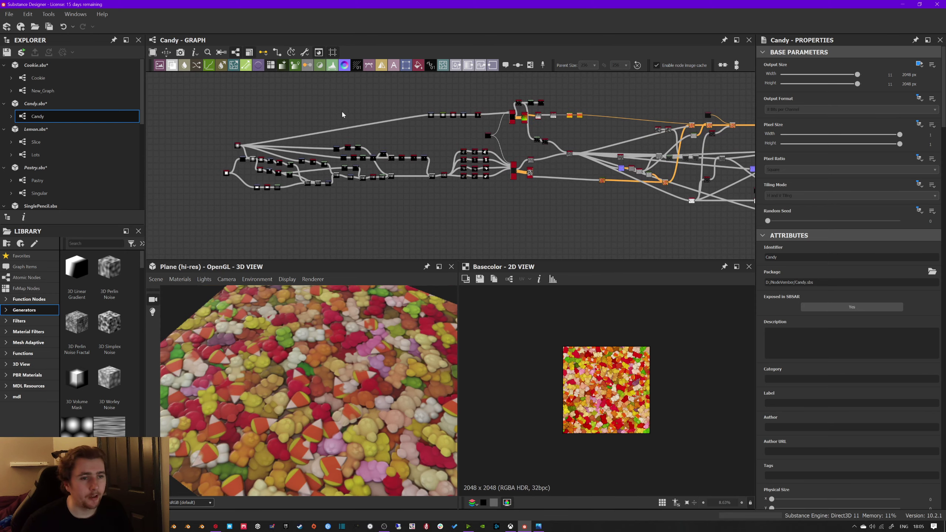
Step: Switch to Photos, view the cookie and candy renders, and close both images to return to the Candy graph
{"action": "left_click", "coordinate": [539, 526]}
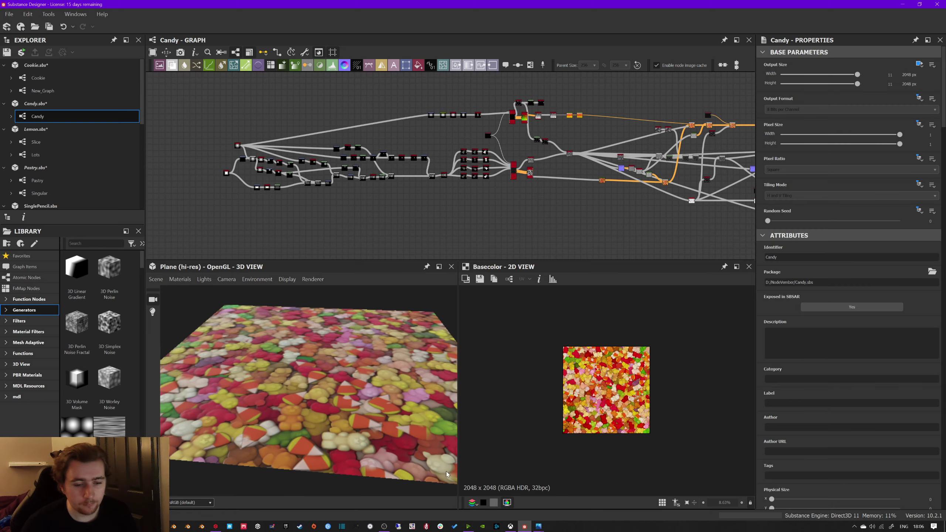
{"action": "left_click", "coordinate": [538, 526]}
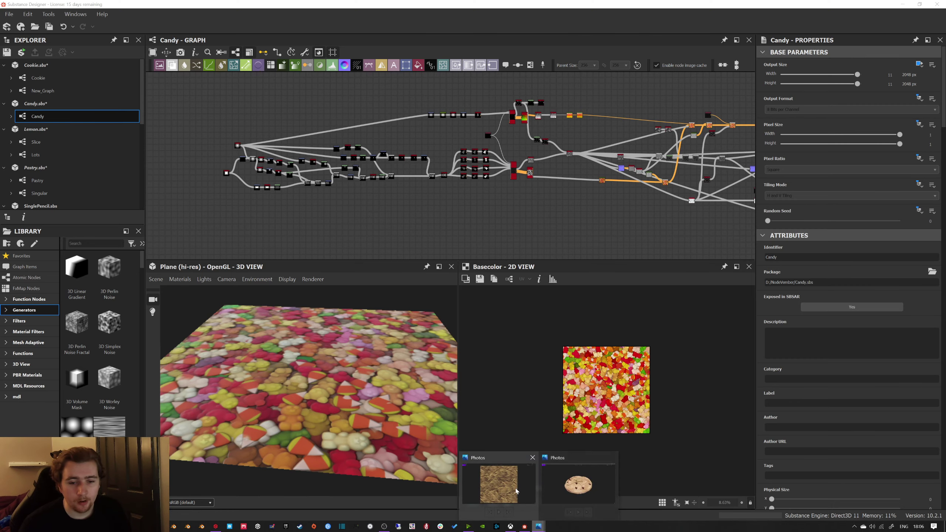
{"action": "left_click", "coordinate": [543, 475]}
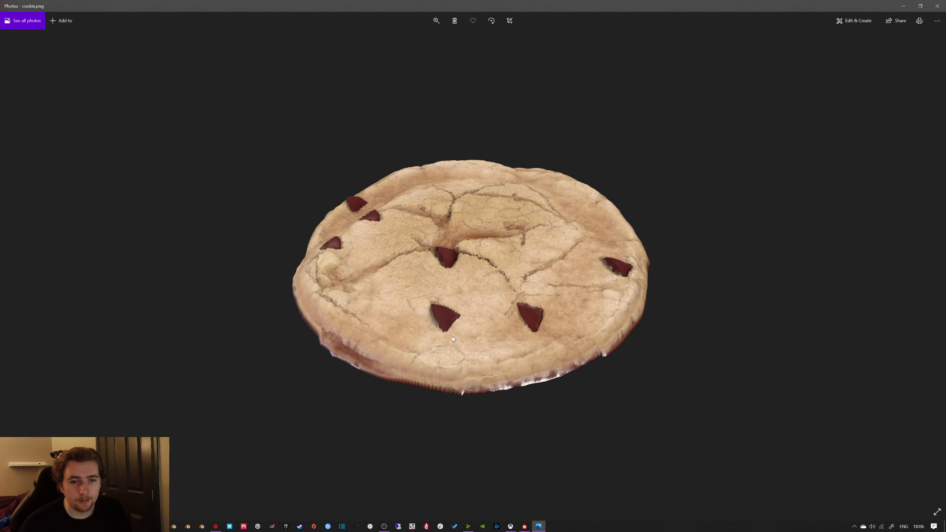
{"action": "key", "text": "alt+F4"}
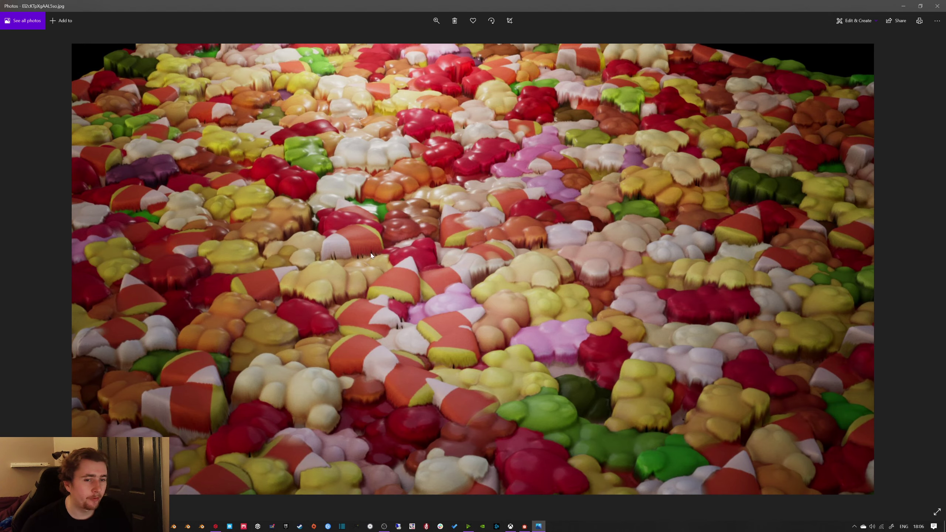
{"action": "key", "text": "alt+F4"}
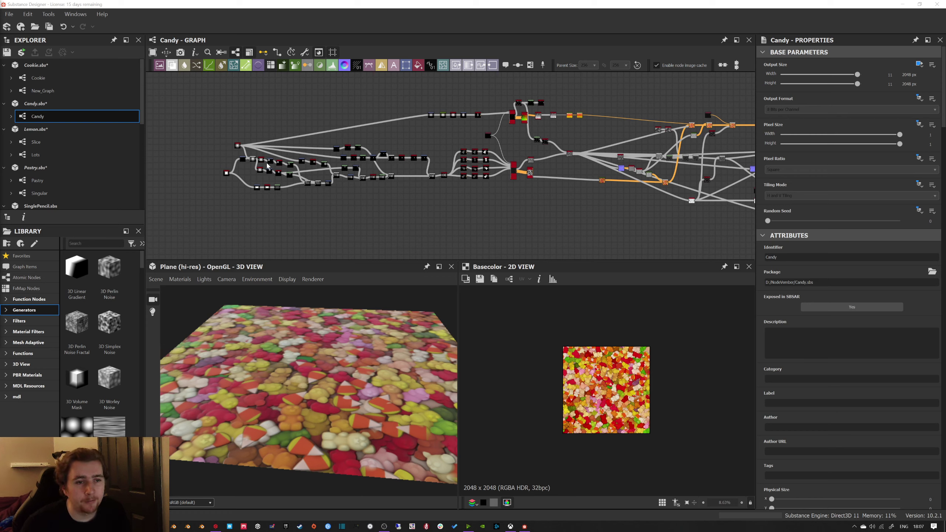
Step: Locate the gummy bear shape network at the start of the Candy graph and preview its Transformation 2D node
{"action": "left_click_drag", "start_coordinate": [212, 146], "coordinate": [482, 203]}
{"action": "left_click", "coordinate": [383, 192]}
{"action": "left_click_drag", "start_coordinate": [223, 145], "coordinate": [492, 227]}
{"action": "left_click", "coordinate": [491, 228]}
{"action": "scroll", "coordinate": [489, 195], "scroll_direction": "up", "scroll_amount": 5}
{"action": "double_click", "coordinate": [359, 172]}
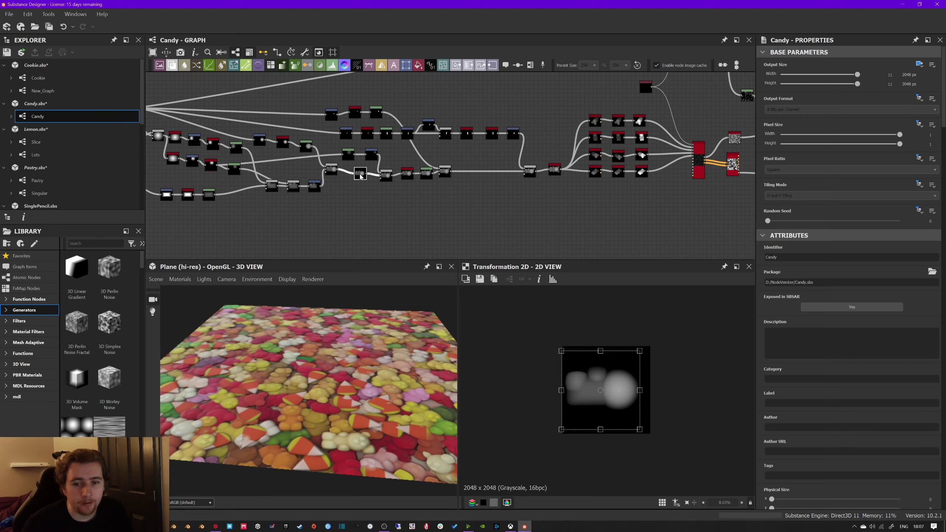
Step: Preview the Mirror Grayscale node that completes the gummy bear shape before the four Height Extrude rows
{"action": "middle_click_drag", "start_coordinate": [532, 175], "coordinate": [435, 183]}
{"action": "double_click", "coordinate": [528, 169]}
{"action": "scroll", "coordinate": [528, 169], "scroll_direction": "up", "scroll_amount": 3}
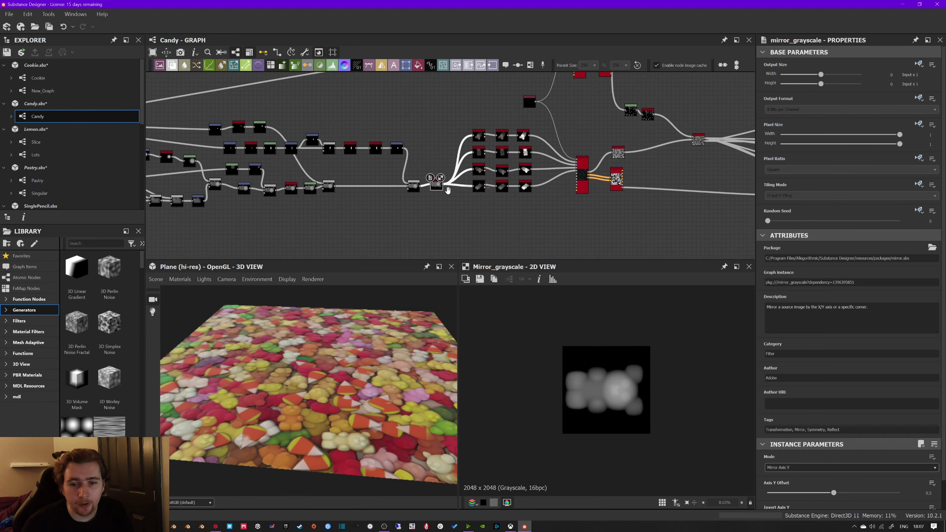
Step: Preview the third row's Auto Levels node, pick out the Height Extrude and Blur HQ Grayscale nodes feeding it, and clear the selection
{"action": "double_click", "coordinate": [472, 172]}
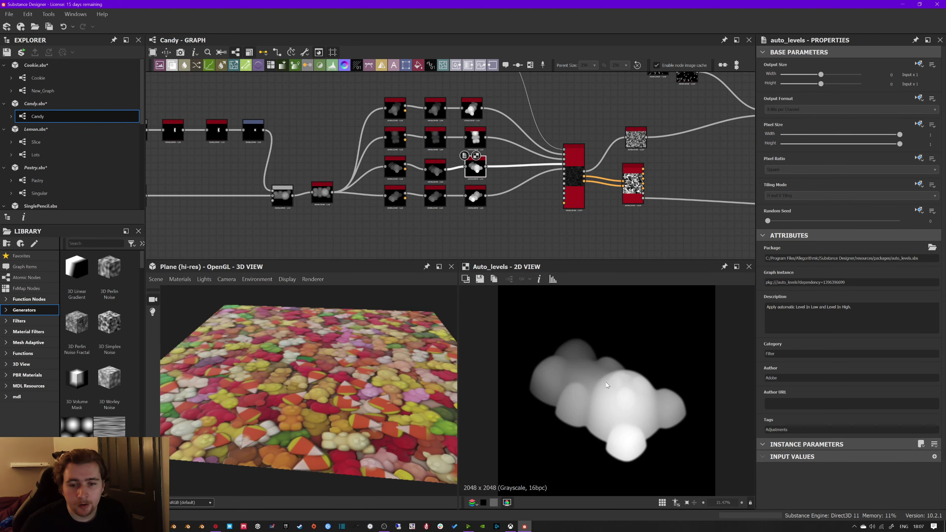
{"action": "key", "text": "f"}
{"action": "scroll", "coordinate": [410, 157], "scroll_direction": "up", "scroll_amount": 5}
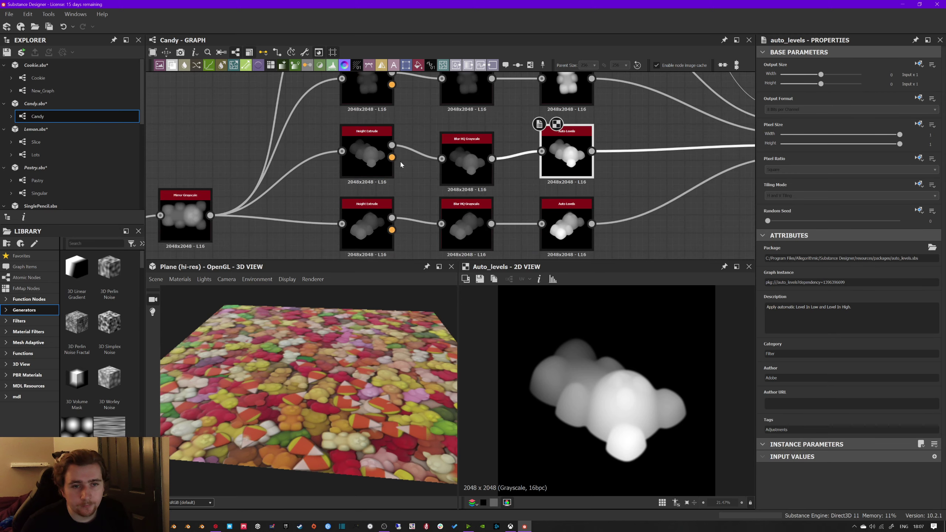
{"action": "left_click_drag", "start_coordinate": [337, 119], "coordinate": [483, 172]}
{"action": "left_click", "coordinate": [523, 178]}
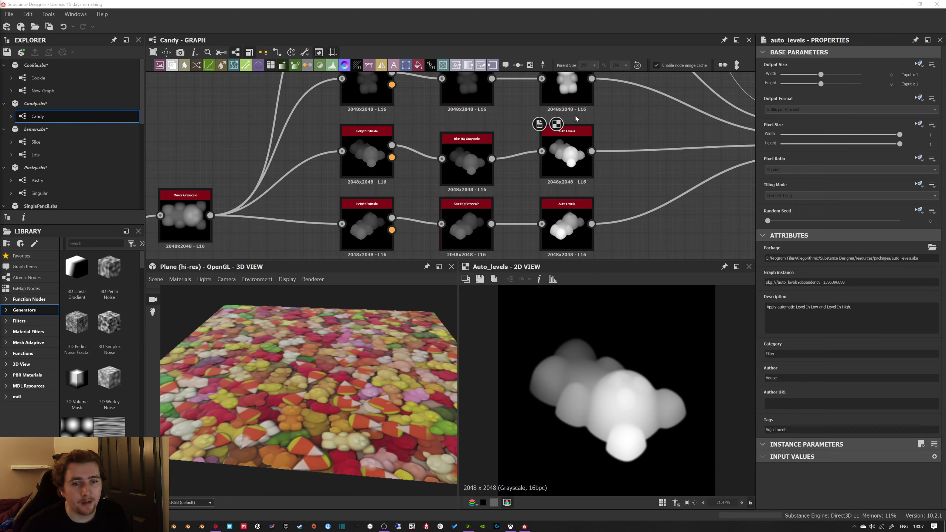
Step: Preview the Height Blend node that combines the scattered candy heights
{"action": "scroll", "coordinate": [581, 110], "scroll_direction": "down", "scroll_amount": 5}
{"action": "middle_click_drag", "start_coordinate": [582, 109], "coordinate": [523, 135]}
{"action": "middle_click_drag", "start_coordinate": [591, 152], "coordinate": [263, 169]}
{"action": "double_click", "coordinate": [396, 137]}
{"action": "middle_click_drag", "start_coordinate": [480, 192], "coordinate": [380, 158]}
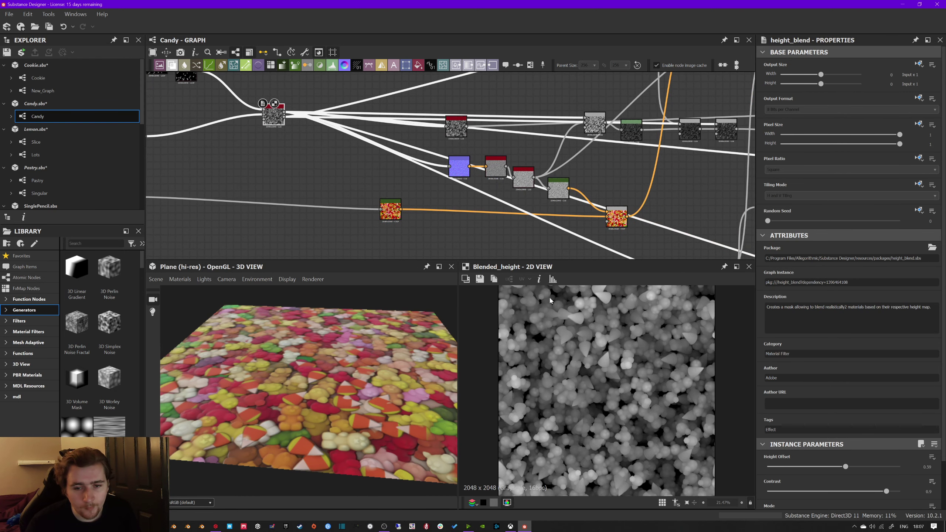
Step: Examine the overlapping gummy bears and candy corn across the blended height map up close
{"action": "scroll", "coordinate": [631, 344], "scroll_direction": "up", "scroll_amount": 8}
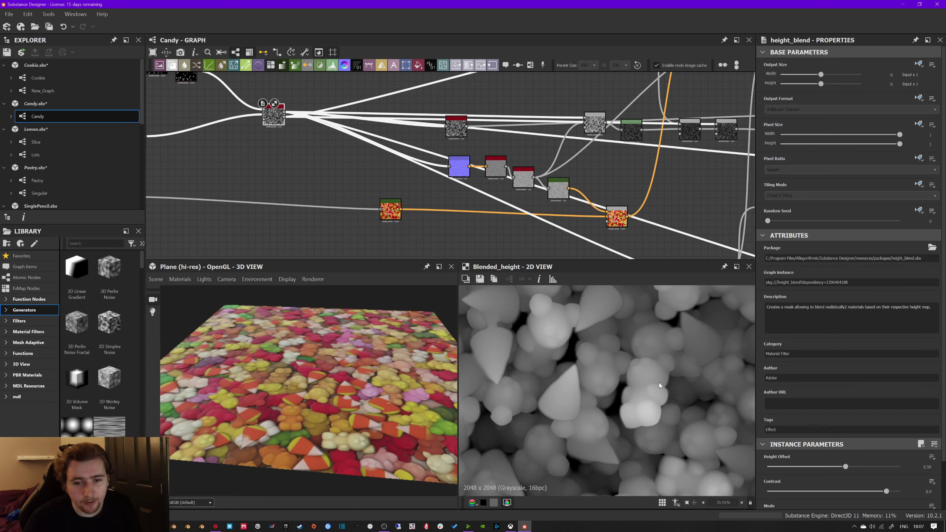
{"action": "middle_click_drag", "start_coordinate": [665, 376], "coordinate": [642, 334]}
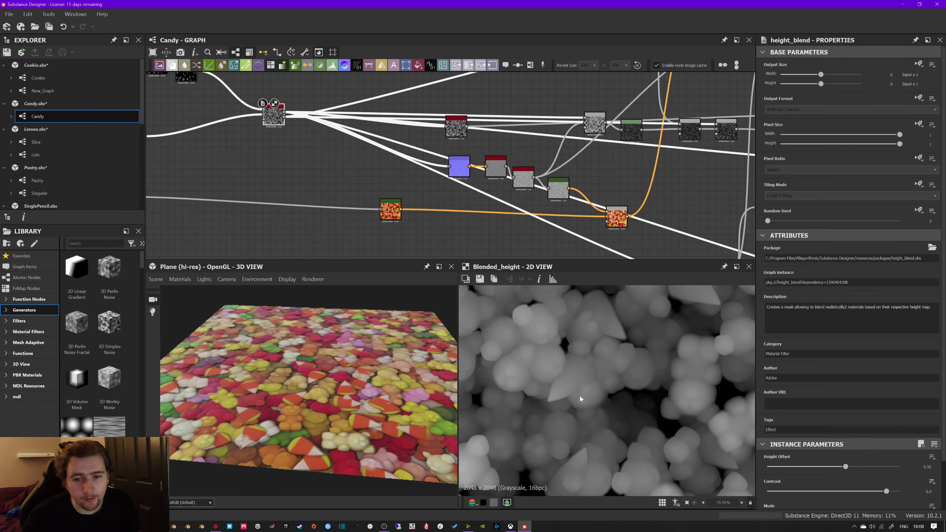
{"action": "middle_click_drag", "start_coordinate": [595, 407], "coordinate": [574, 339]}
{"action": "middle_click_drag", "start_coordinate": [671, 412], "coordinate": [547, 341]}
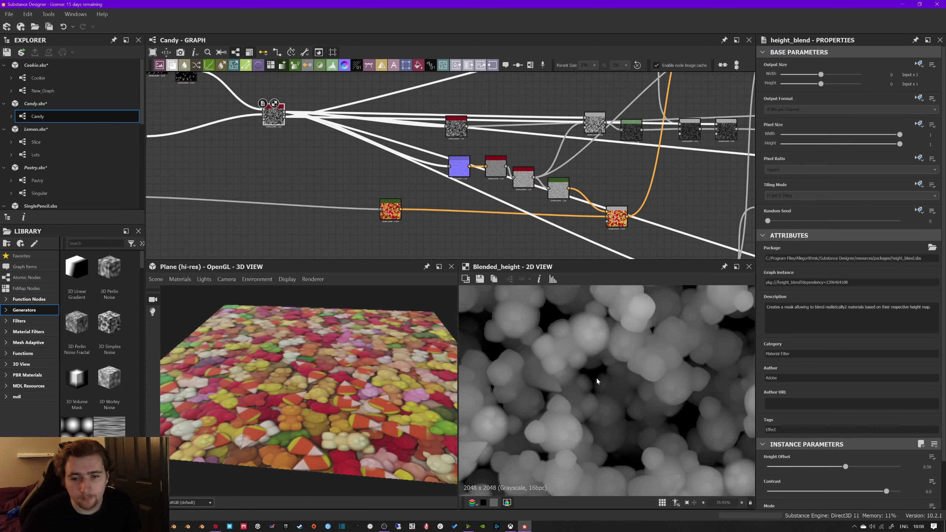
{"action": "middle_click_drag", "start_coordinate": [625, 373], "coordinate": [722, 406]}
{"action": "middle_click_drag", "start_coordinate": [336, 203], "coordinate": [417, 203]}
{"action": "scroll", "coordinate": [621, 347], "scroll_direction": "down", "scroll_amount": 2}
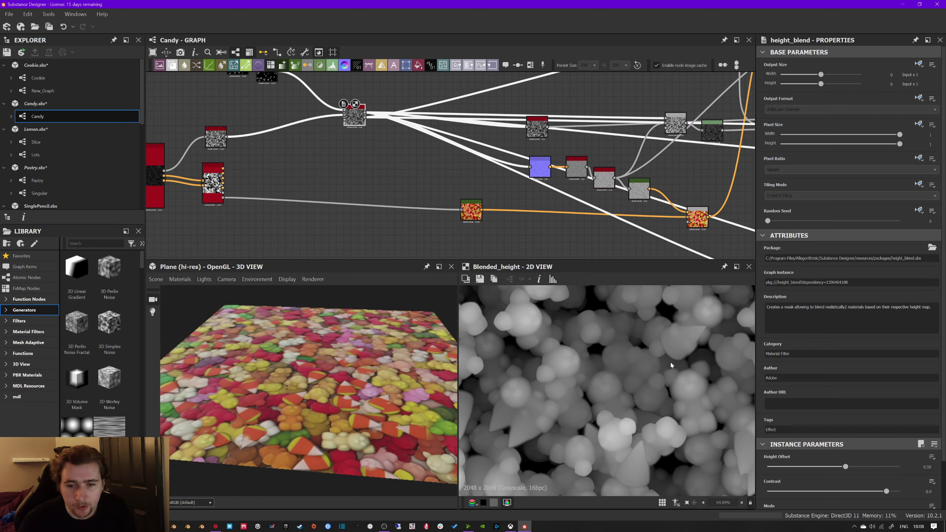
Step: Inspect the candies up close on the 3D plane and preview the Overlay Blend node of the gummy bear colours
{"action": "left_click_drag", "start_coordinate": [335, 354], "coordinate": [305, 413]}
{"action": "scroll", "coordinate": [342, 415], "scroll_direction": "up", "scroll_amount": 3}
{"action": "middle_click_drag", "start_coordinate": [391, 198], "coordinate": [234, 176]}
{"action": "double_click", "coordinate": [388, 193]}
{"action": "scroll", "coordinate": [605, 391], "scroll_direction": "down", "scroll_amount": 5}
{"action": "scroll", "coordinate": [605, 391], "scroll_direction": "up", "scroll_amount": 4}
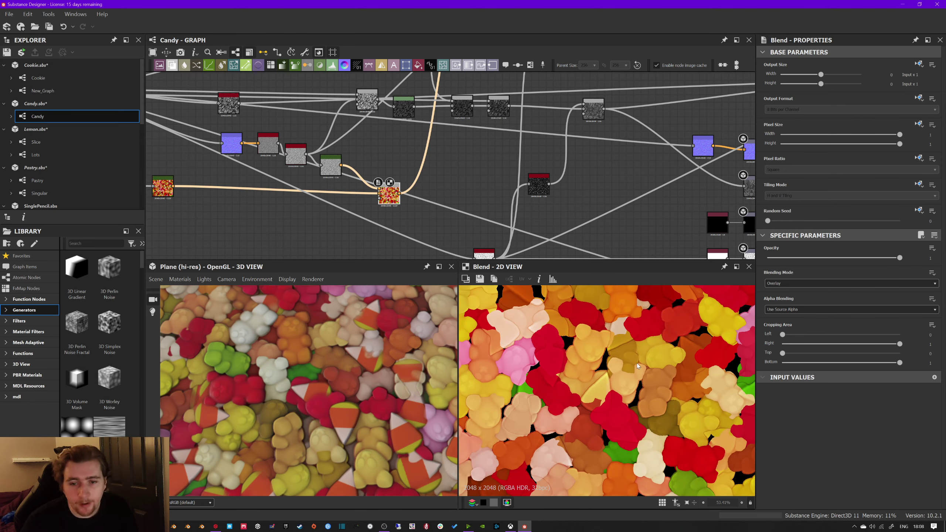
Step: Preview the three Blend nodes leading to the candy's base color output, ending with the Copy blend
{"action": "scroll", "coordinate": [533, 177], "scroll_direction": "down", "scroll_amount": 1}
{"action": "middle_click_drag", "start_coordinate": [472, 152], "coordinate": [403, 258]}
{"action": "double_click", "coordinate": [423, 144]}
{"action": "double_click", "coordinate": [473, 145]}
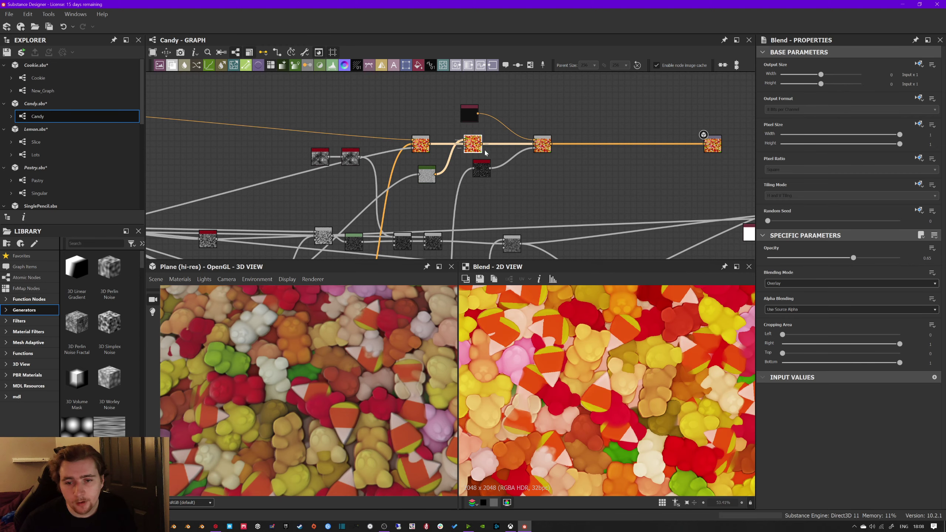
{"action": "double_click", "coordinate": [541, 146]}
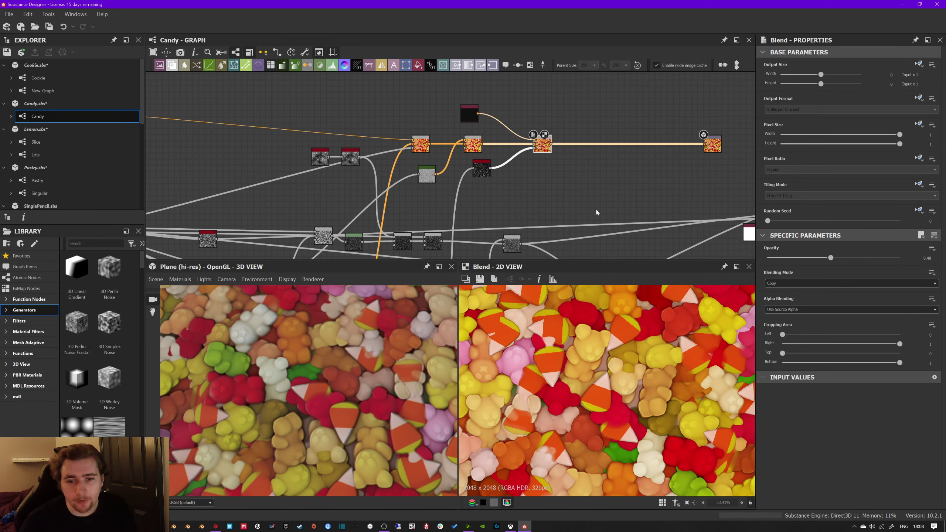
{"action": "middle_click_drag", "start_coordinate": [602, 209], "coordinate": [529, 172]}
{"action": "middle_click_drag", "start_coordinate": [744, 177], "coordinate": [653, 157]}
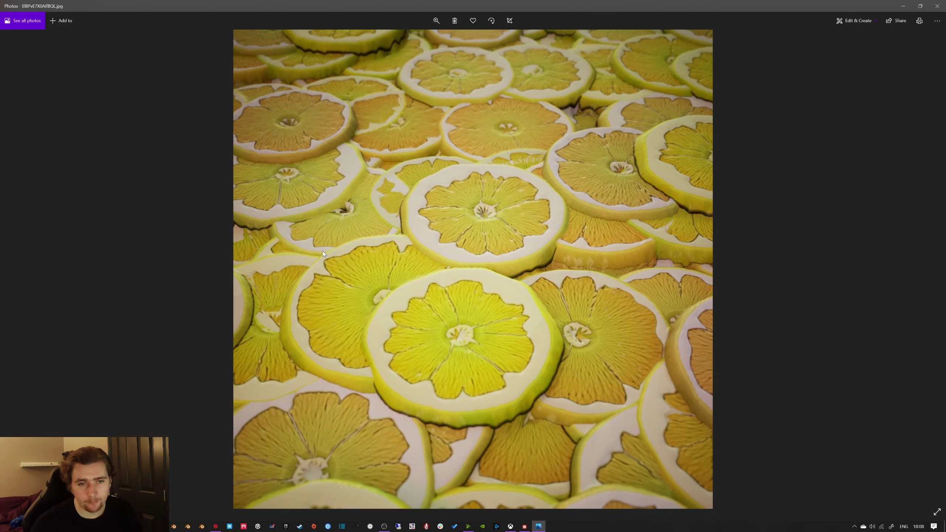
Step: Close the lemon slices render in Photos and open the Slice graph of the Lemon package with the whole slice in both views
{"action": "left_click", "coordinate": [937, 4]}
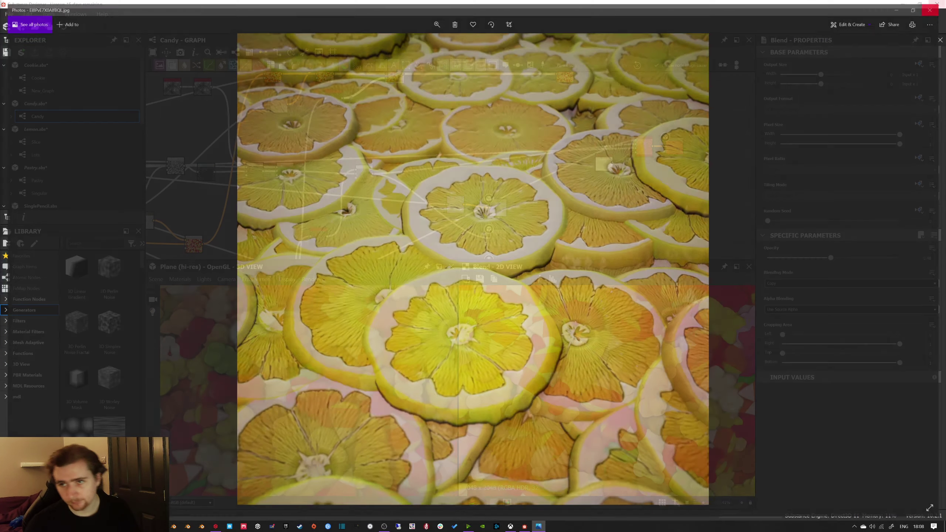
{"action": "middle_click_drag", "start_coordinate": [506, 119], "coordinate": [497, 109]}
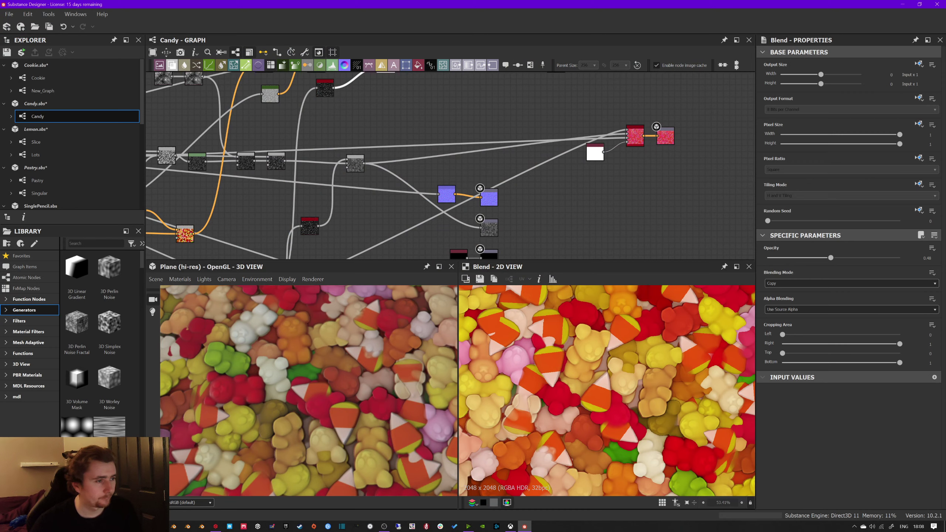
{"action": "left_click", "coordinate": [42, 141]}
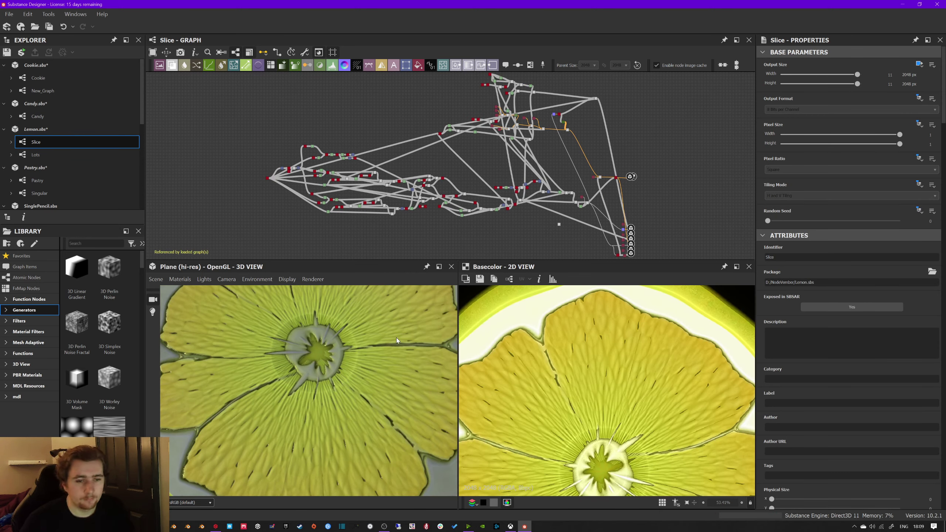
{"action": "scroll", "coordinate": [395, 338], "scroll_direction": "down", "scroll_amount": 5}
{"action": "scroll", "coordinate": [570, 389], "scroll_direction": "down", "scroll_amount": 6}
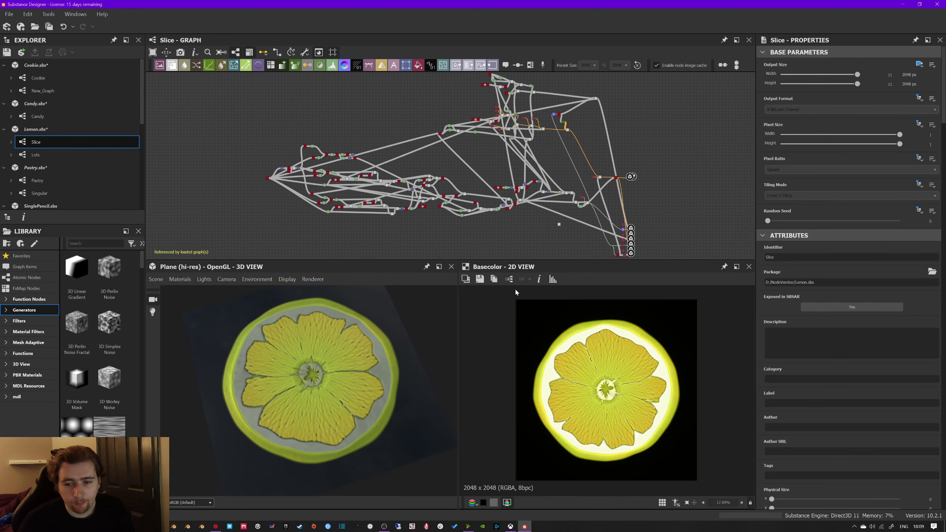
Step: Preview the Edge Detect node in the upper branch of the lemon slice network and the node it feeds
{"action": "middle_click_drag", "start_coordinate": [466, 174], "coordinate": [414, 161]}
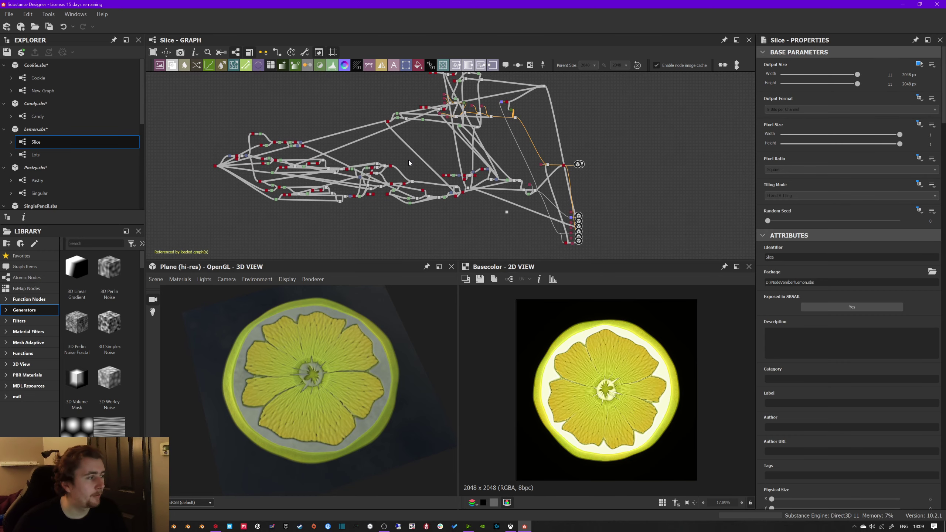
{"action": "scroll", "coordinate": [389, 171], "scroll_direction": "up", "scroll_amount": 5}
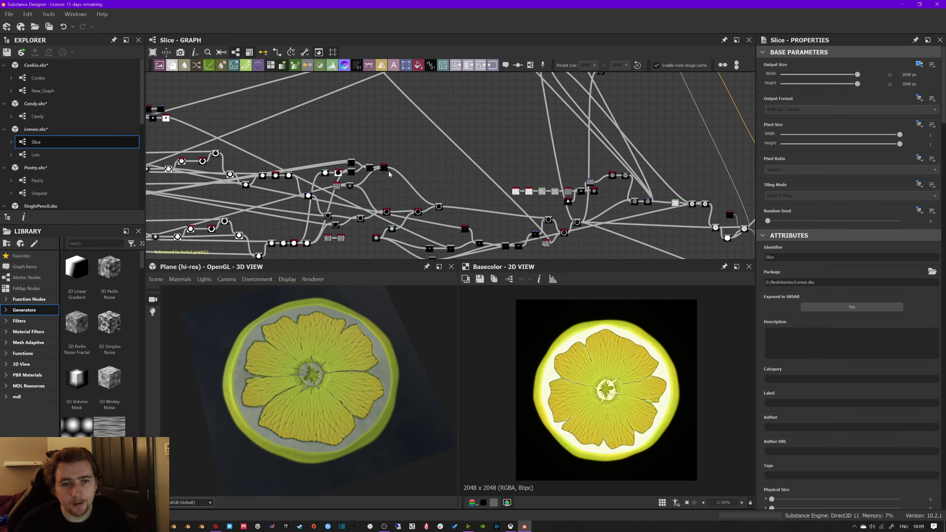
{"action": "scroll", "coordinate": [389, 171], "scroll_direction": "down", "scroll_amount": 5}
{"action": "middle_click_drag", "start_coordinate": [394, 155], "coordinate": [391, 174]}
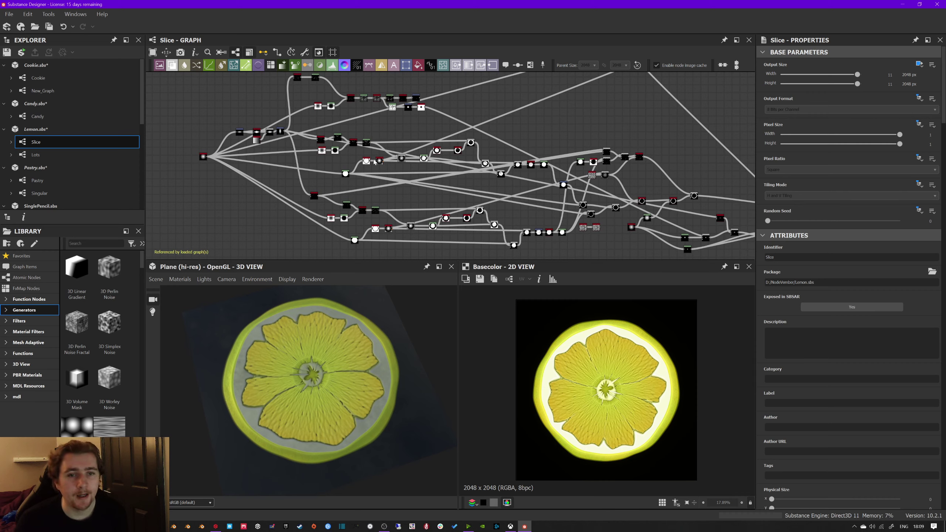
{"action": "scroll", "coordinate": [375, 161], "scroll_direction": "up", "scroll_amount": 3}
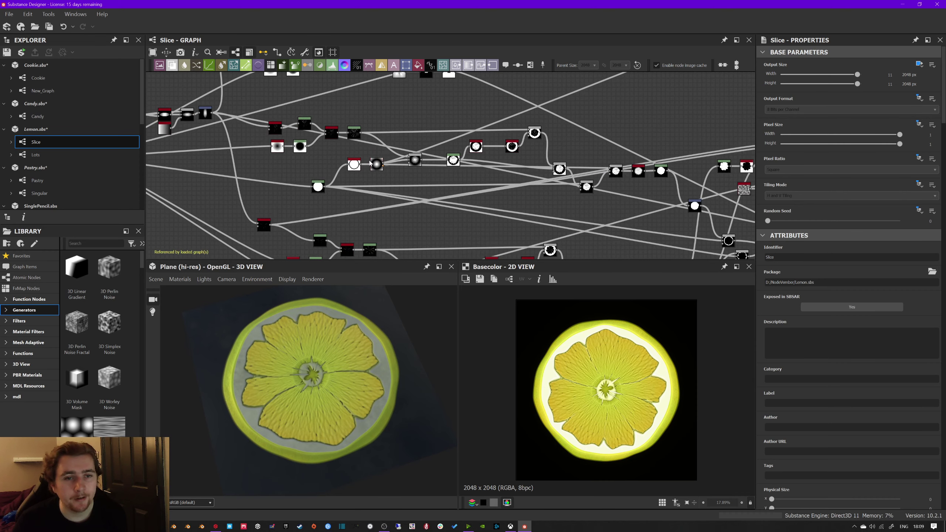
{"action": "double_click", "coordinate": [351, 168]}
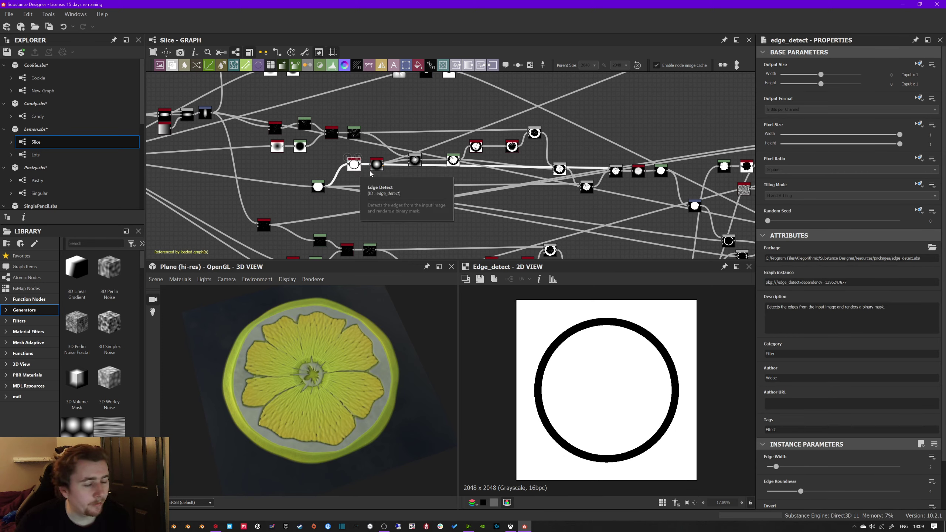
{"action": "double_click", "coordinate": [375, 165]}
Step: Preview the Subtract Blend that cuts the segments into the gradient, and the Invert Grayscale node further along the branch
{"action": "middle_click_drag", "start_coordinate": [414, 163], "coordinate": [380, 160]}
{"action": "double_click", "coordinate": [480, 144]}
{"action": "middle_click_drag", "start_coordinate": [481, 145], "coordinate": [455, 145]}
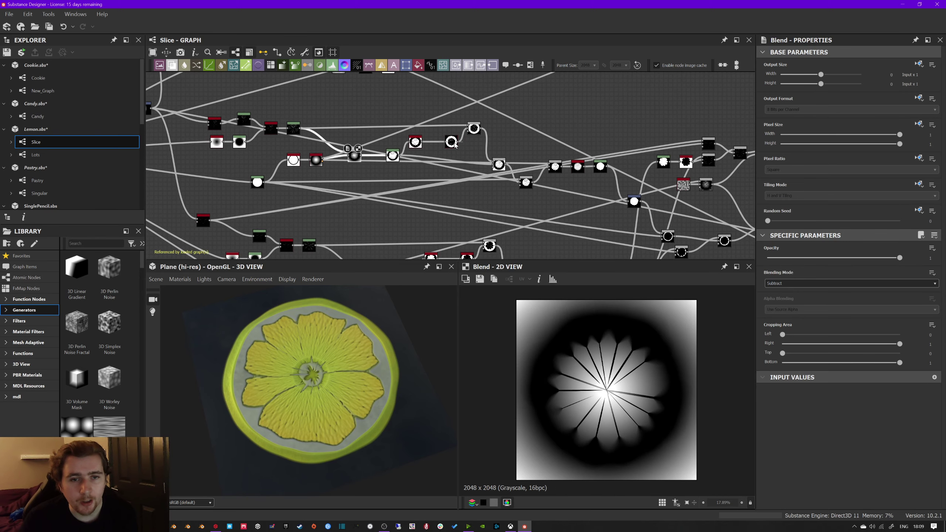
{"action": "double_click", "coordinate": [454, 143]}
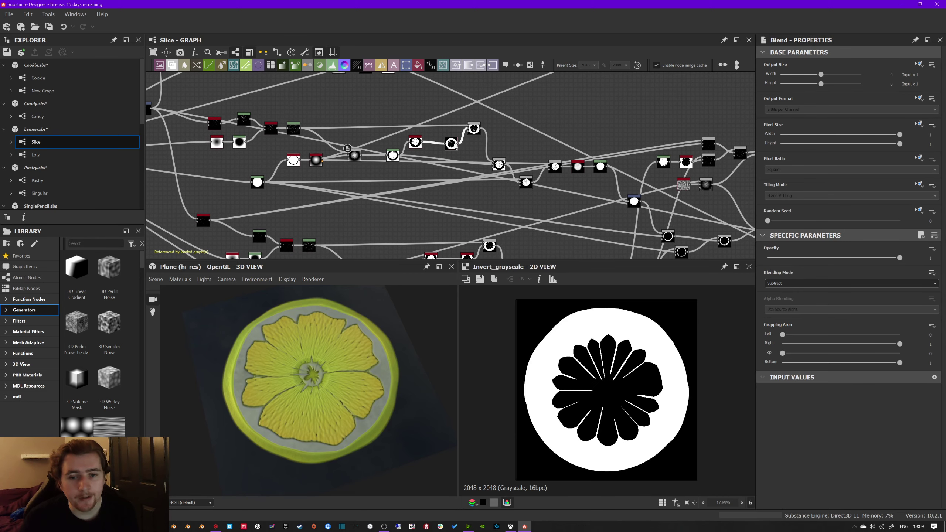
Step: Preview the Blend nodes after the Invert Grayscale node, ending with the Multiply Blend that isolates the segments
{"action": "double_click", "coordinate": [472, 130]}
{"action": "double_click", "coordinate": [498, 164]}
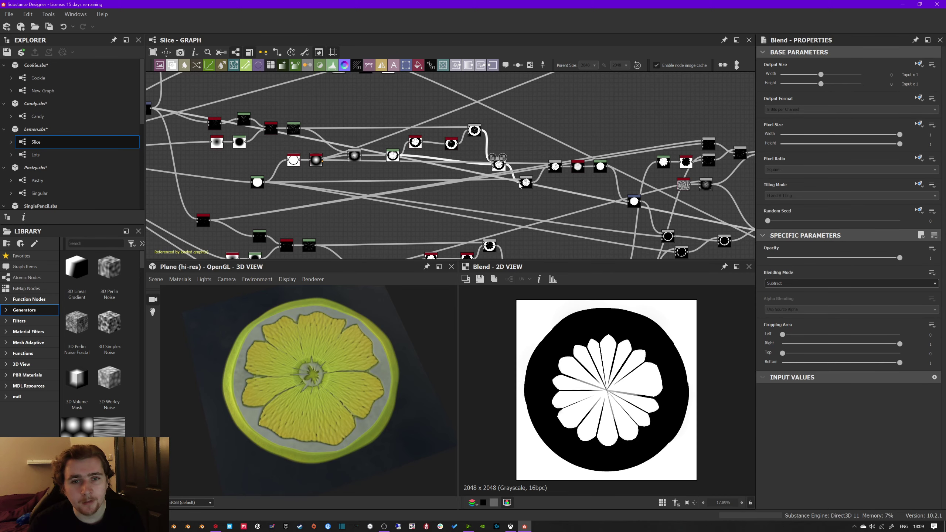
{"action": "double_click", "coordinate": [526, 182]}
{"action": "middle_click_drag", "start_coordinate": [603, 184], "coordinate": [478, 179]}
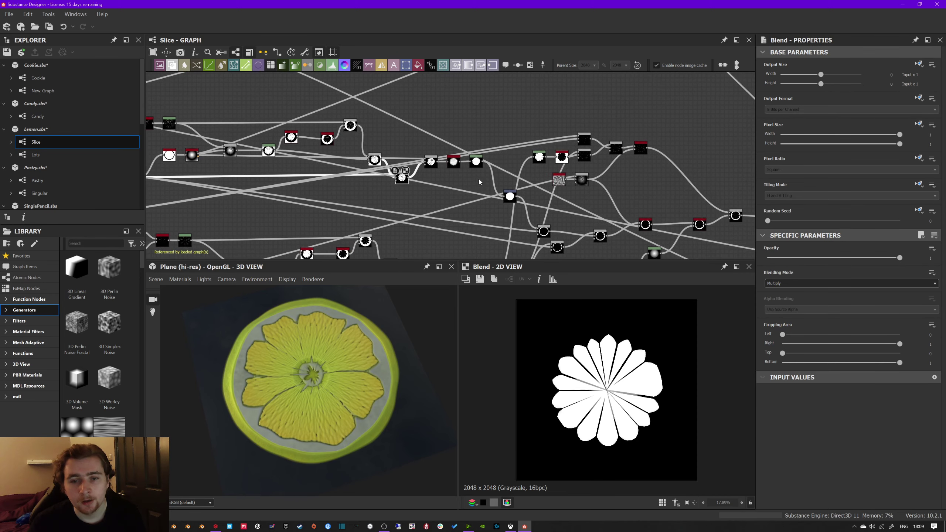
Step: Preview the nodes further along the segment chain, ending with the Max (Lighten) Blend of the rind ring and segment membranes
{"action": "double_click", "coordinate": [510, 197]}
{"action": "middle_click_drag", "start_coordinate": [540, 194], "coordinate": [452, 192]}
{"action": "double_click", "coordinate": [528, 148]}
{"action": "double_click", "coordinate": [648, 212]}
{"action": "middle_click_drag", "start_coordinate": [650, 212], "coordinate": [568, 179]}
{"action": "left_click_drag", "start_coordinate": [568, 178], "coordinate": [572, 180]}
{"action": "double_click", "coordinate": [572, 180]}
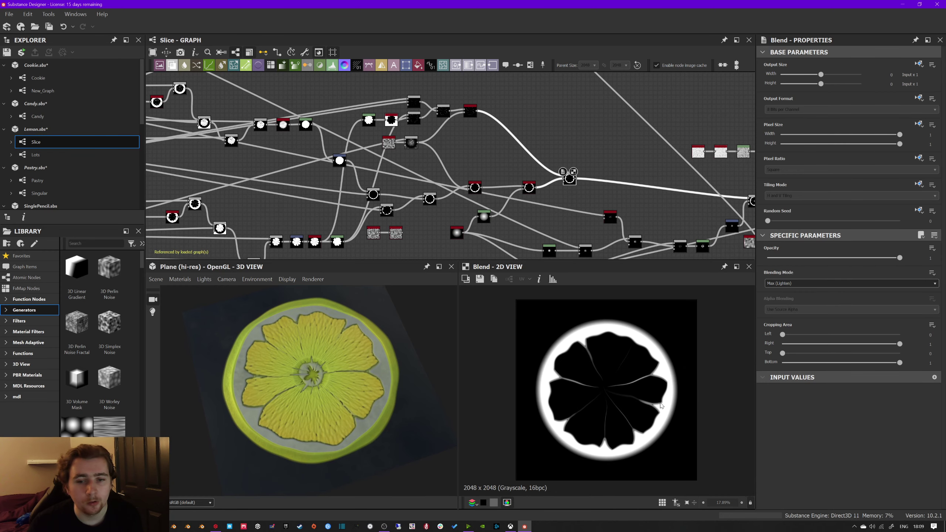
Step: Preview the nodes downstream of the rind ring, ending with the Subtract Blend that cuts the pulp texture into segments
{"action": "middle_click_drag", "start_coordinate": [548, 175], "coordinate": [447, 122]}
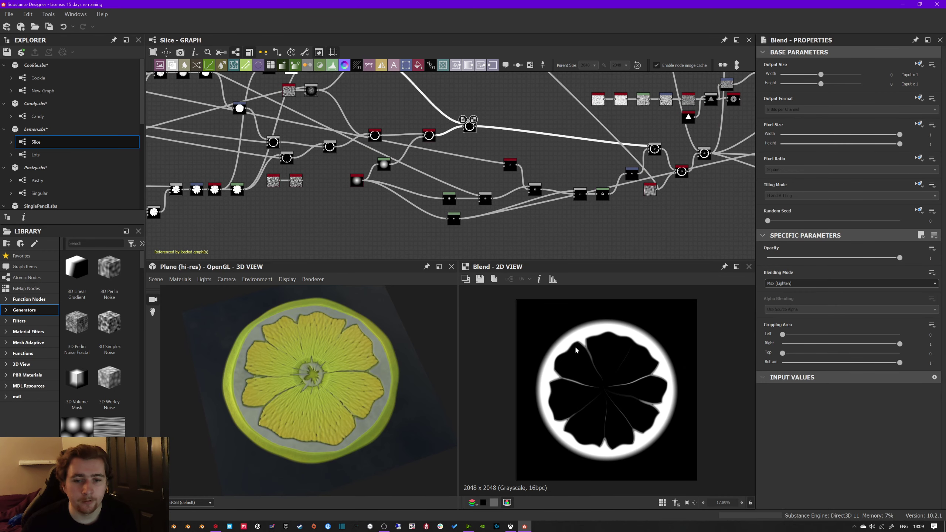
{"action": "middle_click_drag", "start_coordinate": [602, 191], "coordinate": [522, 204]}
{"action": "double_click", "coordinate": [575, 164]}
{"action": "middle_click_drag", "start_coordinate": [579, 188], "coordinate": [535, 184]}
{"action": "left_click", "coordinate": [583, 164]}
{"action": "middle_click_drag", "start_coordinate": [583, 166], "coordinate": [382, 176]}
{"action": "double_click", "coordinate": [480, 141]}
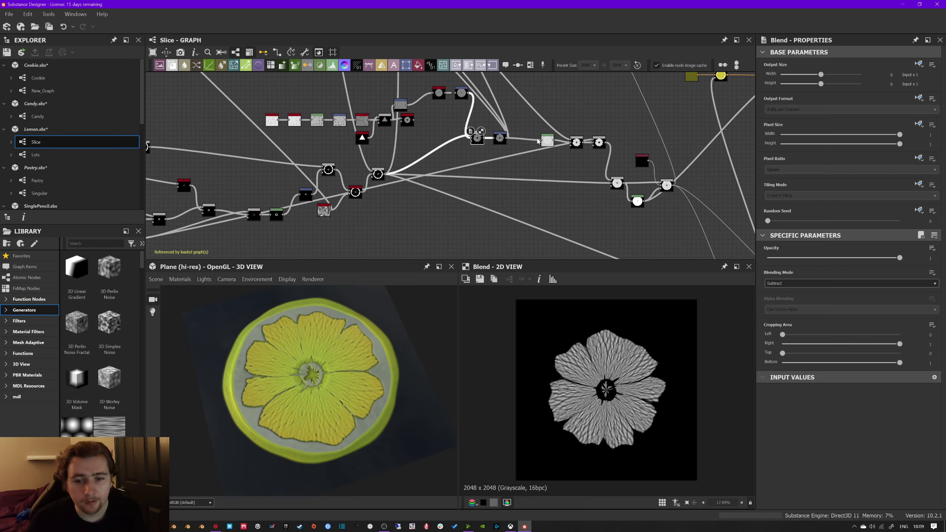
Step: Preview the pulp texture chain from the Highpass Grayscale node through the Transformation 2D to the Shape Mapper
{"action": "middle_click_drag", "start_coordinate": [301, 127], "coordinate": [337, 172]}
{"action": "double_click", "coordinate": [400, 166]}
{"action": "scroll", "coordinate": [529, 360], "scroll_direction": "up", "scroll_amount": 5}
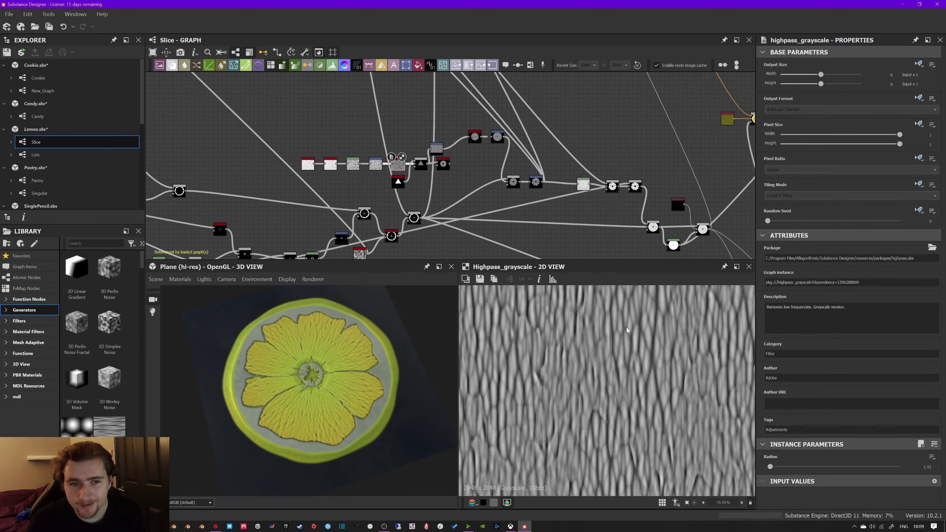
{"action": "double_click", "coordinate": [436, 148]}
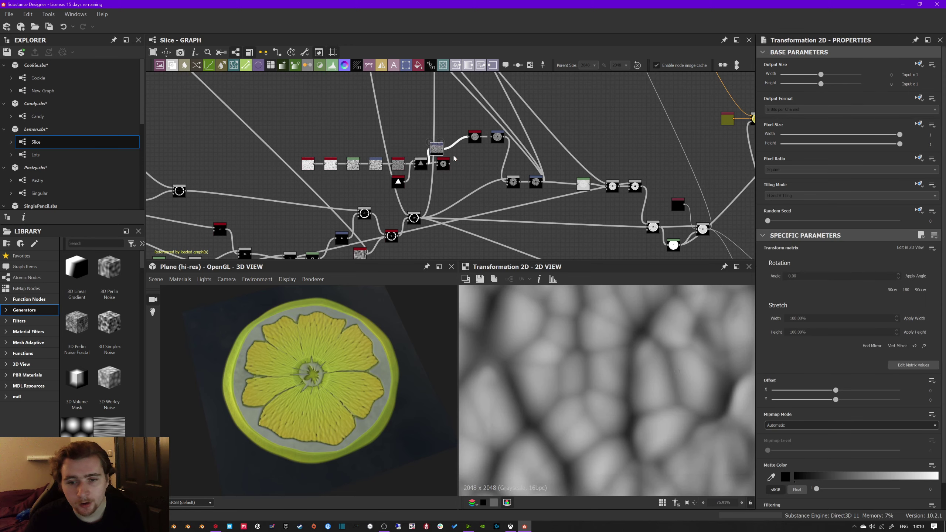
{"action": "middle_click_drag", "start_coordinate": [480, 167], "coordinate": [433, 170]}
{"action": "double_click", "coordinate": [430, 146]}
{"action": "scroll", "coordinate": [609, 387], "scroll_direction": "down", "scroll_amount": 3}
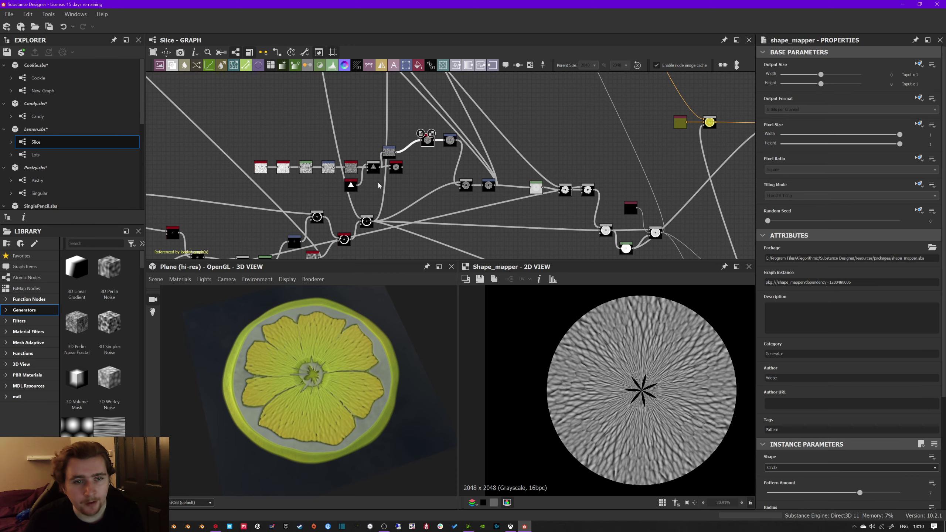
Step: Preview the Splatter Circular node and move it farther away from the Blend that feeds it
{"action": "scroll", "coordinate": [383, 185], "scroll_direction": "up", "scroll_amount": 3}
{"action": "left_click", "coordinate": [395, 172]}
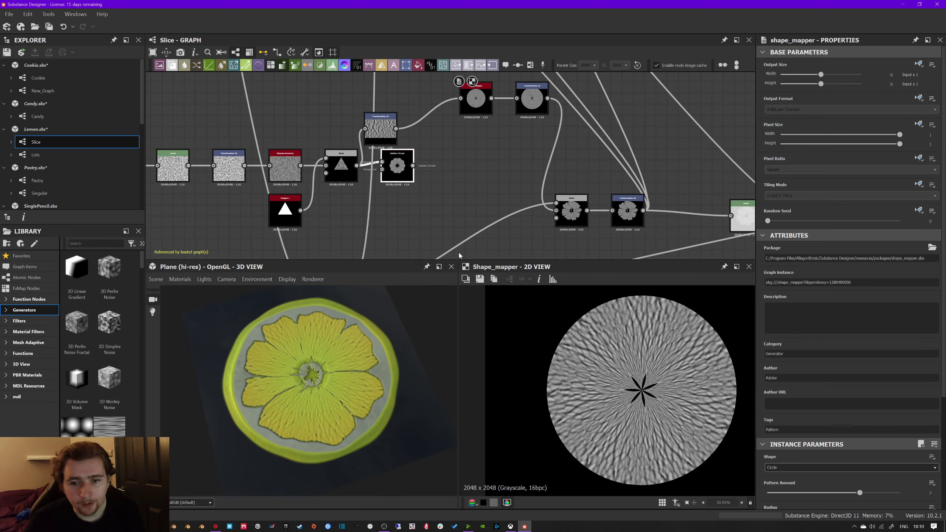
{"action": "double_click", "coordinate": [397, 167]}
{"action": "scroll", "coordinate": [658, 387], "scroll_direction": "up", "scroll_amount": 3}
{"action": "left_click_drag", "start_coordinate": [397, 167], "coordinate": [445, 202]}
{"action": "scroll", "coordinate": [387, 139], "scroll_direction": "up", "scroll_amount": 3}
{"action": "middle_click_drag", "start_coordinate": [375, 121], "coordinate": [375, 151]}
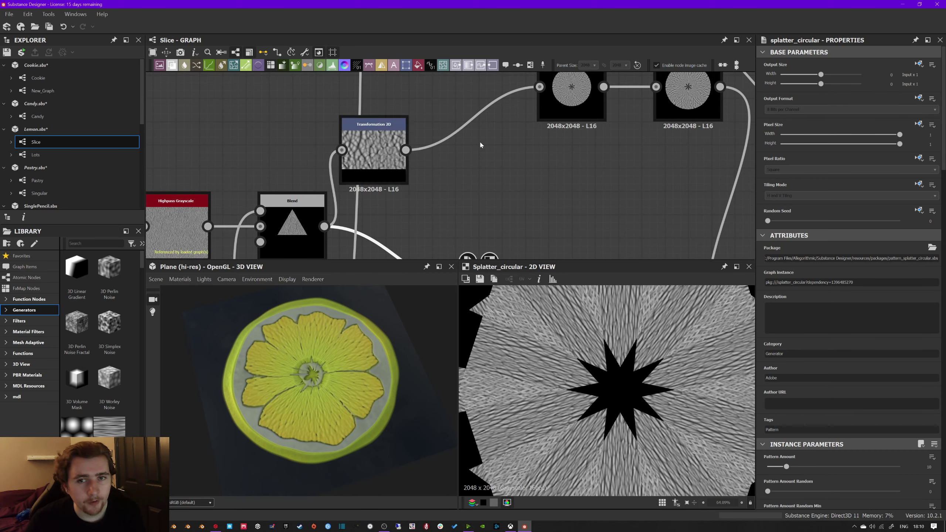
Step: Preview the full texture of the Transformation 2D node that feeds the Shape Mapper
{"action": "middle_click_drag", "start_coordinate": [536, 129], "coordinate": [467, 173]}
{"action": "left_click", "coordinate": [309, 183]}
{"action": "double_click", "coordinate": [309, 185]}
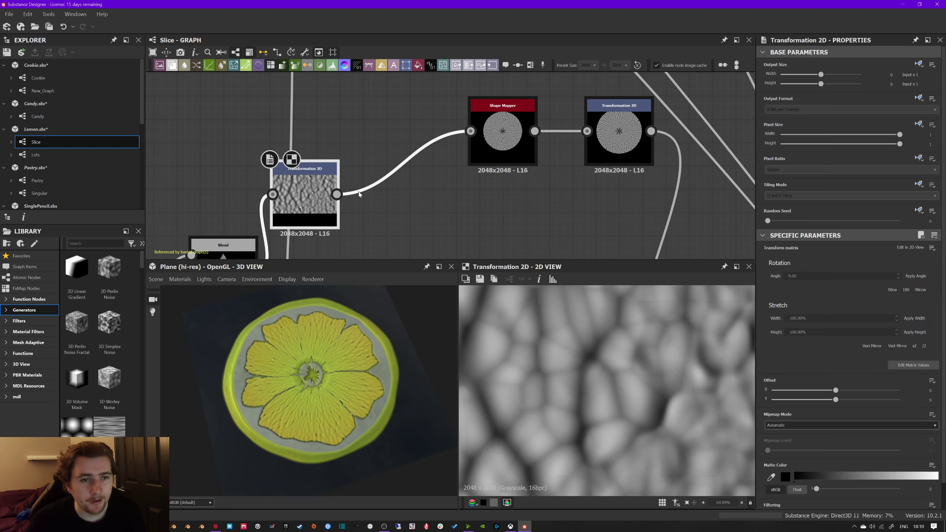
{"action": "scroll", "coordinate": [357, 112], "scroll_direction": "down", "scroll_amount": 4}
{"action": "scroll", "coordinate": [592, 380], "scroll_direction": "down", "scroll_amount": 6}
{"action": "scroll", "coordinate": [592, 382], "scroll_direction": "up", "scroll_amount": 1}
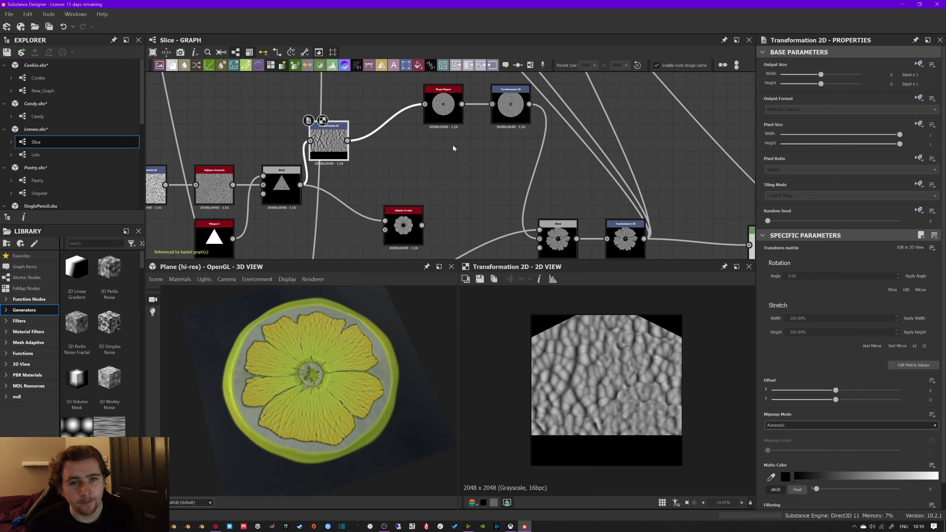
Step: Examine the centre of the Shape Mapper's radial pattern and preview the Transformation 2D node that follows it
{"action": "double_click", "coordinate": [443, 102]}
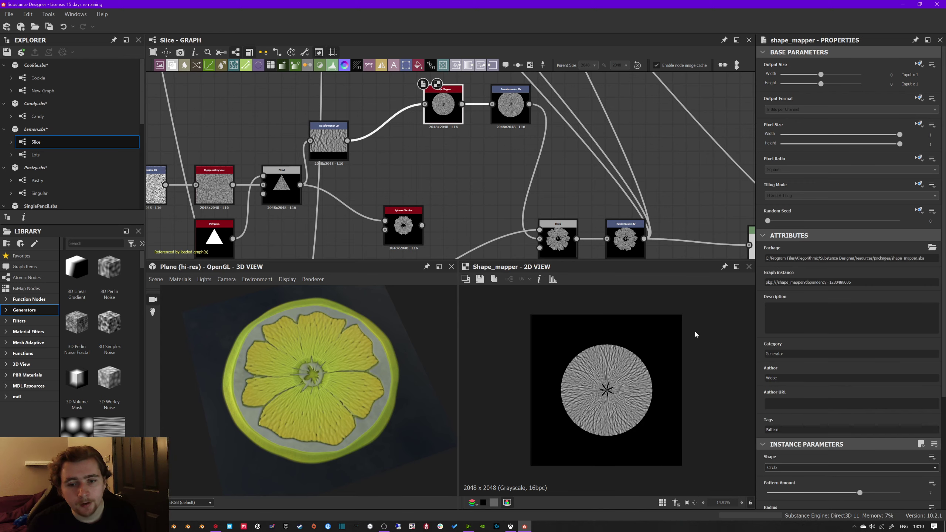
{"action": "scroll", "coordinate": [646, 396], "scroll_direction": "up", "scroll_amount": 3}
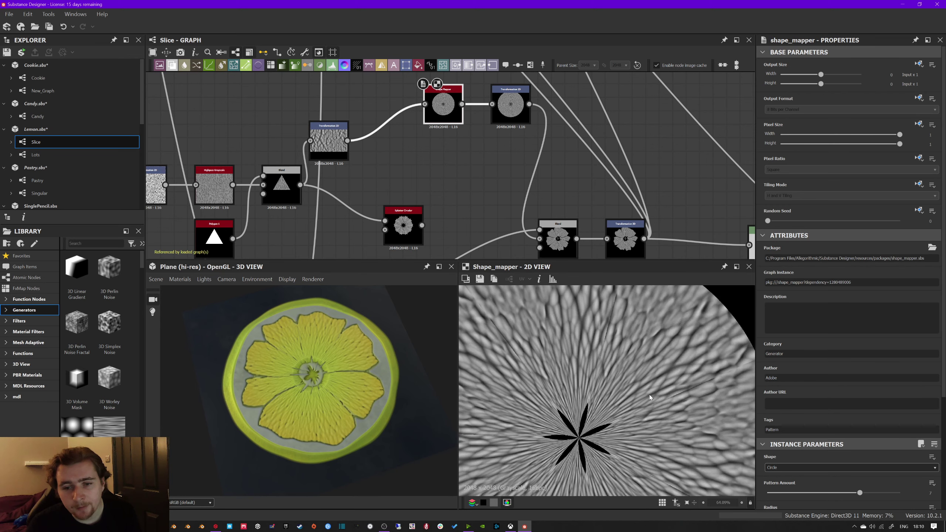
{"action": "scroll", "coordinate": [614, 375], "scroll_direction": "down", "scroll_amount": 2}
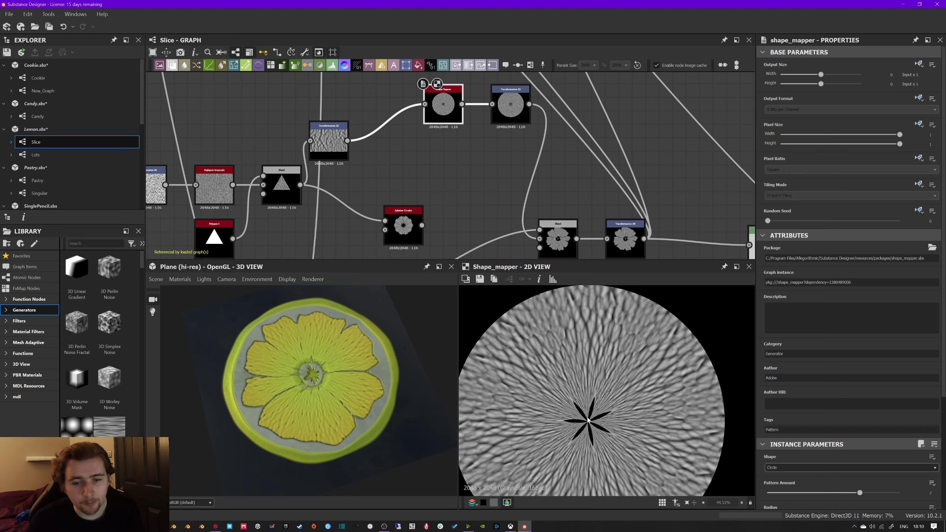
{"action": "left_click", "coordinate": [518, 118]}
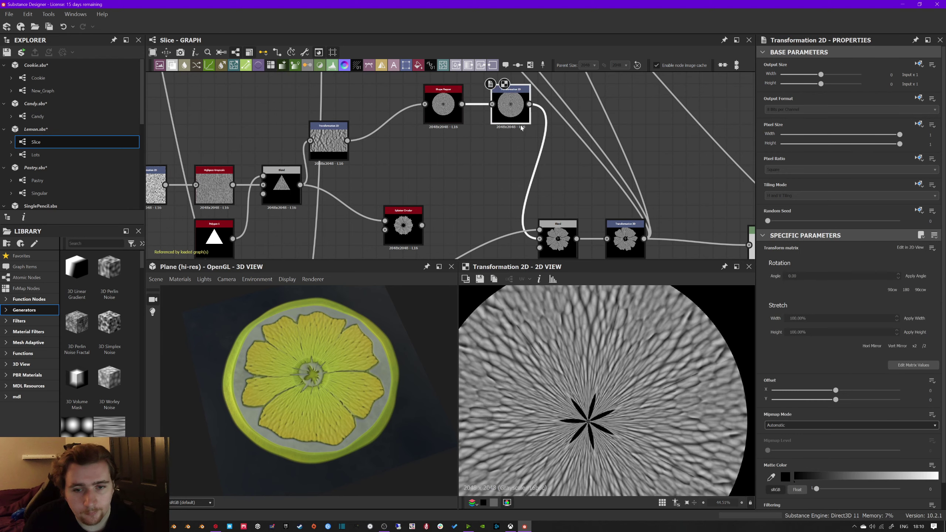
Step: Preview the Subtract Blend that masks the radial pulp into segments and the Transformation 2D node after it
{"action": "middle_click_drag", "start_coordinate": [522, 129], "coordinate": [435, 88]}
{"action": "left_click", "coordinate": [471, 197]}
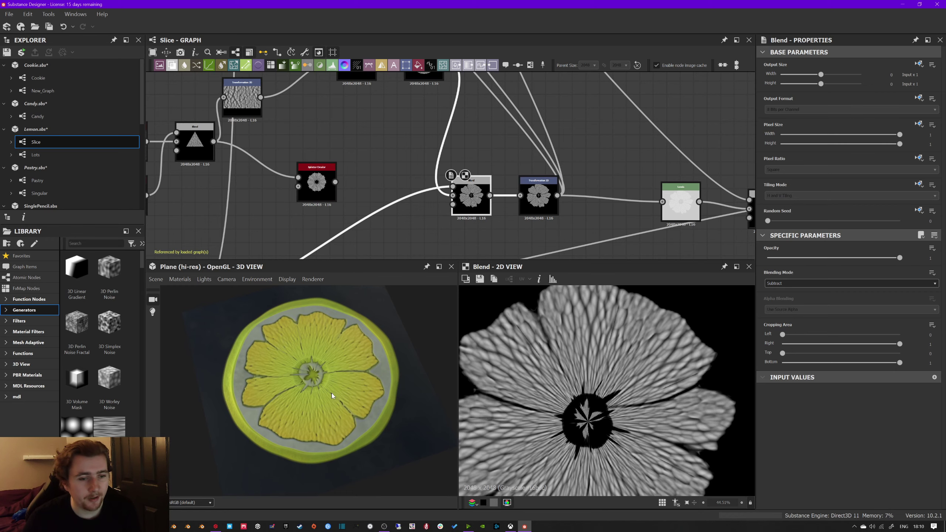
{"action": "middle_click_drag", "start_coordinate": [525, 148], "coordinate": [438, 116]}
{"action": "left_click", "coordinate": [451, 164]}
{"action": "middle_click_drag", "start_coordinate": [452, 164], "coordinate": [395, 148]}
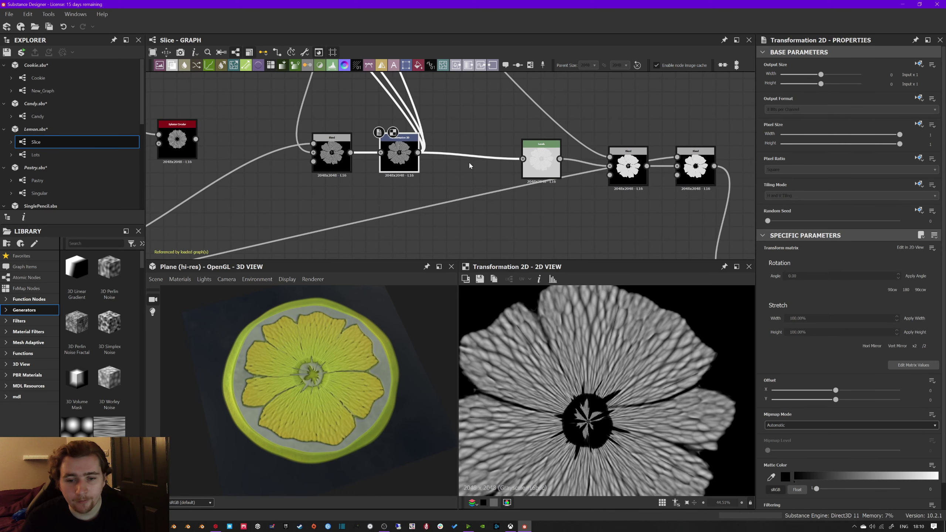
Step: Preview the Levels node that brightens the pulp segments and the Multiply Blend it feeds
{"action": "left_click", "coordinate": [553, 170]}
{"action": "middle_click_drag", "start_coordinate": [553, 170], "coordinate": [428, 161]}
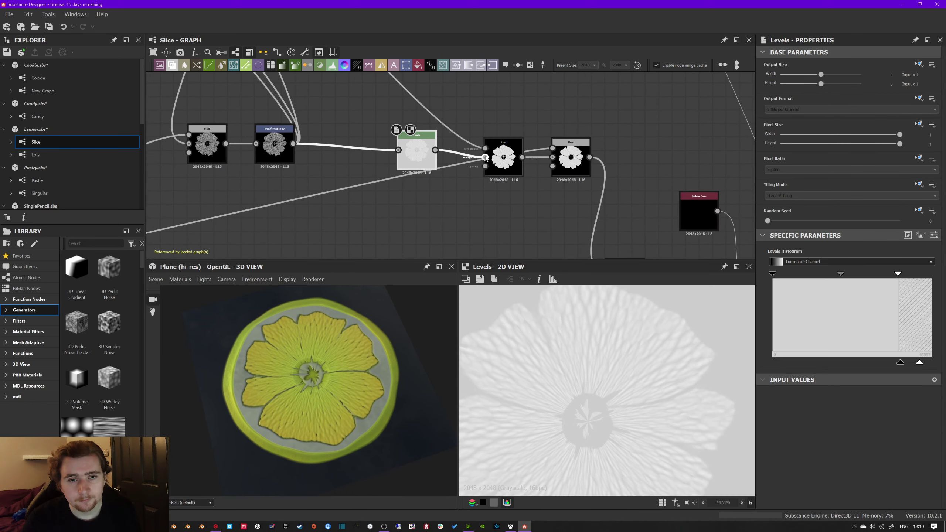
{"action": "left_click", "coordinate": [520, 172]}
{"action": "scroll", "coordinate": [474, 173], "scroll_direction": "down", "scroll_amount": 3}
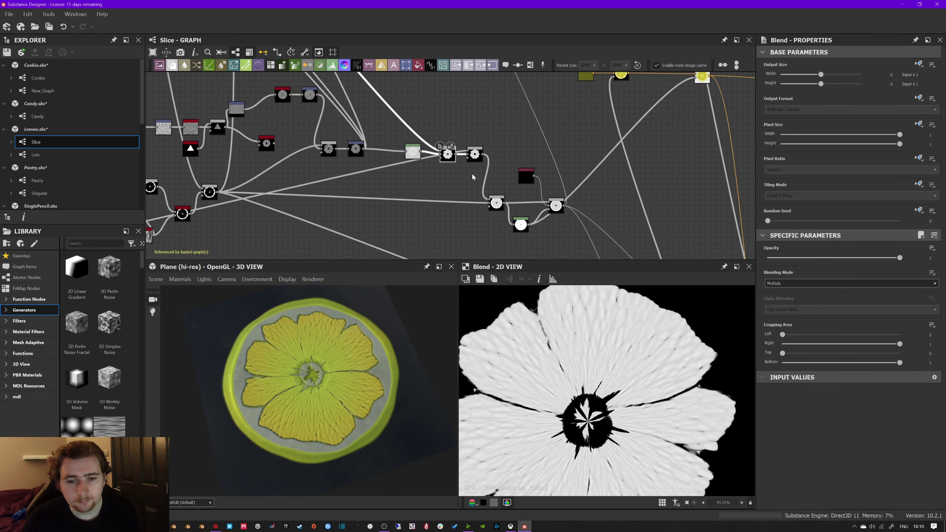
Step: Preview the Copy Blend that combines the pulp segments with the rind at the end of the chain
{"action": "middle_click_drag", "start_coordinate": [474, 174], "coordinate": [472, 152]}
{"action": "left_click", "coordinate": [500, 145]}
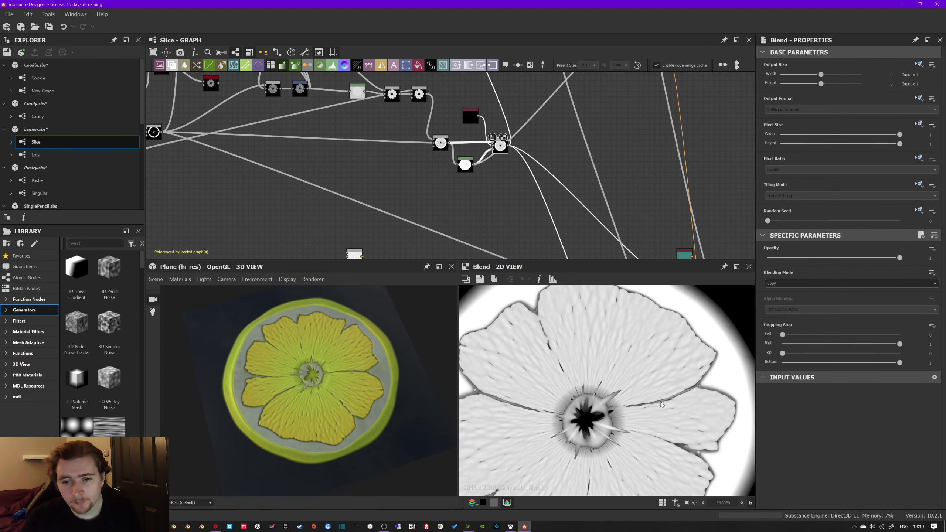
{"action": "scroll", "coordinate": [663, 406], "scroll_direction": "down", "scroll_amount": 4}
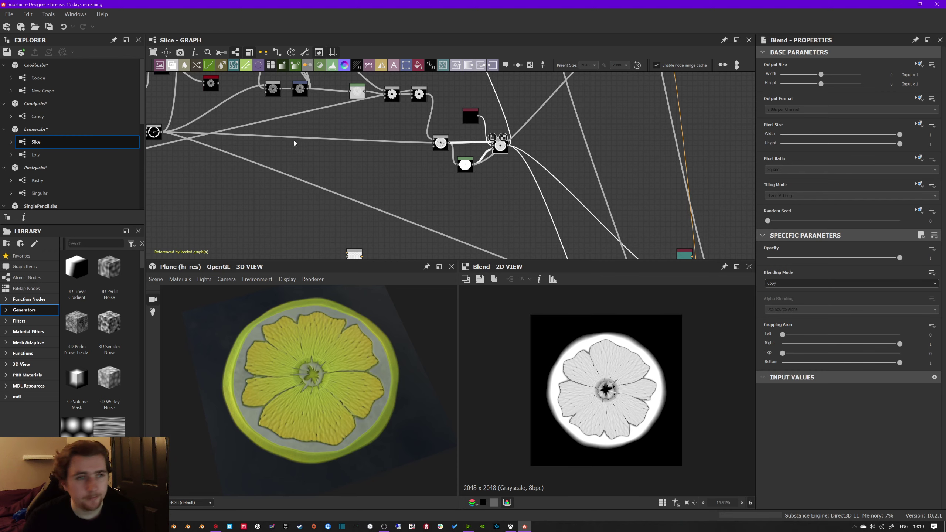
Step: Open the Lemon package's Lots graph and inspect its Base Color output
{"action": "double_click", "coordinate": [64, 156]}
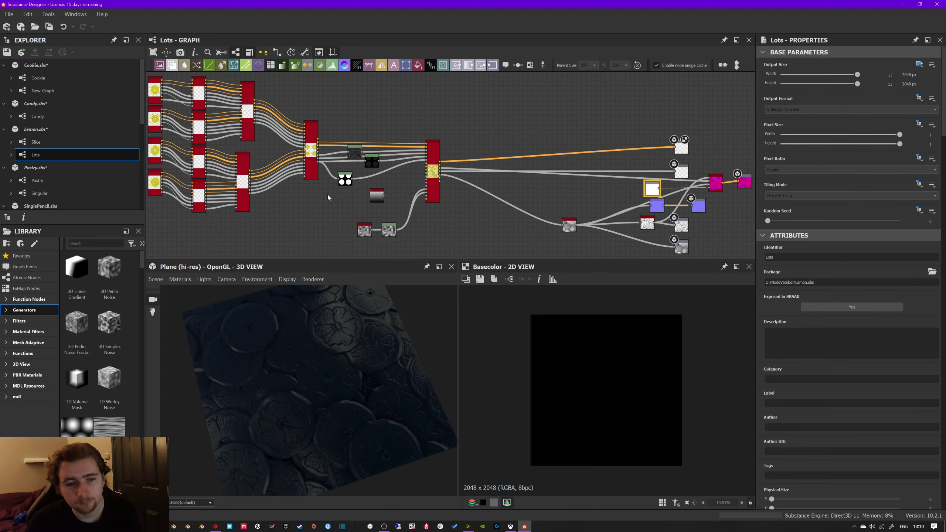
{"action": "left_click_drag", "start_coordinate": [300, 364], "coordinate": [444, 307]}
{"action": "middle_click_drag", "start_coordinate": [486, 196], "coordinate": [479, 184]}
{"action": "left_click", "coordinate": [676, 161]}
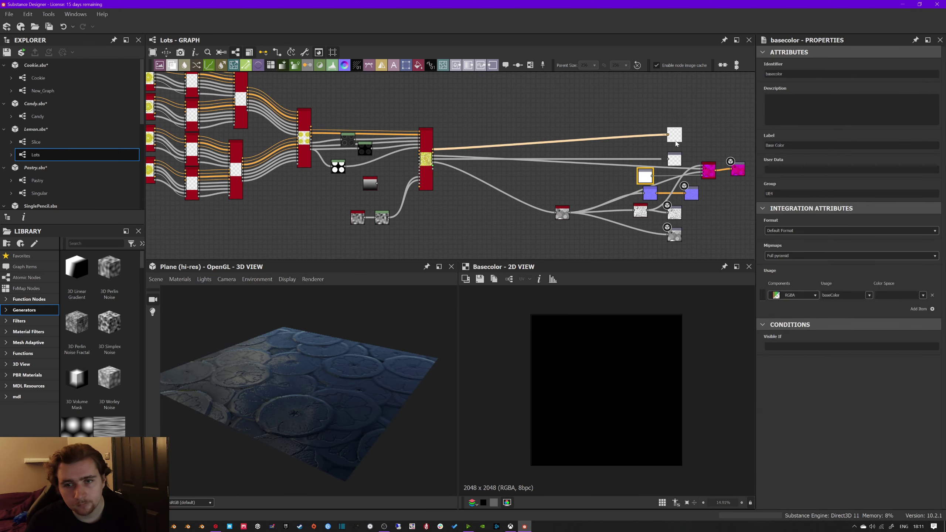
Step: Look over the Lots graph from its Slice instances to the outputs, along with the 3D preview
{"action": "middle_click_drag", "start_coordinate": [329, 184], "coordinate": [498, 199]}
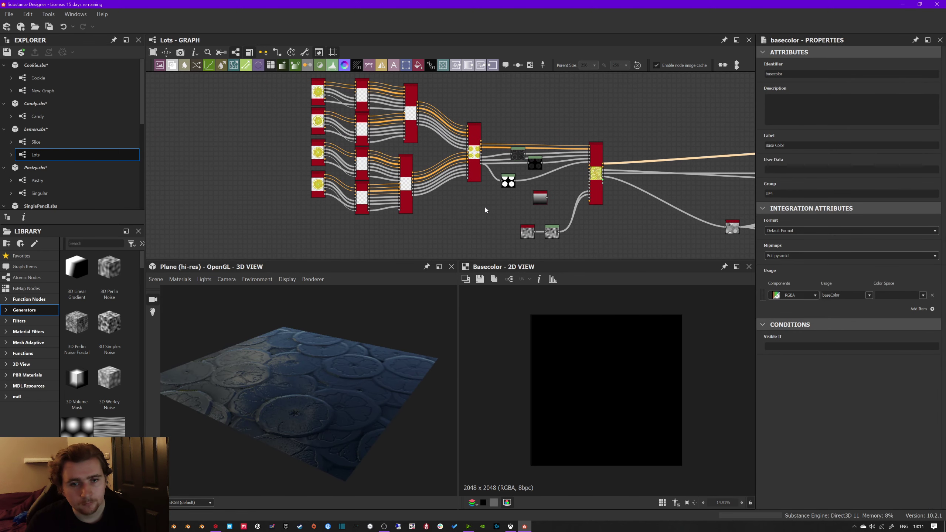
{"action": "left_click", "coordinate": [484, 203]}
{"action": "middle_click_drag", "start_coordinate": [430, 210], "coordinate": [444, 220]}
{"action": "left_click_drag", "start_coordinate": [340, 341], "coordinate": [357, 355]}
{"action": "middle_click_drag", "start_coordinate": [581, 205], "coordinate": [398, 191]}
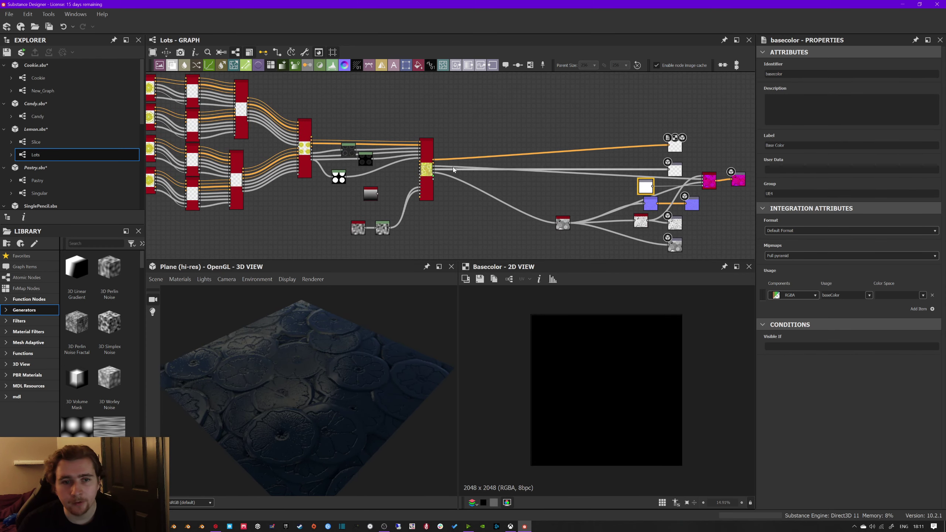
{"action": "scroll", "coordinate": [448, 169], "scroll_direction": "up", "scroll_amount": 5}
{"action": "scroll", "coordinate": [536, 168], "scroll_direction": "down", "scroll_amount": 3}
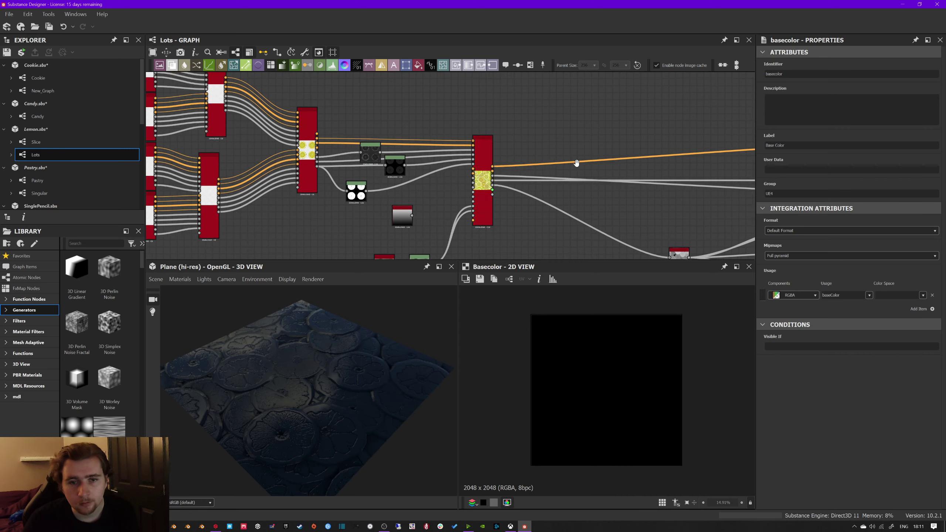
Step: View the finished render of stacked lemon slices in the Photos app and close it
{"action": "middle_click_drag", "start_coordinate": [576, 163], "coordinate": [576, 164]}
{"action": "scroll", "coordinate": [492, 168], "scroll_direction": "up", "scroll_amount": 2}
{"action": "scroll", "coordinate": [489, 178], "scroll_direction": "down", "scroll_amount": 4}
{"action": "left_click_drag", "start_coordinate": [298, 374], "coordinate": [336, 370]}
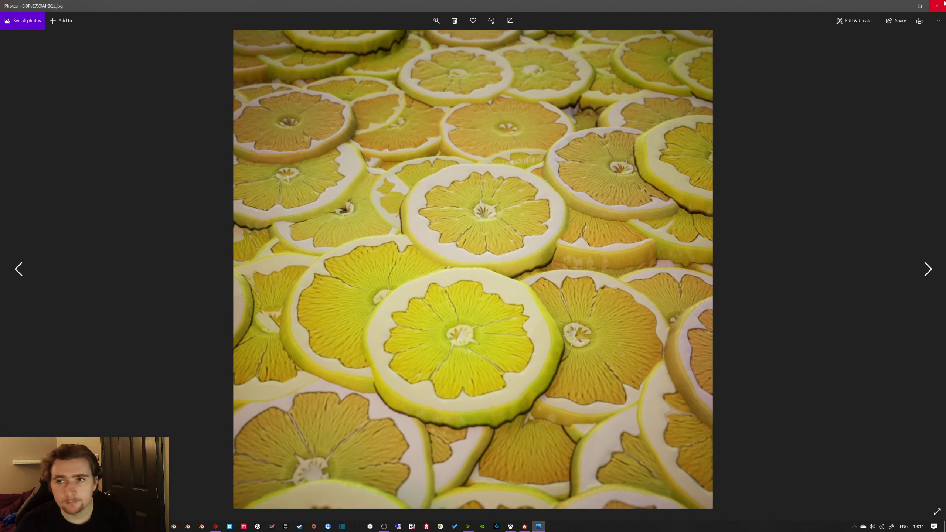
{"action": "left_click", "coordinate": [943, 3]}
Step: Preview the Lots graph's Roughness output and examine the surface on the plane under different lighting
{"action": "middle_click_drag", "start_coordinate": [335, 176], "coordinate": [370, 175]}
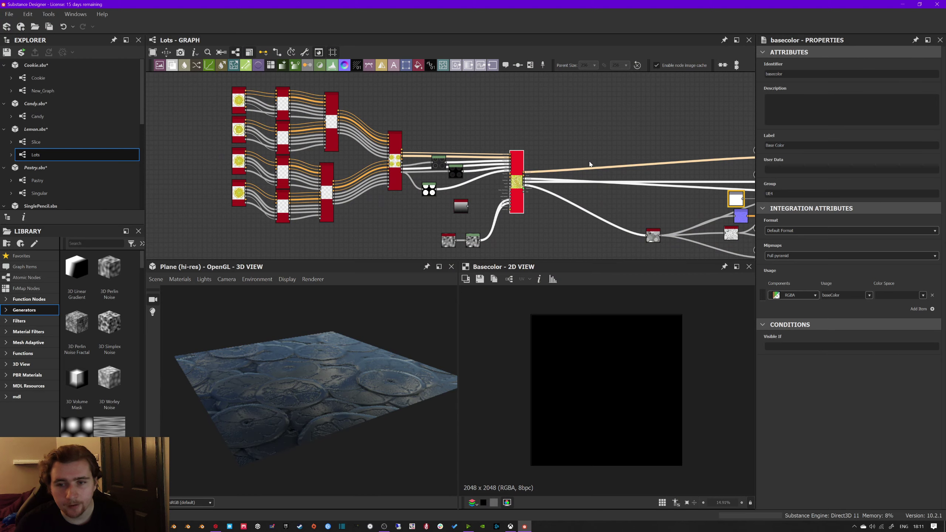
{"action": "middle_click_drag", "start_coordinate": [575, 163], "coordinate": [518, 159]}
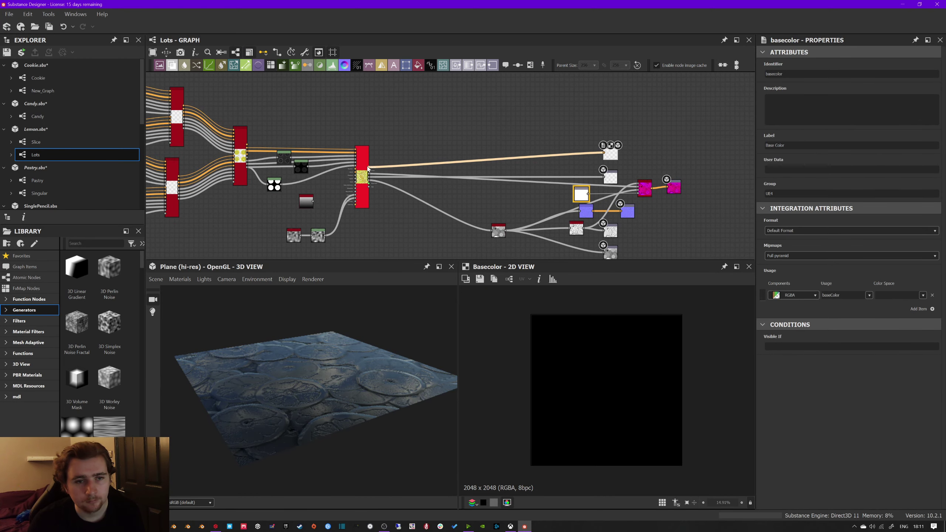
{"action": "scroll", "coordinate": [600, 182], "scroll_direction": "up", "scroll_amount": 3}
{"action": "left_click", "coordinate": [619, 175]}
{"action": "double_click", "coordinate": [618, 177]}
{"action": "scroll", "coordinate": [559, 170], "scroll_direction": "down", "scroll_amount": 3}
{"action": "middle_click_drag", "start_coordinate": [475, 169], "coordinate": [544, 195]}
{"action": "left_click_drag", "start_coordinate": [383, 392], "coordinate": [327, 413]}
{"action": "right_click_drag", "start_coordinate": [326, 413], "coordinate": [299, 346]}
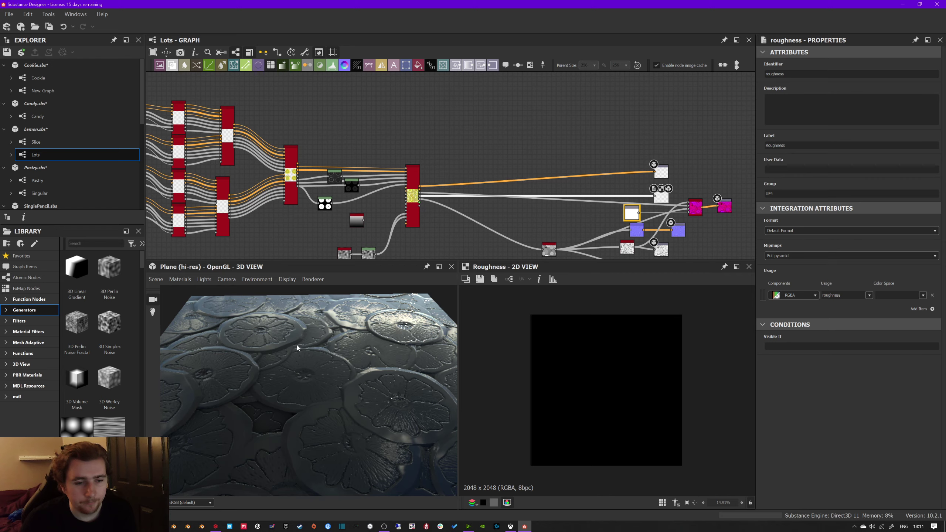
Step: Inspect the connections from the topmost Slice instance to its Material Transform and show that node's parameters
{"action": "middle_click_drag", "start_coordinate": [176, 119], "coordinate": [347, 130]}
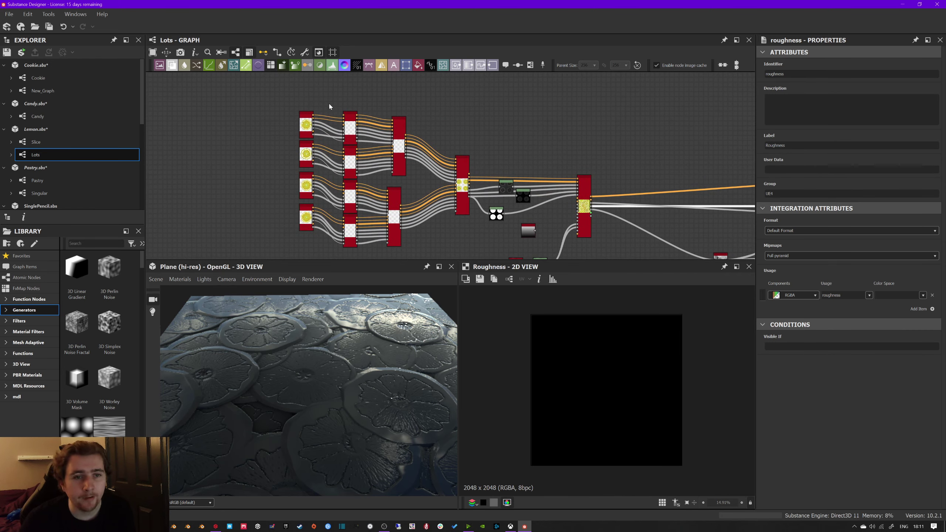
{"action": "scroll", "coordinate": [327, 105], "scroll_direction": "up", "scroll_amount": 2}
{"action": "scroll", "coordinate": [321, 105], "scroll_direction": "up", "scroll_amount": 3}
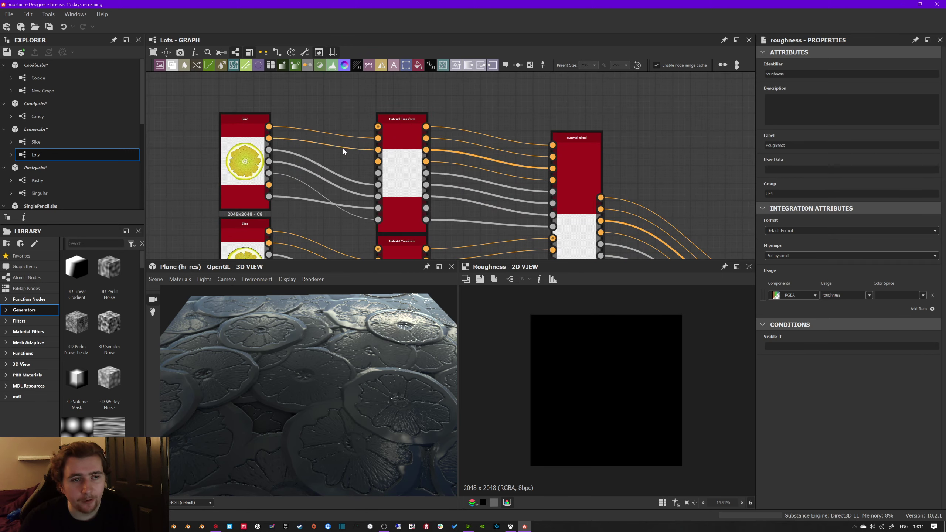
{"action": "scroll", "coordinate": [343, 149], "scroll_direction": "up", "scroll_amount": 2}
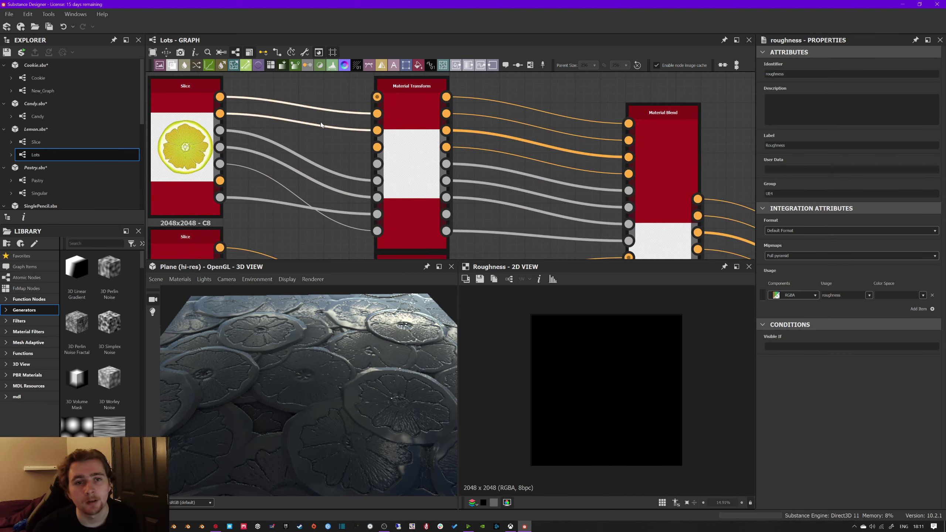
{"action": "left_click", "coordinate": [387, 157]}
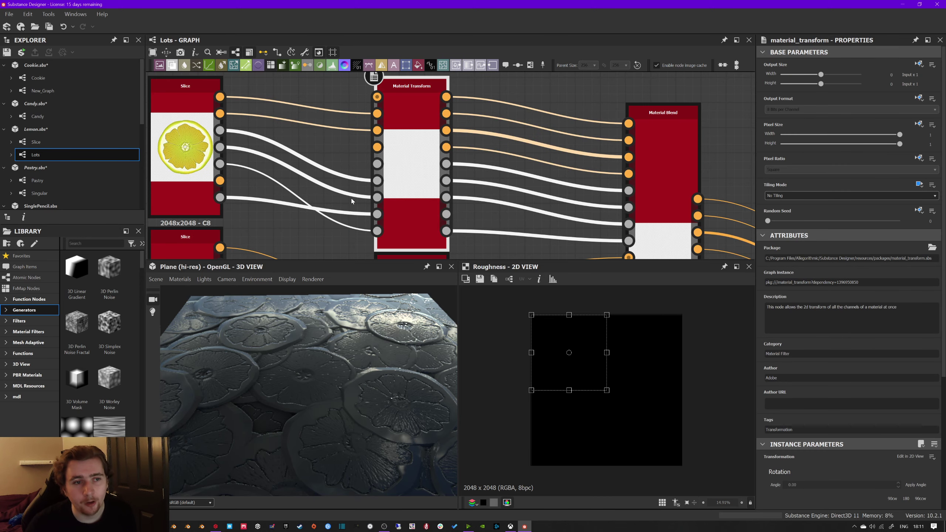
Step: Inspect the first Material Blend node and review its per-channel opacity and blending mode parameters
{"action": "middle_click_drag", "start_coordinate": [701, 168], "coordinate": [586, 138]}
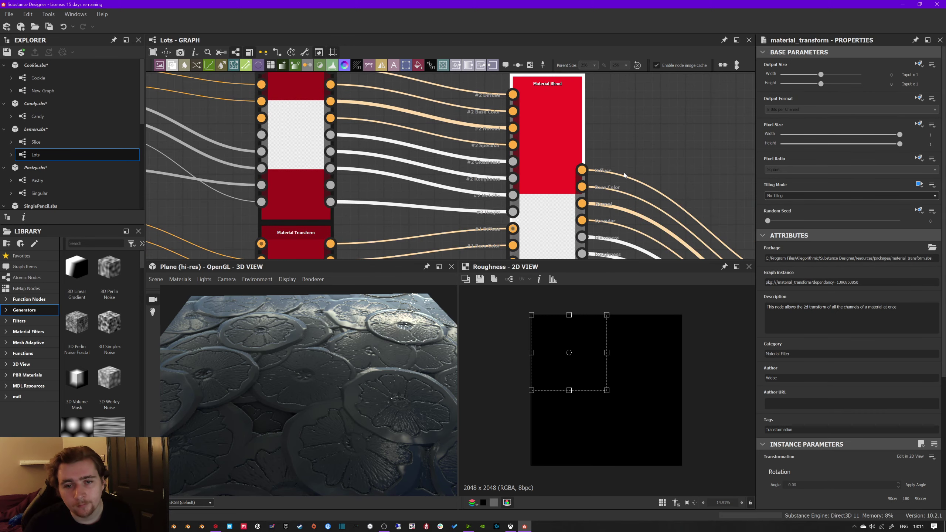
{"action": "left_click", "coordinate": [560, 136]}
{"action": "key", "text": "f"}
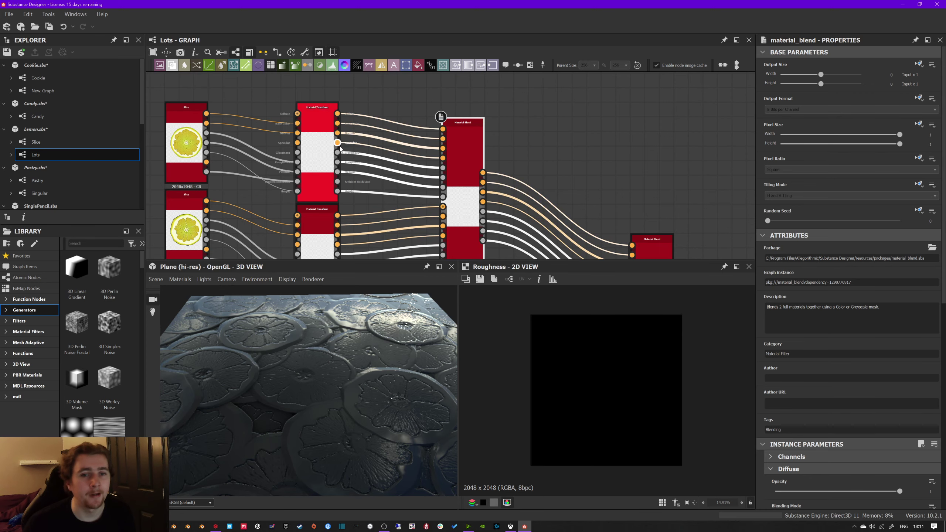
{"action": "scroll", "coordinate": [801, 354], "scroll_direction": "down", "scroll_amount": 8}
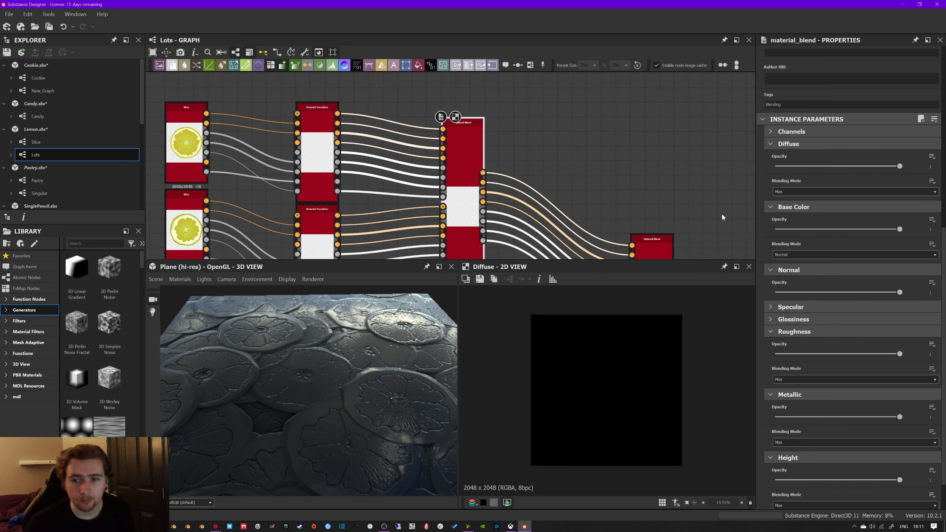
Step: Follow the Lots graph from the final Material Blend to the Atlas Scatter node and highlight that node's connections
{"action": "middle_click_drag", "start_coordinate": [559, 167], "coordinate": [456, 65]}
{"action": "middle_click_drag", "start_coordinate": [412, 187], "coordinate": [411, 142]}
{"action": "left_click", "coordinate": [543, 180]}
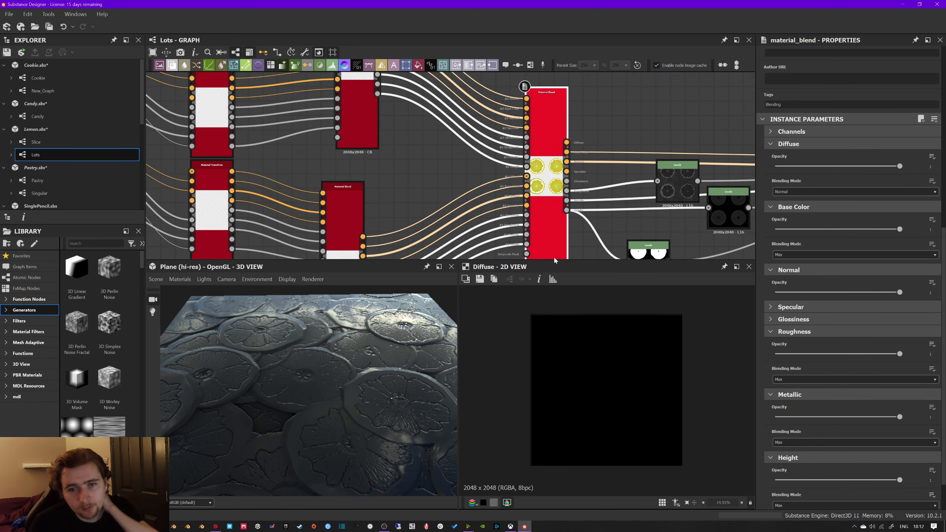
{"action": "middle_click_drag", "start_coordinate": [606, 177], "coordinate": [312, 191]}
{"action": "middle_click_drag", "start_coordinate": [508, 206], "coordinate": [367, 117]}
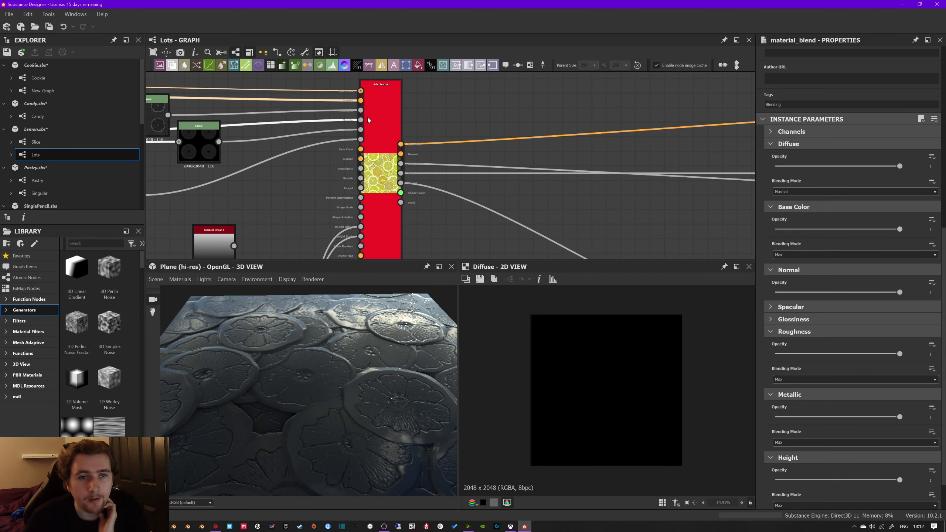
{"action": "left_click", "coordinate": [371, 142]}
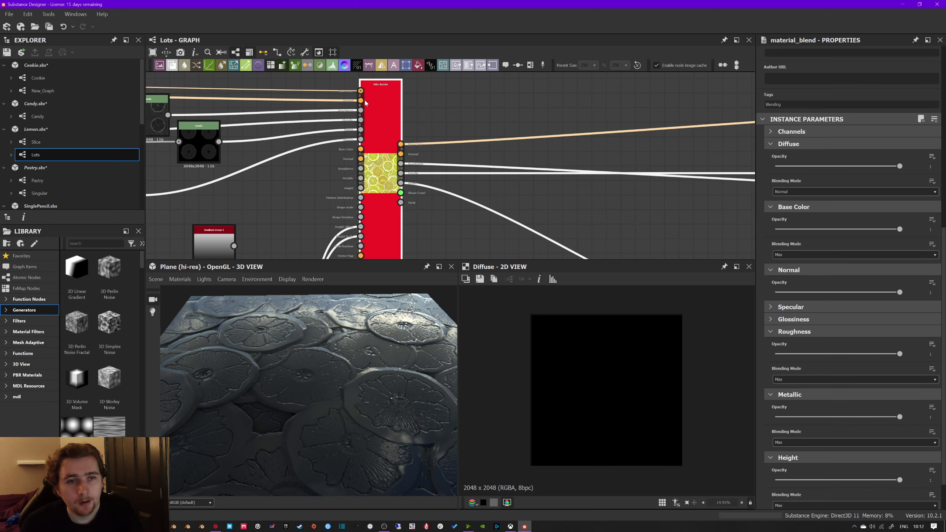
Step: Preview the Levels node that masks the four lemon slices, and preview the Atlas Scatter result in close-up
{"action": "middle_click_drag", "start_coordinate": [442, 111], "coordinate": [571, 119]}
{"action": "double_click", "coordinate": [243, 208]}
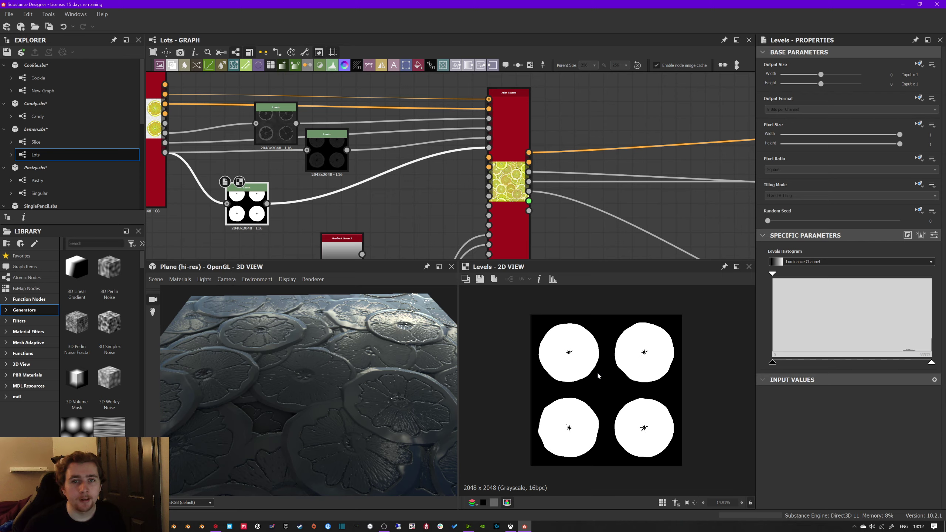
{"action": "double_click", "coordinate": [517, 194]}
{"action": "scroll", "coordinate": [624, 384], "scroll_direction": "up", "scroll_amount": 5}
{"action": "scroll", "coordinate": [624, 383], "scroll_direction": "down", "scroll_amount": 7}
Step: Preview the graph's Base Color output and show the Atlas Scatter node's parameters
{"action": "middle_click_drag", "start_coordinate": [648, 147], "coordinate": [354, 168]}
{"action": "scroll", "coordinate": [652, 178], "scroll_direction": "down", "scroll_amount": 2}
{"action": "middle_click_drag", "start_coordinate": [654, 179], "coordinate": [613, 165]}
{"action": "double_click", "coordinate": [652, 162]}
{"action": "middle_click_drag", "start_coordinate": [413, 166], "coordinate": [471, 152]}
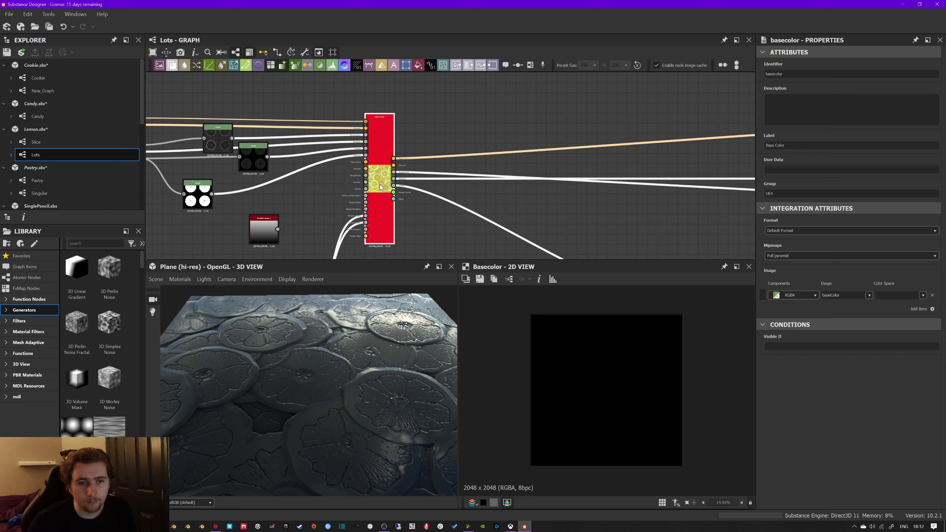
{"action": "left_click", "coordinate": [385, 187]}
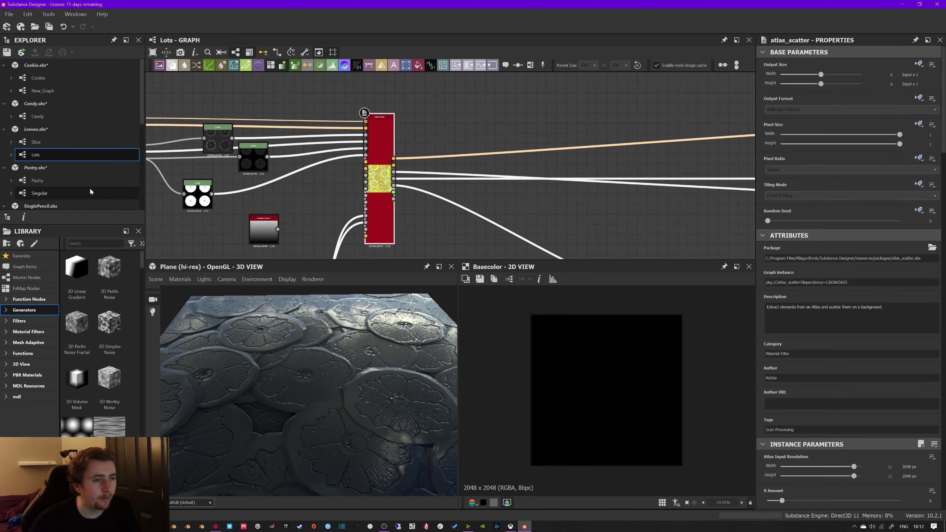
Step: Open the Pastry graph, and view the finished pastry.png render in the Photos app and close it
{"action": "scroll", "coordinate": [89, 187], "scroll_direction": "down", "scroll_amount": 1}
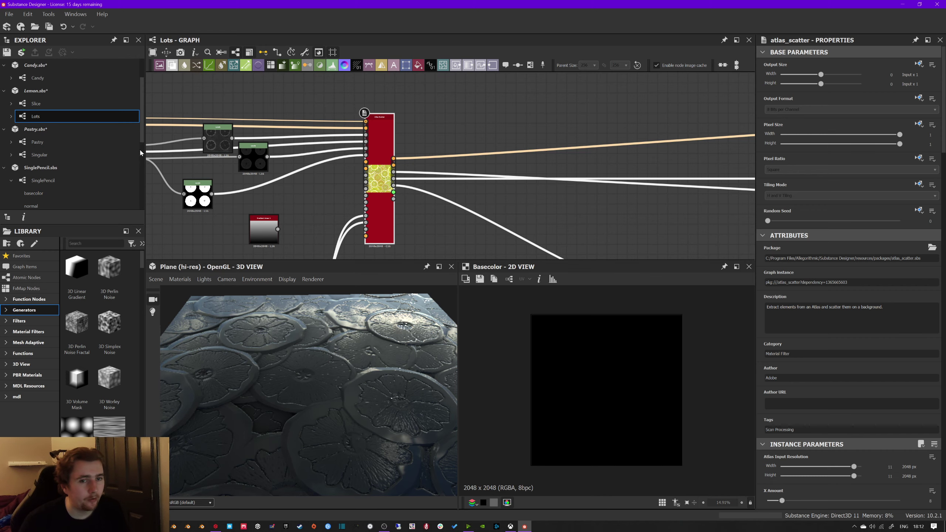
{"action": "left_click", "coordinate": [65, 142]}
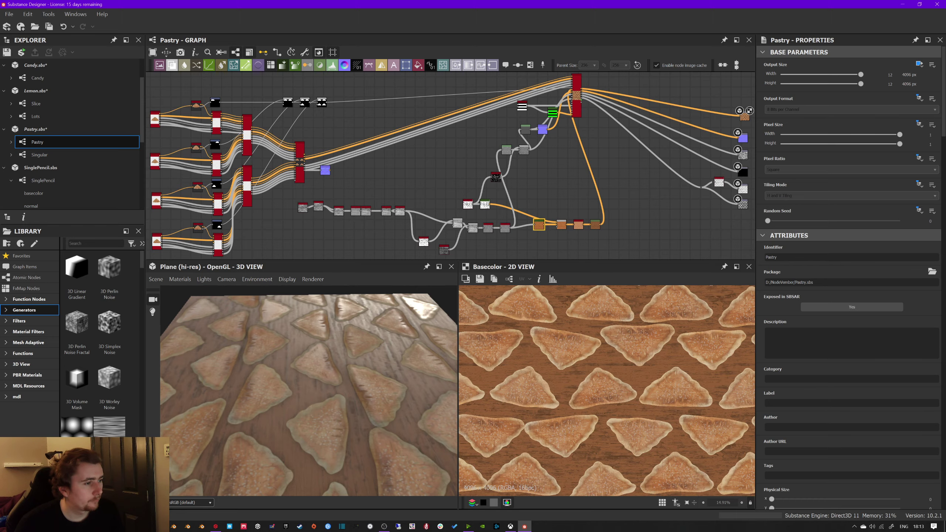
{"action": "key", "text": "Return"}
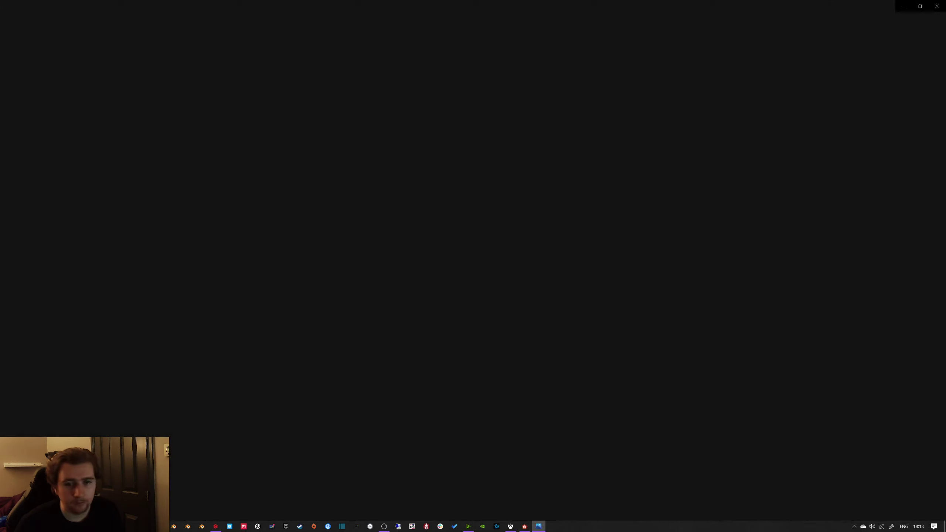
{"action": "key", "text": "alt+F4"}
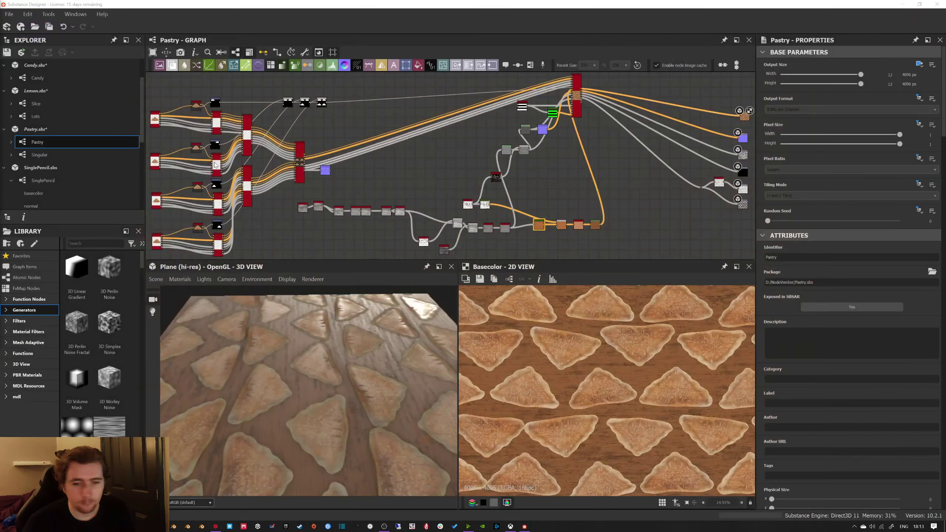
{"action": "key", "text": "Return"}
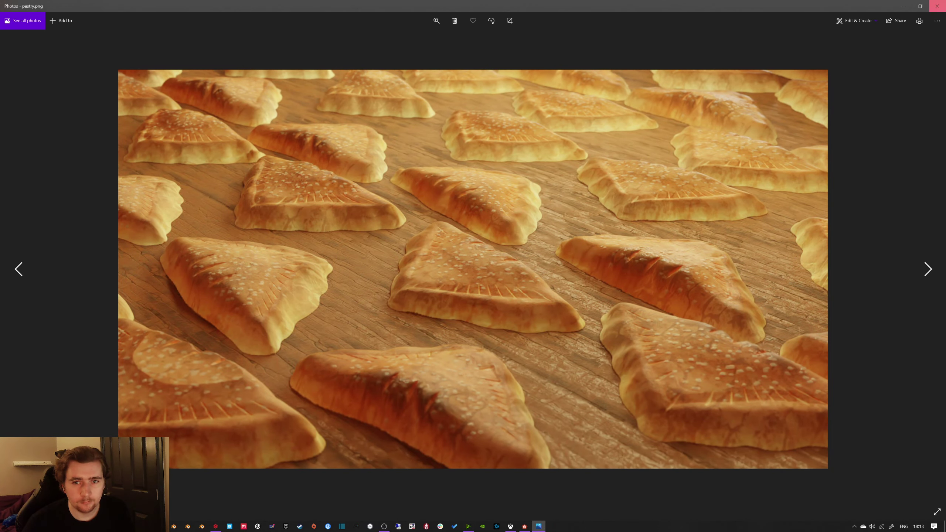
{"action": "left_click", "coordinate": [939, 5]}
Step: Inspect the third Singular instance in the Pastry graph, and view pastry.gif in the Photos app and close it
{"action": "middle_click_drag", "start_coordinate": [179, 186], "coordinate": [326, 236]}
{"action": "scroll", "coordinate": [314, 164], "scroll_direction": "up", "scroll_amount": 1}
{"action": "left_click", "coordinate": [285, 181]}
{"action": "scroll", "coordinate": [269, 190], "scroll_direction": "up", "scroll_amount": 3}
{"action": "left_click", "coordinate": [272, 176]}
{"action": "scroll", "coordinate": [237, 159], "scroll_direction": "down", "scroll_amount": 5}
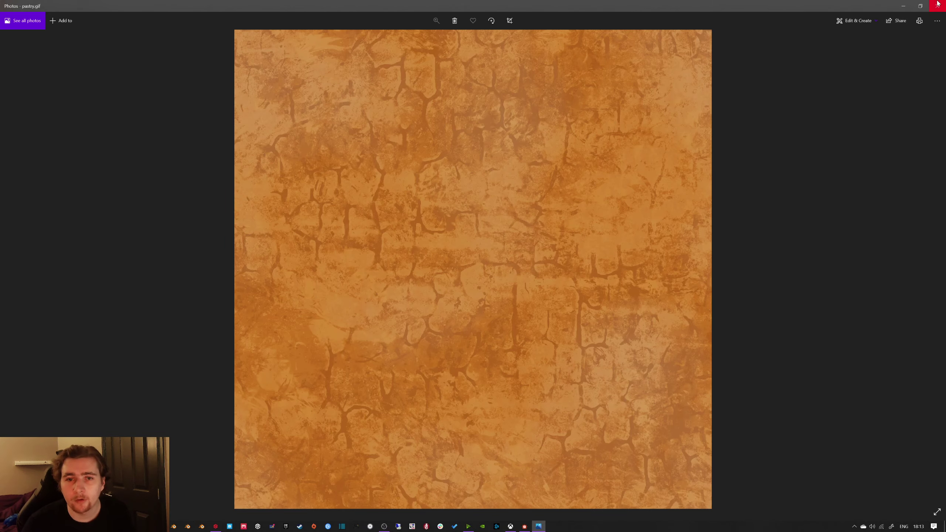
{"action": "left_click", "coordinate": [938, 6]}
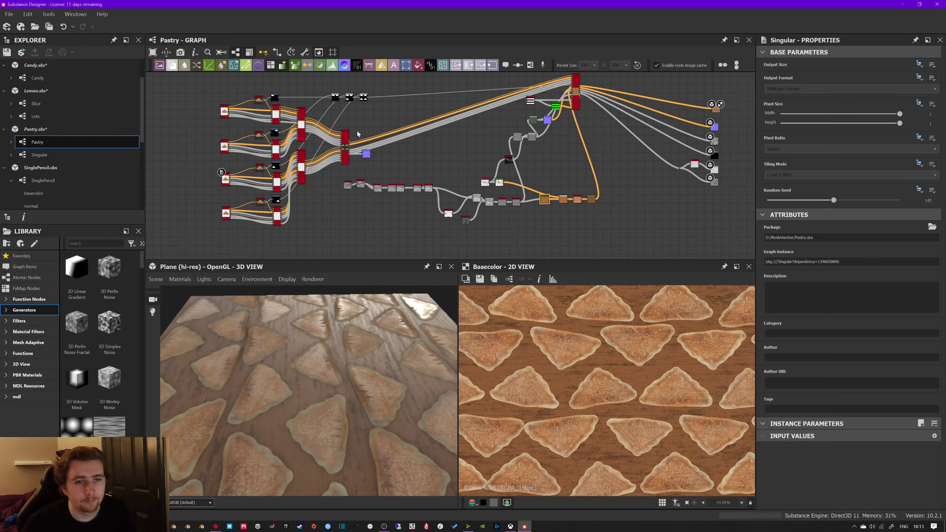
Step: Preview the last Blend node of the chain that combines the masks of the four pastries
{"action": "scroll", "coordinate": [296, 122], "scroll_direction": "up", "scroll_amount": 1}
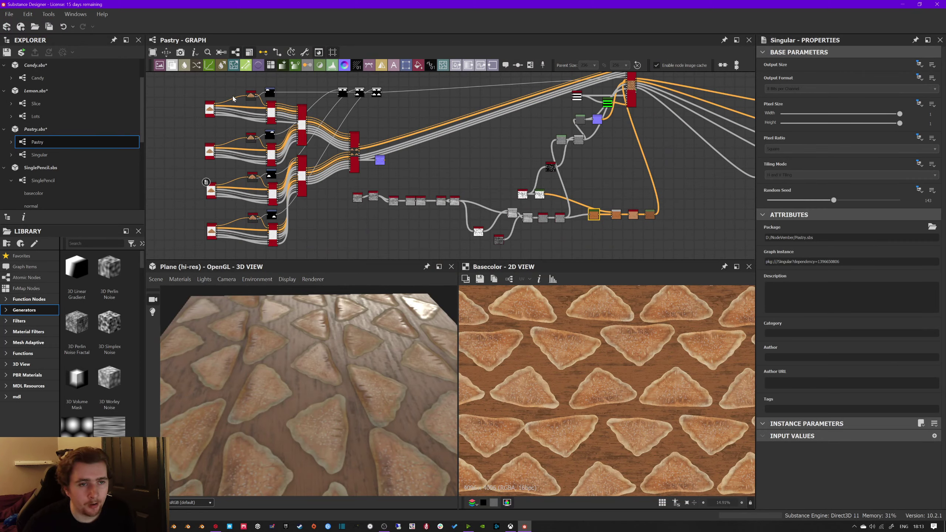
{"action": "scroll", "coordinate": [235, 88], "scroll_direction": "up", "scroll_amount": 4}
{"action": "middle_click_drag", "start_coordinate": [460, 165], "coordinate": [406, 173]}
{"action": "double_click", "coordinate": [471, 112]}
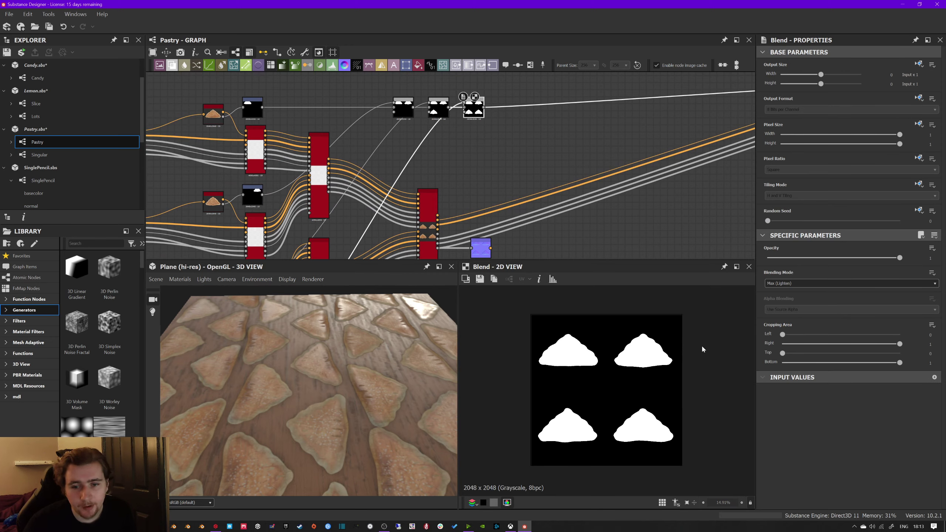
Step: Follow the combined mask to the Pastry graph's Atlas Scatter, show its parameters and preview its Basecolor result
{"action": "middle_click_drag", "start_coordinate": [648, 84], "coordinate": [358, 131]}
{"action": "middle_click_drag", "start_coordinate": [749, 112], "coordinate": [416, 104]}
{"action": "left_click", "coordinate": [451, 178]}
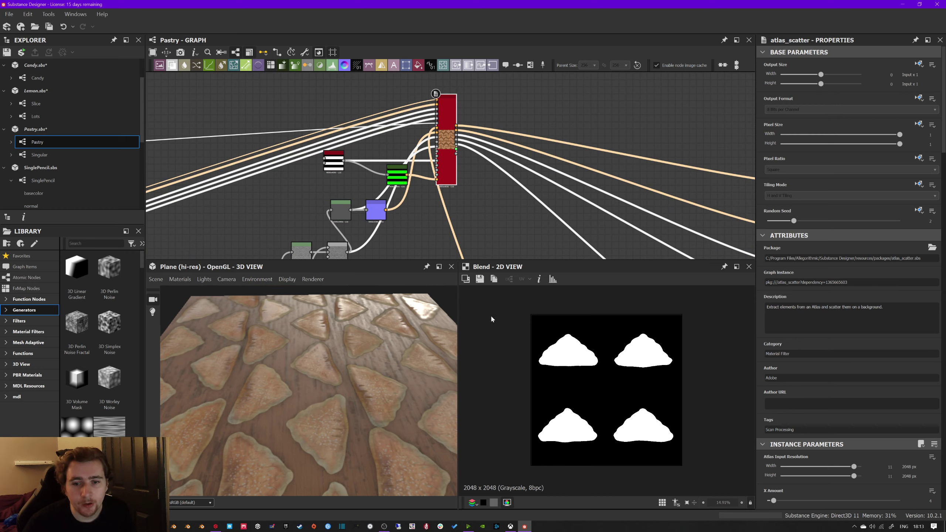
{"action": "double_click", "coordinate": [452, 136]}
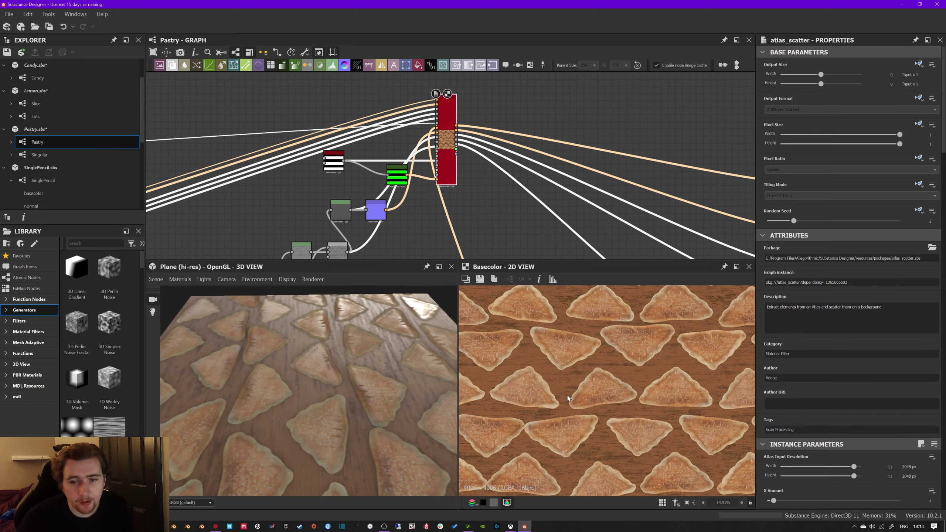
{"action": "scroll", "coordinate": [595, 396], "scroll_direction": "down", "scroll_amount": 2}
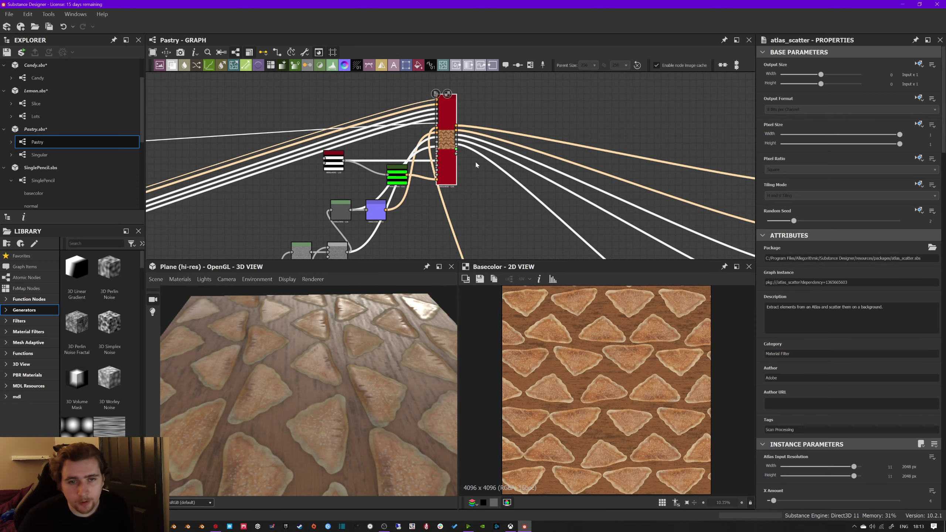
Step: Follow the Atlas Scatter's connections to the output nodes and examine the pastry surface on the plane from different angles
{"action": "middle_click_drag", "start_coordinate": [503, 136], "coordinate": [504, 106]}
{"action": "scroll", "coordinate": [596, 168], "scroll_direction": "down", "scroll_amount": 2}
{"action": "middle_click_drag", "start_coordinate": [669, 215], "coordinate": [494, 130]}
{"action": "left_click_drag", "start_coordinate": [406, 328], "coordinate": [331, 358]}
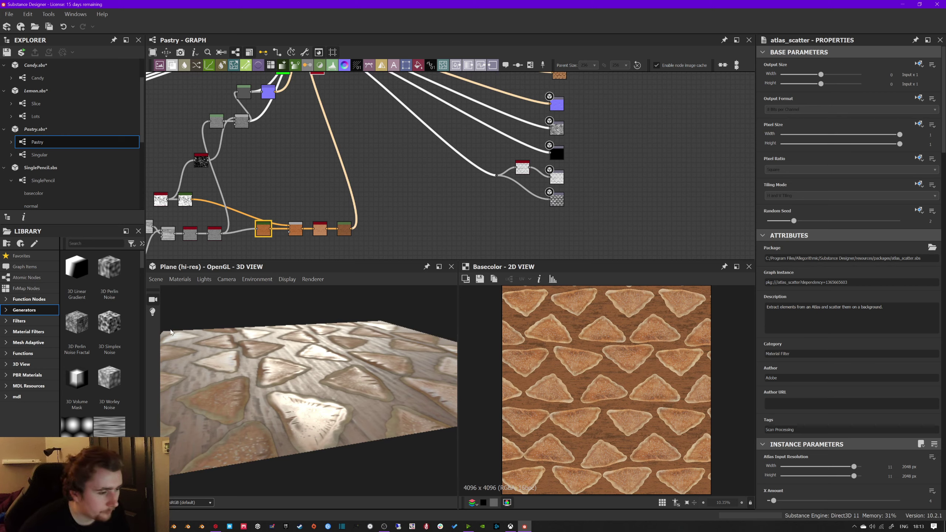
{"action": "left_click_drag", "start_coordinate": [228, 337], "coordinate": [345, 351]}
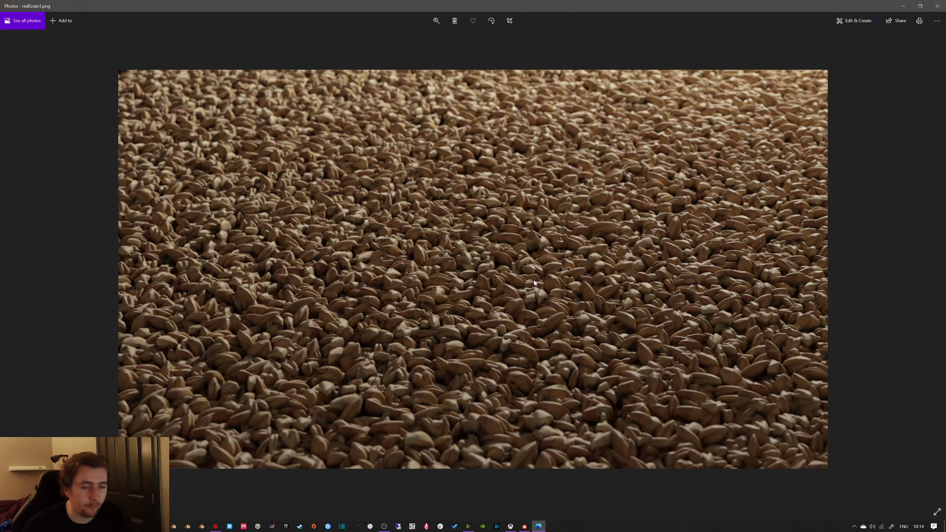
Step: Show the second, closer grain render in the Photos app and close the viewer
{"action": "key", "text": "Right"}
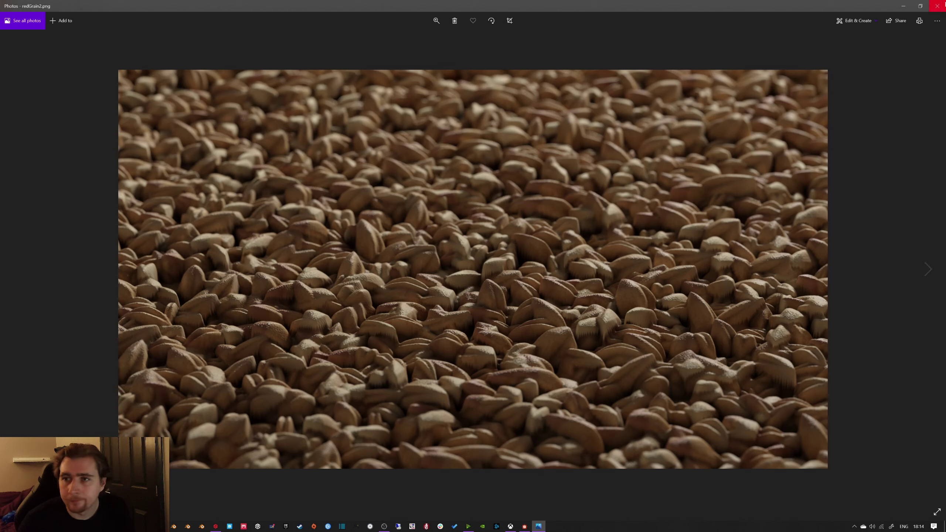
{"action": "key", "text": "alt+F4"}
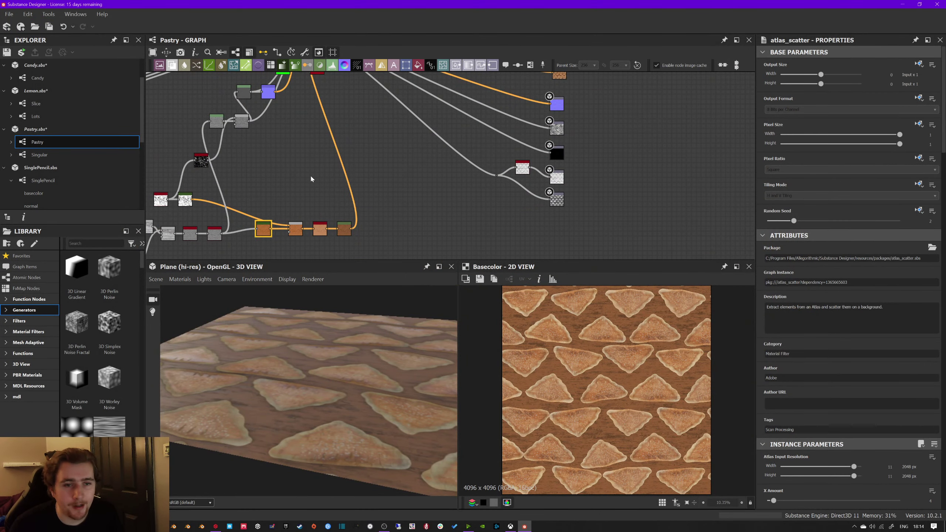
Step: Inspect the last Material Blend that merges the four pastries and the Normal node fed by its height output
{"action": "middle_click_drag", "start_coordinate": [311, 179], "coordinate": [715, 104]}
{"action": "scroll", "coordinate": [521, 166], "scroll_direction": "down", "scroll_amount": 3}
{"action": "middle_click_drag", "start_coordinate": [508, 165], "coordinate": [447, 142]}
{"action": "scroll", "coordinate": [375, 139], "scroll_direction": "up", "scroll_amount": 1}
{"action": "scroll", "coordinate": [375, 139], "scroll_direction": "up", "scroll_amount": 4}
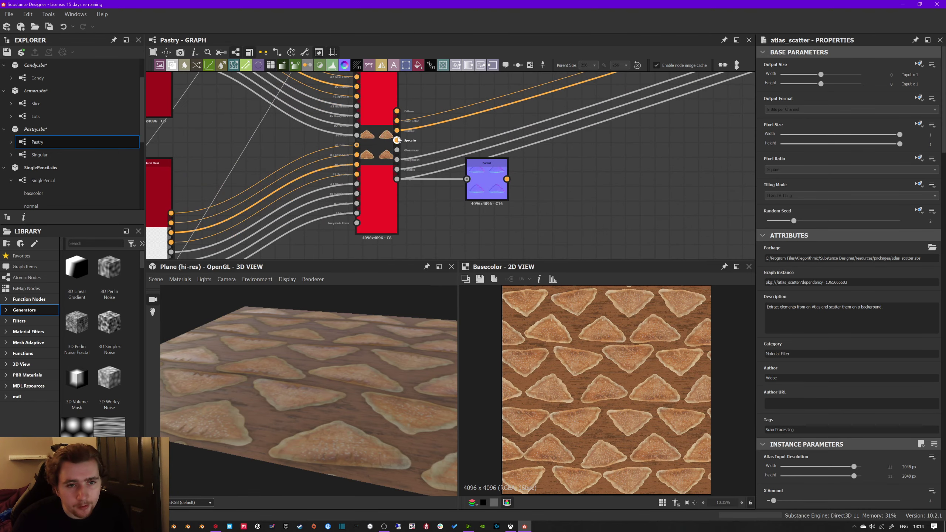
{"action": "scroll", "coordinate": [410, 144], "scroll_direction": "down", "scroll_amount": 1}
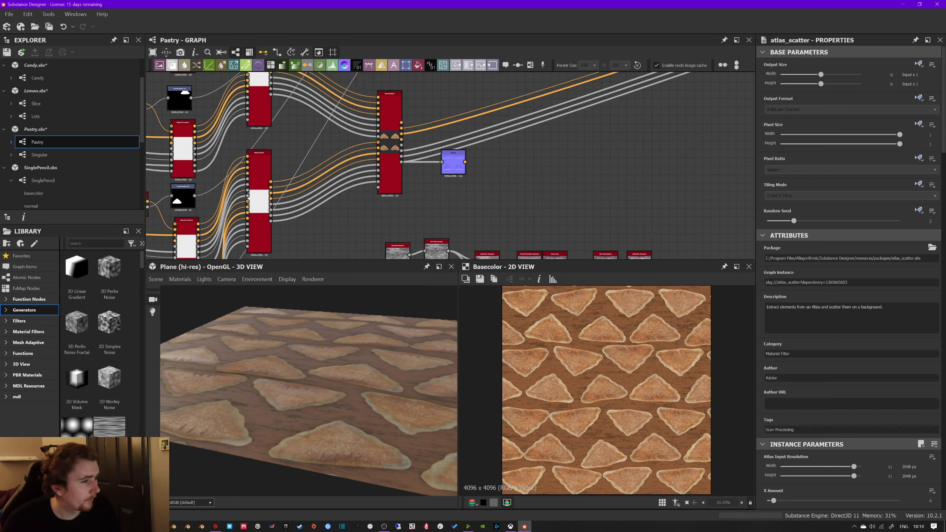
Step: Open the SinglePencil graph and examine its hexagonal pencil shape on the plane
{"action": "scroll", "coordinate": [66, 138], "scroll_direction": "down", "scroll_amount": 2}
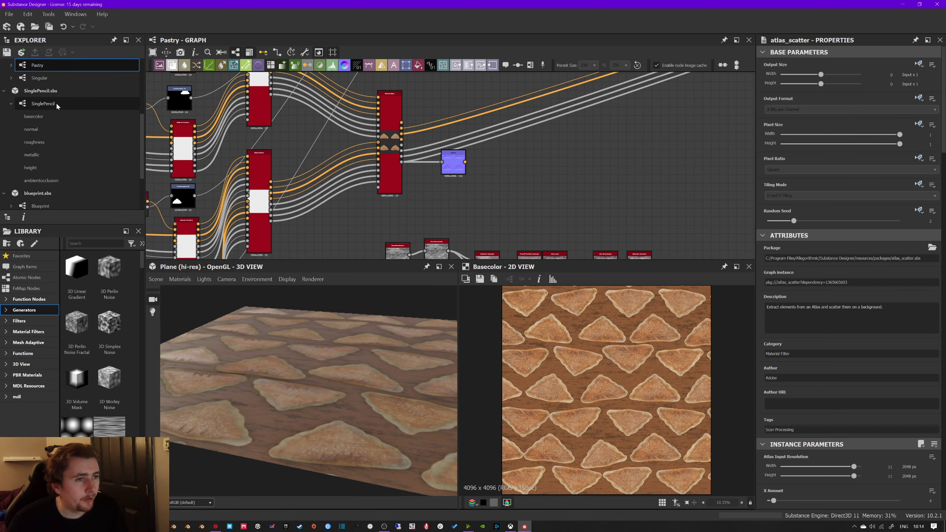
{"action": "left_click", "coordinate": [44, 104]}
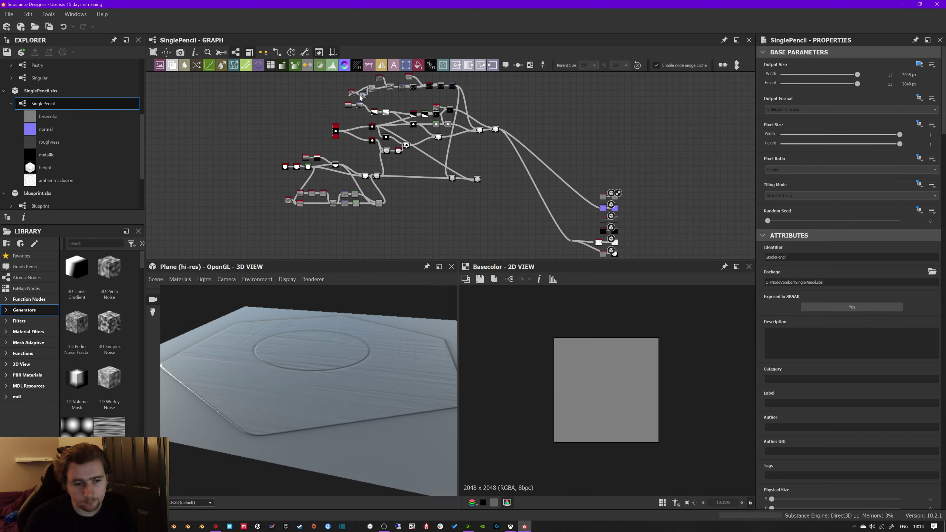
{"action": "left_click_drag", "start_coordinate": [290, 359], "coordinate": [374, 369]}
{"action": "middle_click_drag", "start_coordinate": [288, 165], "coordinate": [269, 182]}
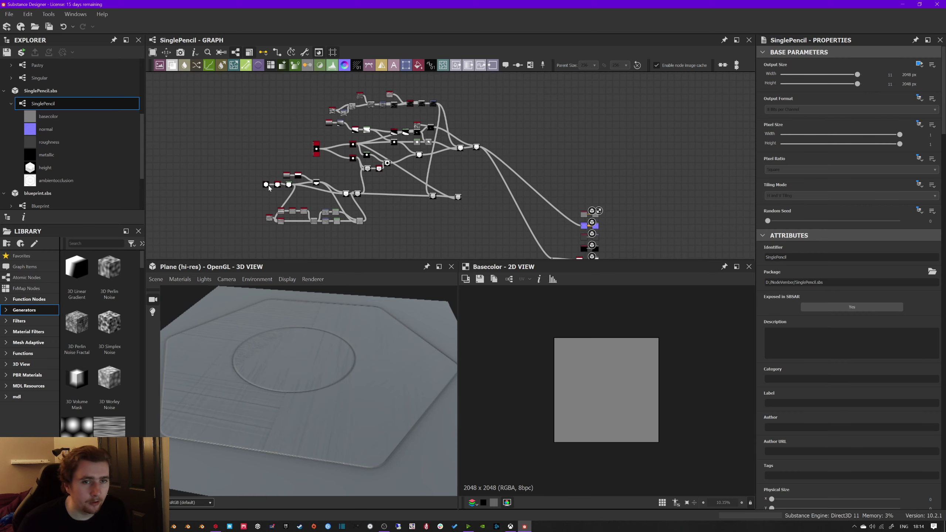
Step: Review the SinglePencil node network, and view the coloured pencils render lazy.png in the Photos app and close it
{"action": "left_click_drag", "start_coordinate": [268, 91], "coordinate": [491, 214]}
{"action": "left_click", "coordinate": [484, 229]}
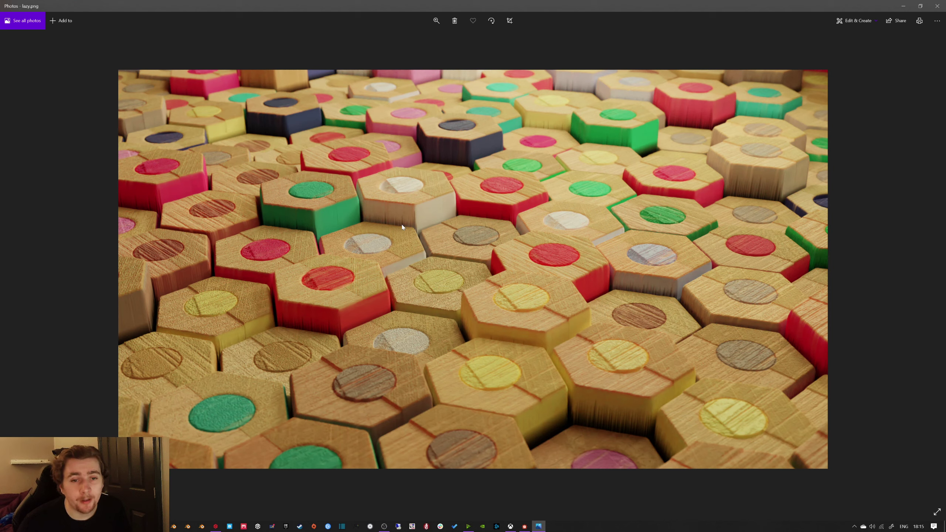
{"action": "left_click", "coordinate": [937, 6]}
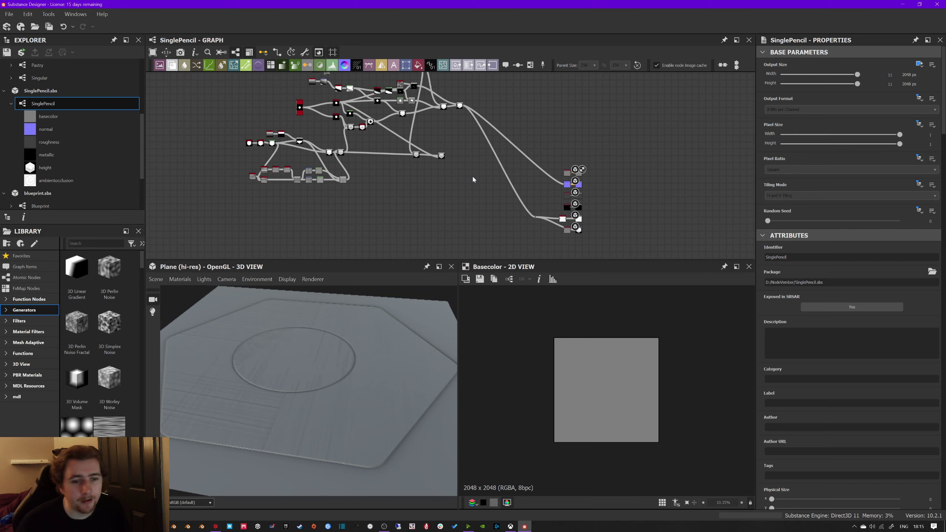
Step: Examine the pencil's wood grain and core on the plane from several angles, compare it with lazy.png and close the render
{"action": "left_click_drag", "start_coordinate": [321, 391], "coordinate": [413, 372]}
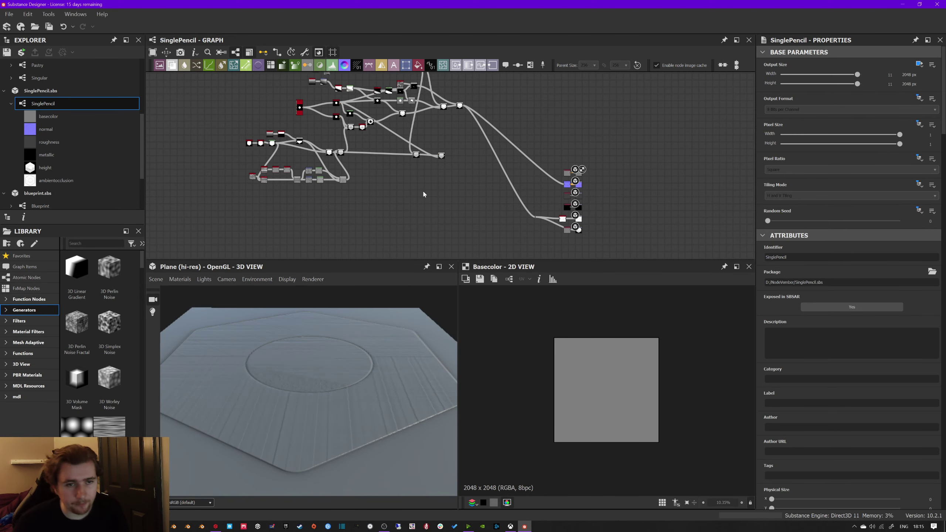
{"action": "middle_click_drag", "start_coordinate": [423, 194], "coordinate": [414, 231]}
{"action": "left_click_drag", "start_coordinate": [314, 433], "coordinate": [323, 388]}
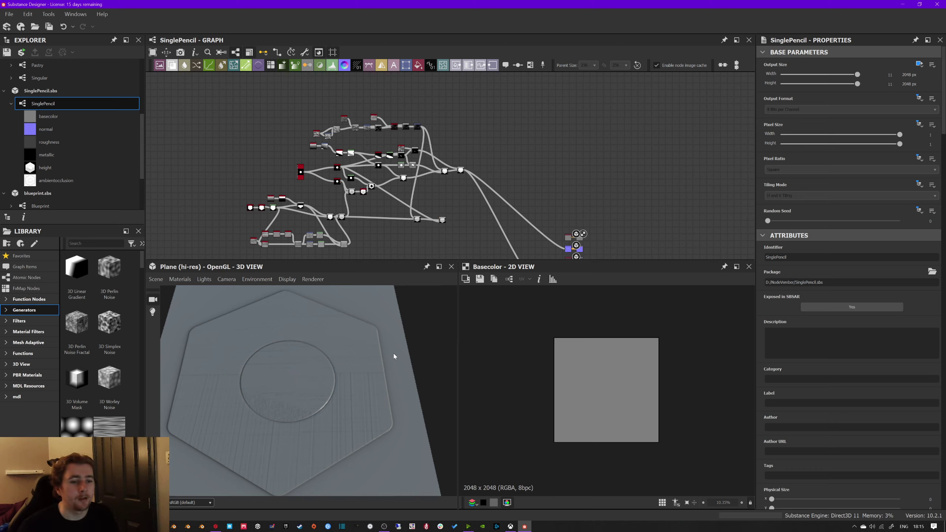
{"action": "left_click_drag", "start_coordinate": [397, 344], "coordinate": [247, 380]}
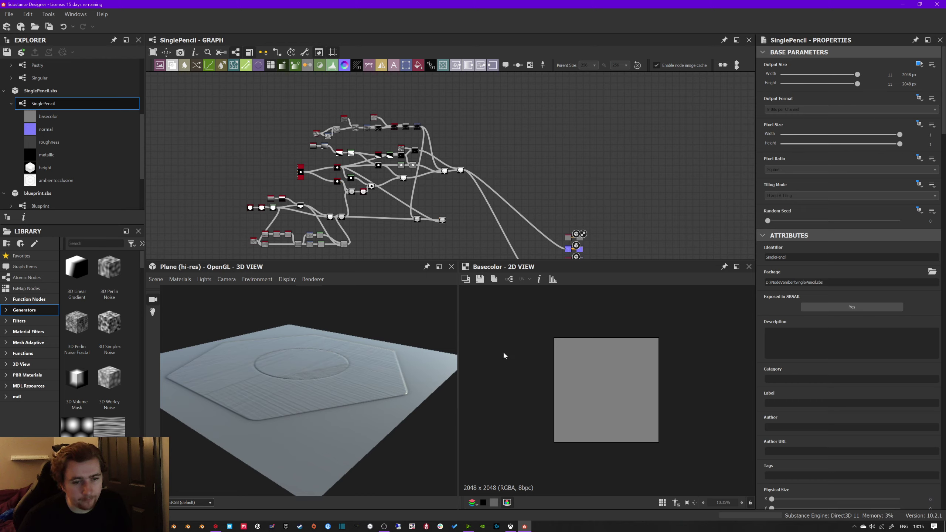
{"action": "left_click_drag", "start_coordinate": [407, 302], "coordinate": [378, 378]}
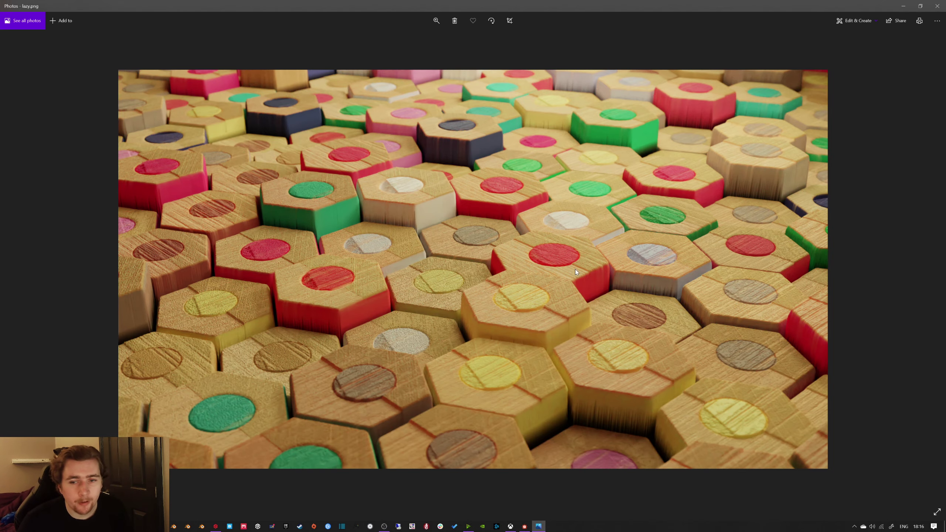
{"action": "left_click", "coordinate": [937, 6]}
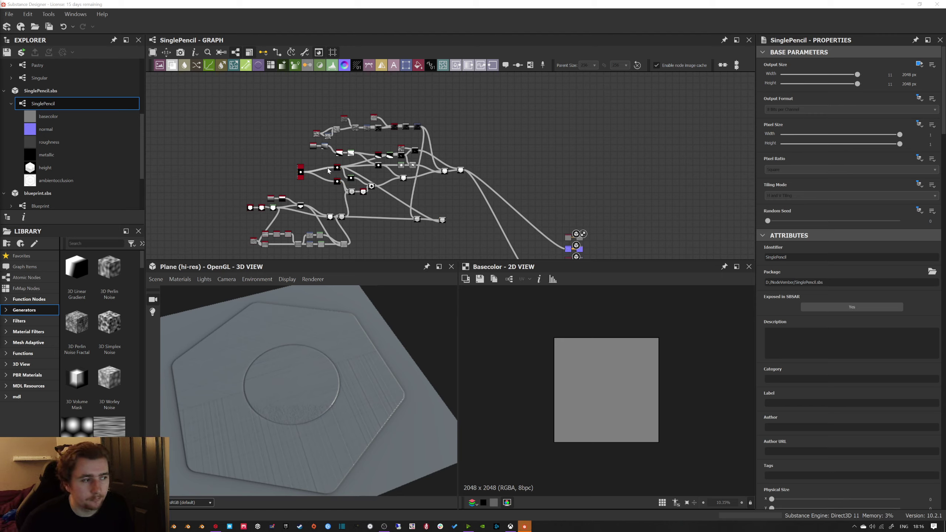
Step: Open the Blueprint graph and examine the gridded sheet on the plane together with its node network
{"action": "scroll", "coordinate": [38, 154], "scroll_direction": "down", "scroll_amount": 2}
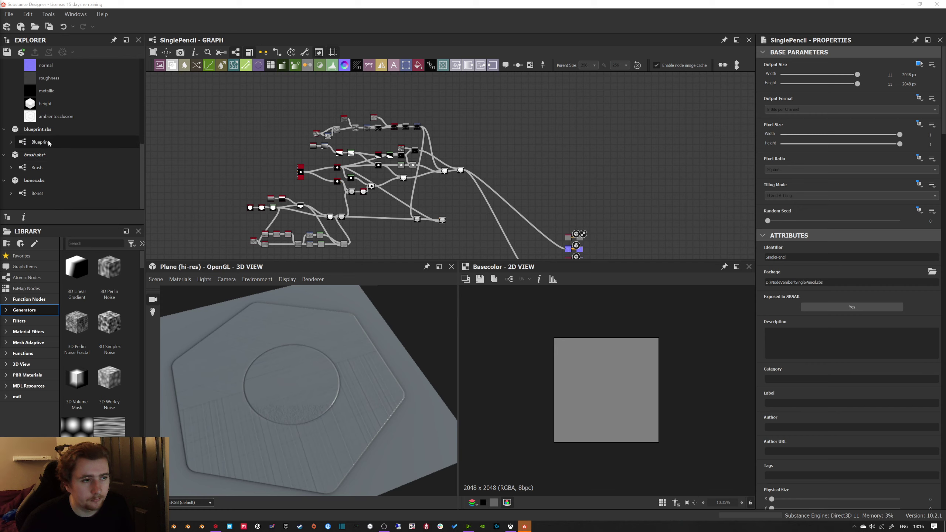
{"action": "double_click", "coordinate": [50, 142]}
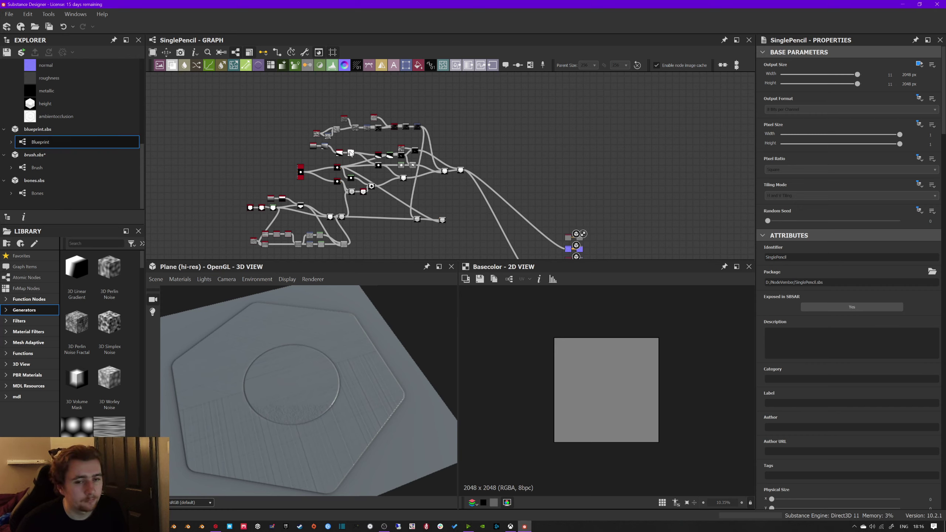
{"action": "key", "text": "Return"}
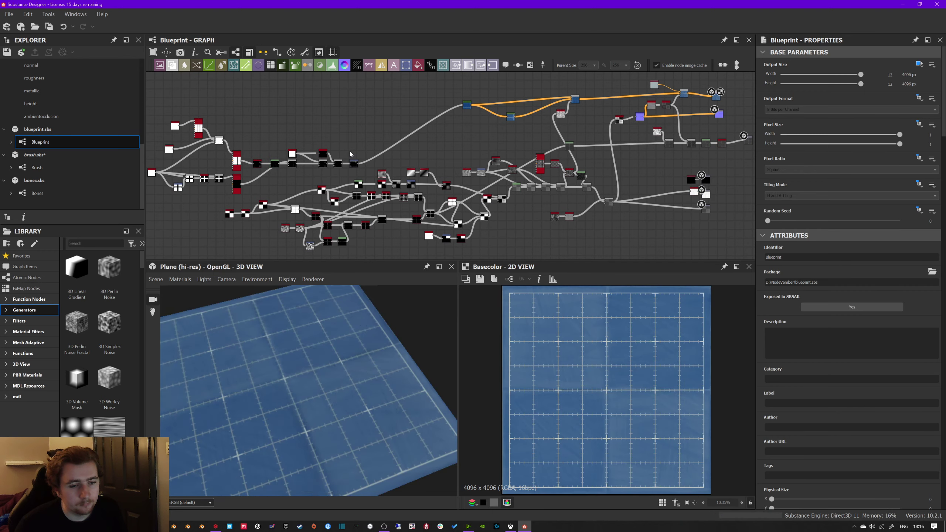
{"action": "left_click_drag", "start_coordinate": [284, 368], "coordinate": [405, 333]}
{"action": "middle_click_drag", "start_coordinate": [394, 133], "coordinate": [385, 134]}
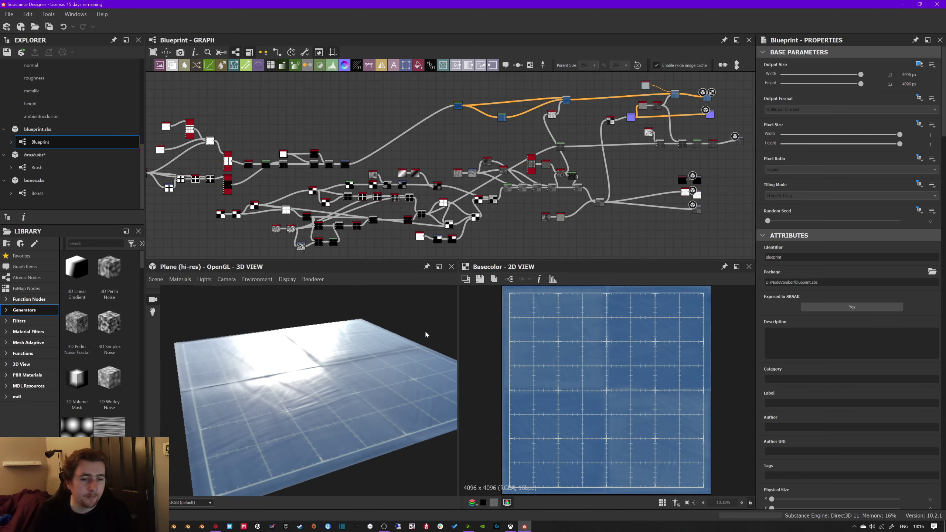
Step: View the blueprint render Print.png in the Photos app, close it and return to the Blueprint network
{"action": "left_click_drag", "start_coordinate": [425, 331], "coordinate": [443, 347]}
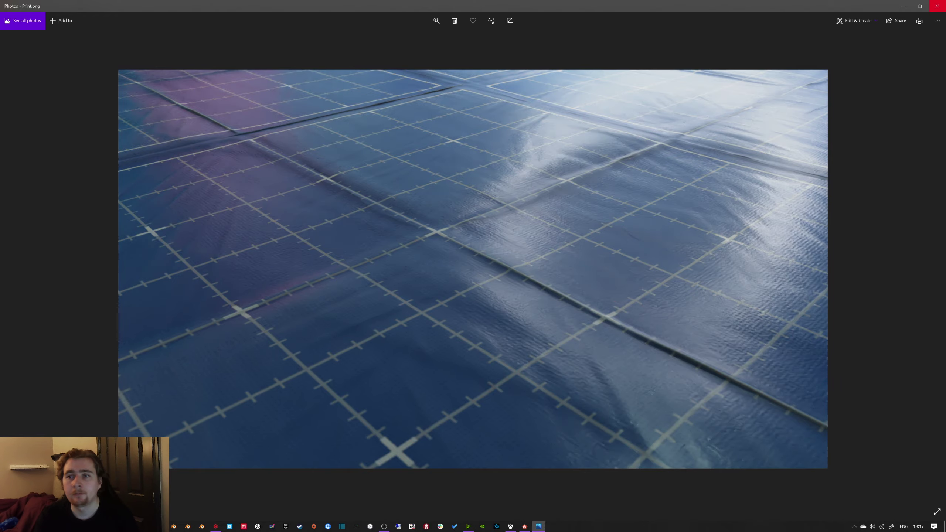
{"action": "key", "text": "alt+F4"}
{"action": "middle_click_drag", "start_coordinate": [430, 150], "coordinate": [424, 150]}
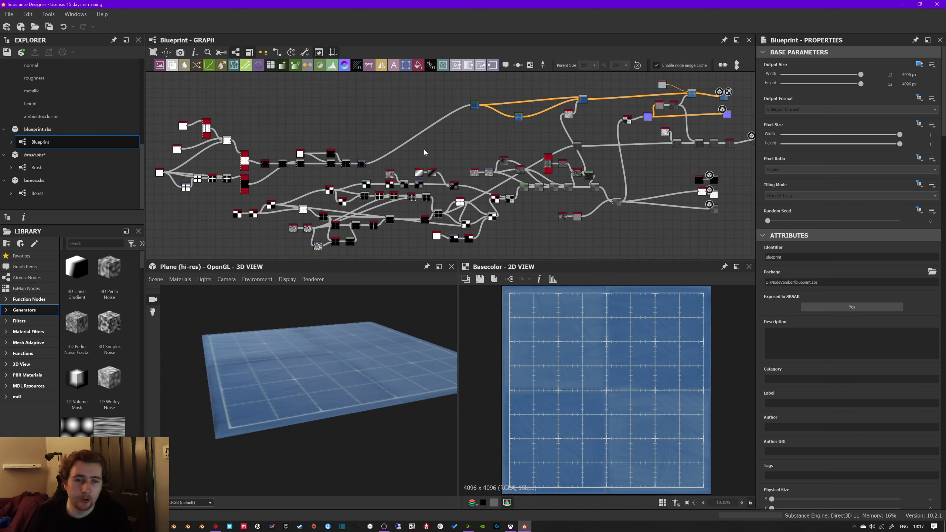
Step: Preview the grid from the Transformation 2D node and trace it back to the Tile Sampler that builds it
{"action": "double_click", "coordinate": [362, 165]}
{"action": "middle_click_drag", "start_coordinate": [324, 186], "coordinate": [605, 149]}
{"action": "scroll", "coordinate": [350, 158], "scroll_direction": "up", "scroll_amount": 6}
{"action": "middle_click_drag", "start_coordinate": [357, 173], "coordinate": [439, 192]}
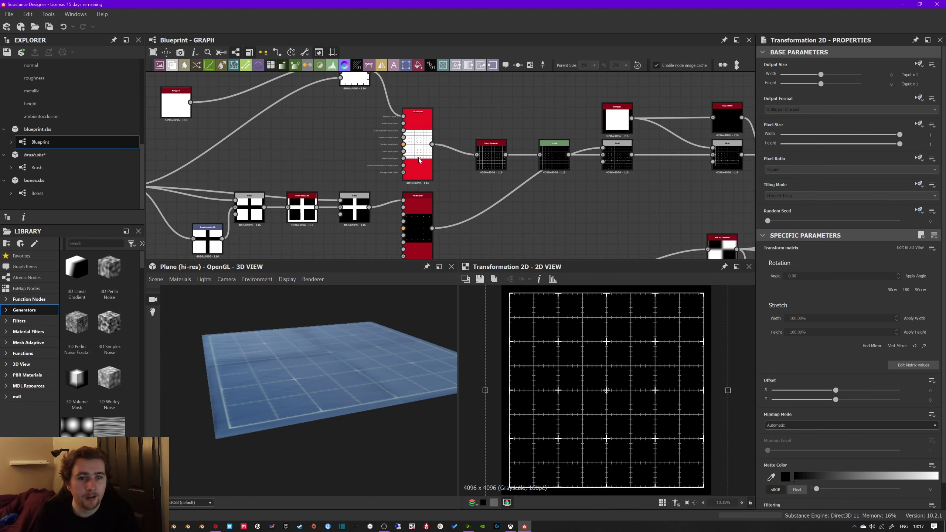
{"action": "left_click", "coordinate": [407, 145]}
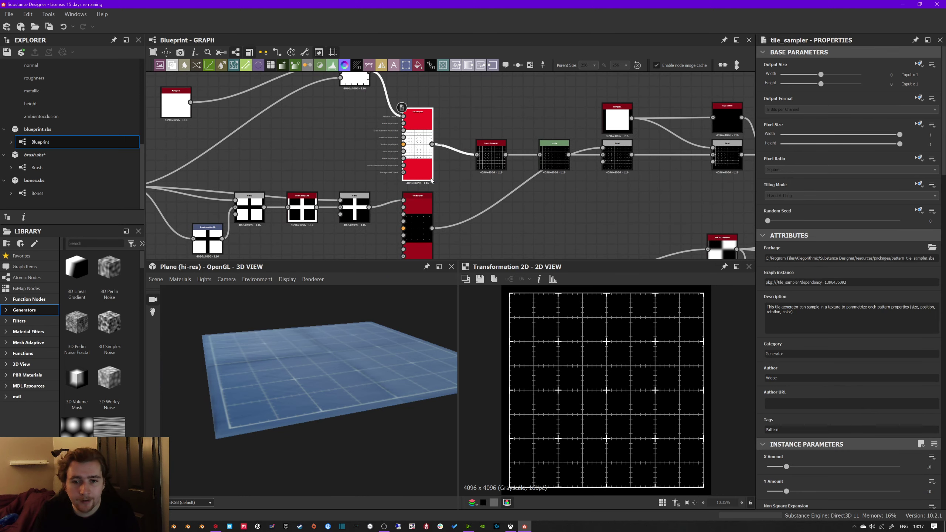
{"action": "double_click", "coordinate": [410, 146]}
Step: Follow the grid network back to its first Tile Sampler, fed by a Polygon node, and preview it
{"action": "scroll", "coordinate": [628, 412], "scroll_direction": "up", "scroll_amount": 4}
{"action": "scroll", "coordinate": [628, 413], "scroll_direction": "down", "scroll_amount": 1}
{"action": "scroll", "coordinate": [628, 413], "scroll_direction": "up", "scroll_amount": 2}
{"action": "middle_click_drag", "start_coordinate": [264, 172], "coordinate": [434, 219]}
{"action": "middle_click_drag", "start_coordinate": [514, 164], "coordinate": [549, 242]}
{"action": "left_click", "coordinate": [494, 163]}
{"action": "double_click", "coordinate": [494, 163]}
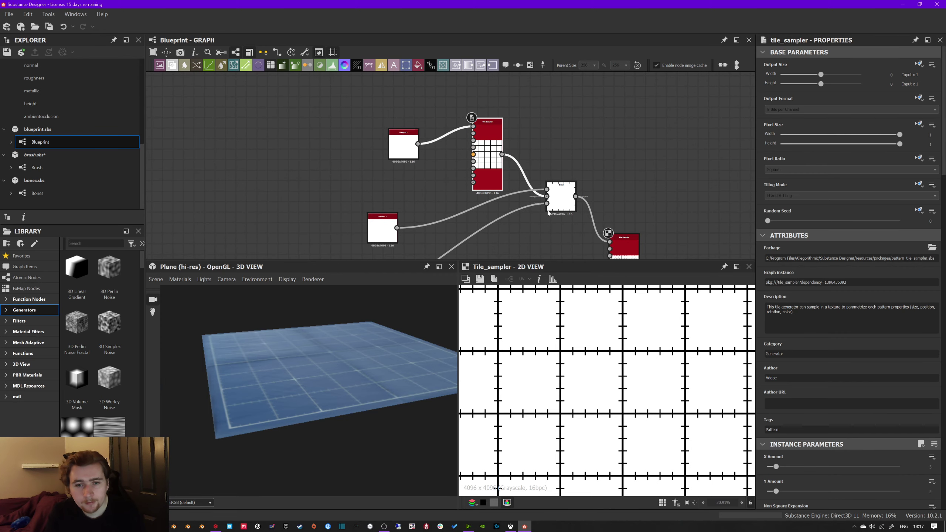
Step: Compare the first Tile Sampler's output with the Blend after it, fitting the whole image in the 2D view
{"action": "double_click", "coordinate": [559, 210]}
{"action": "middle_click_drag", "start_coordinate": [559, 209], "coordinate": [533, 177]}
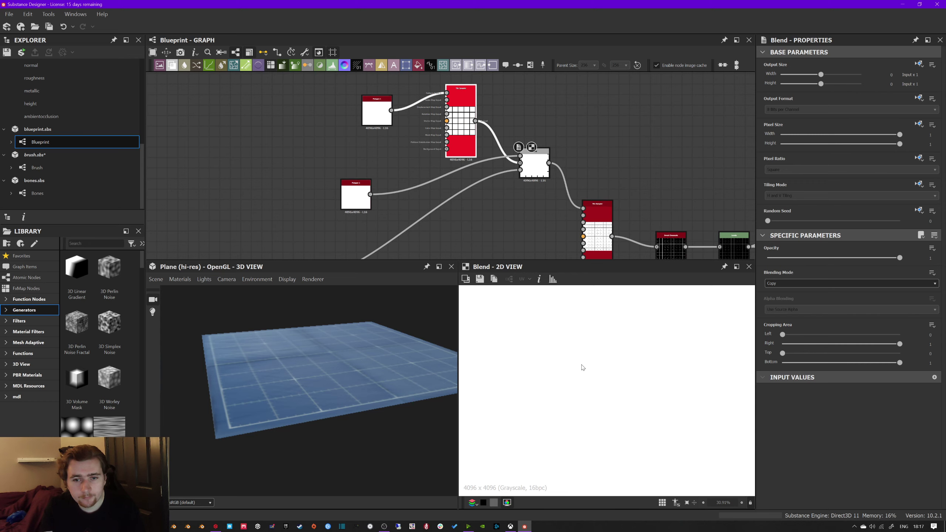
{"action": "key", "text": "f"}
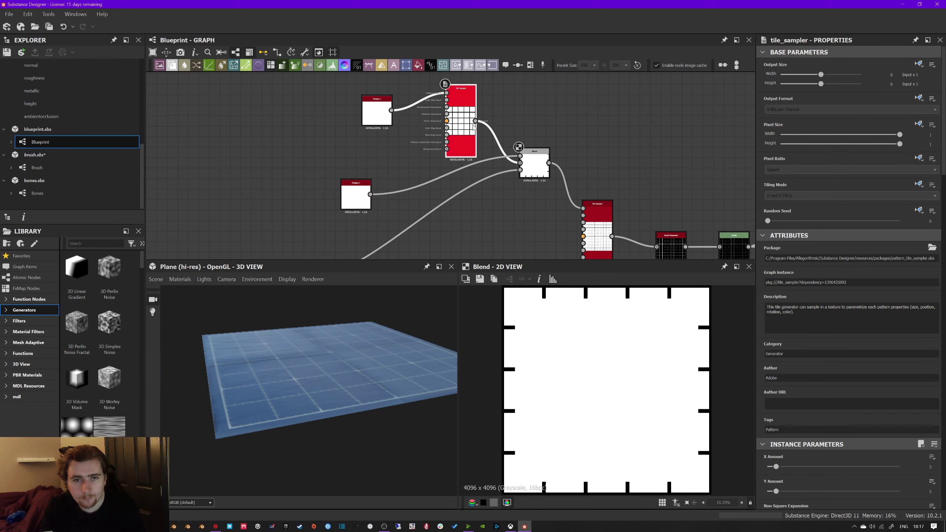
{"action": "double_click", "coordinate": [472, 127]}
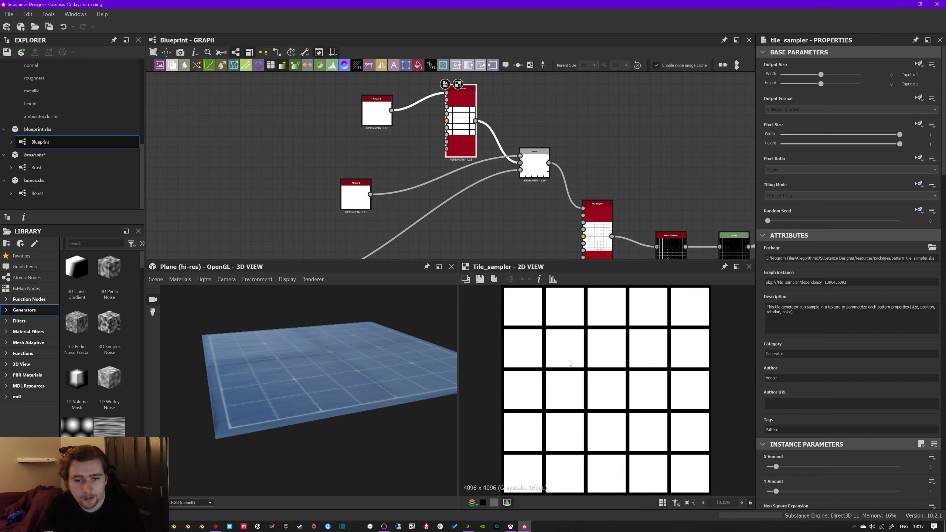
{"action": "double_click", "coordinate": [535, 166]}
{"action": "middle_click_drag", "start_coordinate": [556, 201], "coordinate": [524, 173]}
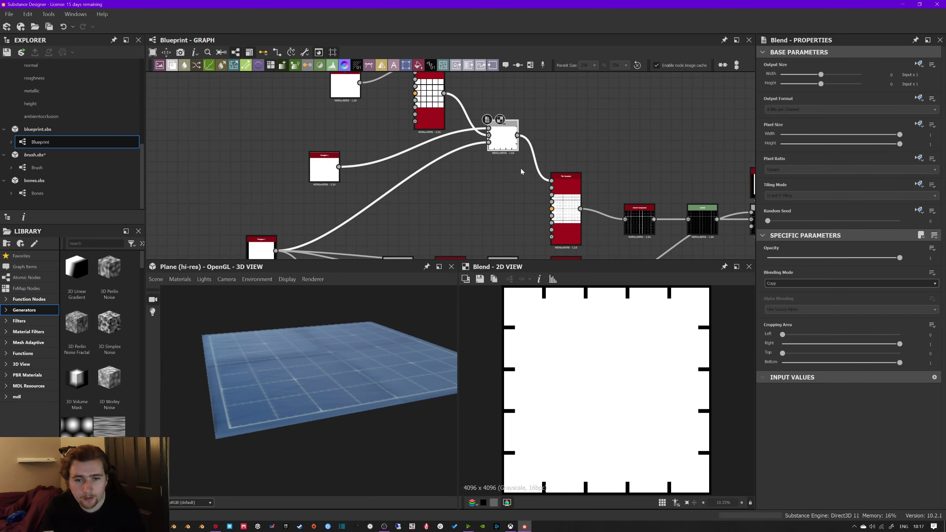
Step: Preview the second Tile Sampler, which repeats the blended square, and inspect its grid up close
{"action": "left_click", "coordinate": [577, 217]}
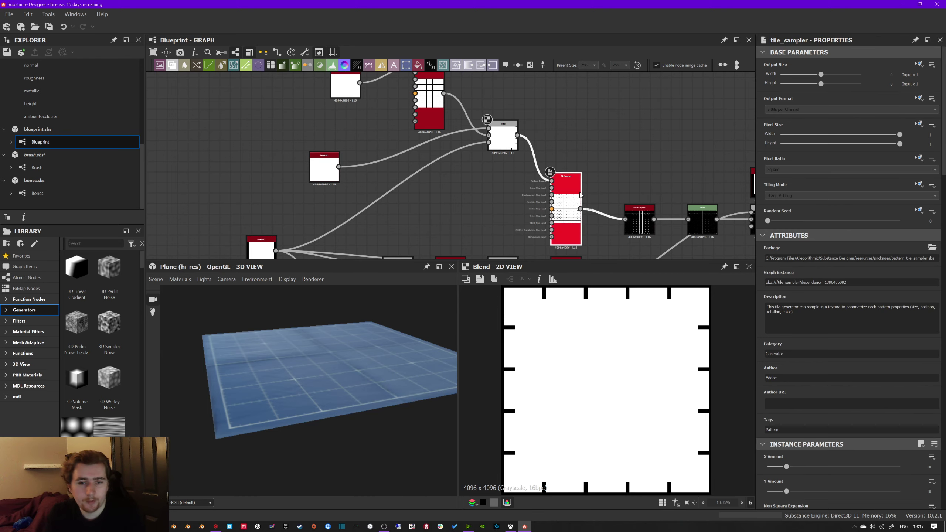
{"action": "double_click", "coordinate": [566, 198]}
{"action": "scroll", "coordinate": [628, 347], "scroll_direction": "up", "scroll_amount": 4}
{"action": "middle_click_drag", "start_coordinate": [720, 191], "coordinate": [511, 141]}
{"action": "middle_click_drag", "start_coordinate": [506, 145], "coordinate": [379, 116]}
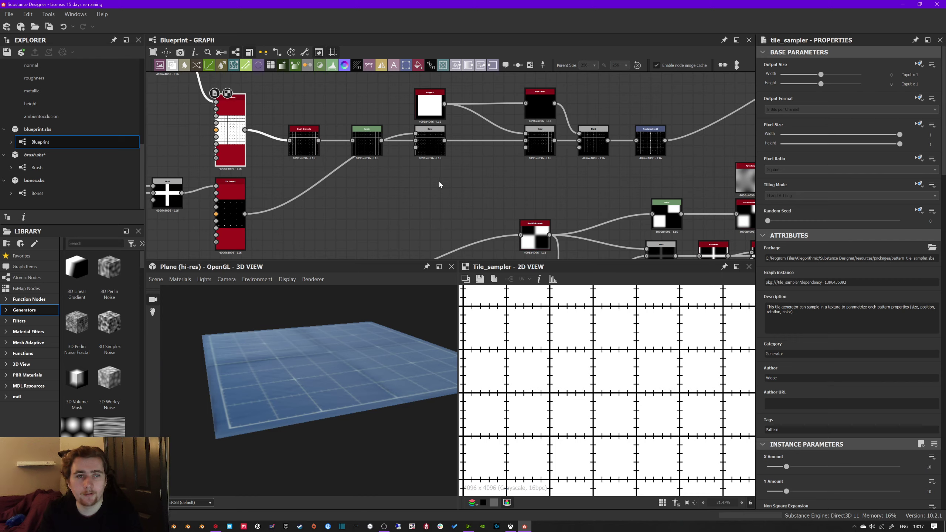
Step: Inspect the Max (Lighten) Blend that adds the crosses and the Transformation 2D node ending the grid network
{"action": "double_click", "coordinate": [433, 152]}
{"action": "middle_click_drag", "start_coordinate": [510, 159], "coordinate": [394, 160]}
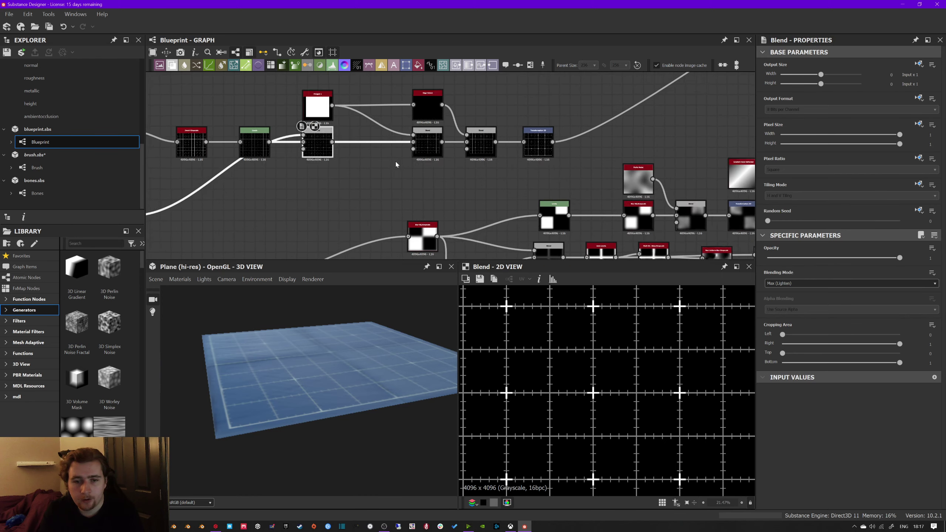
{"action": "double_click", "coordinate": [535, 150]}
{"action": "middle_click_drag", "start_coordinate": [535, 149], "coordinate": [361, 144]}
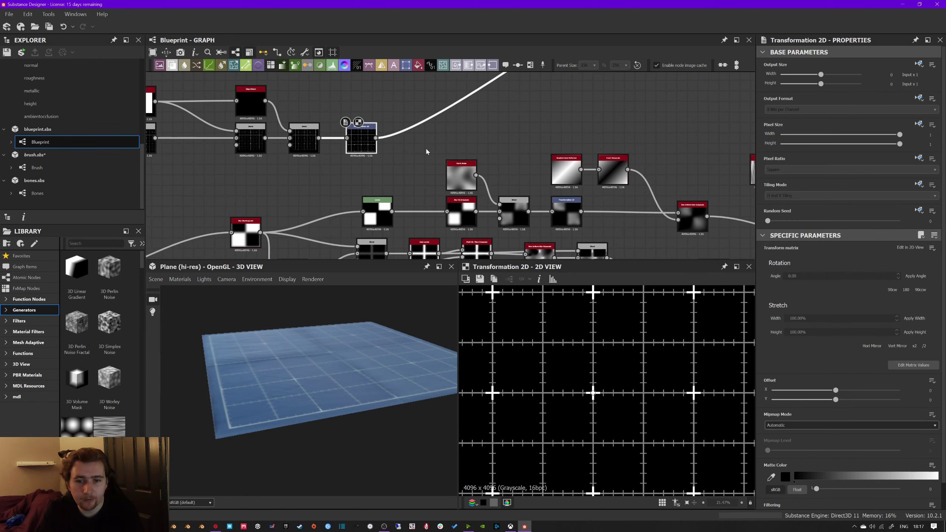
{"action": "scroll", "coordinate": [601, 408], "scroll_direction": "down", "scroll_amount": 5}
{"action": "middle_click_drag", "start_coordinate": [582, 157], "coordinate": [520, 175]}
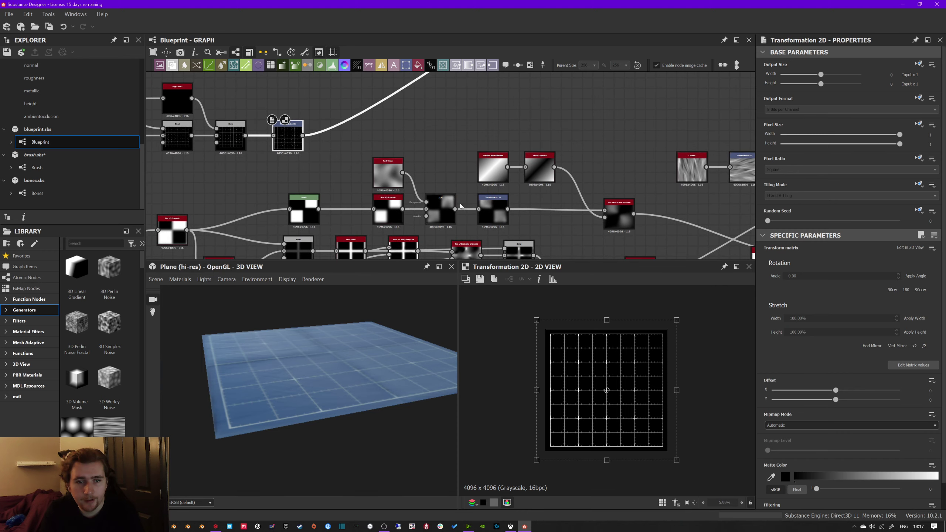
Step: Preview the fold network's Non Uniform Blur Grayscale, Invert Grayscale and Subtract Blend nodes
{"action": "middle_click_drag", "start_coordinate": [632, 214], "coordinate": [533, 213]}
{"action": "double_click", "coordinate": [529, 213]}
{"action": "scroll", "coordinate": [554, 347], "scroll_direction": "up", "scroll_amount": 4}
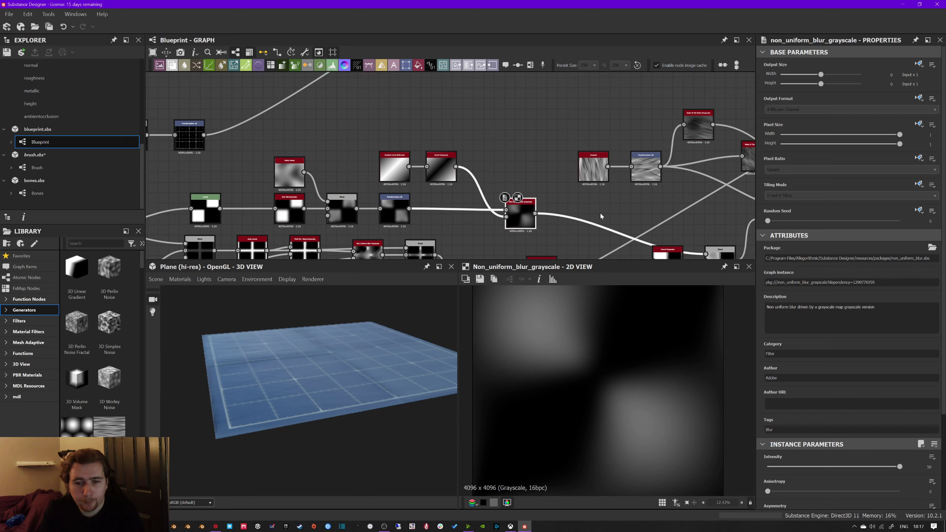
{"action": "middle_click_drag", "start_coordinate": [596, 212], "coordinate": [383, 172]}
{"action": "double_click", "coordinate": [455, 223]}
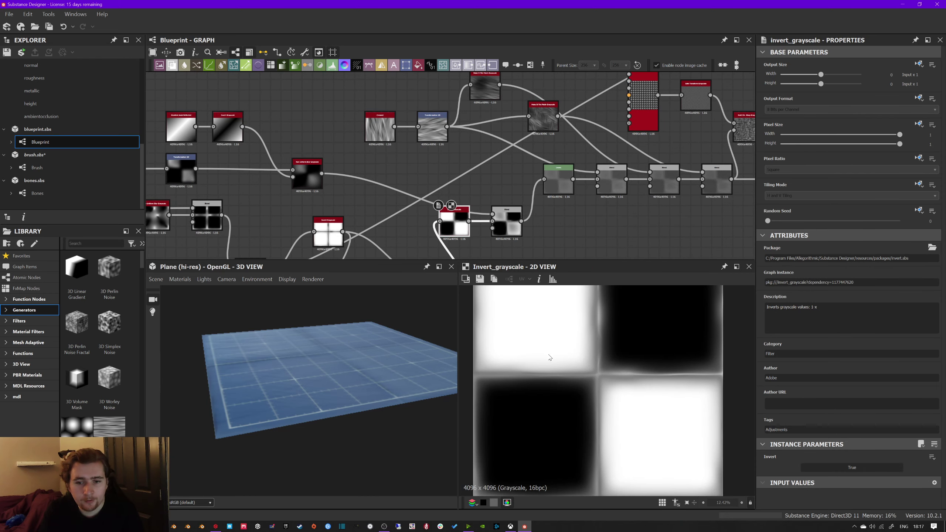
{"action": "double_click", "coordinate": [507, 222]}
{"action": "middle_click_drag", "start_coordinate": [573, 219], "coordinate": [527, 229]}
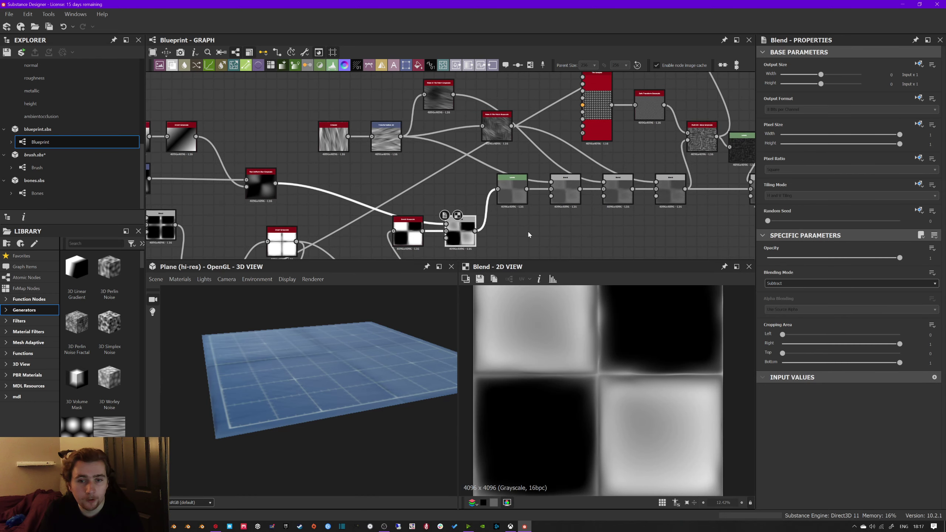
Step: Step through the chain of nodes that follows the Subtract Blend in the Blueprint height network
{"action": "left_click", "coordinate": [522, 199]}
{"action": "double_click", "coordinate": [523, 199]}
{"action": "double_click", "coordinate": [569, 192]}
{"action": "middle_click_drag", "start_coordinate": [655, 210], "coordinate": [507, 214]}
{"action": "double_click", "coordinate": [522, 198]}
{"action": "middle_click_drag", "start_coordinate": [665, 207], "coordinate": [553, 215]}
{"action": "left_click", "coordinate": [591, 253]}
{"action": "double_click", "coordinate": [590, 253]}
Step: Preview the Blueprint graph's basecolor and height outputs
{"action": "middle_click_drag", "start_coordinate": [572, 180], "coordinate": [411, 209]}
{"action": "middle_click_drag", "start_coordinate": [515, 206], "coordinate": [420, 246]}
{"action": "scroll", "coordinate": [427, 231], "scroll_direction": "down", "scroll_amount": 5}
{"action": "middle_click_drag", "start_coordinate": [456, 173], "coordinate": [321, 175]}
{"action": "double_click", "coordinate": [410, 114]}
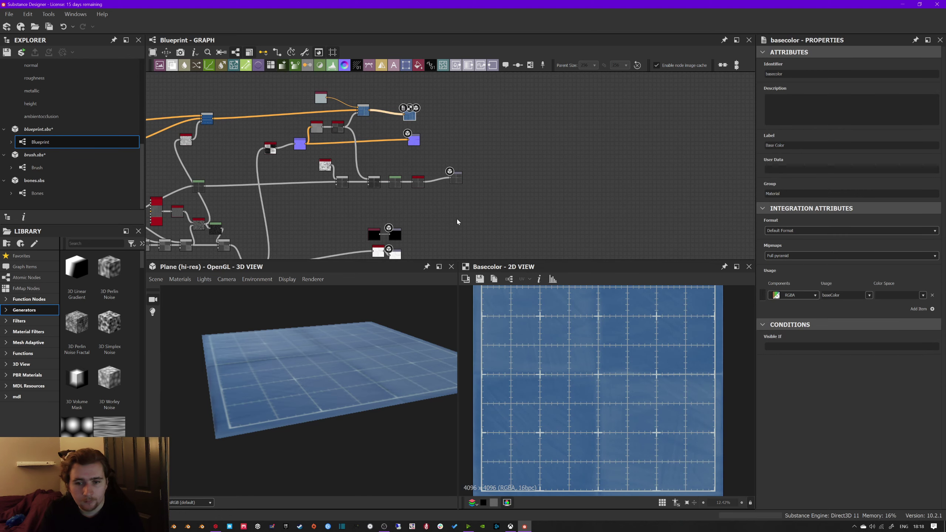
{"action": "middle_click_drag", "start_coordinate": [463, 226], "coordinate": [506, 116]}
{"action": "scroll", "coordinate": [447, 206], "scroll_direction": "down", "scroll_amount": 1}
{"action": "double_click", "coordinate": [442, 172]}
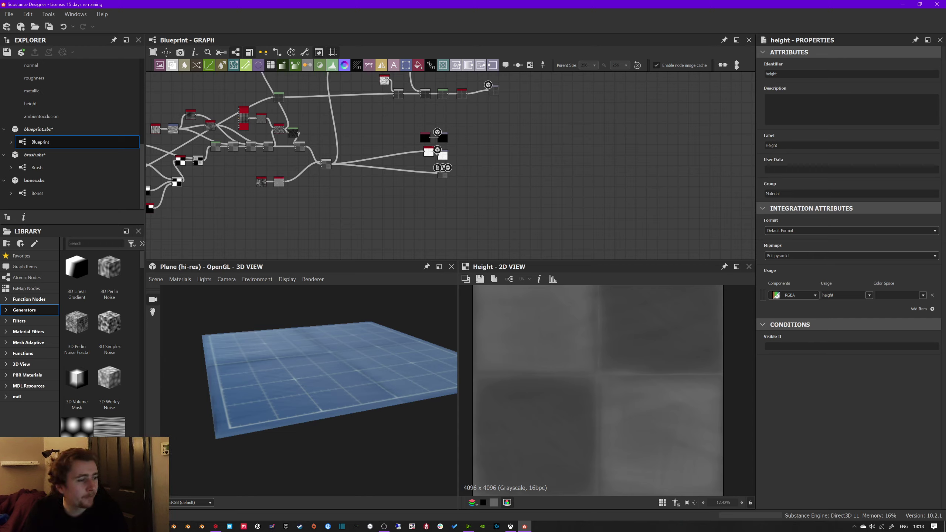
Step: Open the Brush graph, examine the paintbrush on the plane, and view brush.png in the Photos app before closing it
{"action": "left_click", "coordinate": [55, 168]}
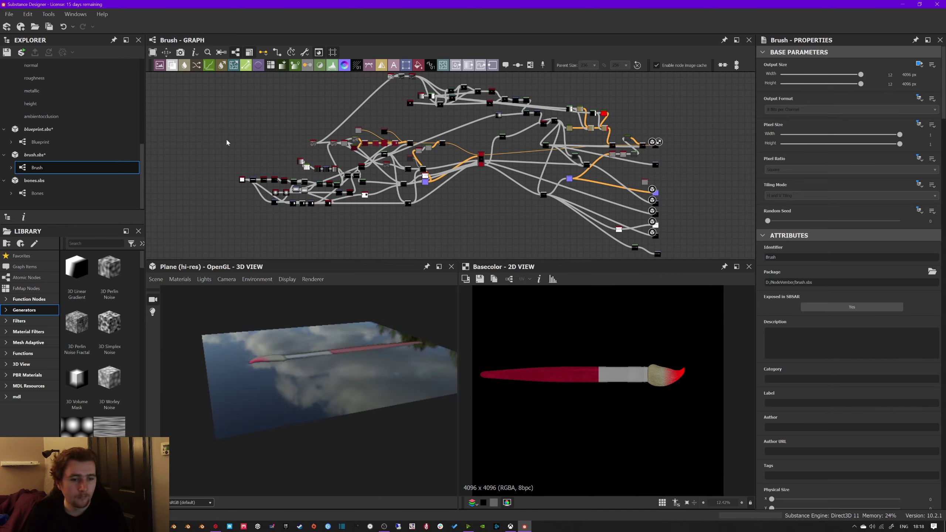
{"action": "mouse_move", "coordinate": [326, 383]}
{"action": "left_mouse_down"}
{"action": "mouse_move", "coordinate": [272, 423]}
{"action": "mouse_move", "coordinate": [293, 398]}
{"action": "mouse_move", "coordinate": [272, 384]}
{"action": "mouse_move", "coordinate": [296, 350]}
{"action": "mouse_move", "coordinate": [283, 351]}
{"action": "left_mouse_up"}
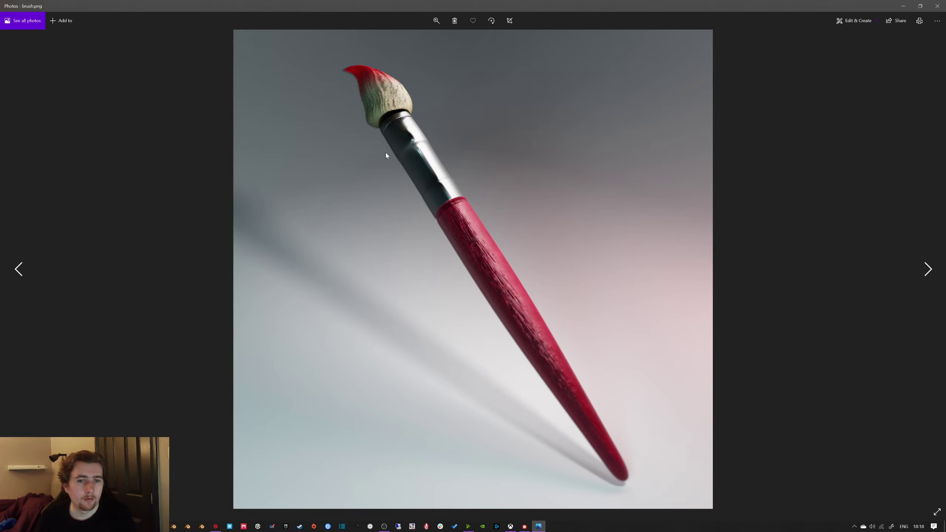
{"action": "left_click", "coordinate": [937, 5]}
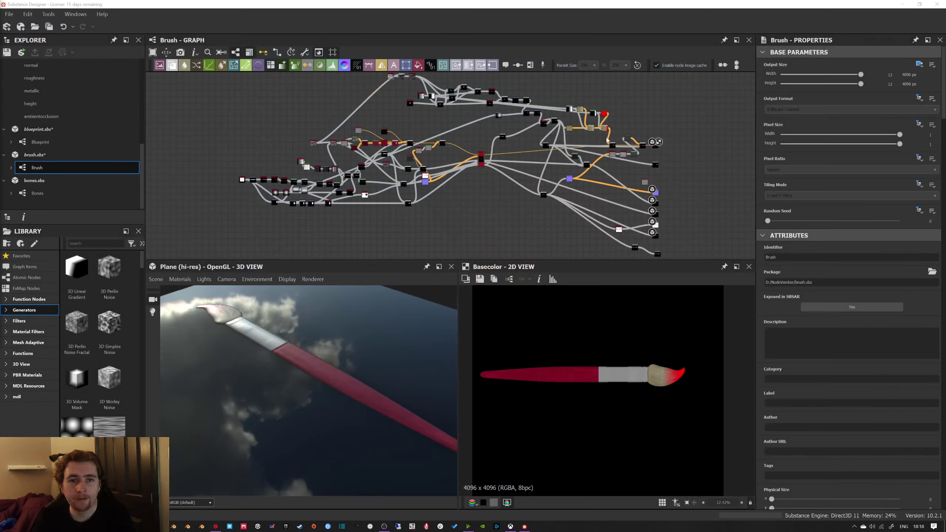
Step: Find the handle section of the Brush node network and preview its Blur HQ Grayscale node
{"action": "middle_click_drag", "start_coordinate": [395, 223], "coordinate": [395, 236]}
{"action": "middle_click_drag", "start_coordinate": [419, 180], "coordinate": [363, 175]}
{"action": "scroll", "coordinate": [369, 186], "scroll_direction": "up", "scroll_amount": 2}
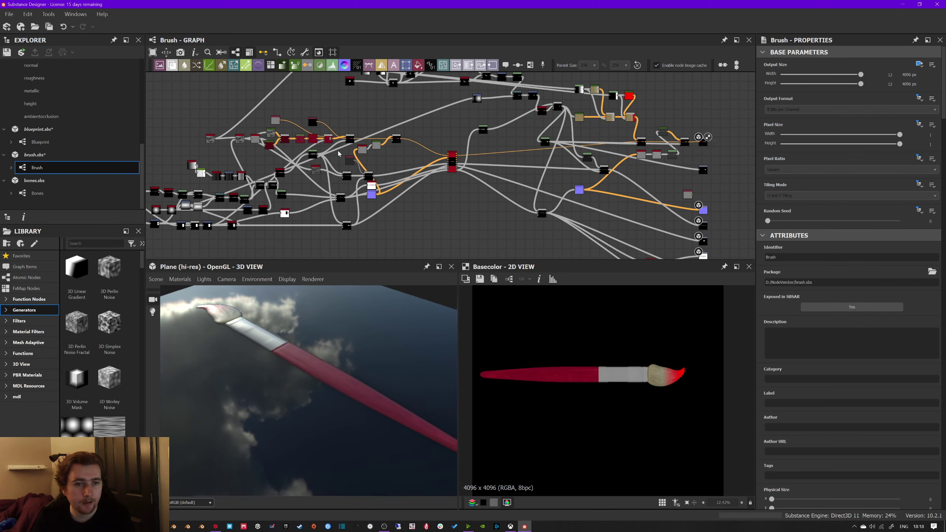
{"action": "middle_click_drag", "start_coordinate": [270, 191], "coordinate": [428, 161]}
{"action": "scroll", "coordinate": [427, 161], "scroll_direction": "up", "scroll_amount": 1}
{"action": "scroll", "coordinate": [427, 161], "scroll_direction": "up", "scroll_amount": 2}
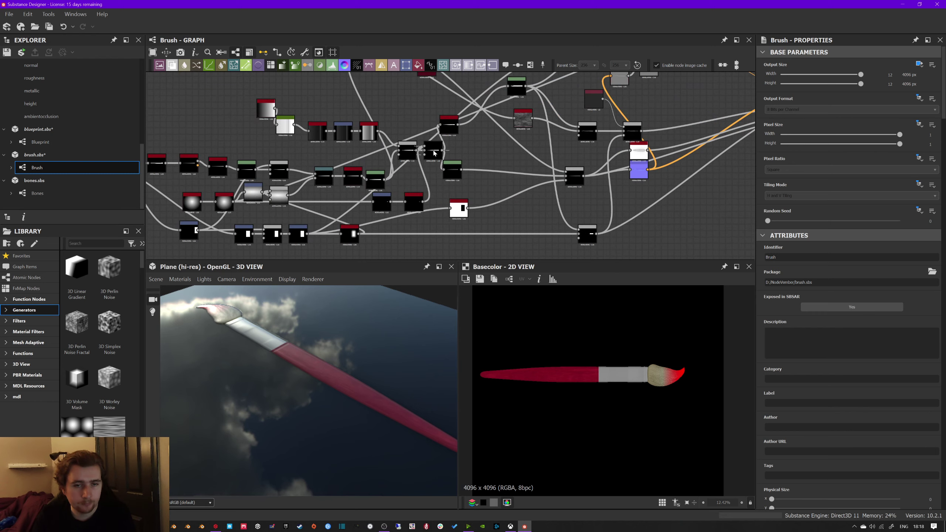
{"action": "left_click", "coordinate": [448, 129]}
Step: Review the early handle nodes, and view the brush.gif animation in the Photos app and close it
{"action": "middle_click_drag", "start_coordinate": [511, 152], "coordinate": [507, 150]}
{"action": "scroll", "coordinate": [163, 195], "scroll_direction": "up", "scroll_amount": 1}
{"action": "middle_click_drag", "start_coordinate": [164, 194], "coordinate": [338, 160]}
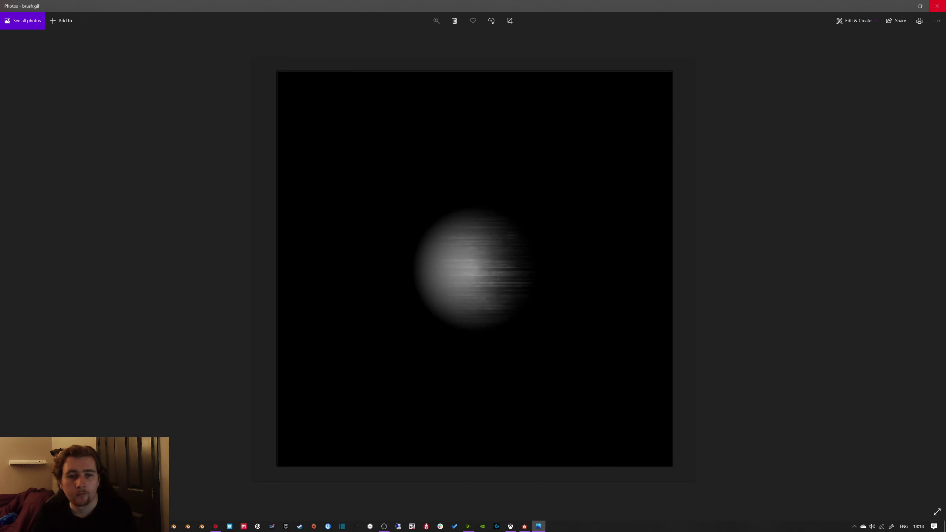
{"action": "left_click", "coordinate": [938, 5]}
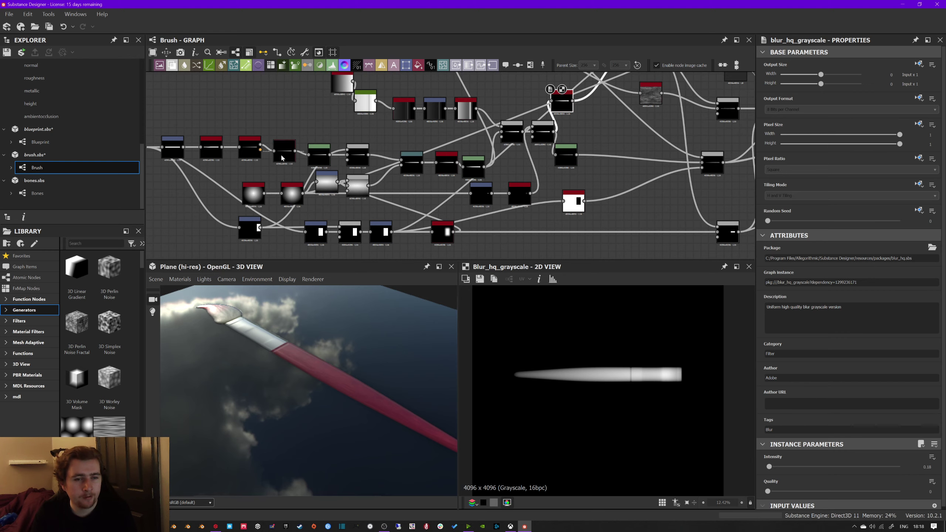
Step: Inspect the nodes feeding the handle's Warp, including the polygon_2 shape, and preview the Warp result
{"action": "middle_click_drag", "start_coordinate": [232, 154], "coordinate": [253, 162]}
{"action": "double_click", "coordinate": [358, 163]}
{"action": "double_click", "coordinate": [364, 164]}
{"action": "middle_click_drag", "start_coordinate": [421, 171], "coordinate": [371, 172]}
{"action": "left_click", "coordinate": [370, 169]}
{"action": "left_click", "coordinate": [210, 198]}
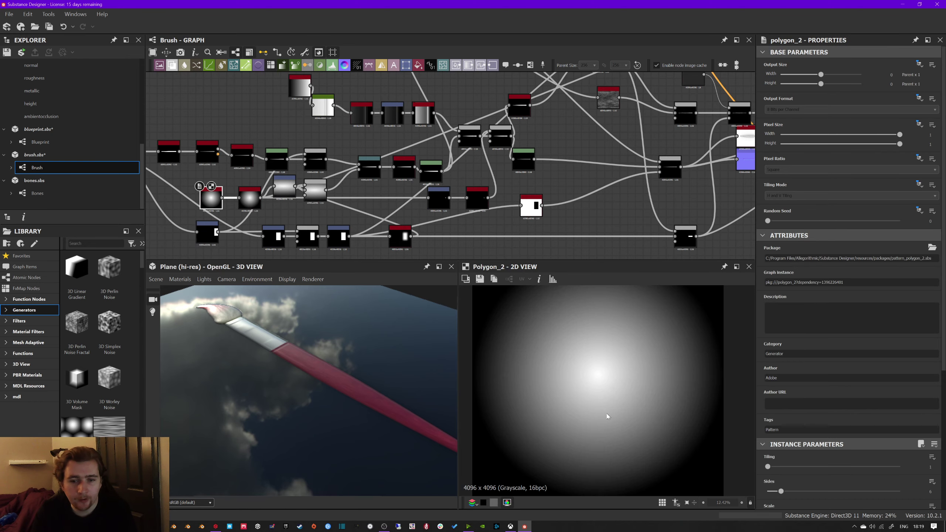
{"action": "left_click", "coordinate": [367, 171]}
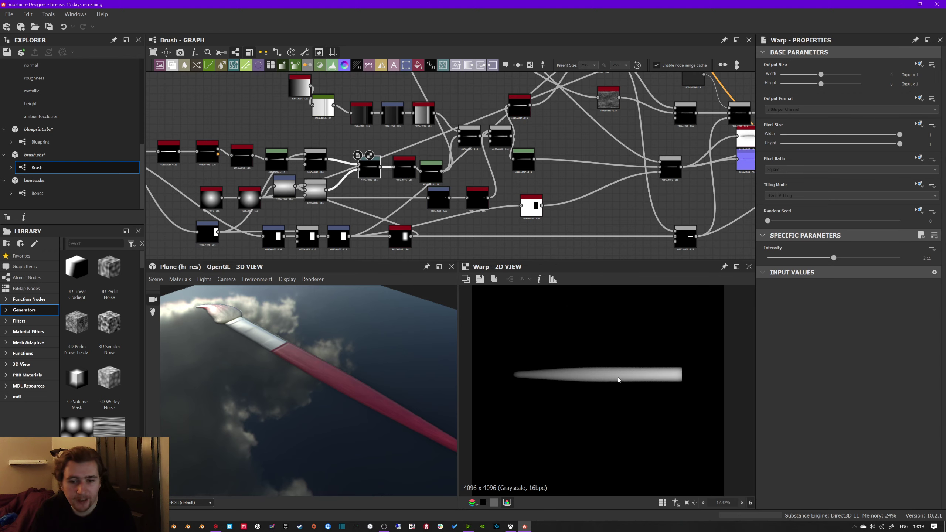
{"action": "middle_click_drag", "start_coordinate": [594, 150], "coordinate": [498, 164]}
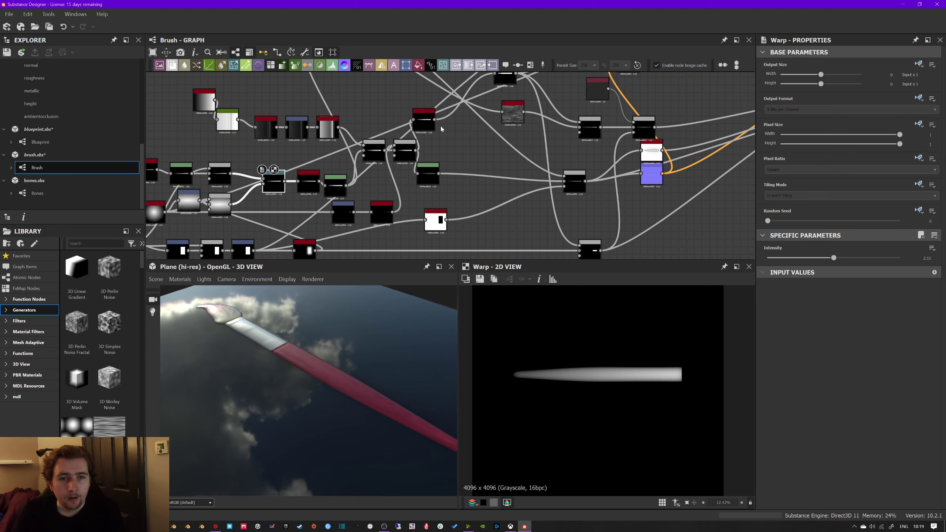
{"action": "middle_click_drag", "start_coordinate": [441, 125], "coordinate": [346, 170]}
{"action": "middle_click_drag", "start_coordinate": [432, 174], "coordinate": [414, 157]}
{"action": "middle_click_drag", "start_coordinate": [217, 175], "coordinate": [333, 161]}
{"action": "double_click", "coordinate": [205, 134]}
{"action": "double_click", "coordinate": [227, 149]}
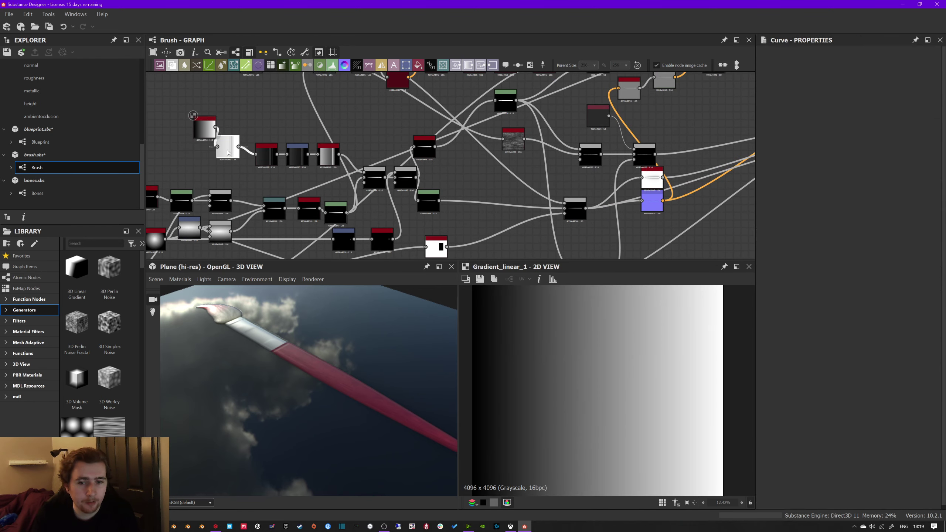
{"action": "scroll", "coordinate": [618, 368], "scroll_direction": "down", "scroll_amount": 3}
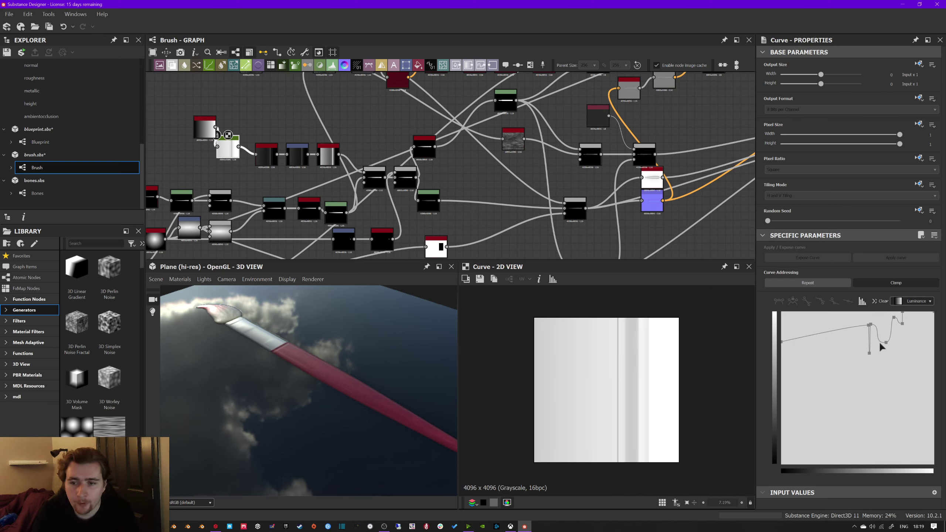
Step: Preview the last node of the gradient chain and the Subtract Blend it feeds, examining the blended handle up close
{"action": "double_click", "coordinate": [327, 154]}
{"action": "double_click", "coordinate": [372, 182]}
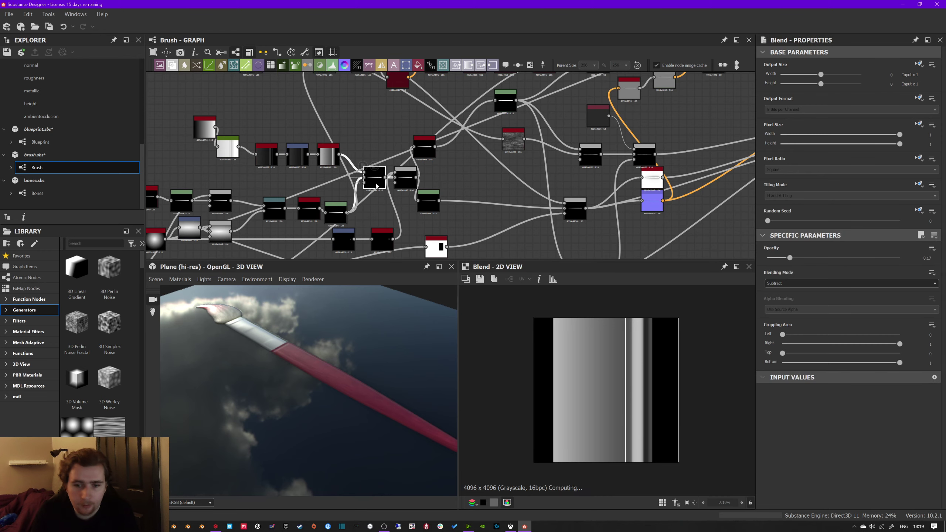
{"action": "scroll", "coordinate": [659, 391], "scroll_direction": "up", "scroll_amount": 8}
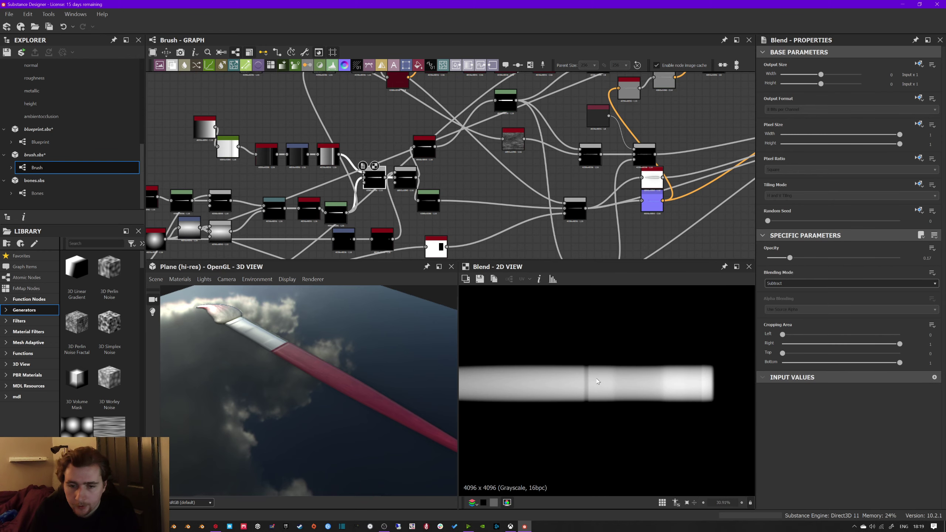
Step: Preview the handle's downstream Overlay Blend and the Multiply Blend that combines the handle shape with the wood grain
{"action": "middle_click_drag", "start_coordinate": [487, 250], "coordinate": [381, 246]}
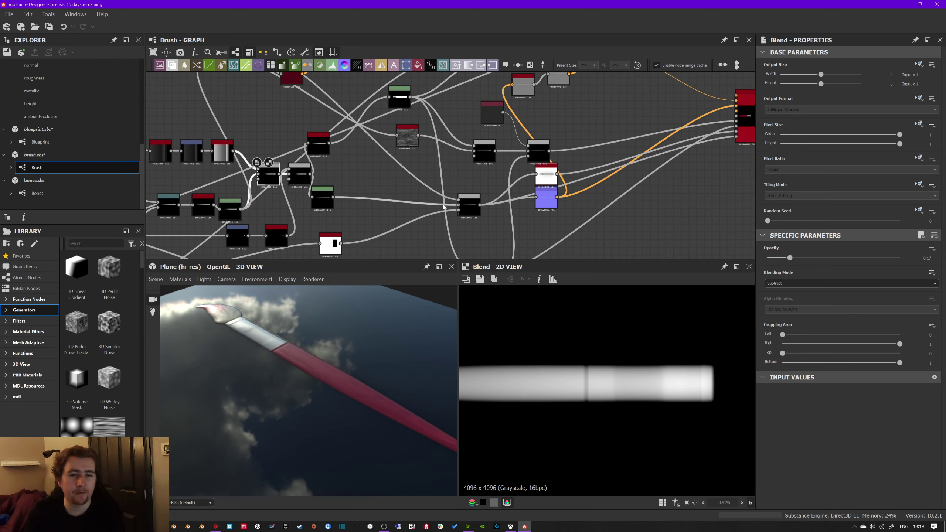
{"action": "left_click", "coordinate": [468, 208]}
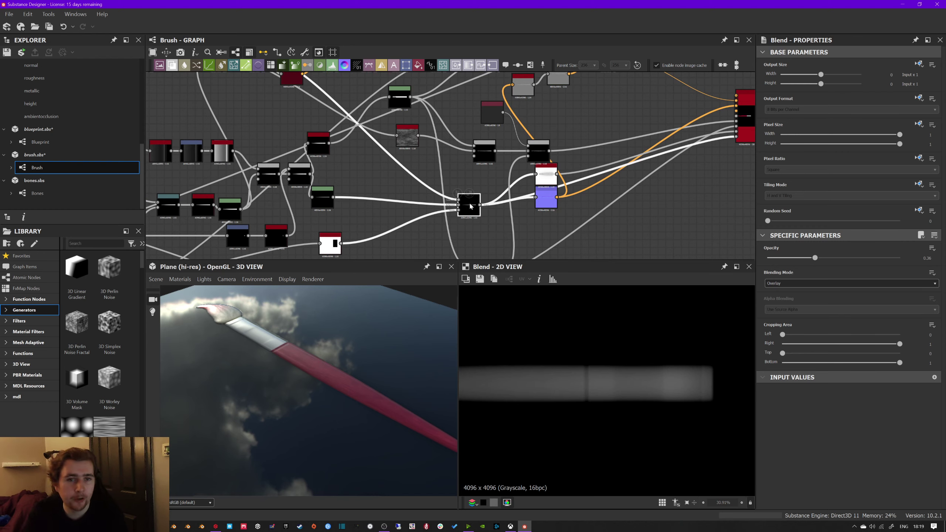
{"action": "left_click", "coordinate": [483, 146]}
Step: Trace the wood grain back to the directional_noise_1 node and examine its Multi Directional Warp Grayscale result along the handle
{"action": "middle_click_drag", "start_coordinate": [489, 154], "coordinate": [457, 208]}
{"action": "middle_click_drag", "start_coordinate": [269, 157], "coordinate": [312, 167]}
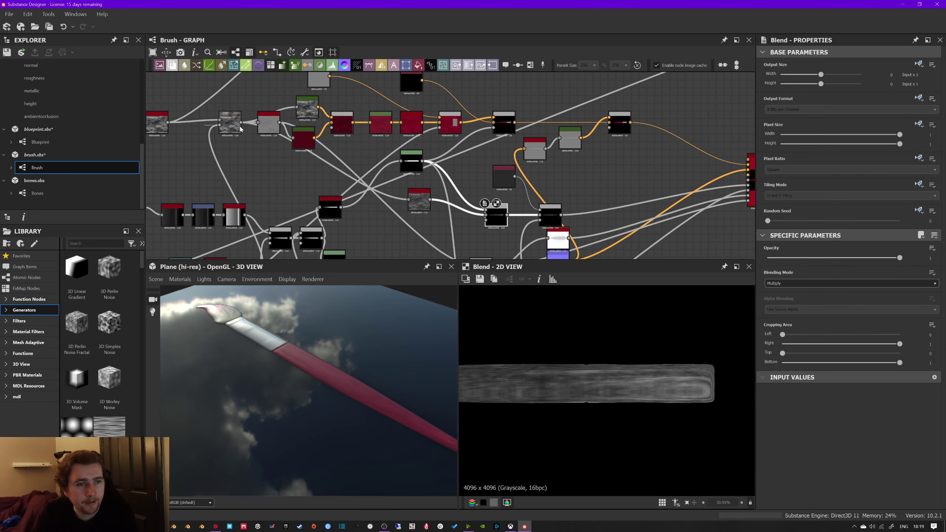
{"action": "middle_click_drag", "start_coordinate": [247, 130], "coordinate": [323, 144]}
{"action": "left_click", "coordinate": [241, 143]}
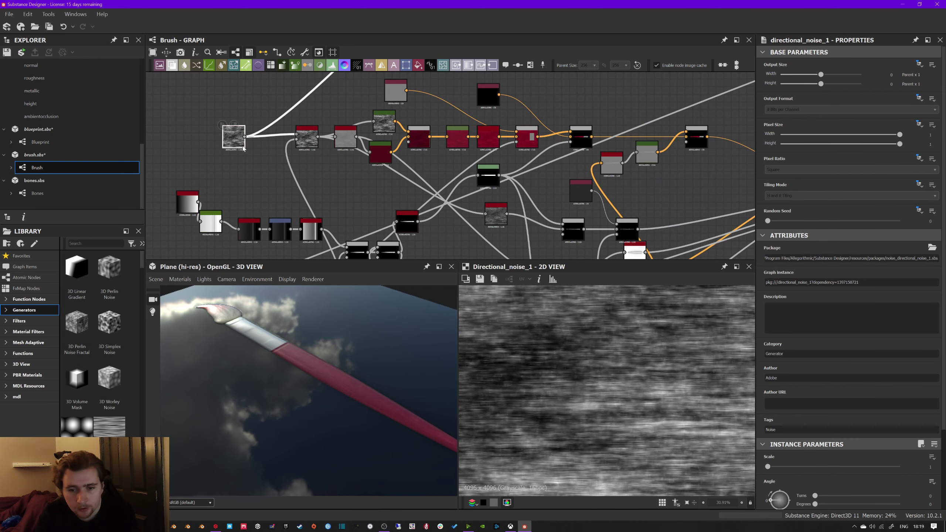
{"action": "left_click", "coordinate": [307, 138]}
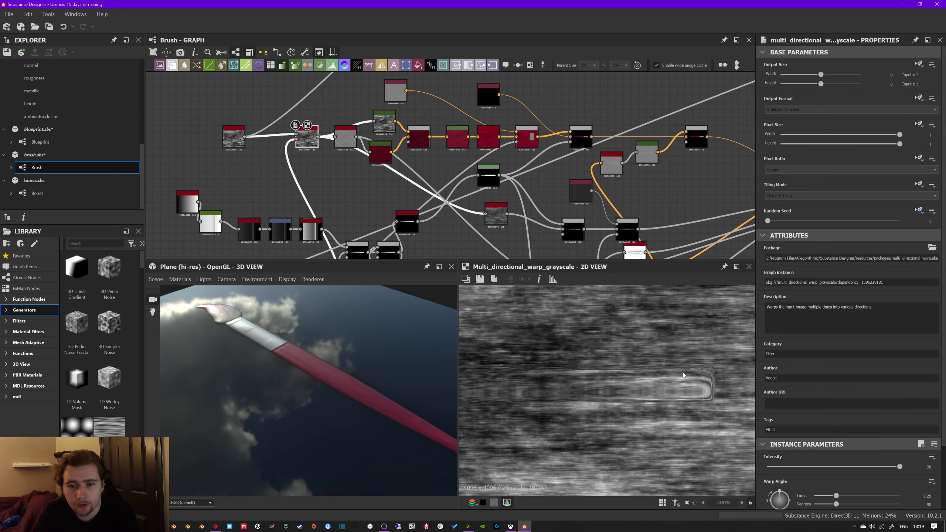
{"action": "scroll", "coordinate": [684, 376], "scroll_direction": "up", "scroll_amount": 2}
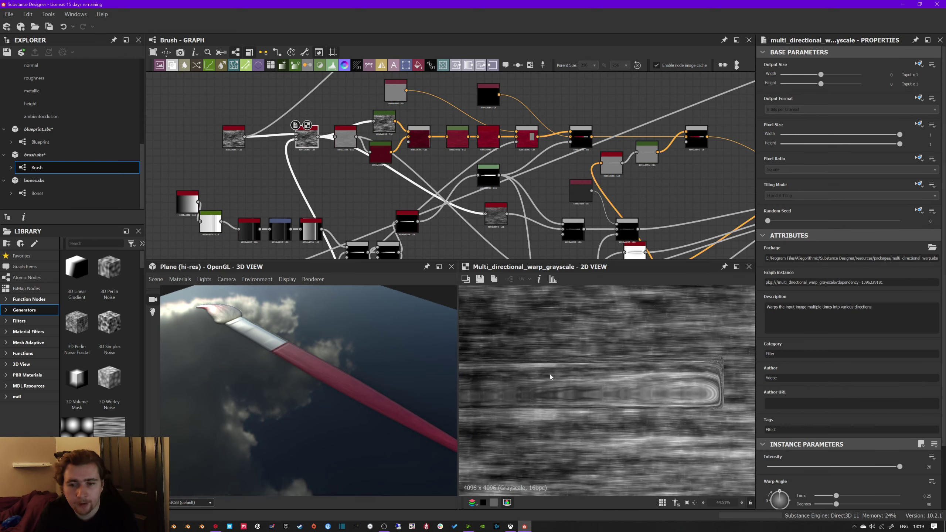
{"action": "middle_click_drag", "start_coordinate": [617, 381], "coordinate": [714, 378]}
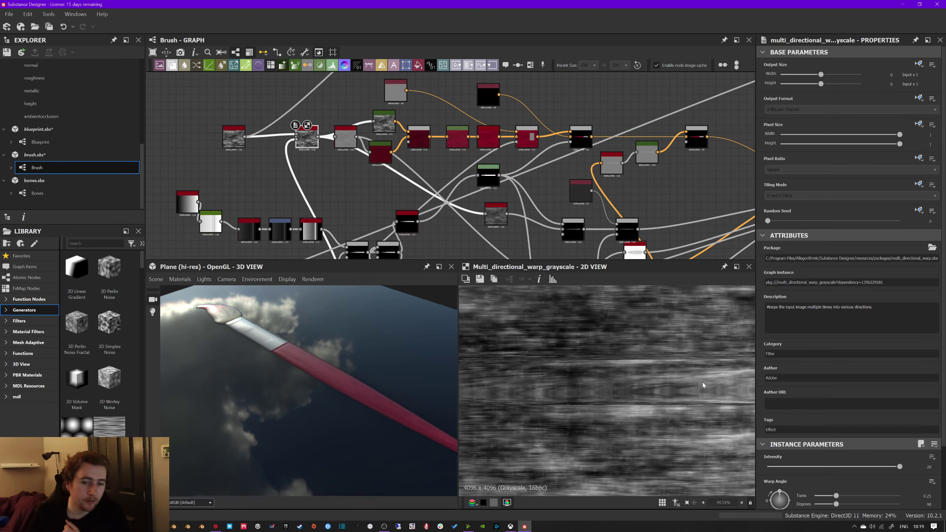
Step: Preview the Overlay Blend node of the brush colour chain and the multi-input node it feeds
{"action": "scroll", "coordinate": [728, 394], "scroll_direction": "down", "scroll_amount": 1}
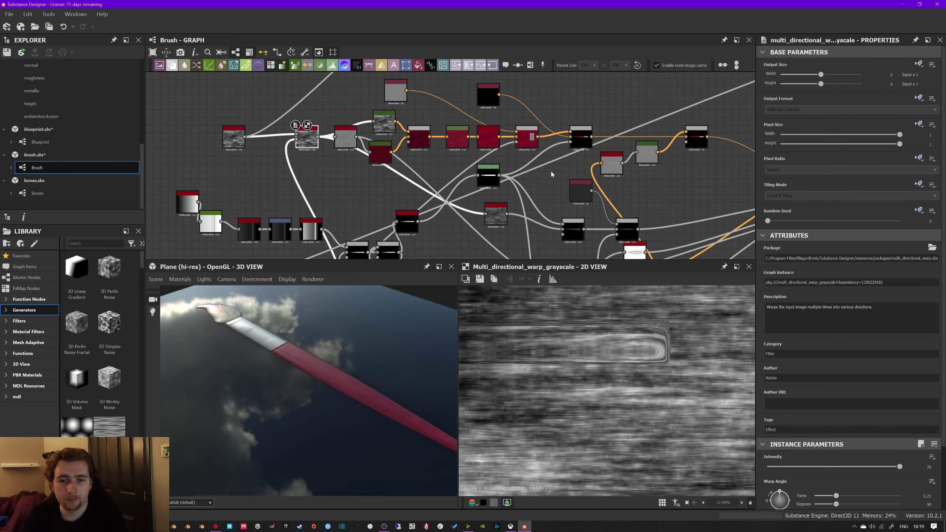
{"action": "scroll", "coordinate": [546, 135], "scroll_direction": "down", "scroll_amount": 2}
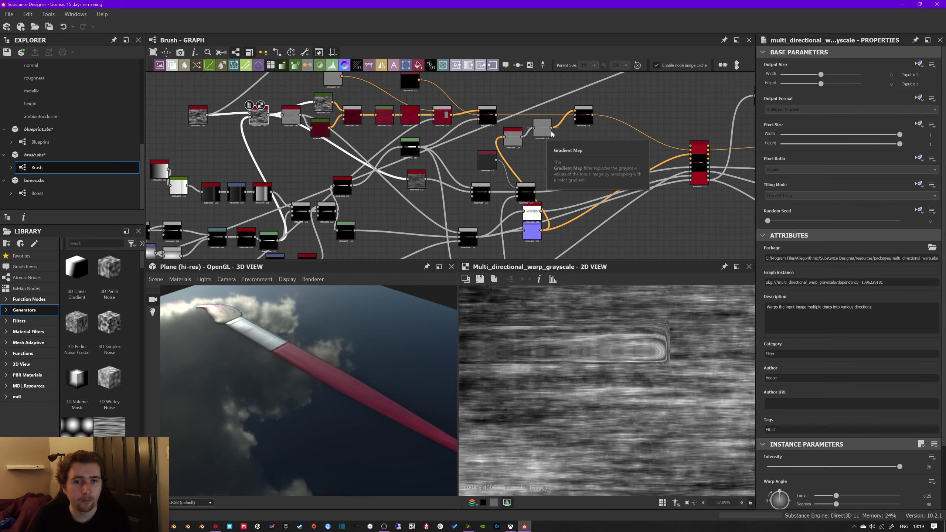
{"action": "middle_click_drag", "start_coordinate": [552, 133], "coordinate": [468, 122]}
{"action": "double_click", "coordinate": [532, 151]}
{"action": "middle_click_drag", "start_coordinate": [532, 151], "coordinate": [395, 167]}
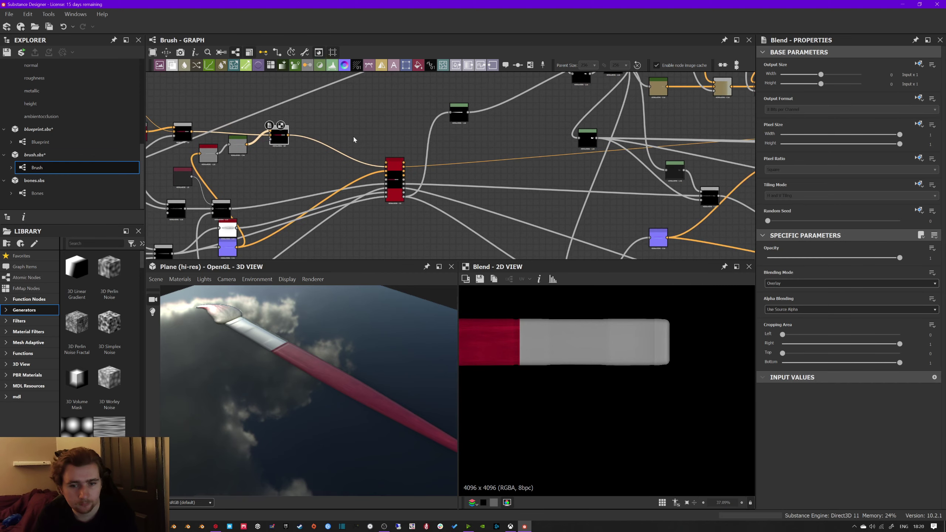
{"action": "double_click", "coordinate": [394, 167]}
Step: Preview the shape node that starts the brush tip chain and the Multiply Blend it feeds
{"action": "middle_click_drag", "start_coordinate": [484, 122], "coordinate": [335, 141]}
{"action": "middle_click_drag", "start_coordinate": [488, 150], "coordinate": [377, 92]}
{"action": "scroll", "coordinate": [583, 386], "scroll_direction": "down", "scroll_amount": 5}
{"action": "scroll", "coordinate": [569, 366], "scroll_direction": "up", "scroll_amount": 2}
{"action": "middle_click_drag", "start_coordinate": [508, 183], "coordinate": [522, 317]}
{"action": "mouse_move", "coordinate": [209, 112]}
{"action": "middle_mouse_down"}
{"action": "mouse_move", "coordinate": [344, 153]}
{"action": "mouse_move", "coordinate": [525, 188]}
{"action": "middle_mouse_up"}
{"action": "middle_click_drag", "start_coordinate": [371, 187], "coordinate": [436, 184]}
{"action": "double_click", "coordinate": [324, 181]}
{"action": "double_click", "coordinate": [414, 184]}
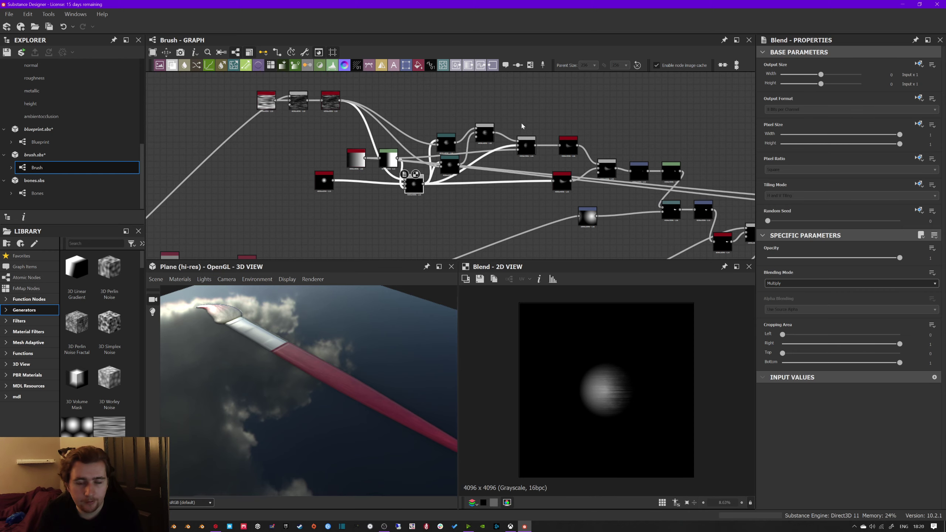
Step: Preview the Subtract Blend of the brush tip and the swirl_grayscale node that follows it
{"action": "middle_click_drag", "start_coordinate": [522, 127], "coordinate": [488, 129]}
{"action": "double_click", "coordinate": [493, 147]}
{"action": "middle_click_drag", "start_coordinate": [546, 162], "coordinate": [476, 157]}
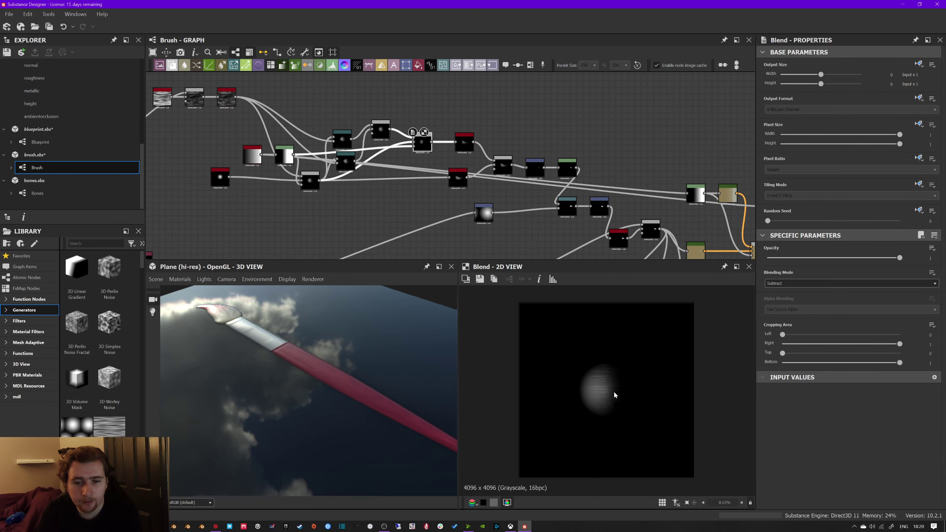
{"action": "double_click", "coordinate": [464, 145]}
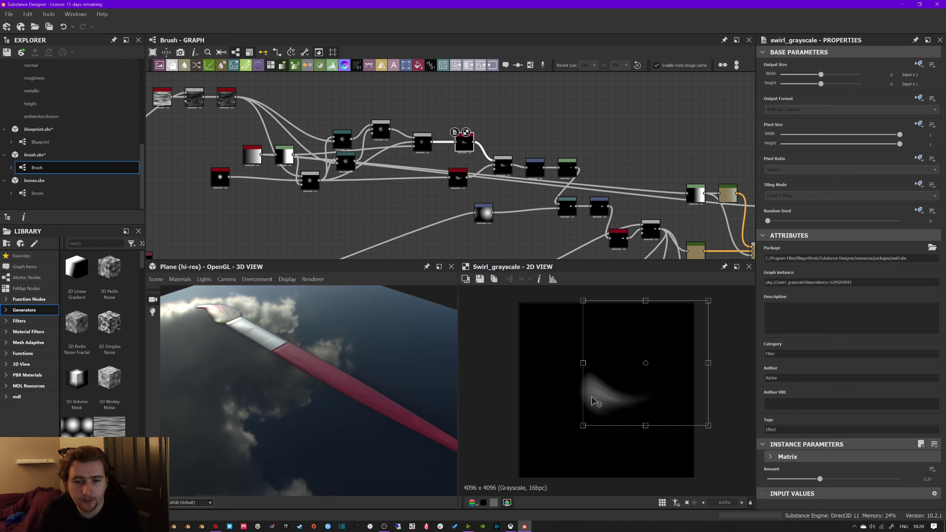
Step: Preview the Transformation 2D node near the end of the brush tip chain and inspect the resulting tip shape
{"action": "middle_click_drag", "start_coordinate": [600, 212], "coordinate": [526, 176]}
{"action": "double_click", "coordinate": [526, 176]}
{"action": "scroll", "coordinate": [664, 416], "scroll_direction": "up", "scroll_amount": 5}
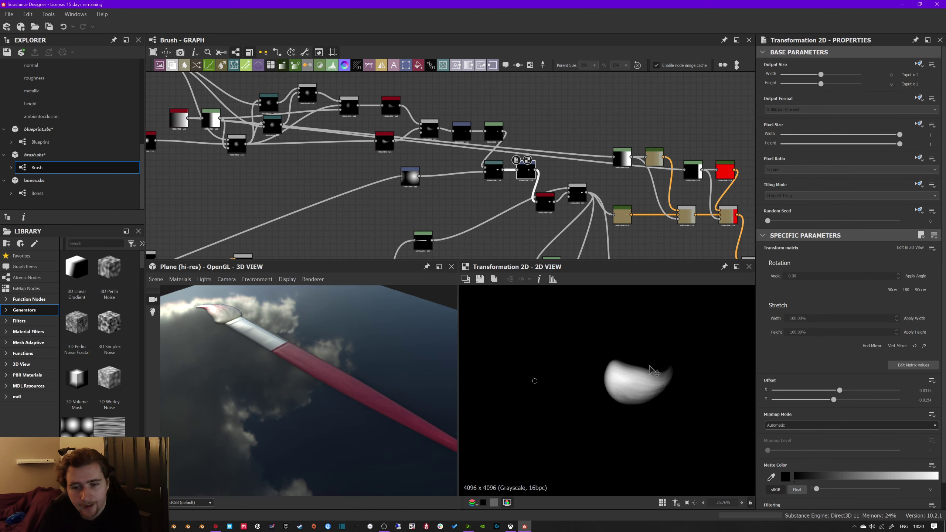
{"action": "middle_click_drag", "start_coordinate": [564, 237], "coordinate": [401, 207]}
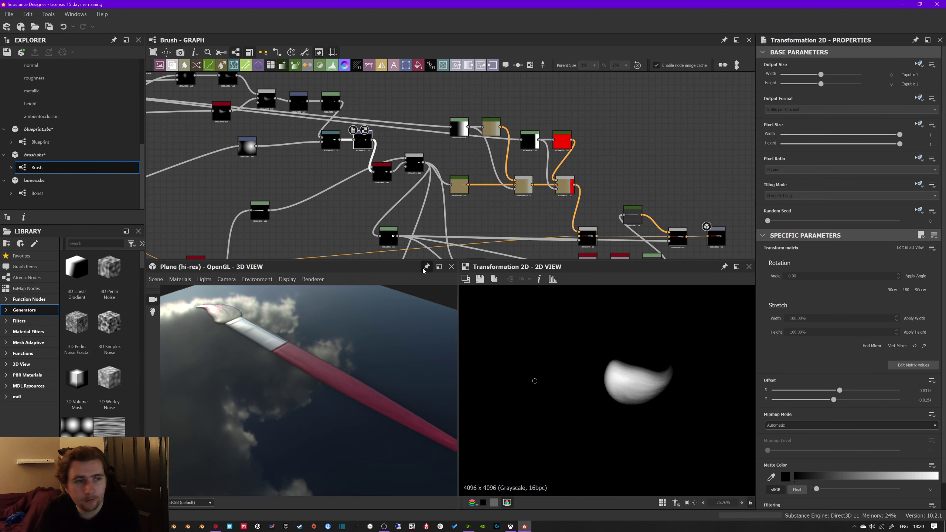
{"action": "scroll", "coordinate": [336, 197], "scroll_direction": "down", "scroll_amount": 1}
{"action": "middle_click_drag", "start_coordinate": [337, 197], "coordinate": [368, 182]}
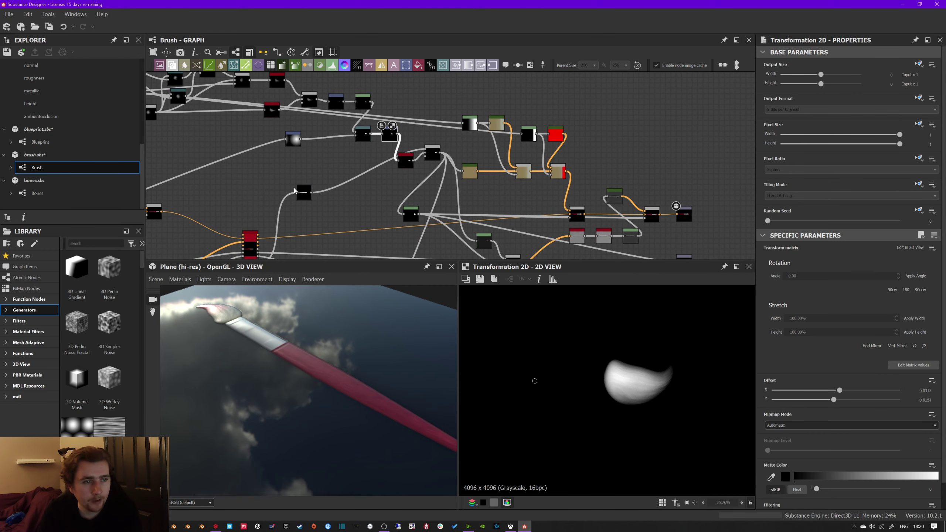
Step: Open the Bones graph from the bones.sbs package
{"action": "left_click", "coordinate": [52, 196]}
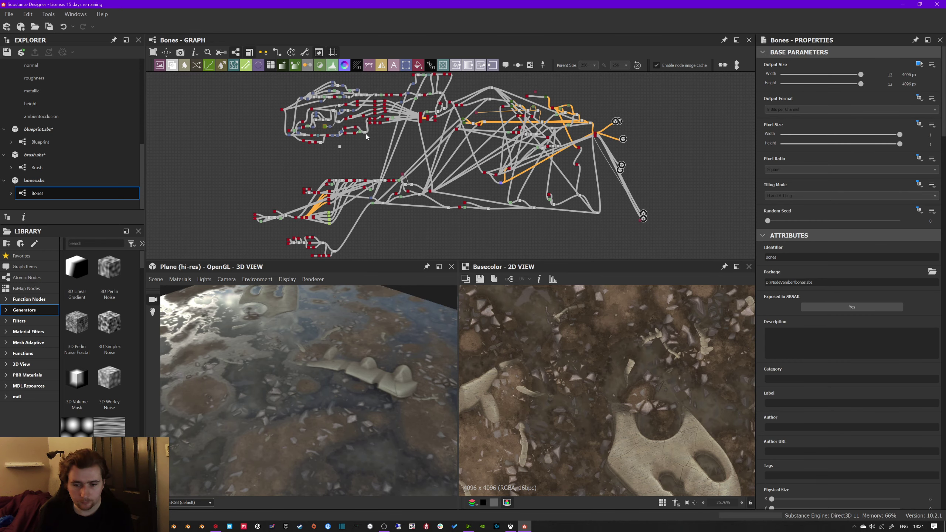
{"action": "middle_click_drag", "start_coordinate": [341, 125], "coordinate": [363, 112]}
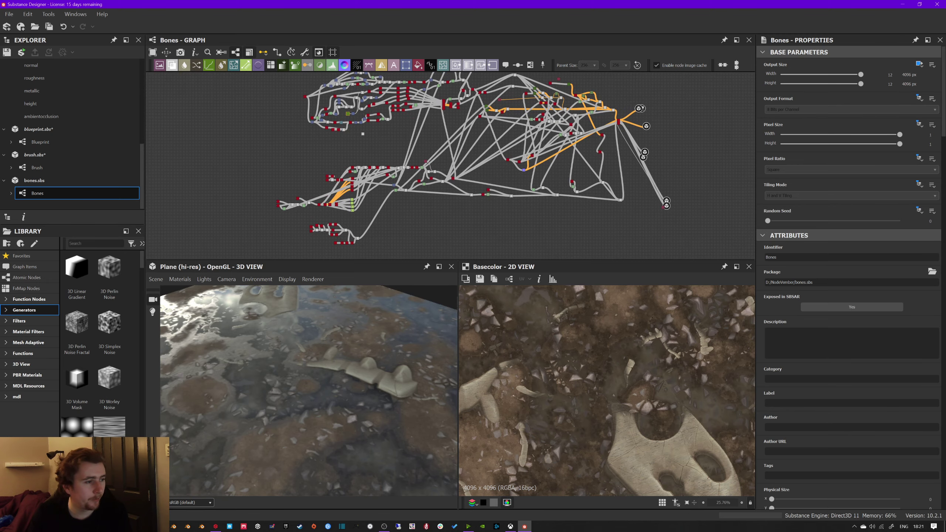
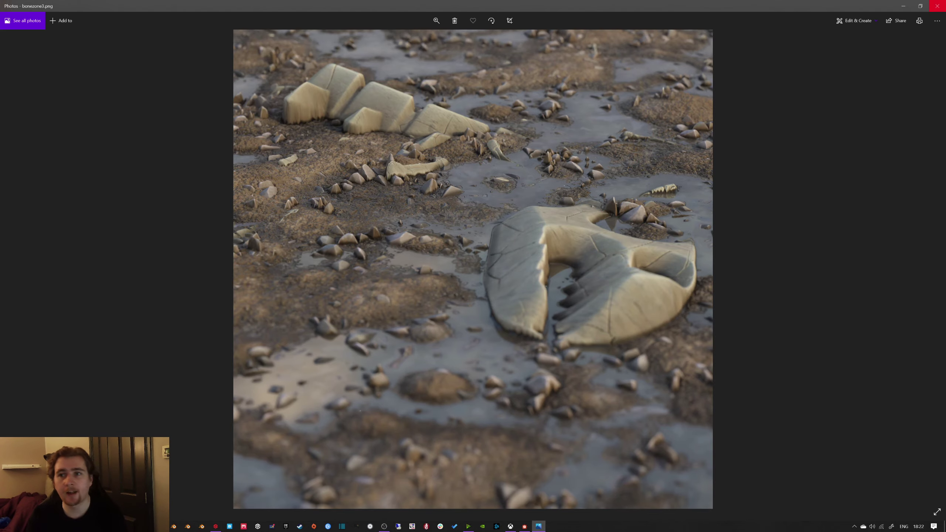
Step: Close the bonezone3.png render and cancel the prompt to save Cookie.sbs
{"action": "left_click", "coordinate": [937, 6]}
{"action": "left_click", "coordinate": [937, 6]}
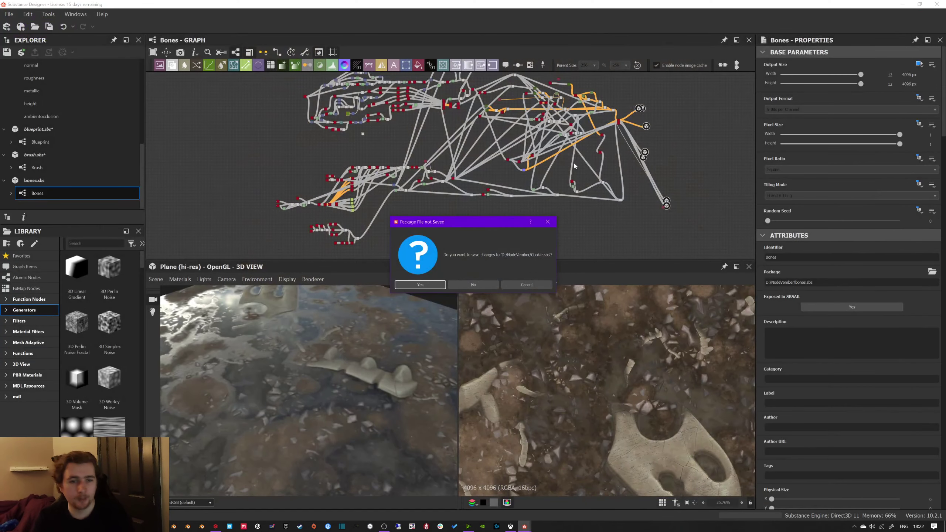
{"action": "left_click", "coordinate": [533, 284]}
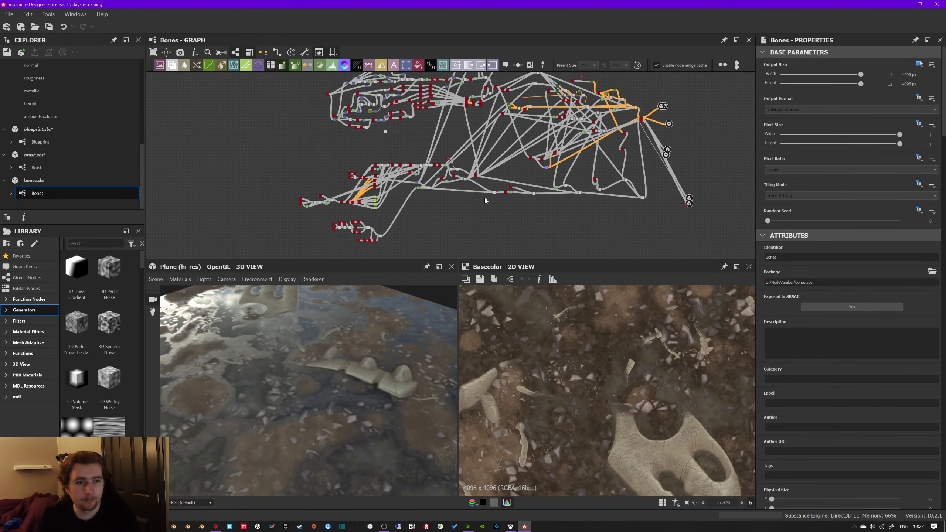
Step: Examine the overall layout of the Bones graph and its main node clusters
{"action": "scroll", "coordinate": [436, 197], "scroll_direction": "up", "scroll_amount": 5}
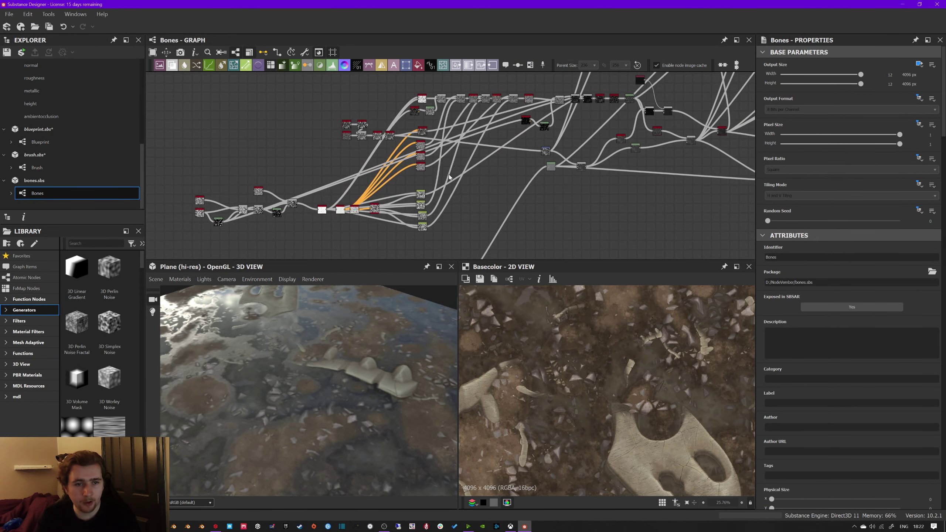
{"action": "scroll", "coordinate": [443, 177], "scroll_direction": "down", "scroll_amount": 5}
{"action": "middle_click_drag", "start_coordinate": [564, 142], "coordinate": [456, 202]}
{"action": "scroll", "coordinate": [457, 201], "scroll_direction": "down", "scroll_amount": 1}
{"action": "left_click_drag", "start_coordinate": [301, 107], "coordinate": [574, 256]}
{"action": "left_click", "coordinate": [509, 228]}
{"action": "middle_click_drag", "start_coordinate": [510, 226], "coordinate": [518, 201]}
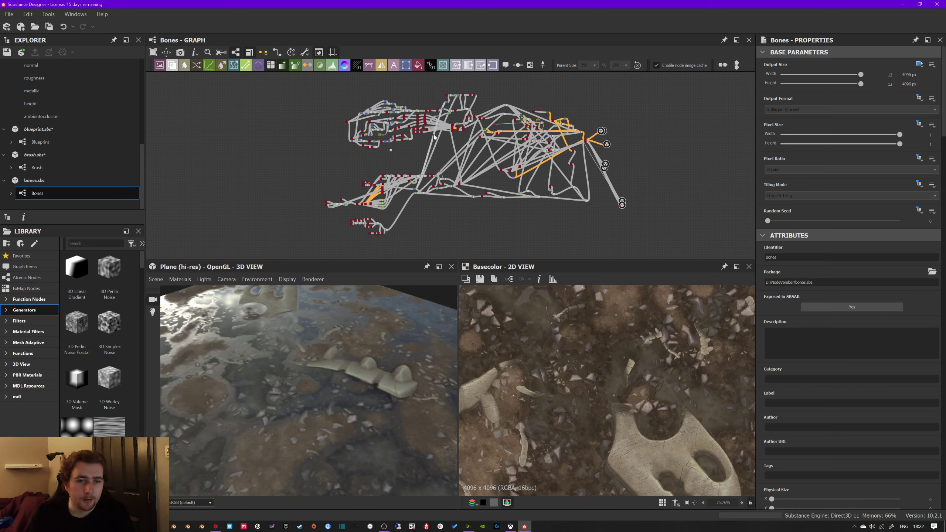
{"action": "scroll", "coordinate": [435, 135], "scroll_direction": "up", "scroll_amount": 2}
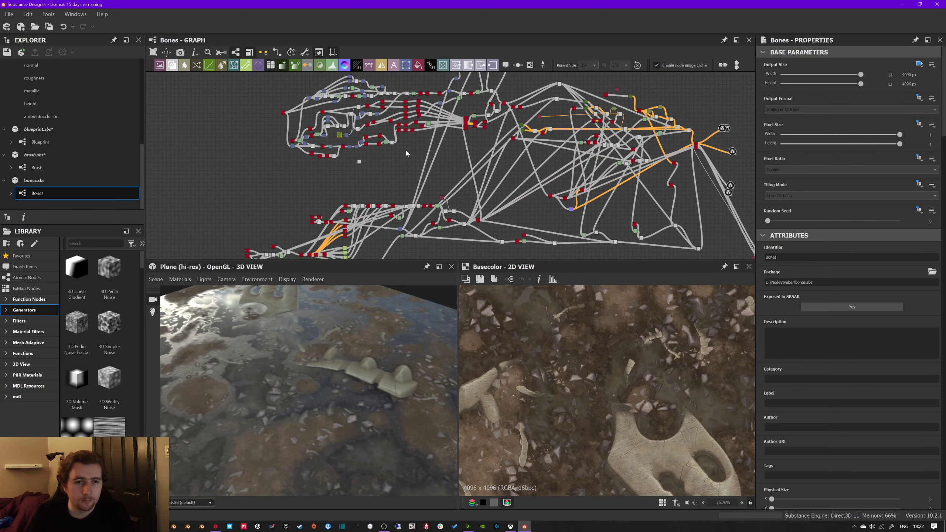
{"action": "middle_click_drag", "start_coordinate": [405, 149], "coordinate": [439, 145]}
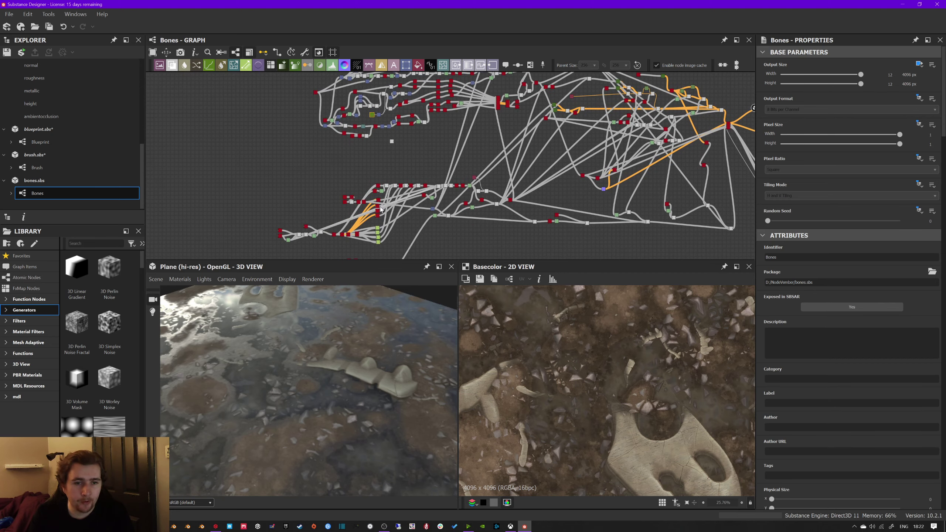
{"action": "scroll", "coordinate": [367, 227], "scroll_direction": "up", "scroll_amount": 5}
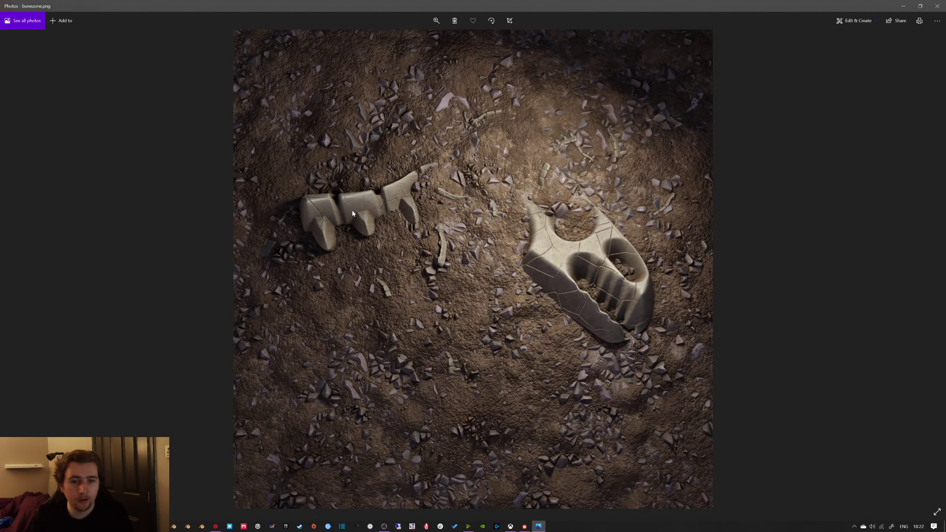
Step: Close the bonezone.png render and preview the two cells_4 noise nodes that start the rock chain
{"action": "left_click", "coordinate": [938, 5]}
{"action": "scroll", "coordinate": [466, 144], "scroll_direction": "up", "scroll_amount": 4}
{"action": "scroll", "coordinate": [435, 170], "scroll_direction": "down", "scroll_amount": 4}
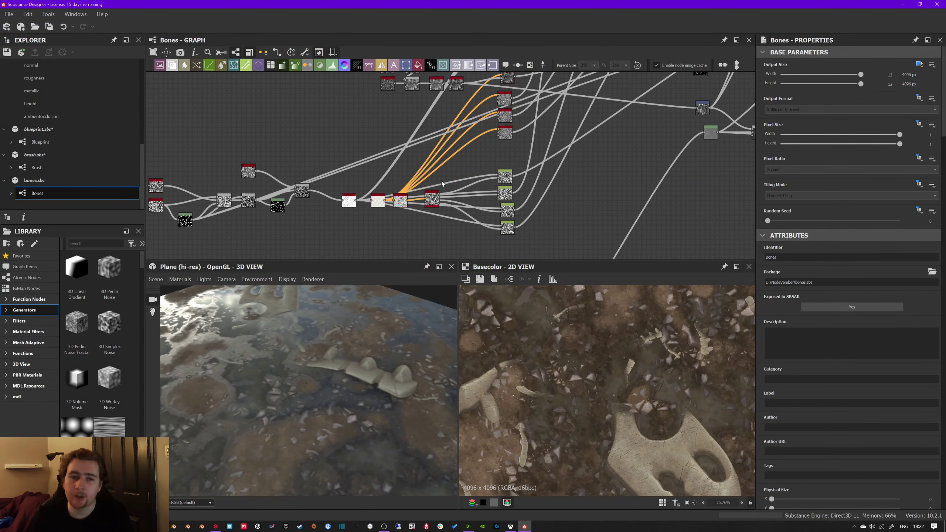
{"action": "scroll", "coordinate": [261, 207], "scroll_direction": "down", "scroll_amount": 1}
{"action": "middle_click_drag", "start_coordinate": [249, 211], "coordinate": [359, 207]}
{"action": "scroll", "coordinate": [337, 205], "scroll_direction": "up", "scroll_amount": 2}
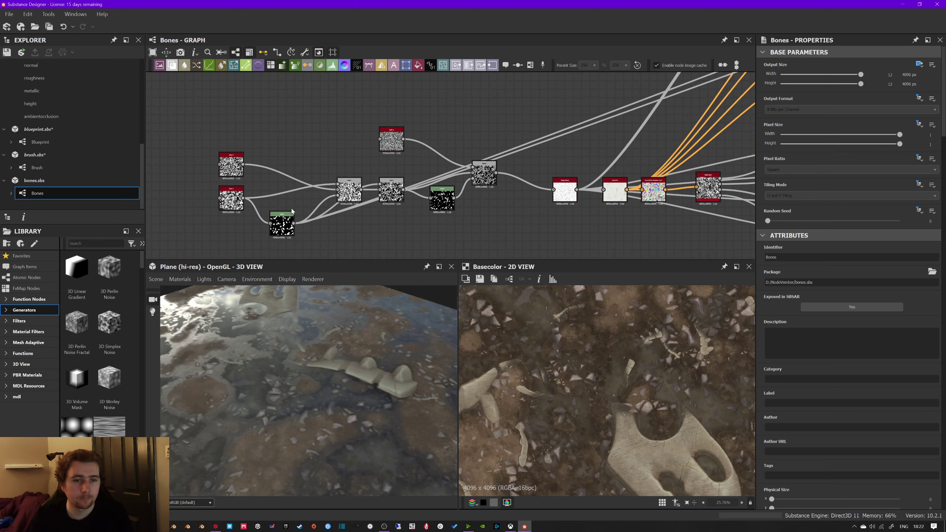
{"action": "double_click", "coordinate": [229, 174]}
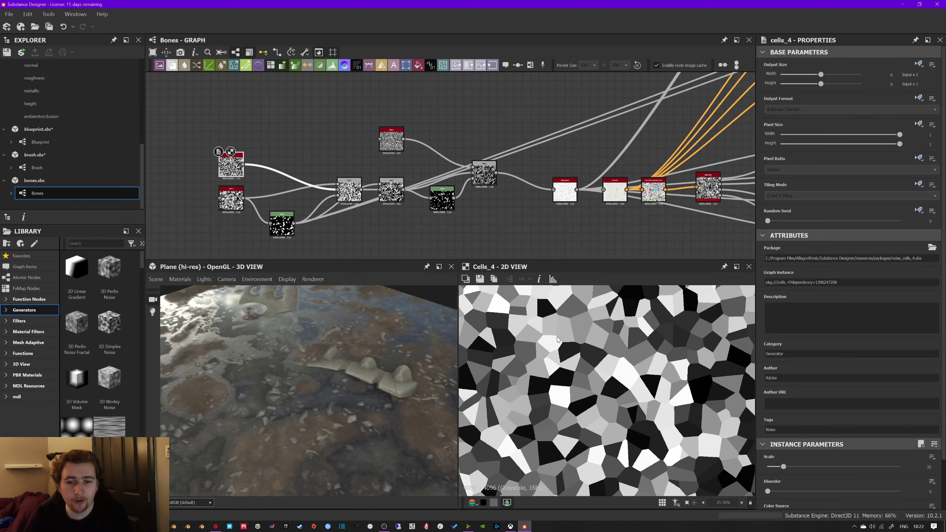
{"action": "scroll", "coordinate": [592, 377], "scroll_direction": "down", "scroll_amount": 5}
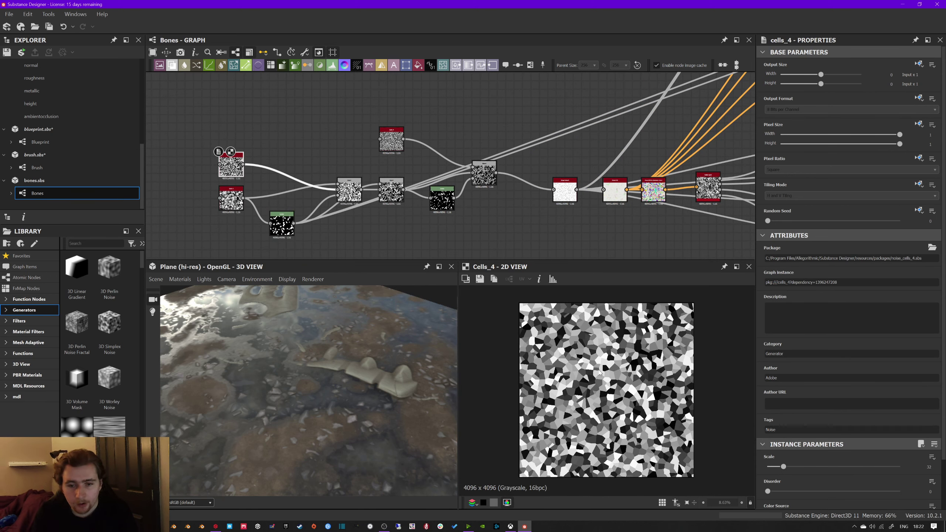
{"action": "double_click", "coordinate": [232, 200]}
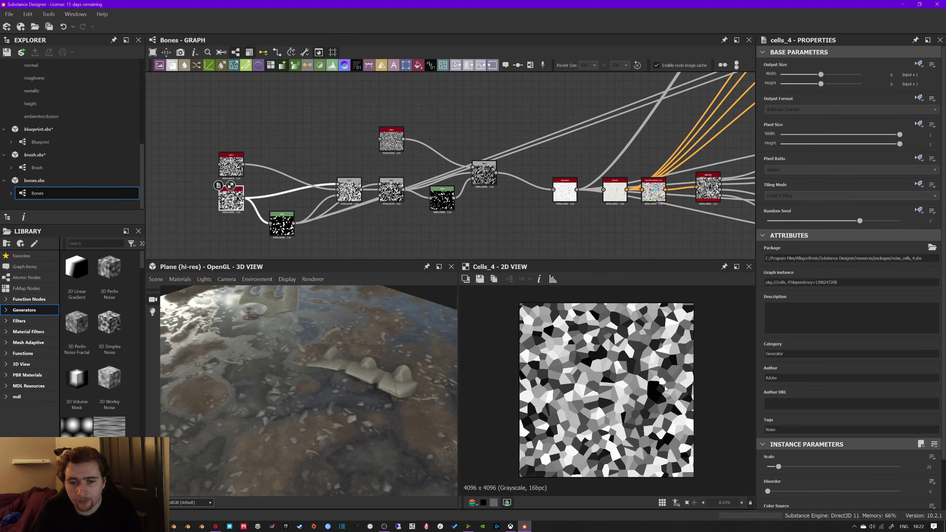
Step: Preview the Blend combining the two cell noises and the last Blend before edge detection
{"action": "double_click", "coordinate": [348, 191]}
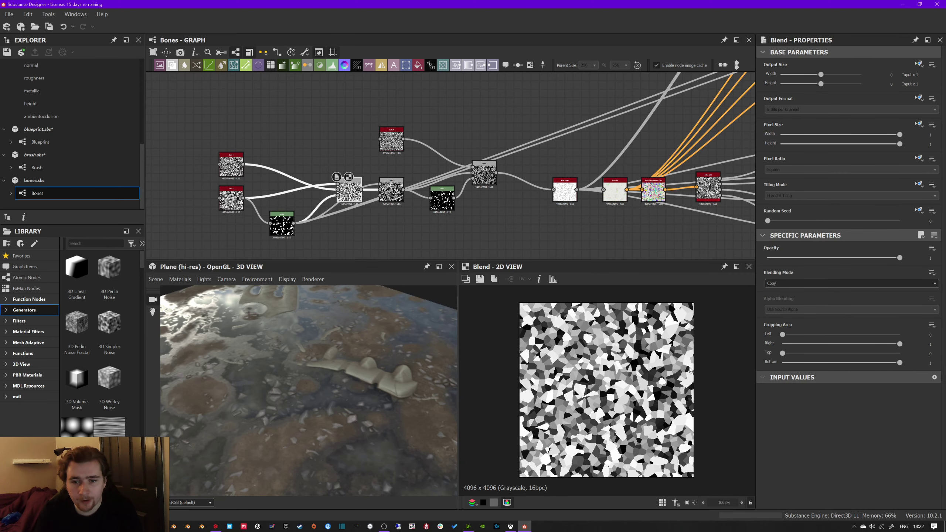
{"action": "scroll", "coordinate": [634, 342], "scroll_direction": "up", "scroll_amount": 7}
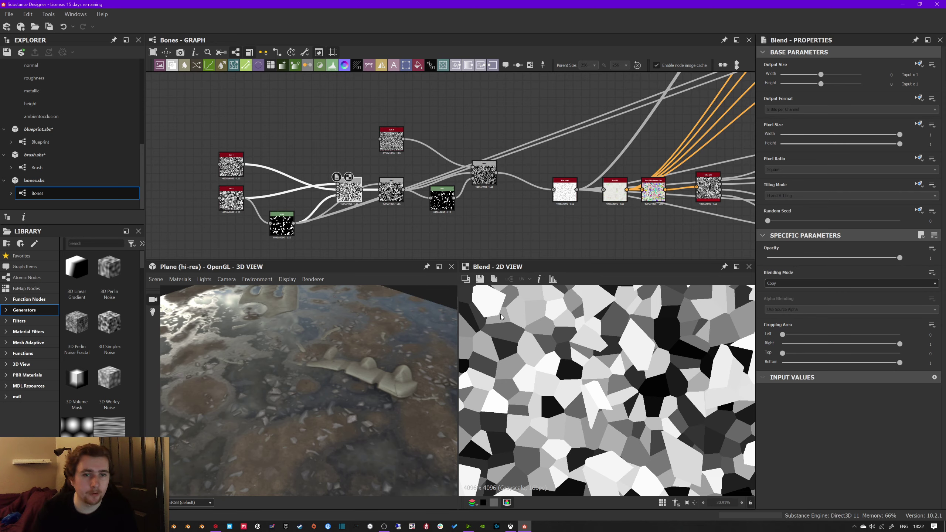
{"action": "double_click", "coordinate": [484, 172]}
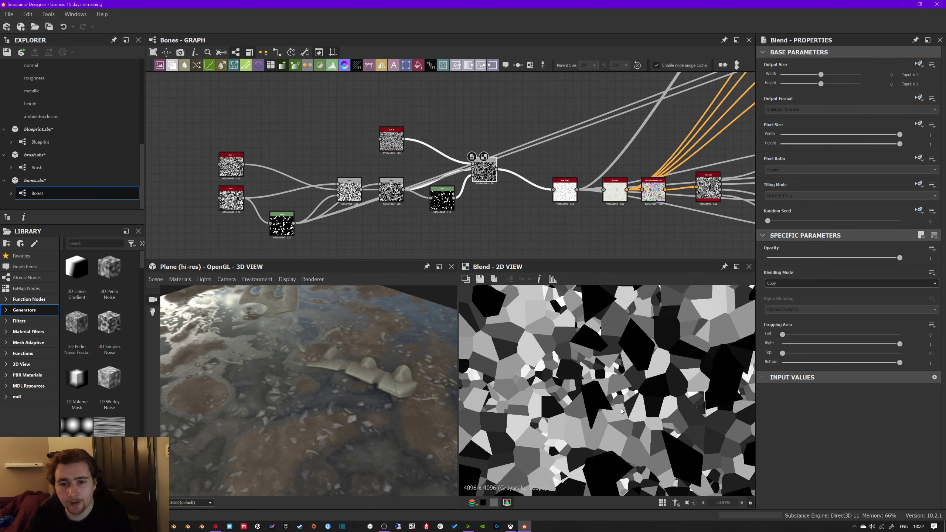
{"action": "scroll", "coordinate": [599, 372], "scroll_direction": "down", "scroll_amount": 6}
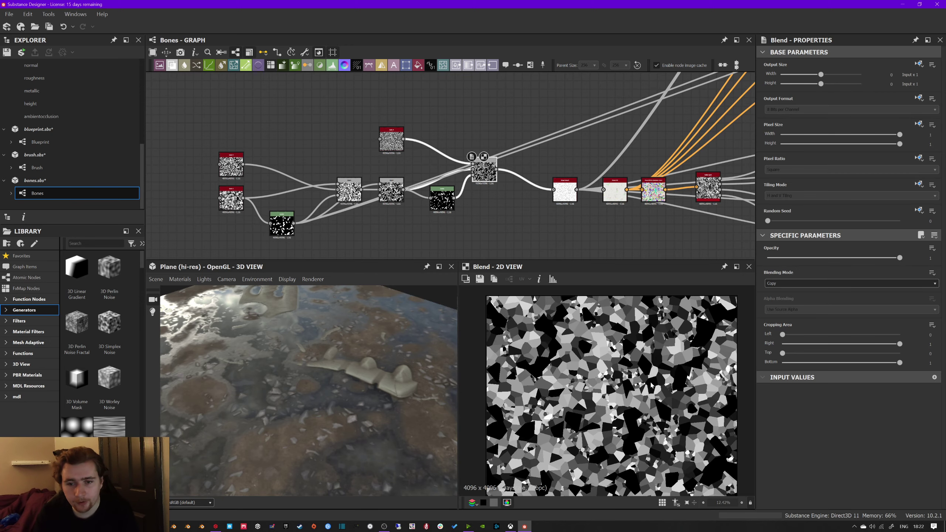
{"action": "scroll", "coordinate": [596, 370], "scroll_direction": "up", "scroll_amount": 1}
{"action": "left_click_drag", "start_coordinate": [596, 370], "coordinate": [554, 344]}
{"action": "middle_click_drag", "start_coordinate": [564, 210], "coordinate": [489, 204]}
Step: Preview the edge_detect node and inspect its cell outlines up close
{"action": "double_click", "coordinate": [490, 188]}
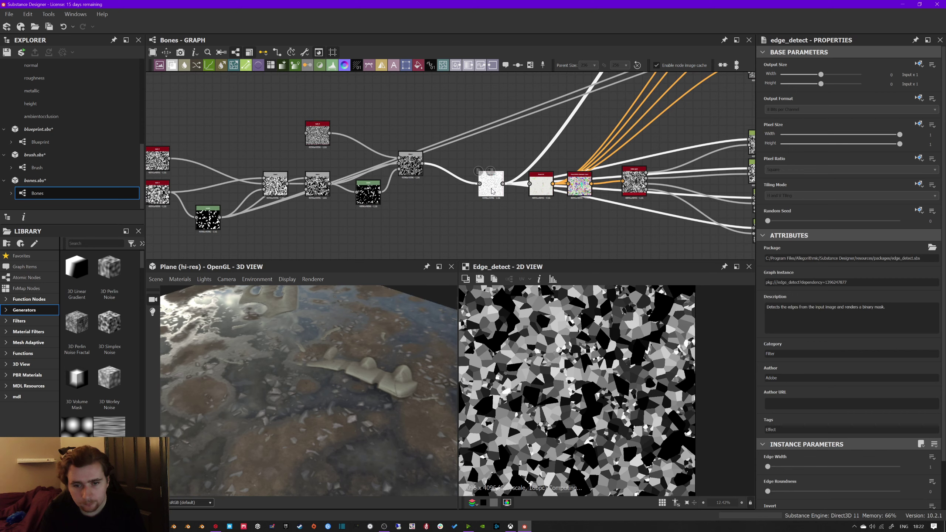
{"action": "scroll", "coordinate": [610, 365], "scroll_direction": "up", "scroll_amount": 6}
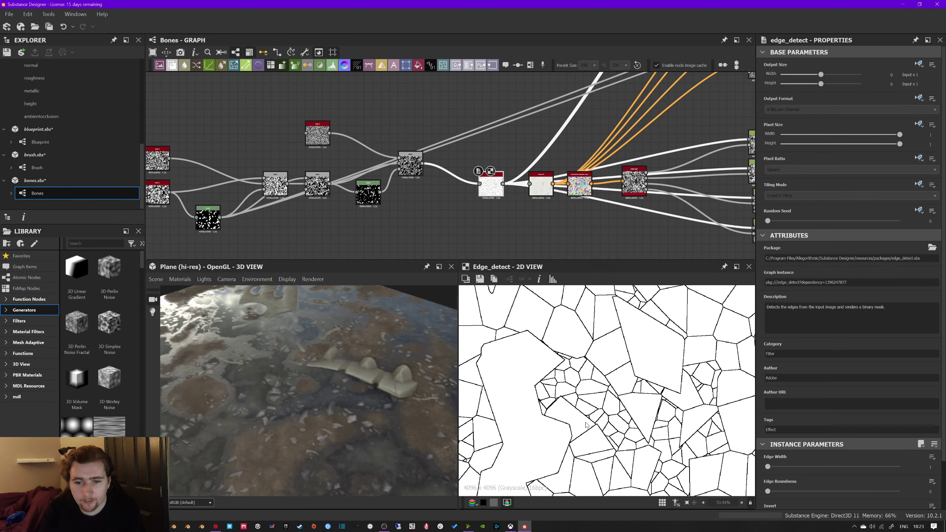
{"action": "scroll", "coordinate": [596, 427], "scroll_direction": "down", "scroll_amount": 5}
Step: Preview the flood_fill_to_random_color and flood_fill nodes, and show the properties of the rgba_split node
{"action": "middle_click_drag", "start_coordinate": [538, 197], "coordinate": [439, 228]}
{"action": "double_click", "coordinate": [481, 216]}
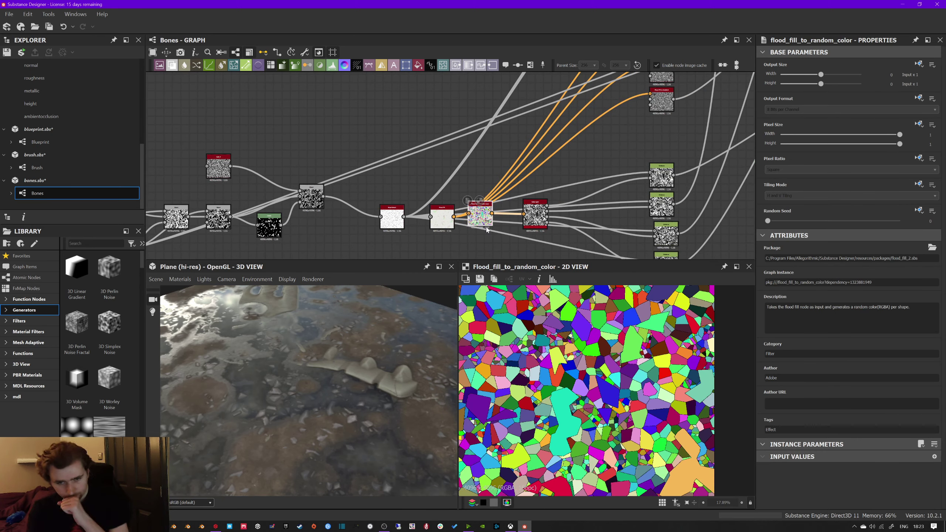
{"action": "double_click", "coordinate": [451, 226]}
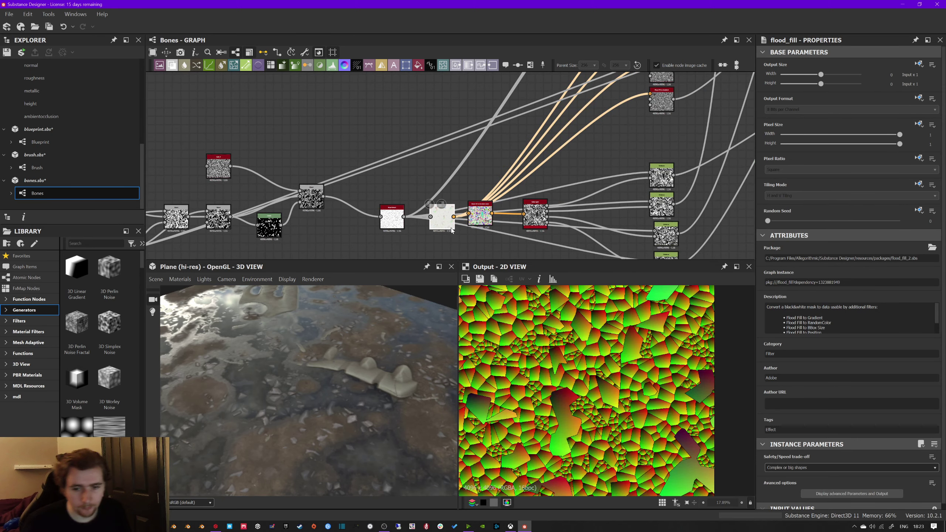
{"action": "scroll", "coordinate": [563, 392], "scroll_direction": "up", "scroll_amount": 5}
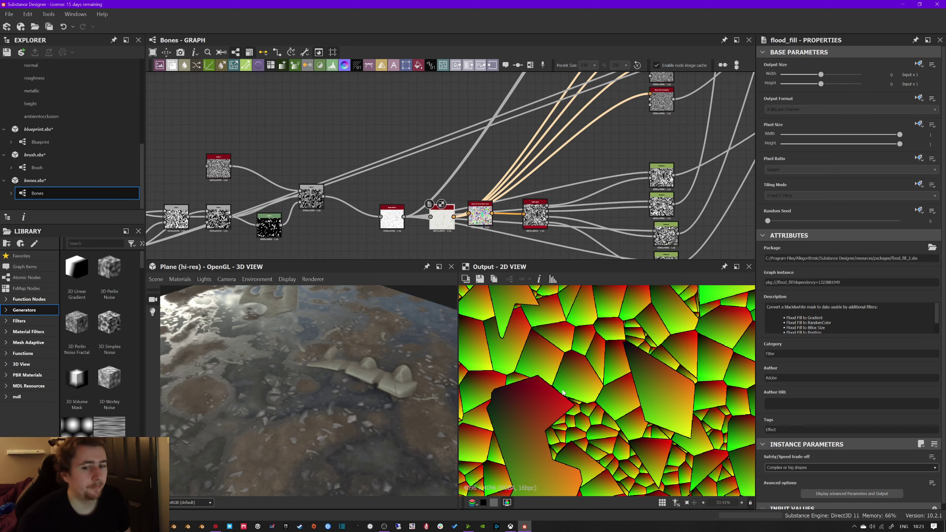
{"action": "scroll", "coordinate": [563, 392], "scroll_direction": "down", "scroll_amount": 2}
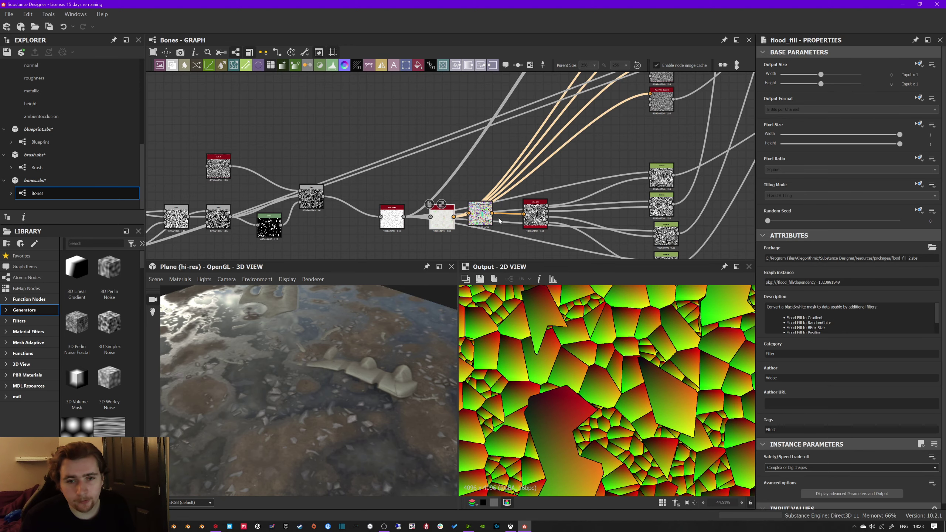
{"action": "left_click", "coordinate": [535, 215]}
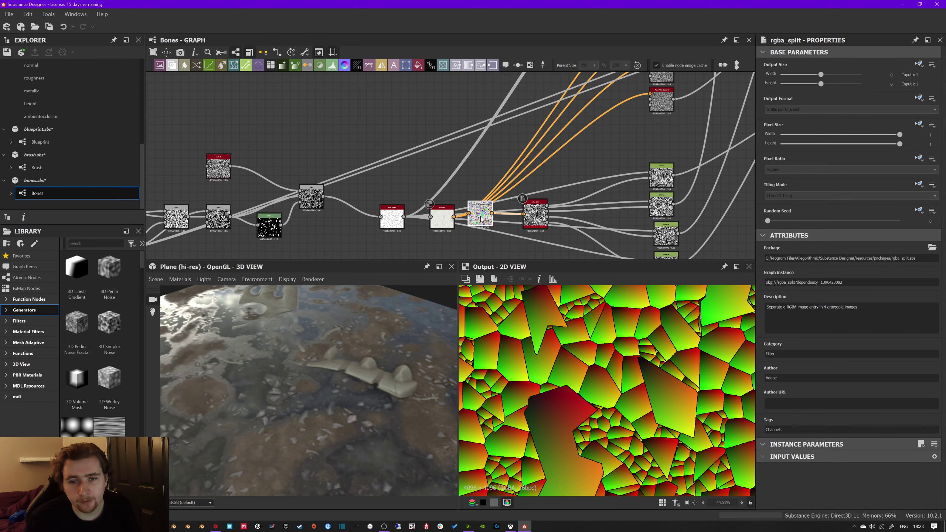
Step: Preview the R channel output of the rgba_split node and view its whole grayscale cell pattern
{"action": "double_click", "coordinate": [535, 216]}
{"action": "middle_click_drag", "start_coordinate": [573, 245], "coordinate": [492, 230]}
{"action": "scroll", "coordinate": [565, 409], "scroll_direction": "down", "scroll_amount": 6}
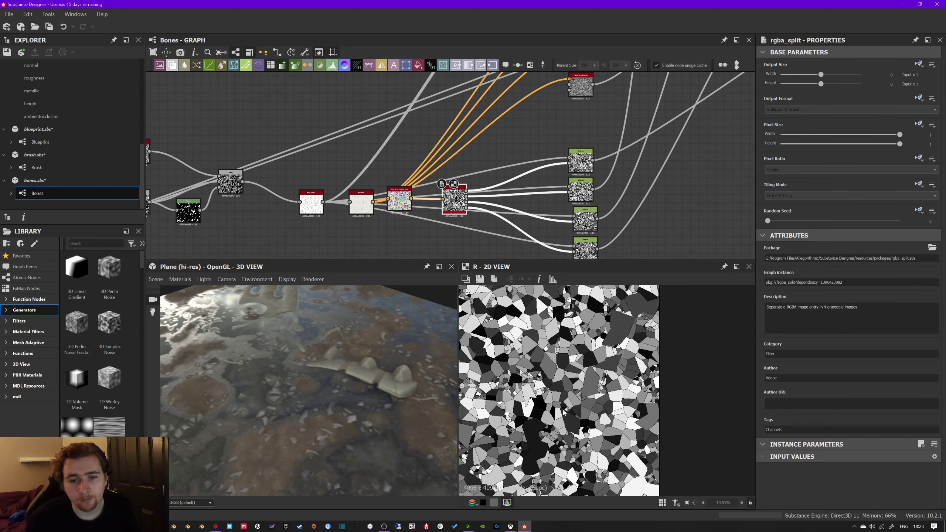
{"action": "scroll", "coordinate": [565, 409], "scroll_direction": "down", "scroll_amount": 2}
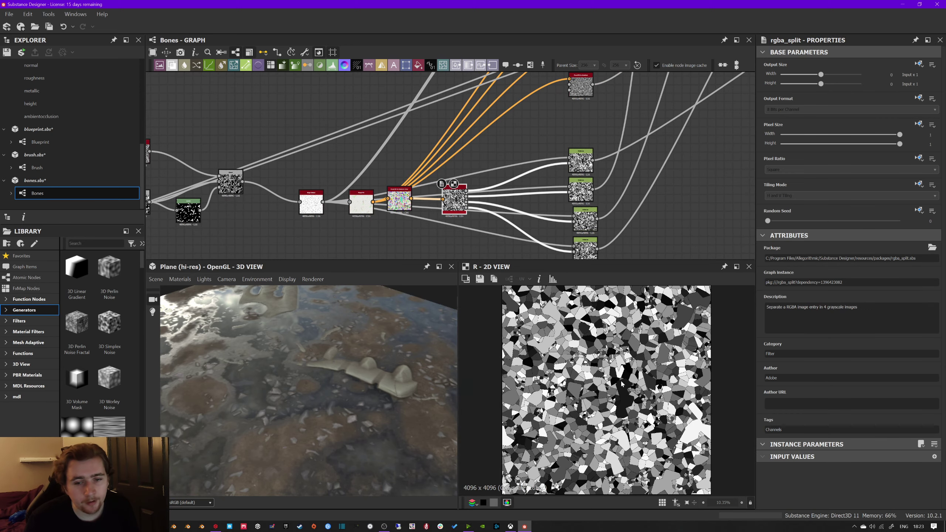
Step: Preview two of the flood_fill_to_gradient_2 nodes and inspect their per-cell gradients up close
{"action": "middle_click_drag", "start_coordinate": [578, 102], "coordinate": [563, 149]}
{"action": "double_click", "coordinate": [563, 149]}
{"action": "scroll", "coordinate": [610, 352], "scroll_direction": "up", "scroll_amount": 4}
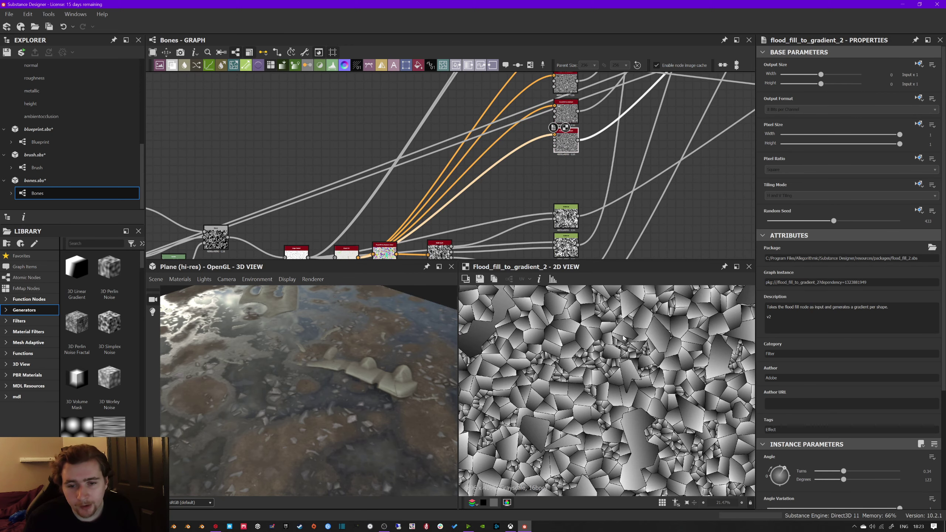
{"action": "middle_click_drag", "start_coordinate": [570, 116], "coordinate": [582, 199]}
{"action": "double_click", "coordinate": [581, 199]}
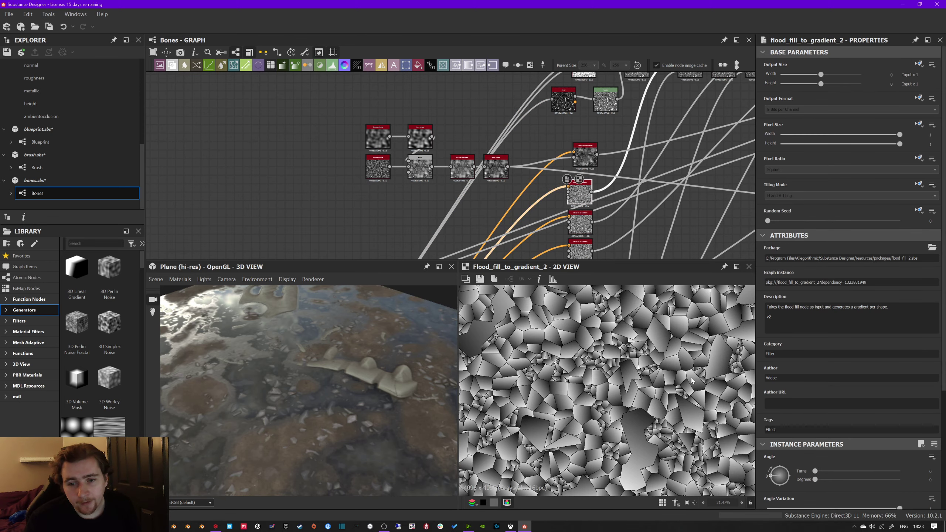
Step: Preview the non_uniform_blur_grayscale node at the start of the upper chain and the Copy-mode Blend after it
{"action": "middle_click_drag", "start_coordinate": [664, 146], "coordinate": [547, 178]}
{"action": "left_click", "coordinate": [466, 99]}
{"action": "scroll", "coordinate": [571, 330], "scroll_direction": "up", "scroll_amount": 3}
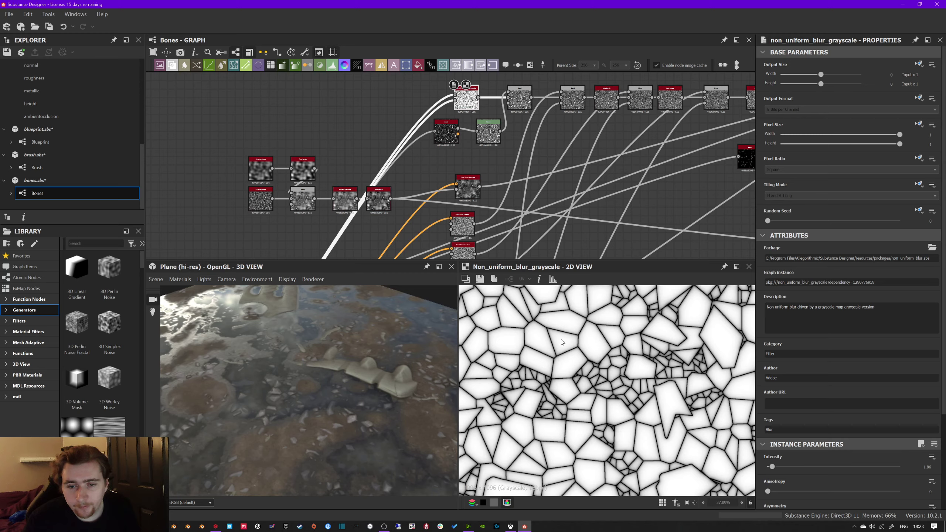
{"action": "left_click", "coordinate": [528, 108]}
{"action": "double_click", "coordinate": [525, 102]}
{"action": "middle_click_drag", "start_coordinate": [537, 119], "coordinate": [465, 122]}
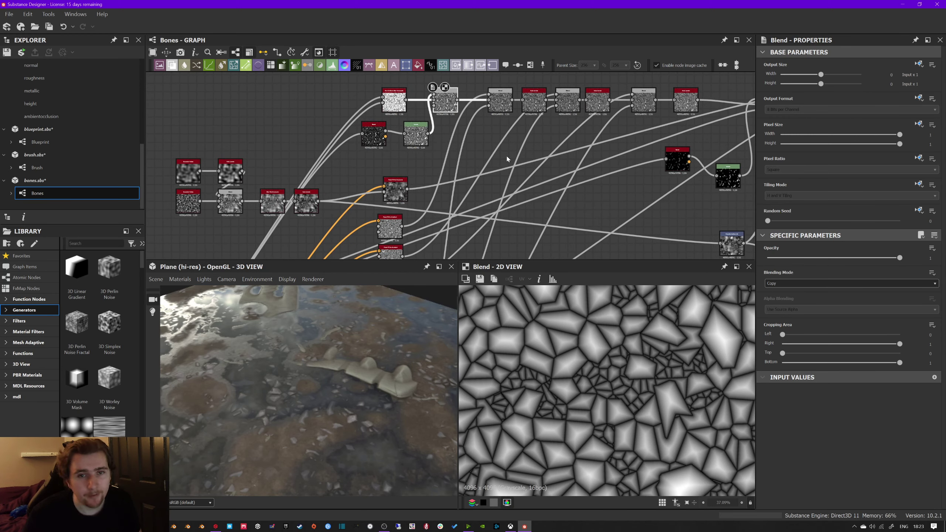
Step: Preview the Min (Darken) Blends that combine the cell gradients, ending at the auto_levels node
{"action": "left_click", "coordinate": [508, 110]}
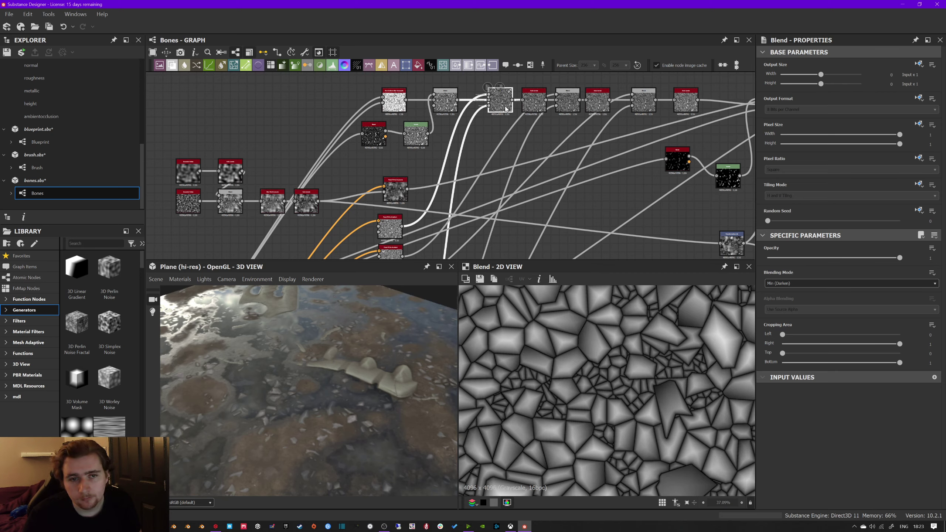
{"action": "middle_click_drag", "start_coordinate": [605, 110], "coordinate": [474, 107]}
{"action": "double_click", "coordinate": [473, 106]}
{"action": "scroll", "coordinate": [532, 126], "scroll_direction": "down", "scroll_amount": 1}
{"action": "middle_click_drag", "start_coordinate": [533, 126], "coordinate": [440, 119]}
{"action": "double_click", "coordinate": [459, 100]}
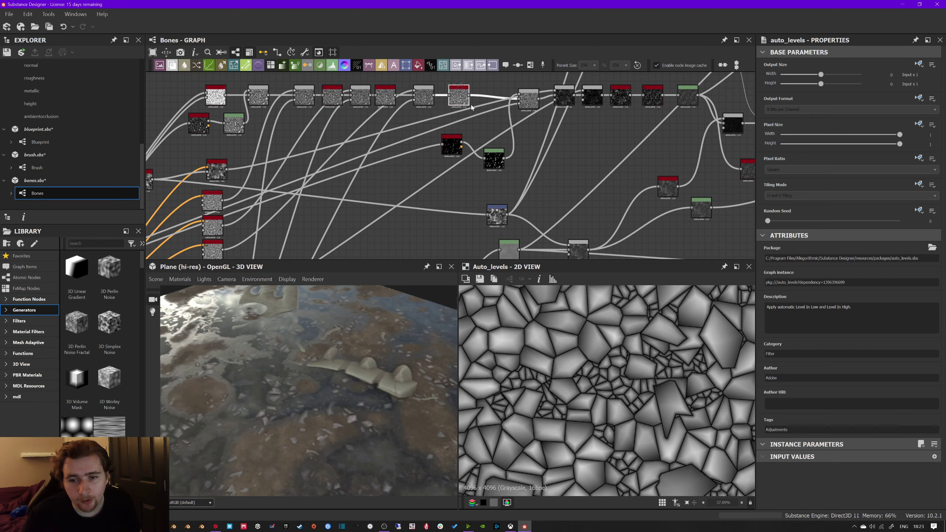
Step: Preview the Min (Darken) Blend after auto_levels and the Levels node ending that rock chain
{"action": "middle_click_drag", "start_coordinate": [554, 141], "coordinate": [403, 133]}
{"action": "left_click", "coordinate": [379, 98]}
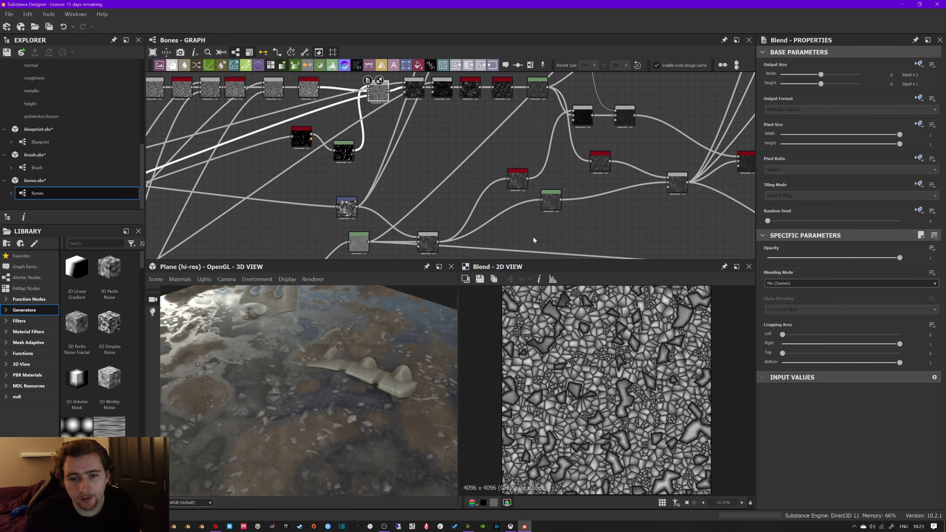
{"action": "left_click", "coordinate": [537, 88]}
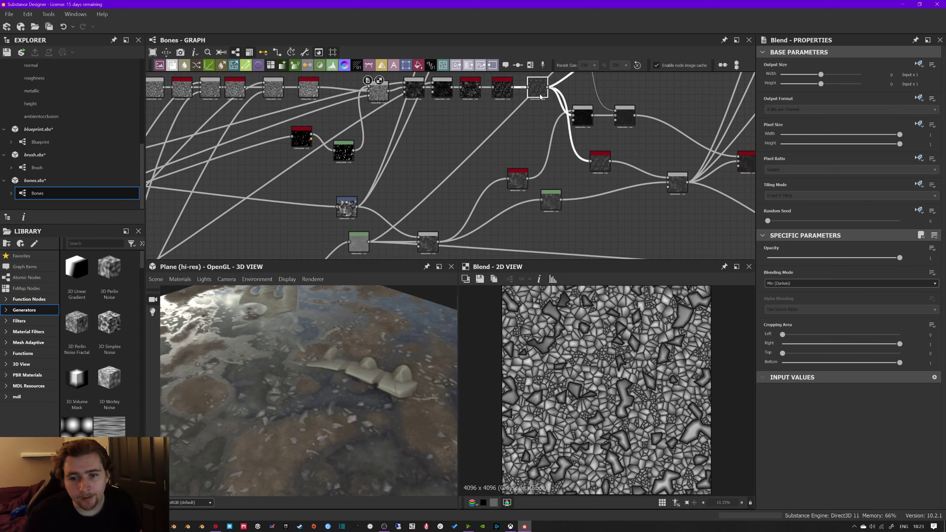
{"action": "scroll", "coordinate": [581, 360], "scroll_direction": "up", "scroll_amount": 5}
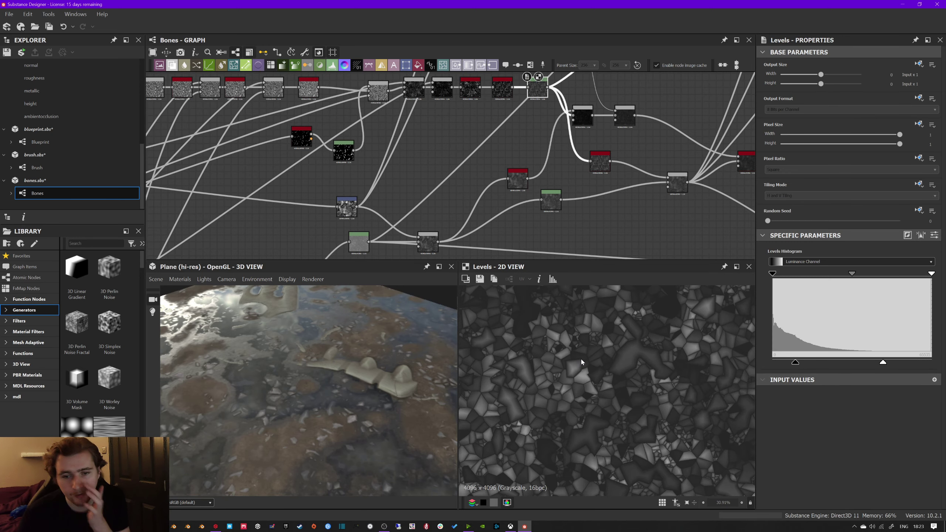
Step: Follow the rock chain downstream and preview the height_blend node's Height_mask and Blended_height outputs
{"action": "middle_click_drag", "start_coordinate": [560, 228], "coordinate": [428, 202]}
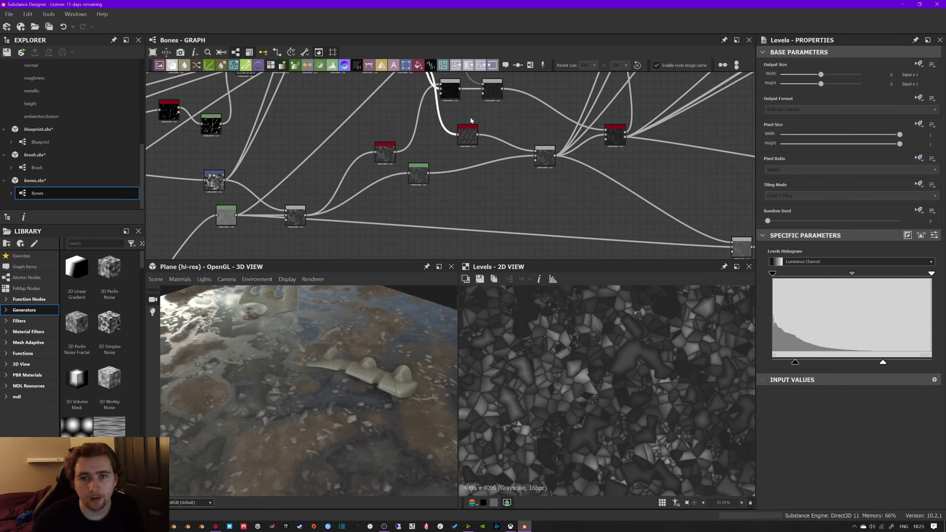
{"action": "double_click", "coordinate": [490, 96]}
{"action": "middle_click_drag", "start_coordinate": [526, 127], "coordinate": [411, 103]}
{"action": "double_click", "coordinate": [500, 117]}
{"action": "middle_click_drag", "start_coordinate": [513, 149], "coordinate": [484, 143]}
{"action": "scroll", "coordinate": [669, 402], "scroll_direction": "down", "scroll_amount": 2}
{"action": "left_click", "coordinate": [493, 131]}
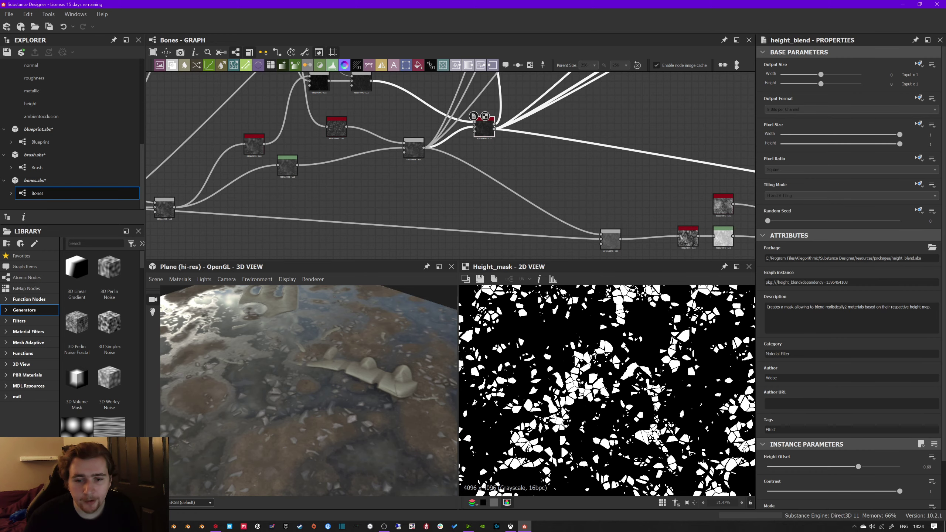
{"action": "double_click", "coordinate": [488, 131]}
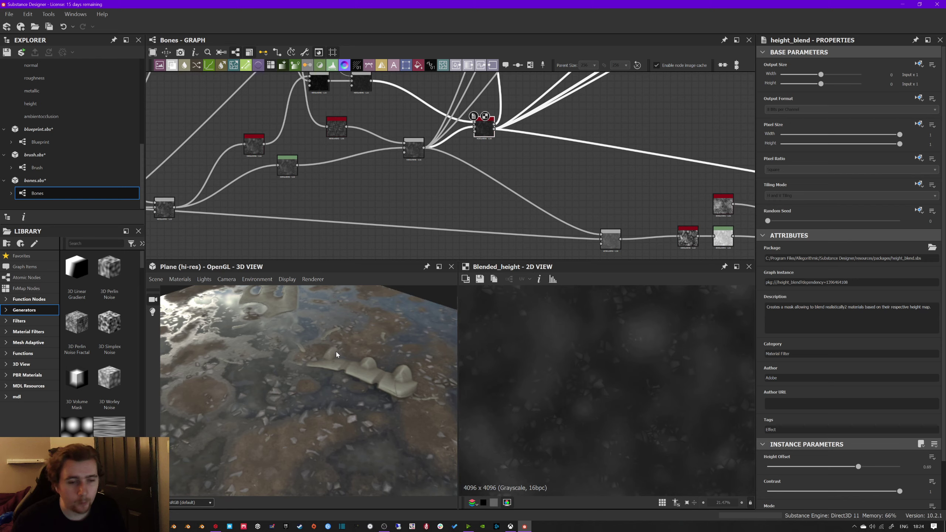
Step: Inspect the rocks on the 3D plane and preview the Overlay Blend of the ground noise chain
{"action": "left_click_drag", "start_coordinate": [304, 372], "coordinate": [363, 361]}
{"action": "scroll", "coordinate": [340, 178], "scroll_direction": "down", "scroll_amount": 5}
{"action": "middle_click_drag", "start_coordinate": [286, 223], "coordinate": [469, 144]}
{"action": "middle_click_drag", "start_coordinate": [317, 223], "coordinate": [460, 140]}
{"action": "scroll", "coordinate": [322, 193], "scroll_direction": "up", "scroll_amount": 5}
{"action": "double_click", "coordinate": [389, 179]}
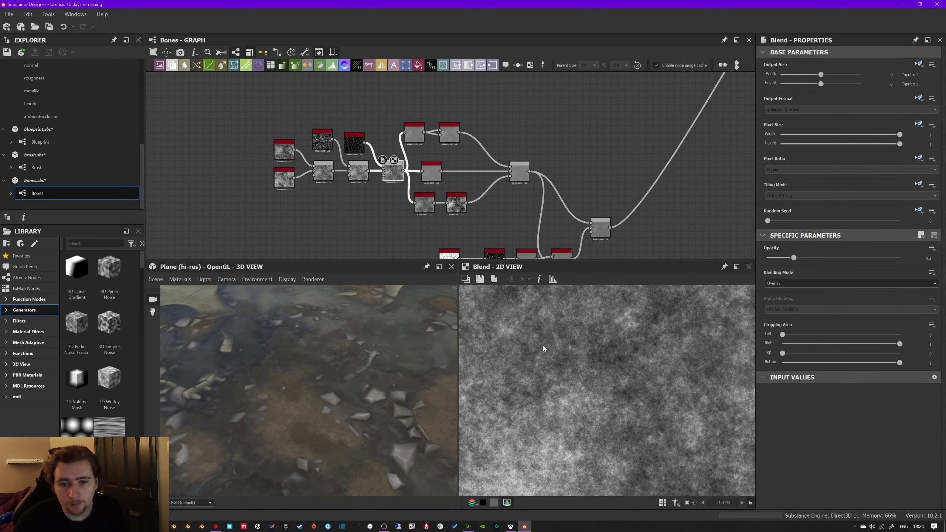
{"action": "scroll", "coordinate": [559, 352], "scroll_direction": "down", "scroll_amount": 4}
{"action": "scroll", "coordinate": [596, 361], "scroll_direction": "up", "scroll_amount": 10}
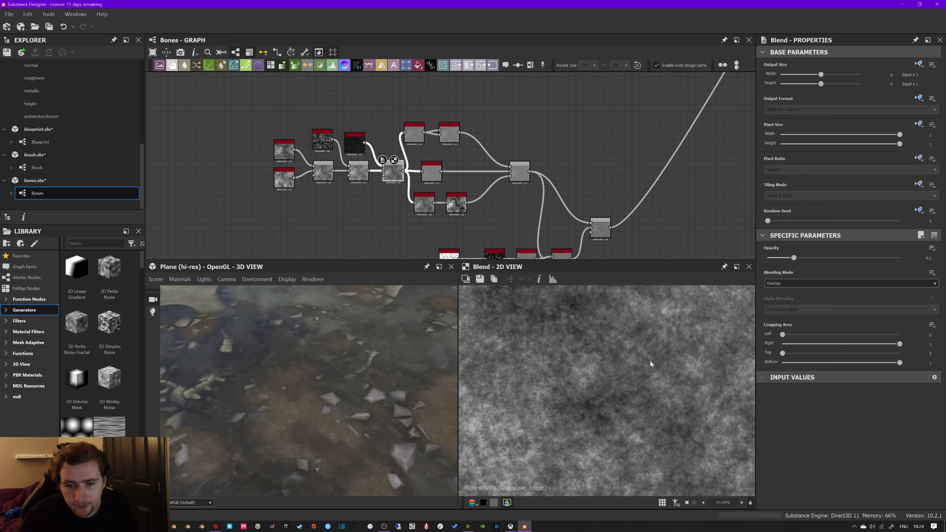
Step: Preview the Copy-mode Blend merging the three ground noise branches and the histogram_range node in the lower branch
{"action": "double_click", "coordinate": [519, 172]}
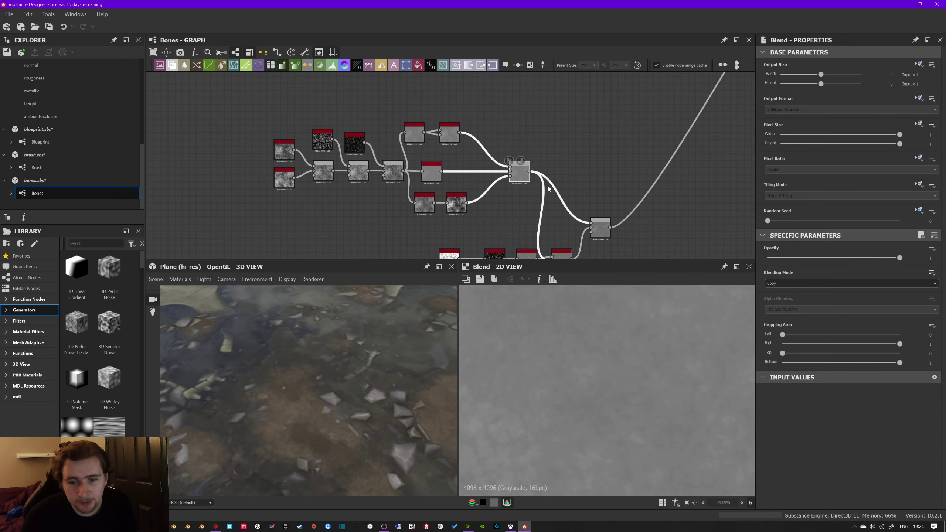
{"action": "middle_click_drag", "start_coordinate": [552, 190], "coordinate": [518, 158]}
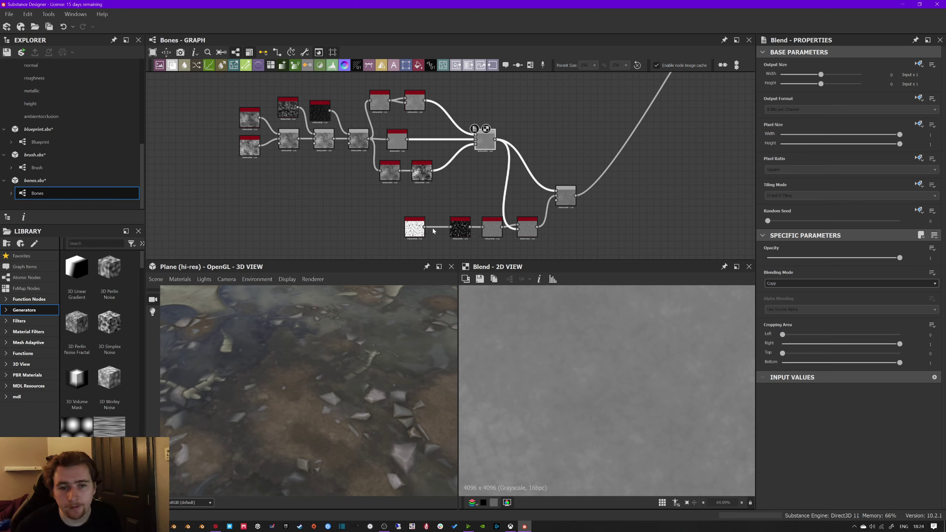
{"action": "left_click_drag", "start_coordinate": [423, 232], "coordinate": [419, 229]}
{"action": "double_click", "coordinate": [492, 227]}
{"action": "scroll", "coordinate": [592, 361], "scroll_direction": "down", "scroll_amount": 6}
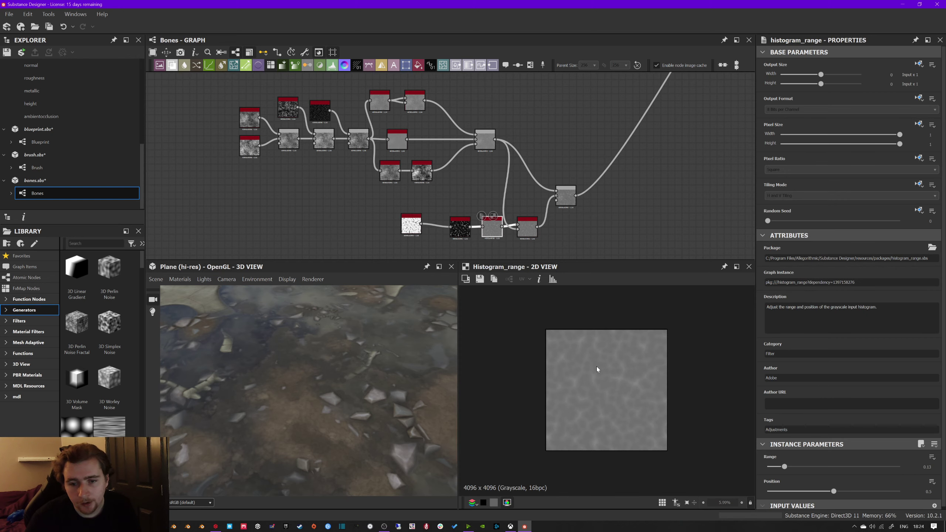
Step: Preview the node after histogram_range and the final Overlay Blend that joins both ground noise branches
{"action": "double_click", "coordinate": [526, 226]}
{"action": "double_click", "coordinate": [566, 197]}
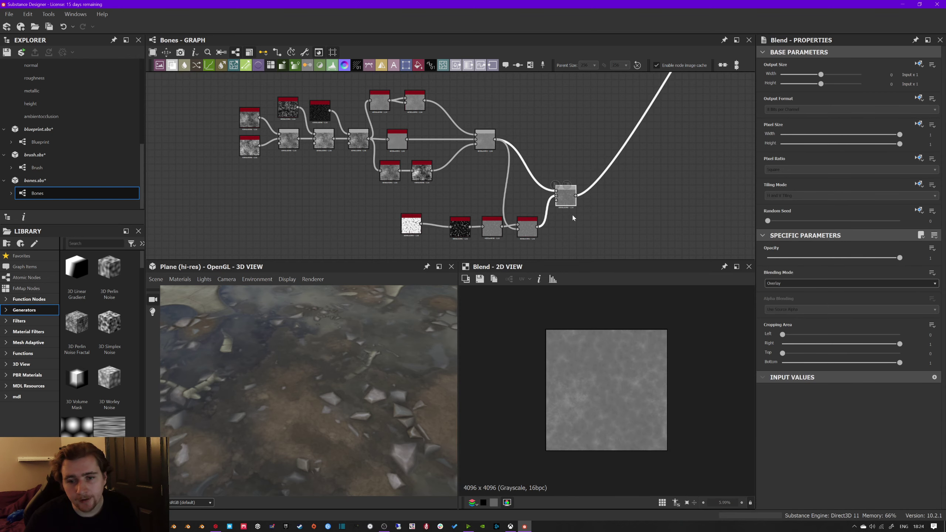
{"action": "middle_click_drag", "start_coordinate": [575, 217], "coordinate": [563, 230]}
{"action": "scroll", "coordinate": [637, 399], "scroll_direction": "up", "scroll_amount": 6}
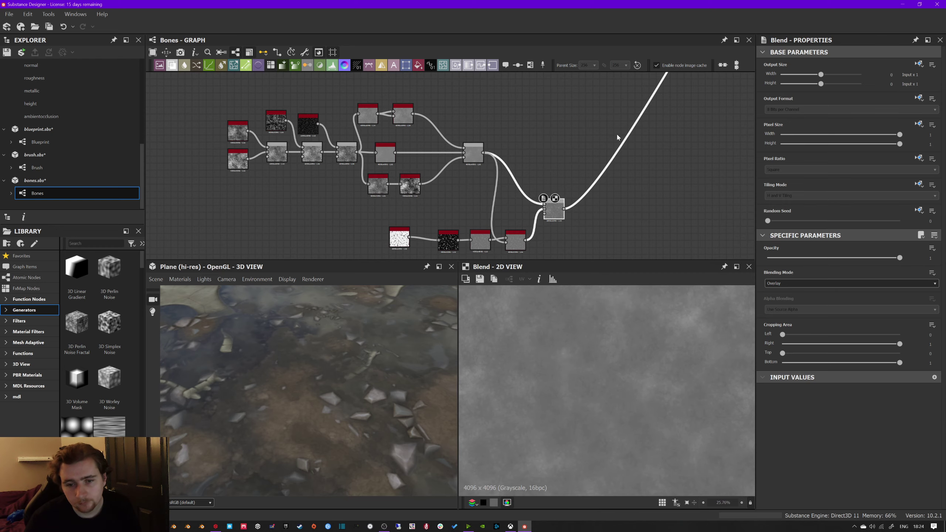
Step: Follow the ground noise output downstream and preview the nodes up to the Levels node
{"action": "middle_click_drag", "start_coordinate": [633, 128], "coordinate": [441, 210]}
{"action": "middle_click_drag", "start_coordinate": [503, 108], "coordinate": [437, 195]}
{"action": "left_click", "coordinate": [491, 184]}
{"action": "double_click", "coordinate": [492, 183]}
{"action": "middle_click_drag", "start_coordinate": [578, 172], "coordinate": [491, 180]}
{"action": "scroll", "coordinate": [338, 160], "scroll_direction": "down", "scroll_amount": 4}
{"action": "double_click", "coordinate": [492, 183]}
Step: Go to the bone-shape section of the graph and preview its starting polygon_1 and Transformation 2D nodes
{"action": "middle_click_drag", "start_coordinate": [605, 152], "coordinate": [449, 216]}
{"action": "scroll", "coordinate": [518, 150], "scroll_direction": "down", "scroll_amount": 4}
{"action": "middle_click_drag", "start_coordinate": [385, 80], "coordinate": [432, 145]}
{"action": "middle_click_drag", "start_coordinate": [229, 99], "coordinate": [428, 173]}
{"action": "scroll", "coordinate": [380, 181], "scroll_direction": "up", "scroll_amount": 4}
{"action": "middle_click_drag", "start_coordinate": [297, 218], "coordinate": [367, 149]}
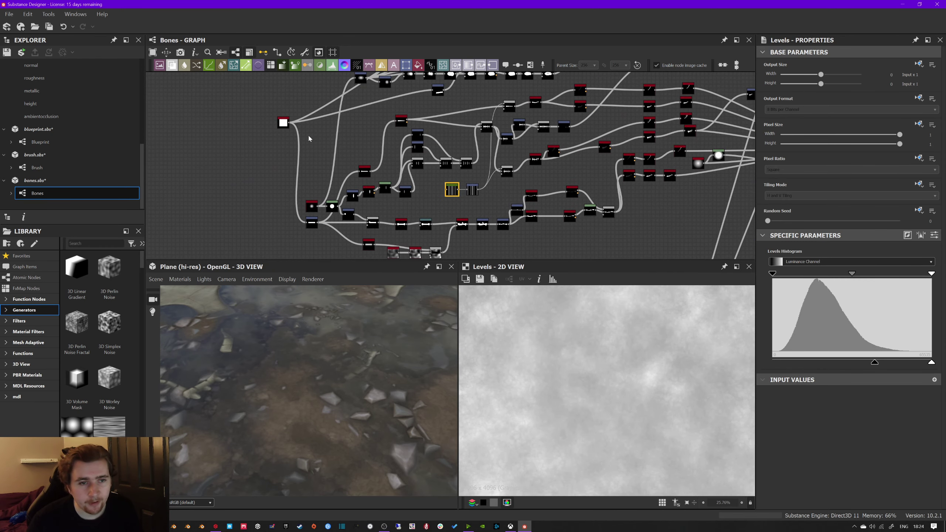
{"action": "double_click", "coordinate": [283, 123]}
{"action": "left_click", "coordinate": [312, 223]}
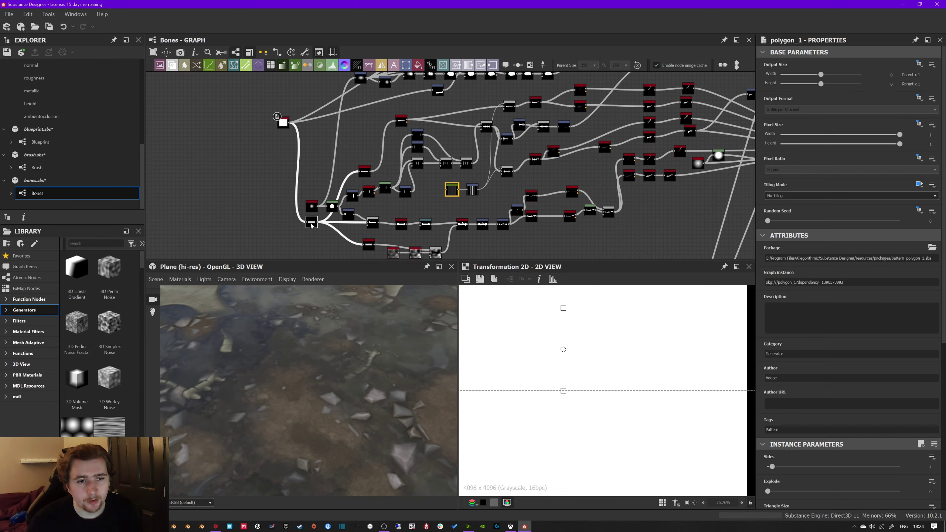
{"action": "middle_click_drag", "start_coordinate": [387, 236], "coordinate": [362, 203]}
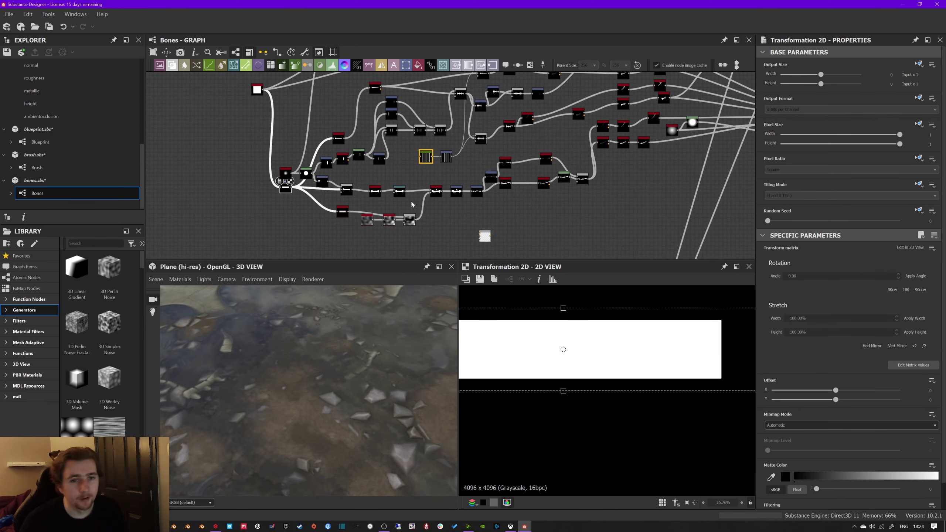
Step: Preview the bone silhouette chain from the Warp node through Transformation 2D to swirl_grayscale
{"action": "double_click", "coordinate": [399, 190]}
{"action": "key", "text": "f"}
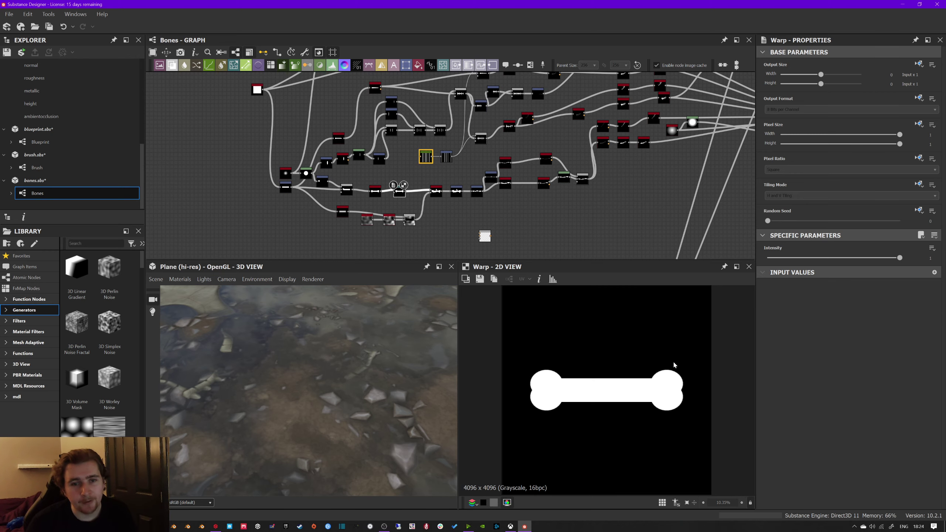
{"action": "double_click", "coordinate": [436, 191]}
{"action": "double_click", "coordinate": [457, 192]}
{"action": "double_click", "coordinate": [477, 195]}
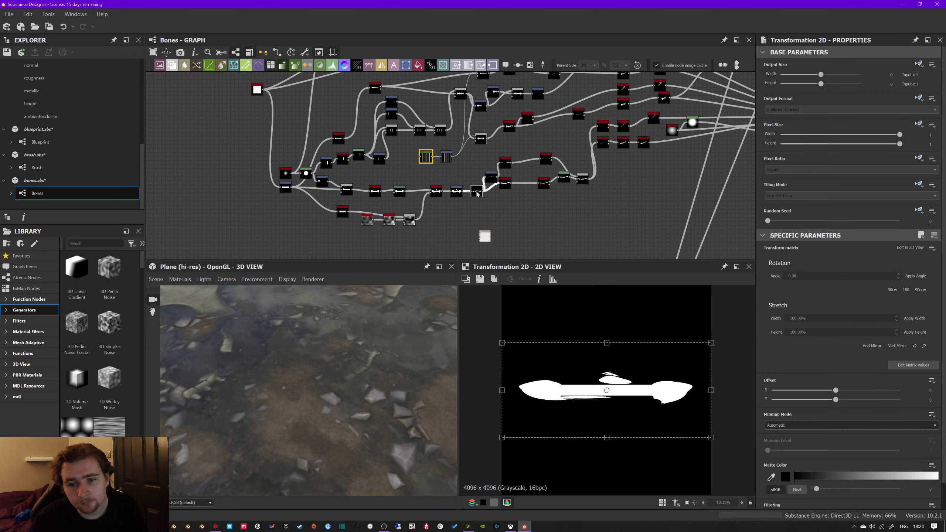
{"action": "double_click", "coordinate": [505, 183]}
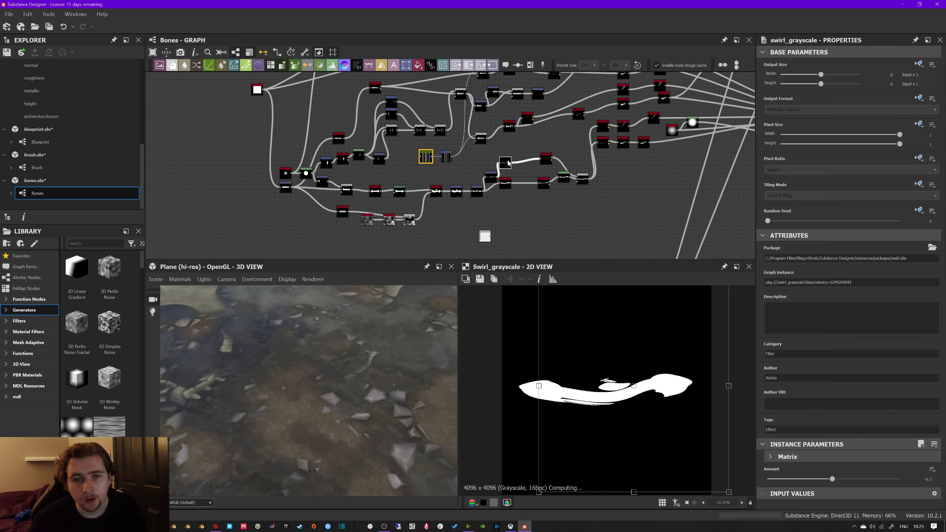
Step: Preview the bevel, Levels and Subtract Blend nodes that give the bent bone its height
{"action": "double_click", "coordinate": [545, 187]}
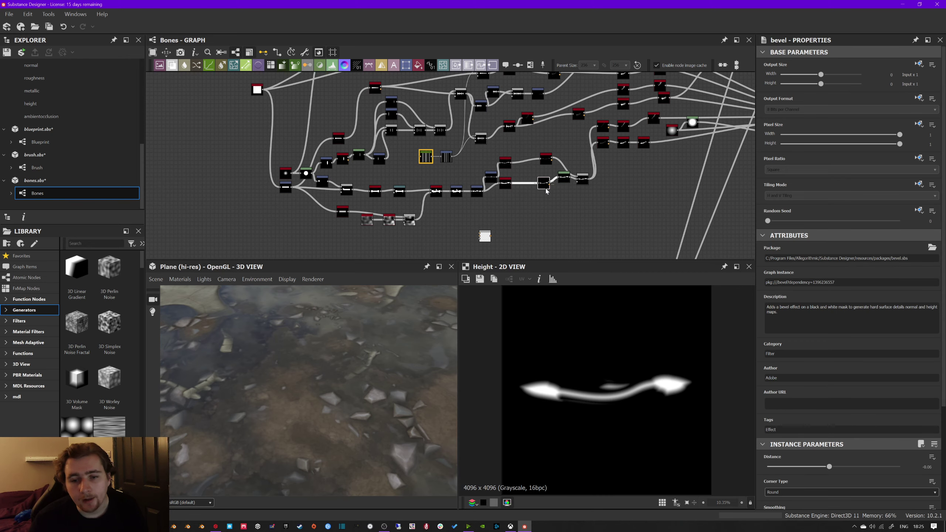
{"action": "double_click", "coordinate": [563, 178]}
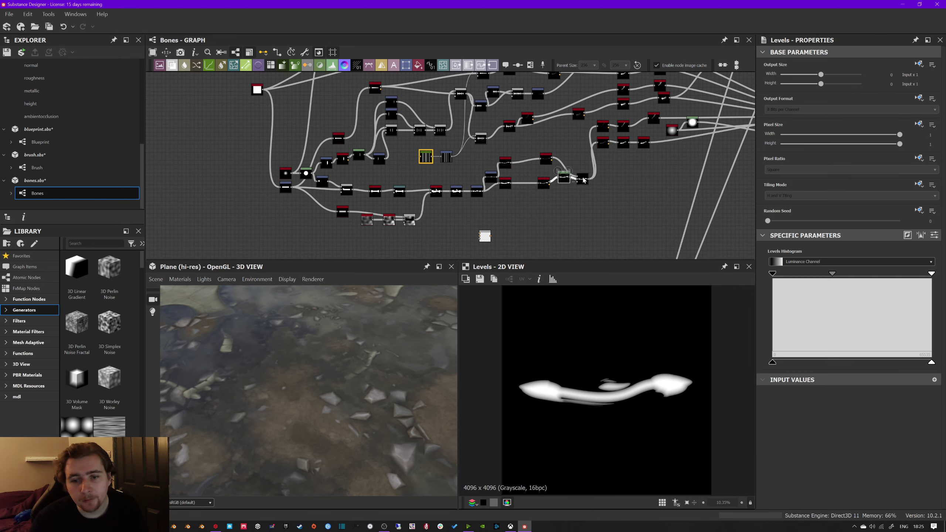
{"action": "double_click", "coordinate": [582, 178]}
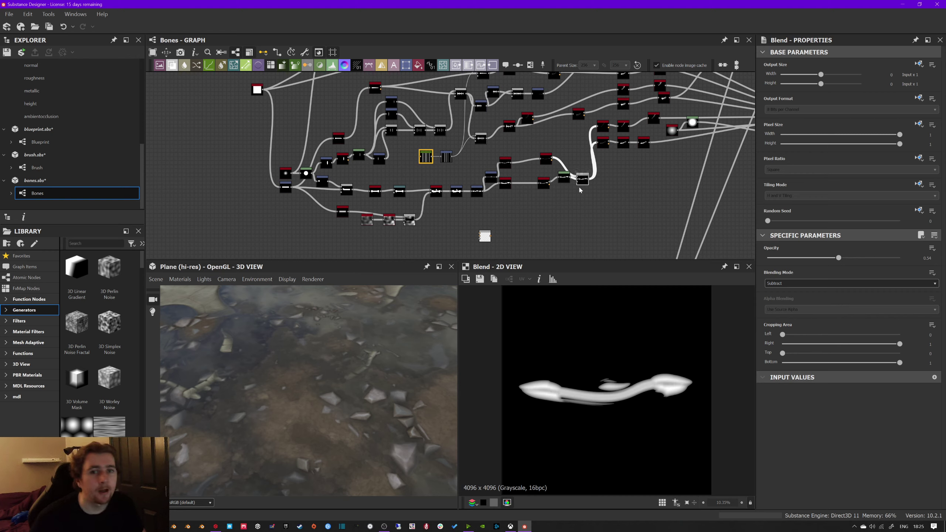
Step: Preview the output nodes of the bone branches, ending at the blur_hq_grayscale node of the spiked spine
{"action": "scroll", "coordinate": [611, 152], "scroll_direction": "down", "scroll_amount": 1}
{"action": "middle_click_drag", "start_coordinate": [610, 151], "coordinate": [529, 178]}
{"action": "double_click", "coordinate": [523, 171]}
{"action": "double_click", "coordinate": [565, 151]}
{"action": "middle_click_drag", "start_coordinate": [564, 153], "coordinate": [552, 159]}
{"action": "double_click", "coordinate": [560, 145]}
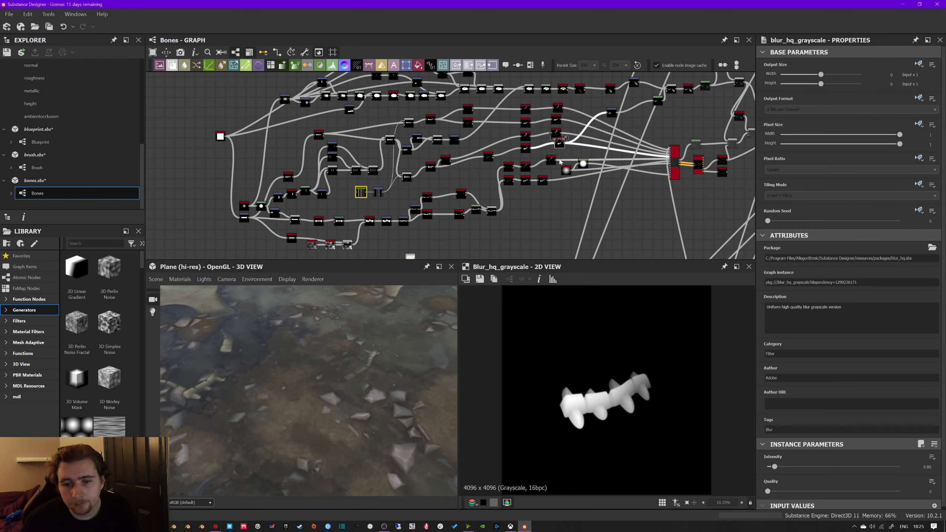
Step: Preview the spine's swirl_grayscale node and the Max (Lighten) Blend that forms its spikes
{"action": "scroll", "coordinate": [424, 170], "scroll_direction": "up", "scroll_amount": 2}
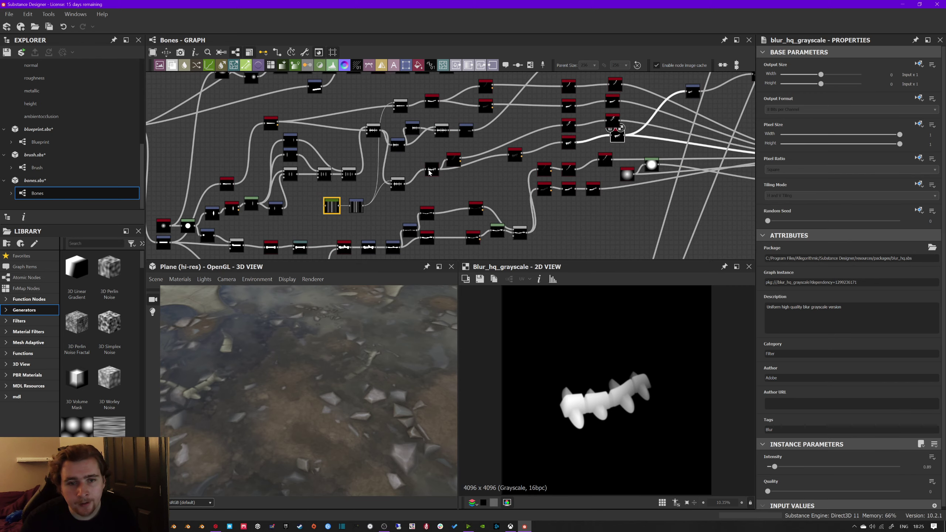
{"action": "double_click", "coordinate": [429, 169]}
{"action": "middle_click_drag", "start_coordinate": [363, 184], "coordinate": [485, 184]}
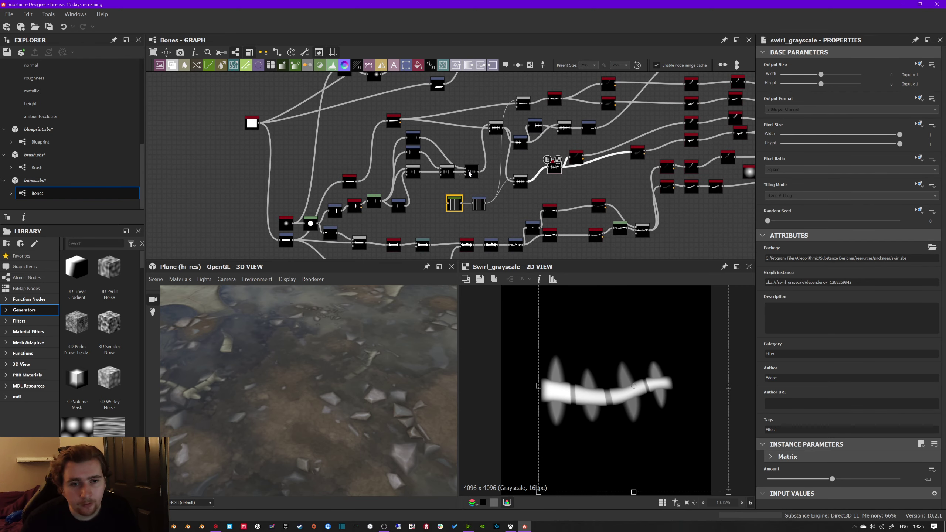
{"action": "double_click", "coordinate": [470, 172]}
{"action": "middle_click_drag", "start_coordinate": [561, 168], "coordinate": [513, 180]}
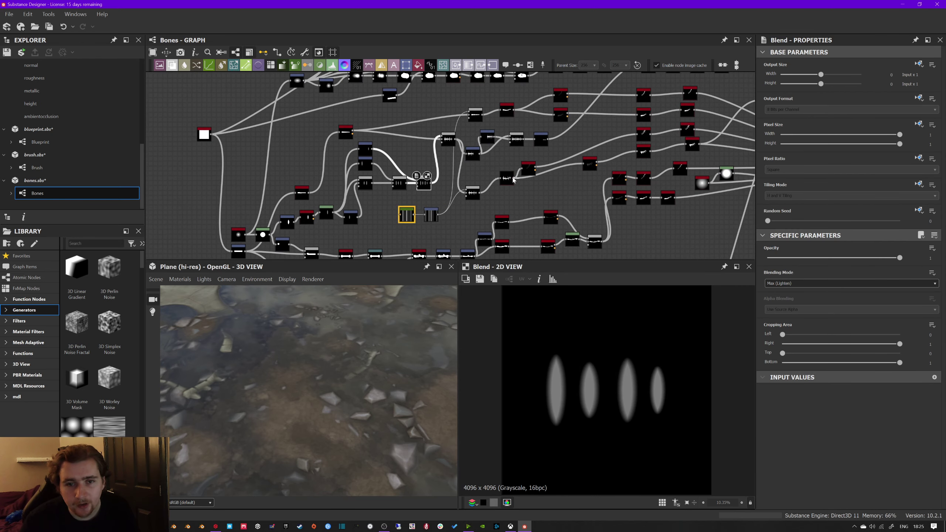
Step: Preview further spine branch nodes, ending at the blur_hq_grayscale node of the spine without spikes
{"action": "double_click", "coordinate": [472, 153]}
{"action": "middle_click_drag", "start_coordinate": [472, 153], "coordinate": [395, 179]}
{"action": "left_click", "coordinate": [568, 161]}
{"action": "double_click", "coordinate": [567, 161]}
{"action": "left_click", "coordinate": [611, 135]}
{"action": "double_click", "coordinate": [611, 135]}
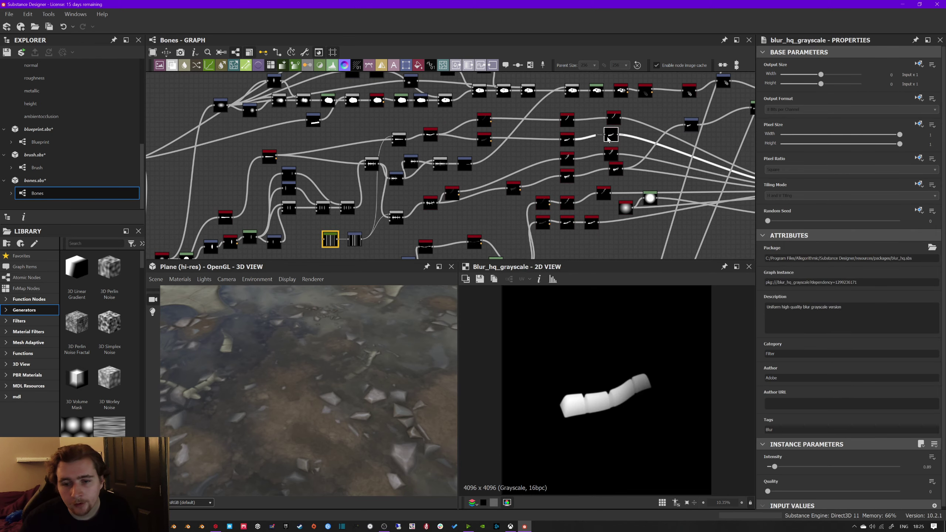
Step: Preview the auto_levels node of the spine branch and the blur_hq_grayscale node that finishes it
{"action": "middle_click_drag", "start_coordinate": [630, 140], "coordinate": [619, 158]}
{"action": "double_click", "coordinate": [556, 137]}
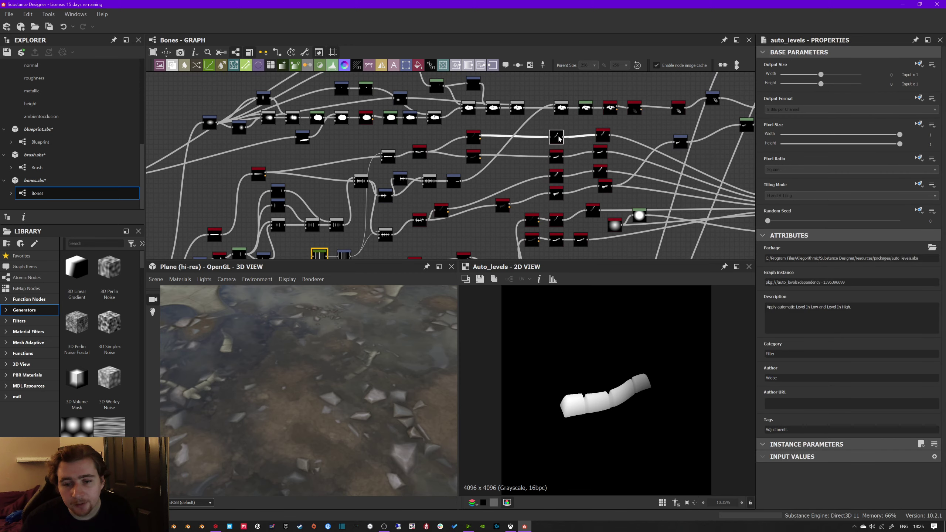
{"action": "double_click", "coordinate": [604, 135]}
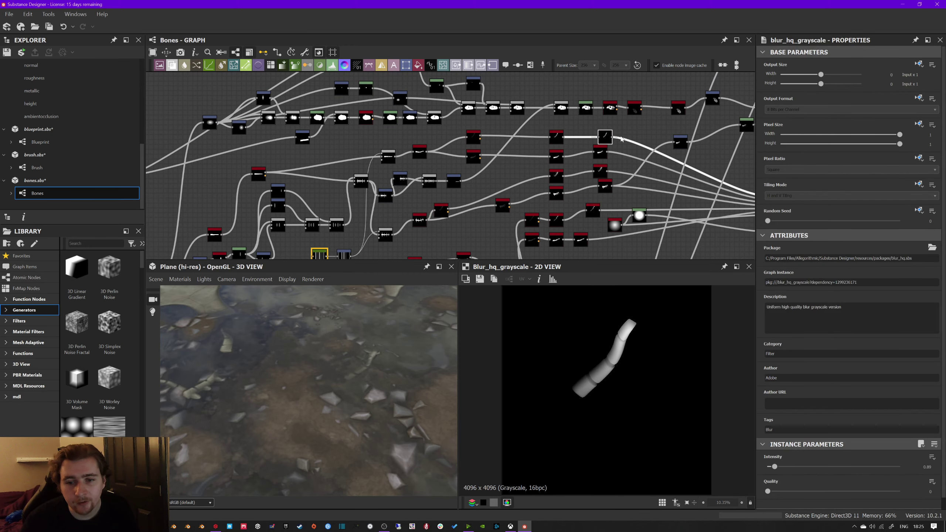
{"action": "middle_click_drag", "start_coordinate": [583, 129], "coordinate": [526, 137]}
Step: Preview the skull's bevel node and the nodes after it, ending at its Transformation 2D node
{"action": "double_click", "coordinate": [505, 117]}
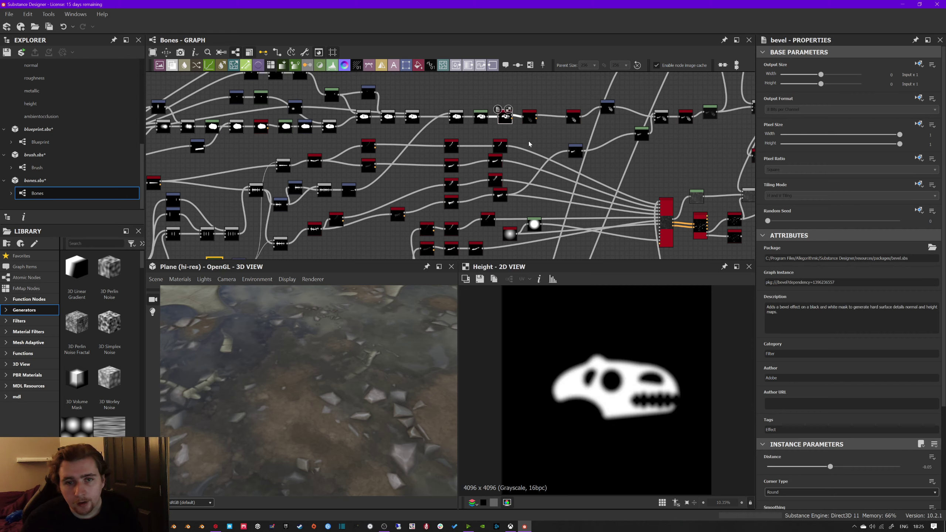
{"action": "middle_click_drag", "start_coordinate": [566, 153], "coordinate": [653, 170]}
{"action": "middle_click_drag", "start_coordinate": [431, 149], "coordinate": [254, 145]}
{"action": "double_click", "coordinate": [483, 129]}
{"action": "double_click", "coordinate": [518, 120]}
Step: Inspect the splatter node that collects all bone shapes and the shape_splatter_data_extract node it feeds
{"action": "middle_click_drag", "start_coordinate": [471, 109], "coordinate": [389, 131]}
{"action": "scroll", "coordinate": [485, 162], "scroll_direction": "down", "scroll_amount": 2}
{"action": "middle_click_drag", "start_coordinate": [602, 234], "coordinate": [475, 153]}
{"action": "left_click", "coordinate": [402, 174]}
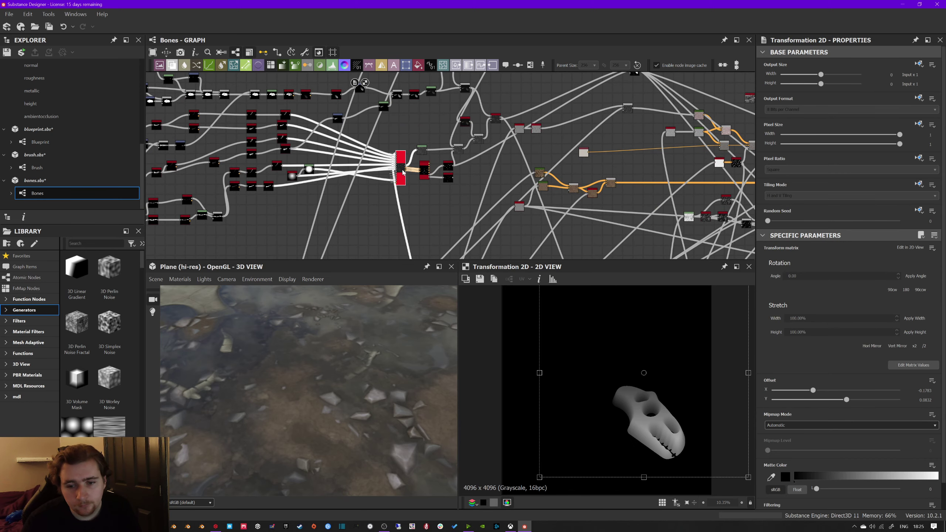
{"action": "double_click", "coordinate": [426, 175]}
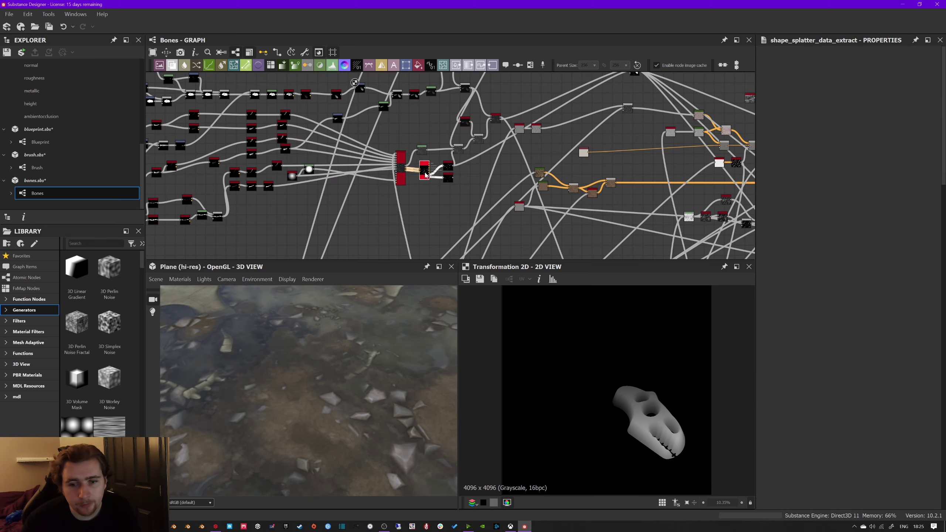
Step: Preview the height_blend node that merges the bones with the ground and the invert_grayscale node further along its connection
{"action": "middle_click_drag", "start_coordinate": [495, 117], "coordinate": [439, 178]}
{"action": "double_click", "coordinate": [439, 179]}
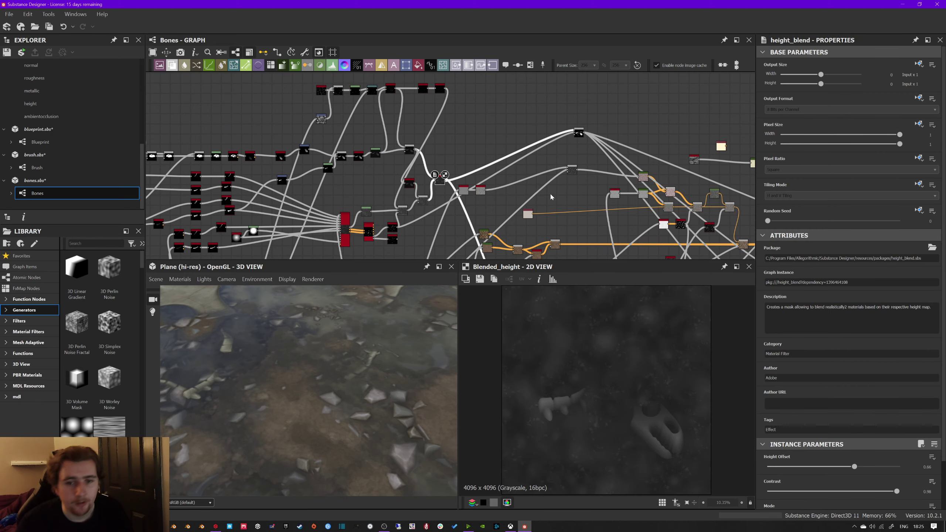
{"action": "middle_click_drag", "start_coordinate": [557, 175], "coordinate": [477, 133]}
{"action": "middle_click_drag", "start_coordinate": [477, 211], "coordinate": [390, 123]}
{"action": "middle_click_drag", "start_coordinate": [407, 212], "coordinate": [410, 139]}
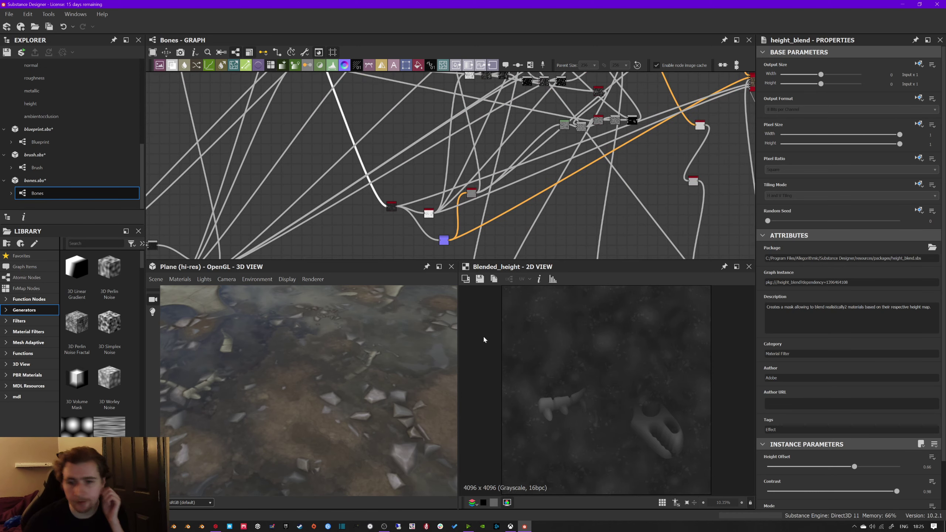
{"action": "middle_click_drag", "start_coordinate": [403, 201], "coordinate": [393, 190]}
{"action": "left_click", "coordinate": [381, 198]}
{"action": "double_click", "coordinate": [380, 198]}
Step: Preview the water_level node before the outputs and examine its Basecolor result up close
{"action": "middle_click_drag", "start_coordinate": [496, 180], "coordinate": [370, 183]}
{"action": "middle_click_drag", "start_coordinate": [446, 164], "coordinate": [413, 215]}
{"action": "middle_click_drag", "start_coordinate": [574, 152], "coordinate": [522, 171]}
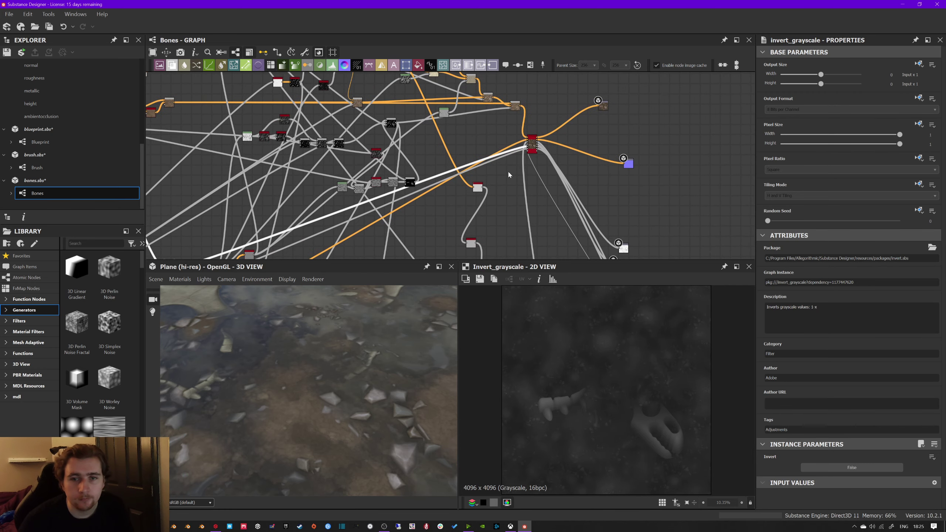
{"action": "left_click", "coordinate": [533, 147]}
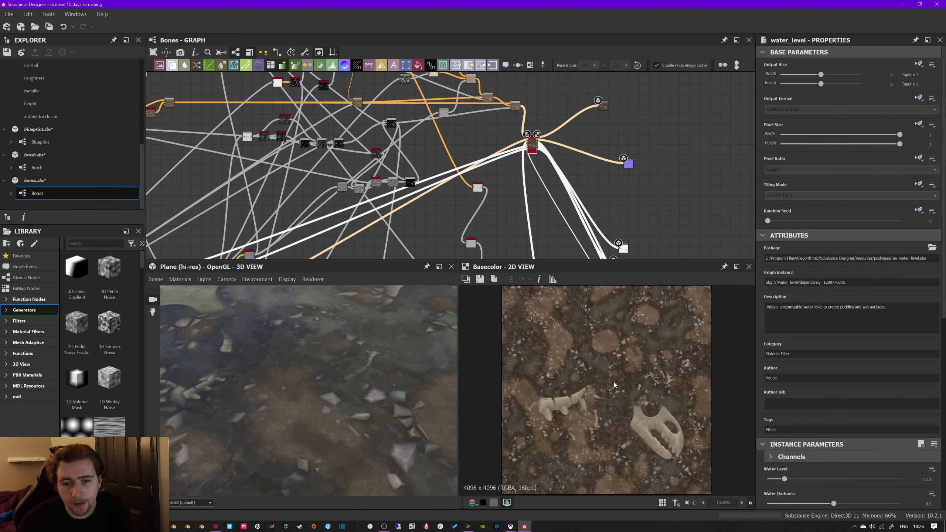
{"action": "scroll", "coordinate": [613, 384], "scroll_direction": "up", "scroll_amount": 5}
{"action": "scroll", "coordinate": [533, 128], "scroll_direction": "up", "scroll_amount": 2}
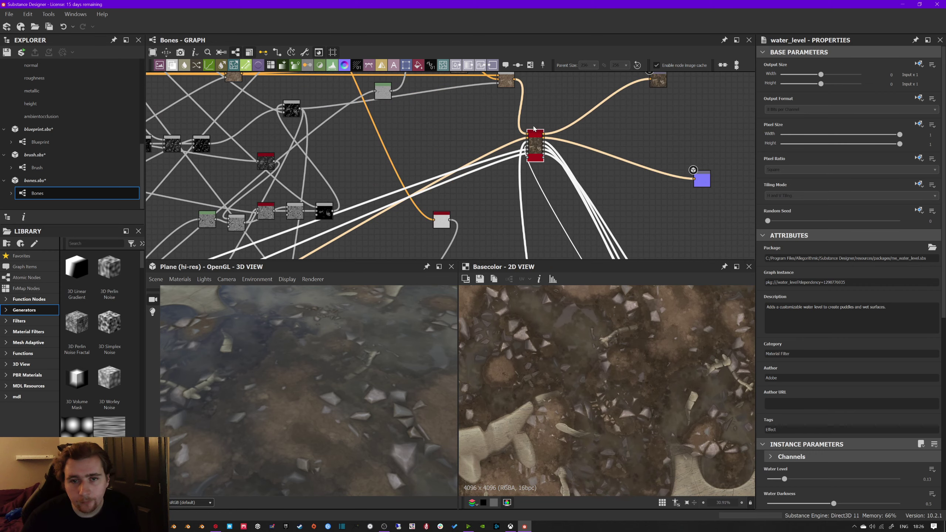
{"action": "scroll", "coordinate": [533, 128], "scroll_direction": "up", "scroll_amount": 3}
{"action": "scroll", "coordinate": [451, 203], "scroll_direction": "down", "scroll_amount": 3}
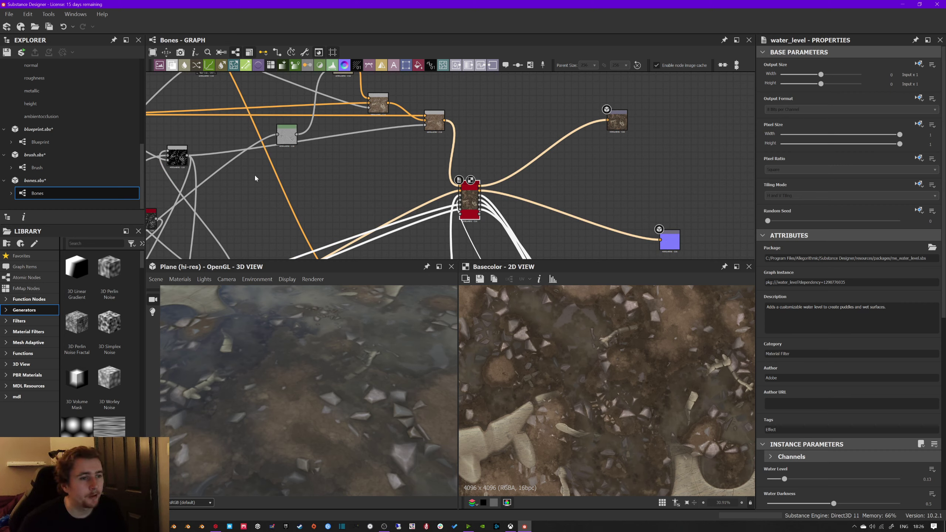
Step: Look over the Bones graph back from its outputs, box-selecting its node groups to review the overall structure
{"action": "scroll", "coordinate": [378, 183], "scroll_direction": "down", "scroll_amount": 3}
{"action": "middle_click_drag", "start_coordinate": [385, 173], "coordinate": [512, 158]}
{"action": "scroll", "coordinate": [484, 173], "scroll_direction": "down", "scroll_amount": 4}
{"action": "middle_click_drag", "start_coordinate": [331, 153], "coordinate": [465, 165]}
{"action": "middle_click_drag", "start_coordinate": [298, 150], "coordinate": [378, 113]}
{"action": "scroll", "coordinate": [308, 176], "scroll_direction": "down", "scroll_amount": 3}
{"action": "left_click_drag", "start_coordinate": [187, 168], "coordinate": [404, 263]}
{"action": "left_click", "coordinate": [228, 130]}
{"action": "middle_click_drag", "start_coordinate": [228, 130], "coordinate": [227, 210]}
{"action": "left_click_drag", "start_coordinate": [201, 117], "coordinate": [405, 208]}
{"action": "middle_click_drag", "start_coordinate": [424, 198], "coordinate": [326, 190]}
{"action": "left_click", "coordinate": [305, 201]}
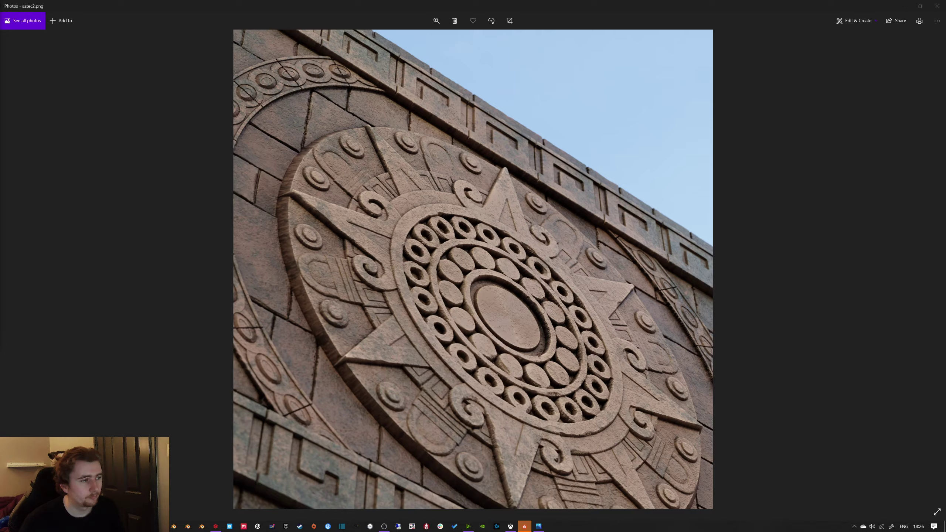
Step: Browse the Aztec material renders from aztec2.png through aztec3.png and aztec4.png
{"action": "key", "text": "Right"}
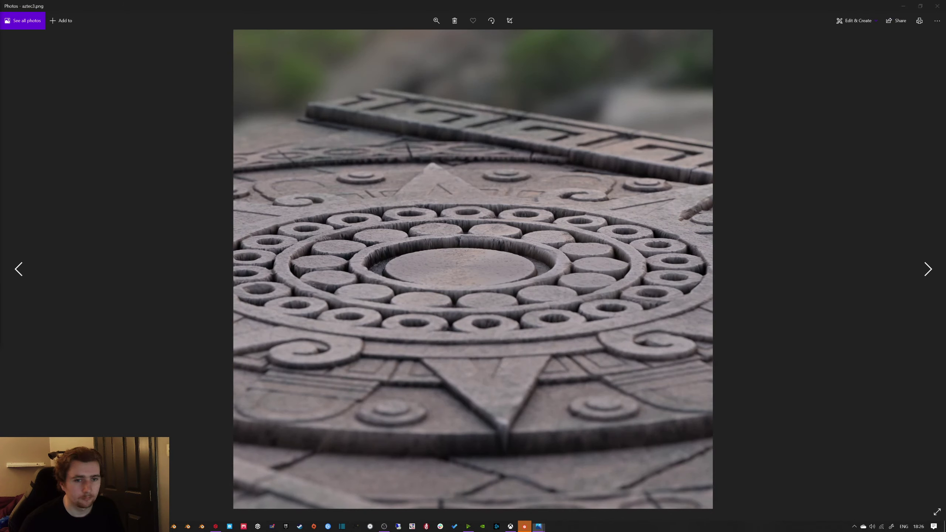
{"action": "key", "text": "Right"}
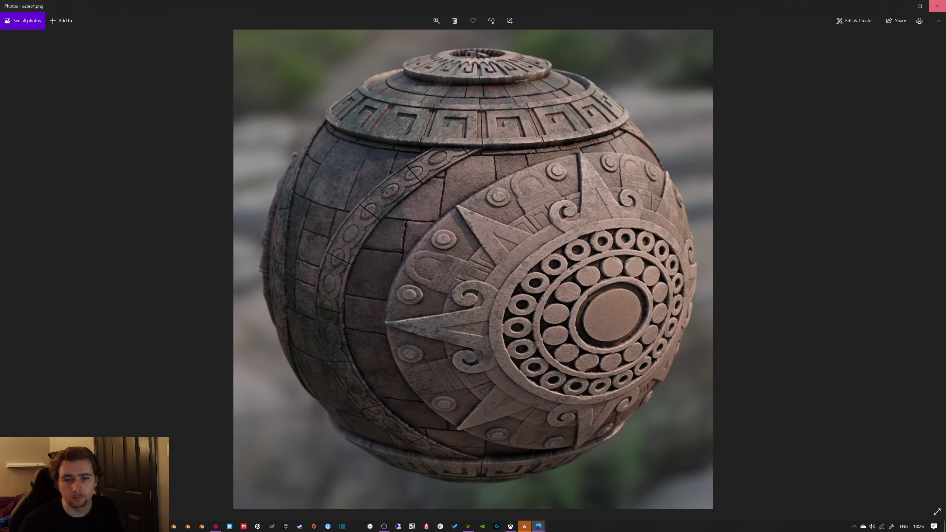
{"action": "key", "text": "Right"}
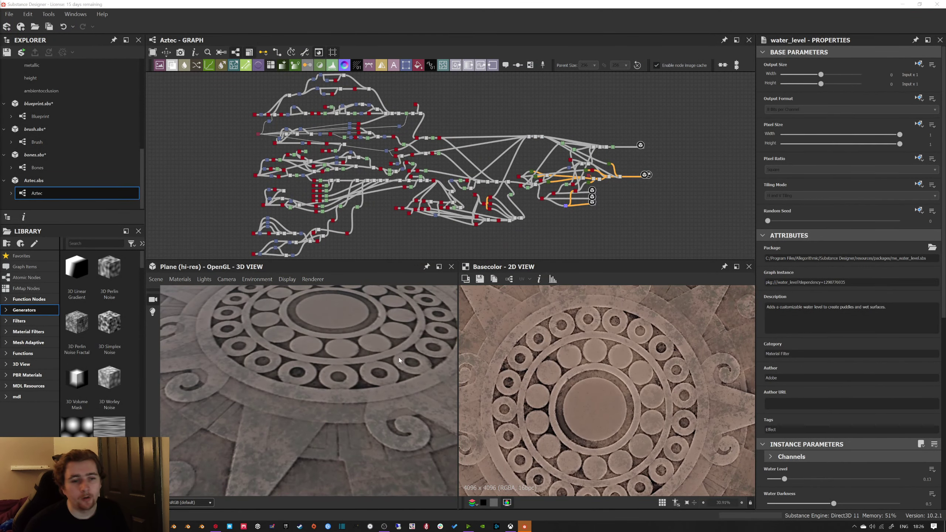
Step: Examine the Aztec material in 3D and preview the polygon_2 node that starts the graph's ring branch
{"action": "left_click_drag", "start_coordinate": [399, 383], "coordinate": [354, 375]}
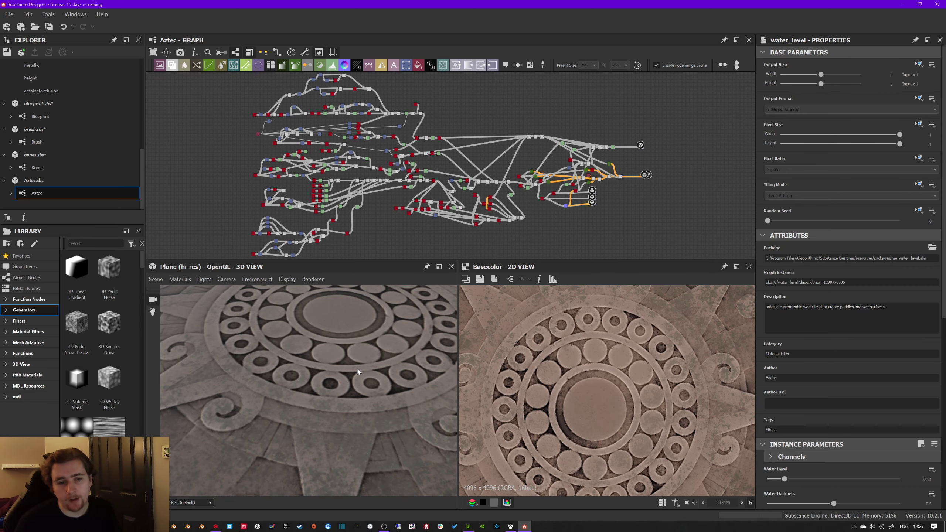
{"action": "middle_click_drag", "start_coordinate": [356, 169], "coordinate": [386, 174]}
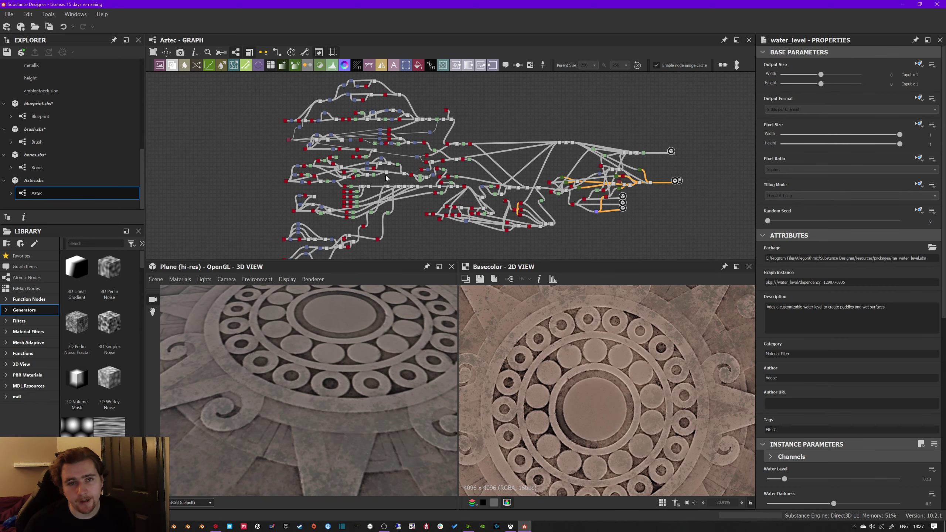
{"action": "scroll", "coordinate": [377, 118], "scroll_direction": "up", "scroll_amount": 4}
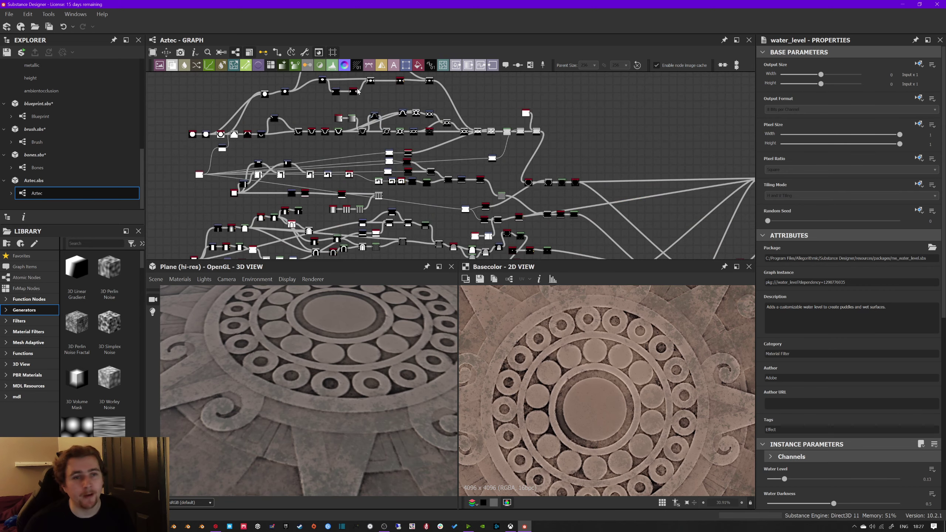
{"action": "double_click", "coordinate": [192, 135]}
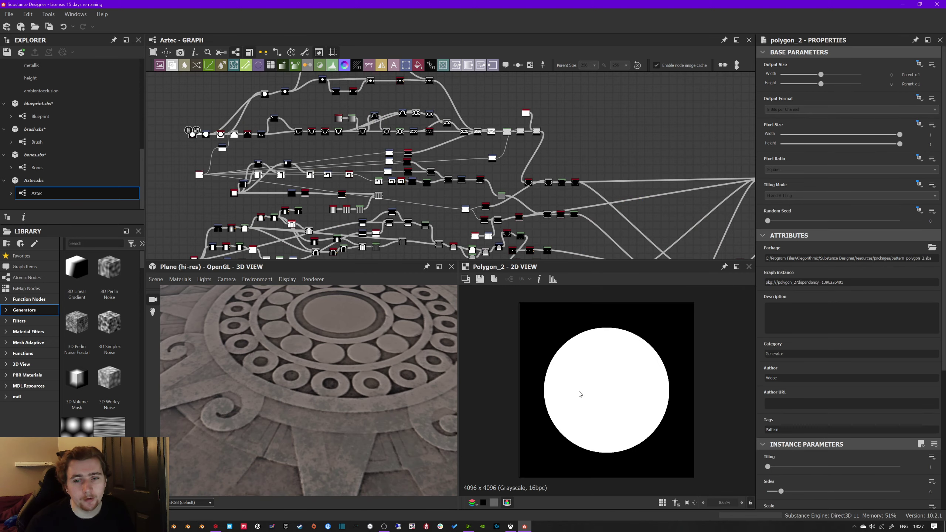
{"action": "middle_click_drag", "start_coordinate": [231, 157], "coordinate": [243, 200]}
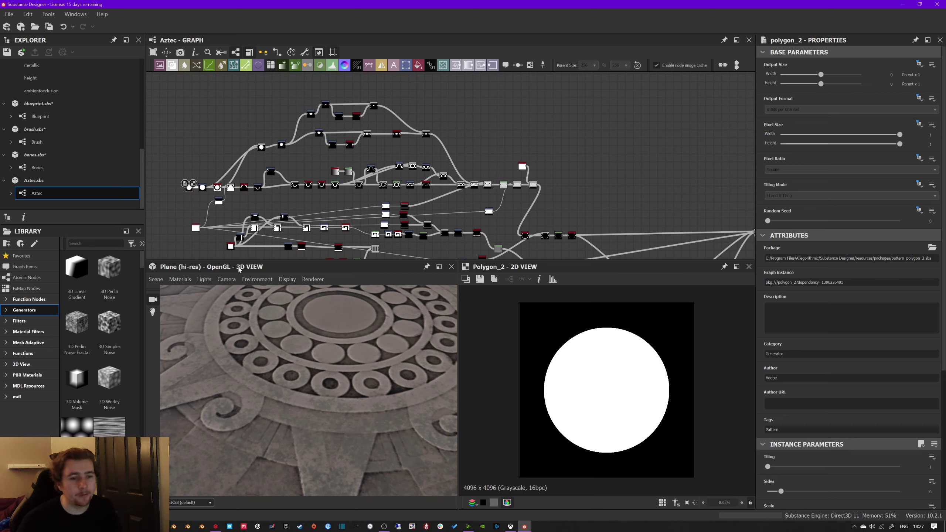
Step: Examine the whole Aztec plane in 3D and box-select the shape-building section of its graph
{"action": "scroll", "coordinate": [370, 391], "scroll_direction": "down", "scroll_amount": 3}
{"action": "left_click_drag", "start_coordinate": [369, 390], "coordinate": [337, 387]}
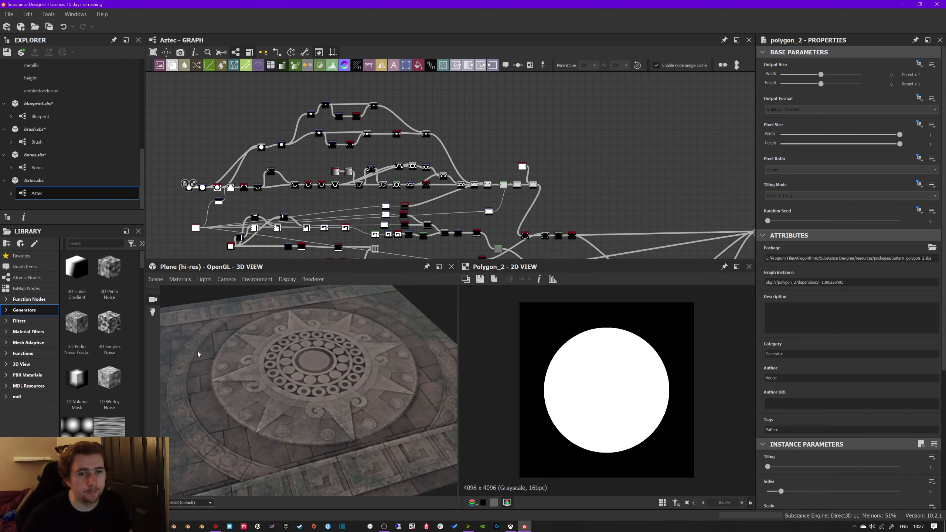
{"action": "scroll", "coordinate": [325, 137], "scroll_direction": "down", "scroll_amount": 8}
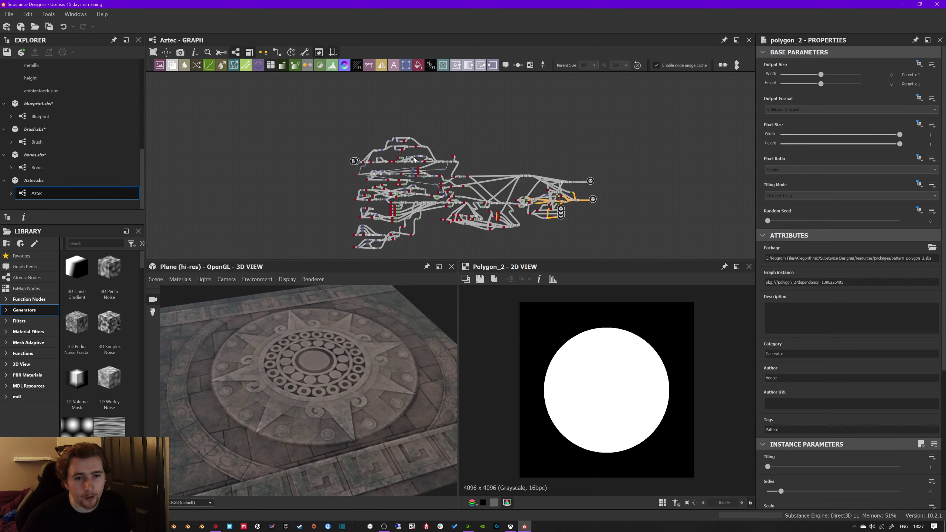
{"action": "left_click_drag", "start_coordinate": [320, 128], "coordinate": [427, 243]}
{"action": "left_click", "coordinate": [427, 243]}
{"action": "left_click_drag", "start_coordinate": [311, 101], "coordinate": [427, 235]}
{"action": "left_click", "coordinate": [428, 234]}
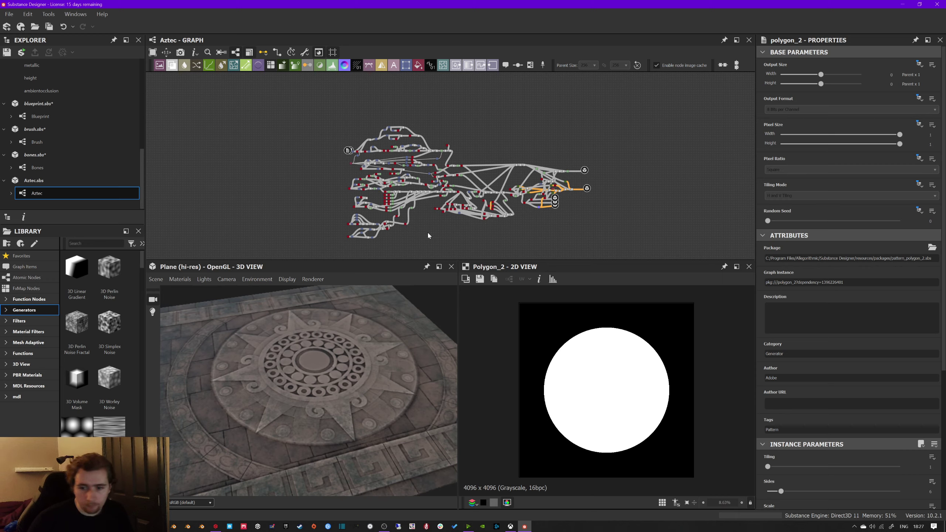
Step: Preview the Blend nodes that build the ovals, ending at the Max (Lighten) Blend placing them inside the interlocking rings
{"action": "scroll", "coordinate": [477, 216], "scroll_direction": "up", "scroll_amount": 10}
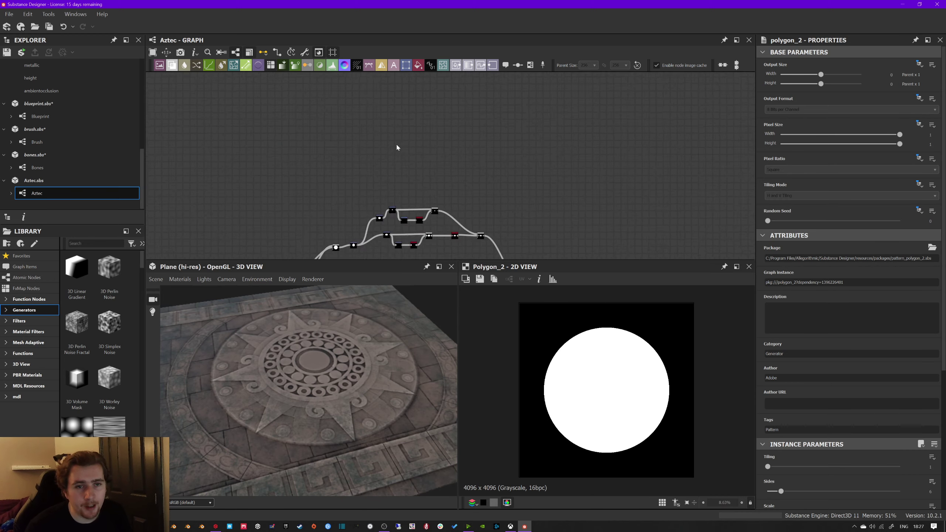
{"action": "scroll", "coordinate": [389, 123], "scroll_direction": "up", "scroll_amount": 5}
{"action": "double_click", "coordinate": [458, 195]}
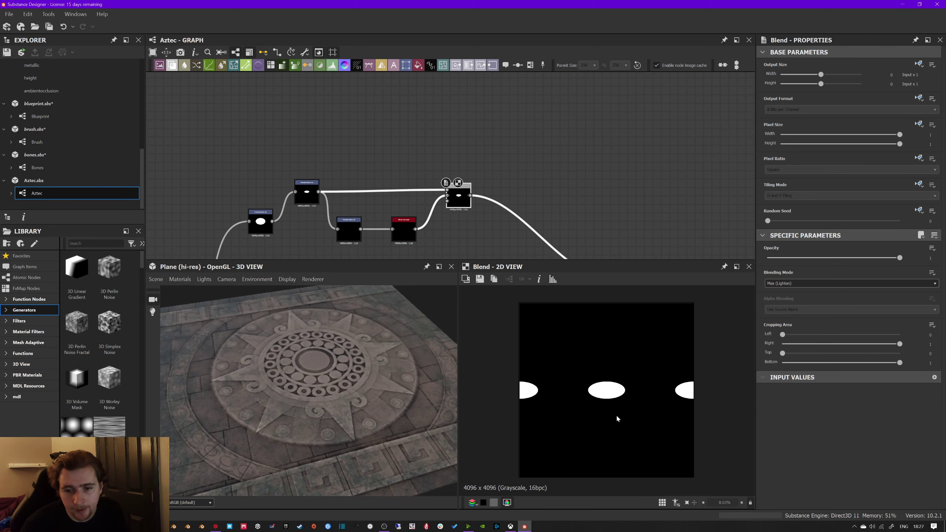
{"action": "middle_click_drag", "start_coordinate": [565, 249], "coordinate": [484, 171]}
{"action": "double_click", "coordinate": [542, 208]}
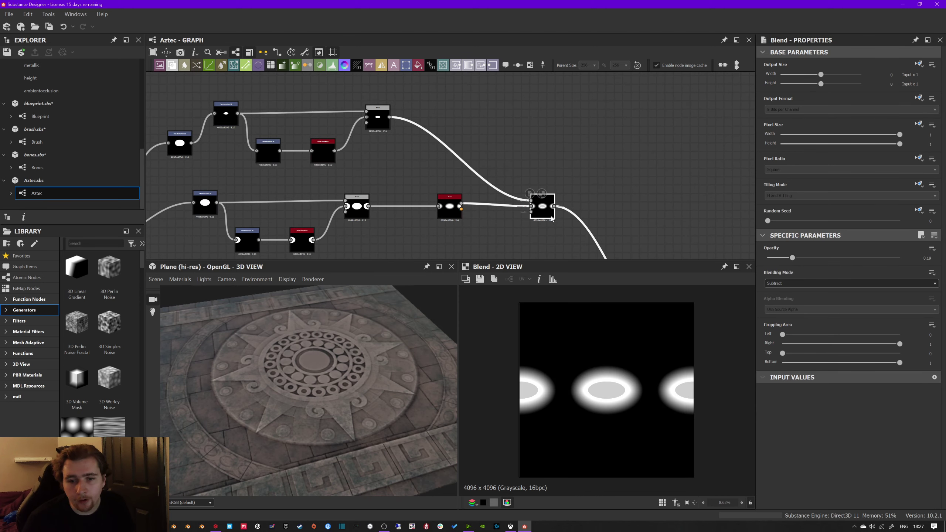
{"action": "scroll", "coordinate": [546, 214], "scroll_direction": "down", "scroll_amount": 1}
{"action": "middle_click_drag", "start_coordinate": [566, 246], "coordinate": [478, 166]}
{"action": "middle_click_drag", "start_coordinate": [523, 195], "coordinate": [391, 132]}
{"action": "double_click", "coordinate": [455, 185]}
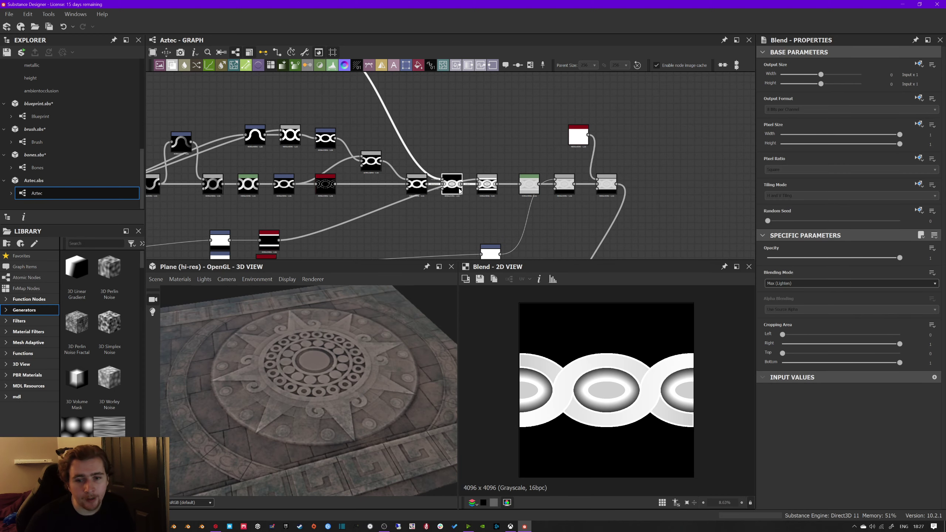
Step: Preview the half-ring's invert_grayscale and Transformation 2D nodes and the Max (Lighten) Blend that forms the wave
{"action": "middle_click_drag", "start_coordinate": [280, 171], "coordinate": [829, 171]}
{"action": "double_click", "coordinate": [391, 195]}
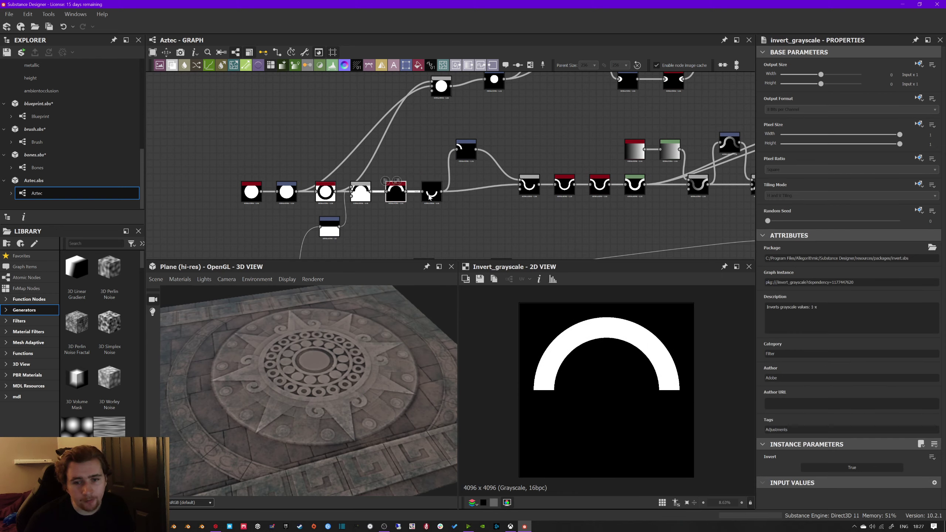
{"action": "double_click", "coordinate": [469, 152]}
{"action": "double_click", "coordinate": [537, 191]}
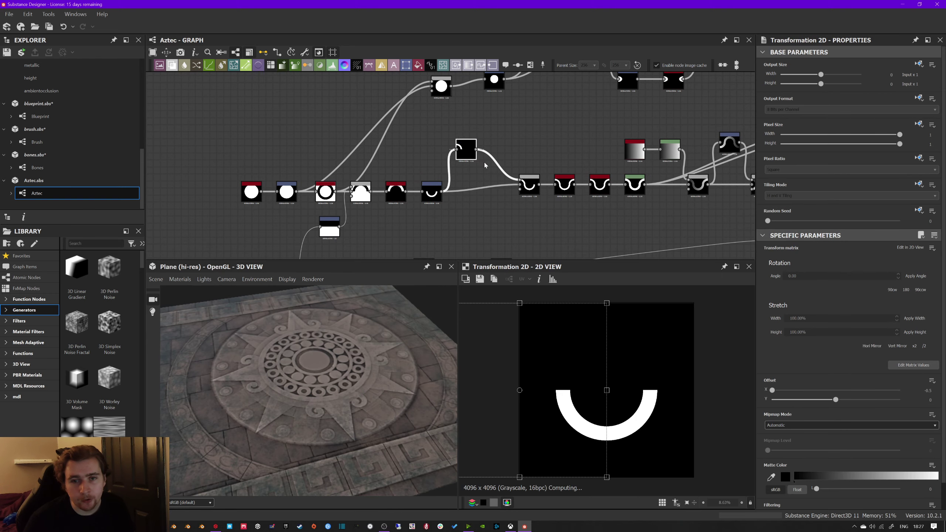
{"action": "middle_click_drag", "start_coordinate": [537, 191], "coordinate": [423, 172]}
{"action": "double_click", "coordinate": [484, 164]}
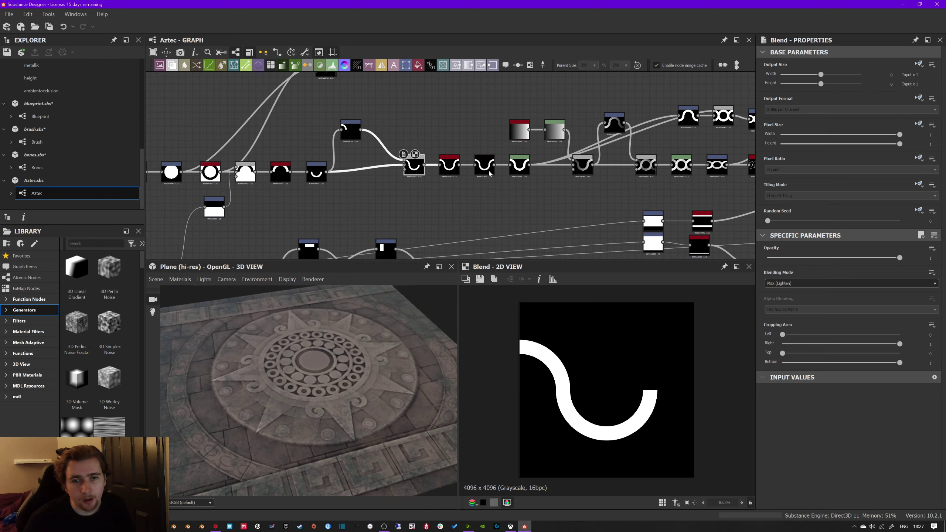
Step: Preview the nodes after the wave, ending at the Max (Lighten) Blend that interlaces two gradient-shaded waves
{"action": "middle_click_drag", "start_coordinate": [542, 191], "coordinate": [372, 180]}
{"action": "double_click", "coordinate": [415, 159]}
{"action": "middle_click_drag", "start_coordinate": [444, 166], "coordinate": [358, 157]}
{"action": "double_click", "coordinate": [384, 140]}
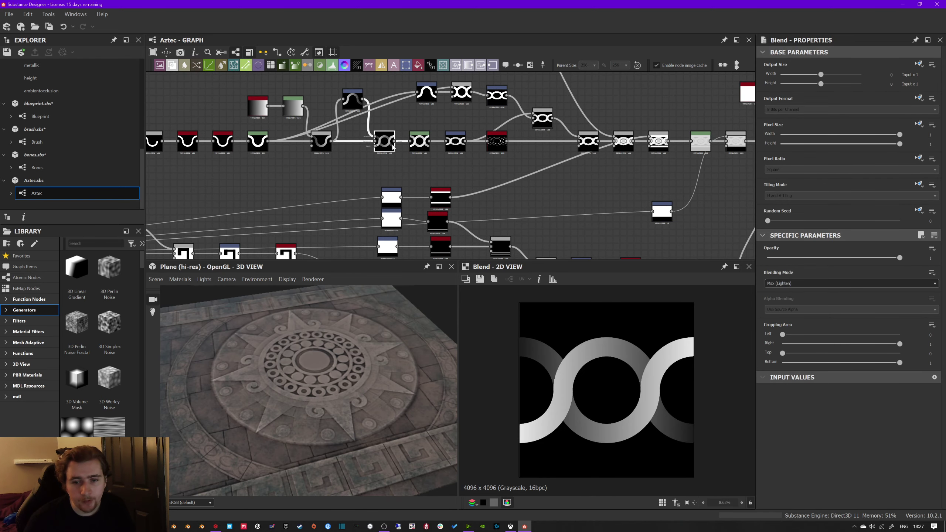
{"action": "middle_click_drag", "start_coordinate": [554, 247], "coordinate": [525, 252]}
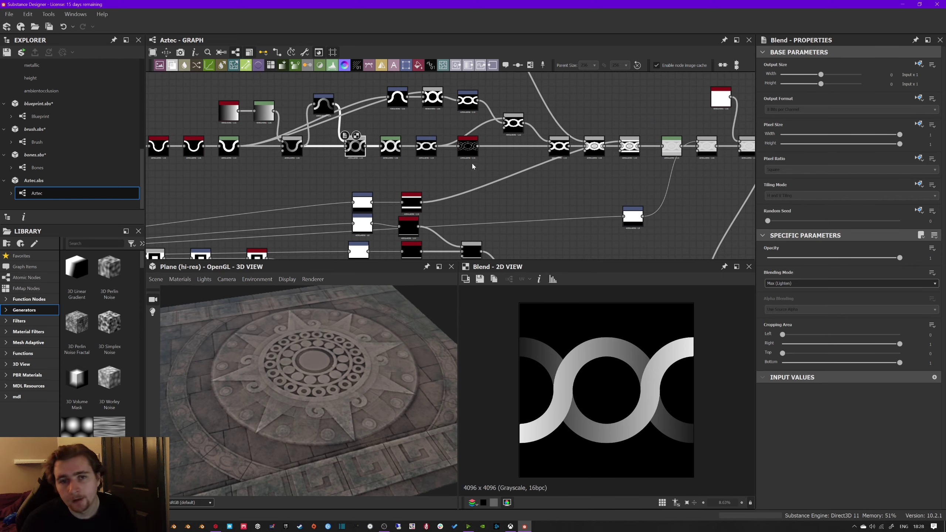
Step: Preview the final Blends of the ring band, ending with the Multiply Blend, and open the shape_mapper node it feeds
{"action": "double_click", "coordinate": [559, 146]}
{"action": "middle_click_drag", "start_coordinate": [534, 173], "coordinate": [474, 167]}
{"action": "double_click", "coordinate": [534, 140]}
{"action": "middle_click_drag", "start_coordinate": [554, 152], "coordinate": [497, 151]}
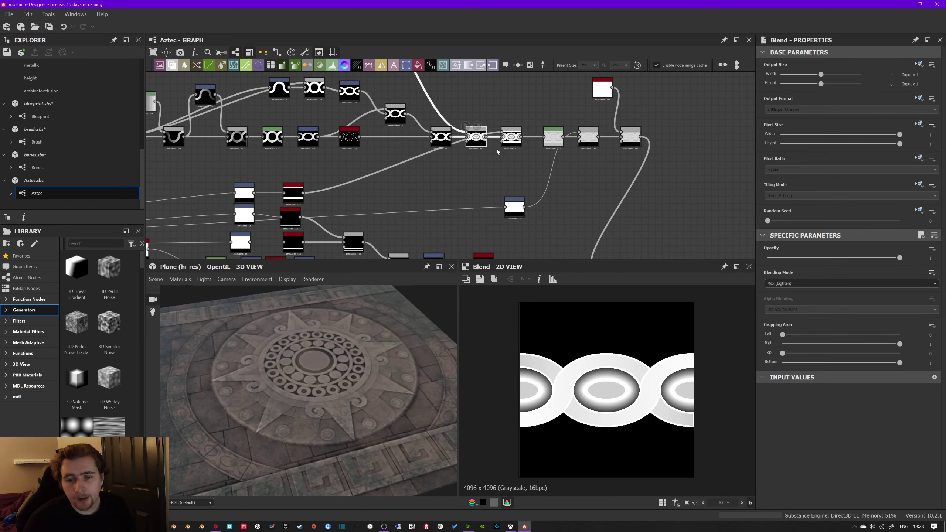
{"action": "double_click", "coordinate": [628, 140]}
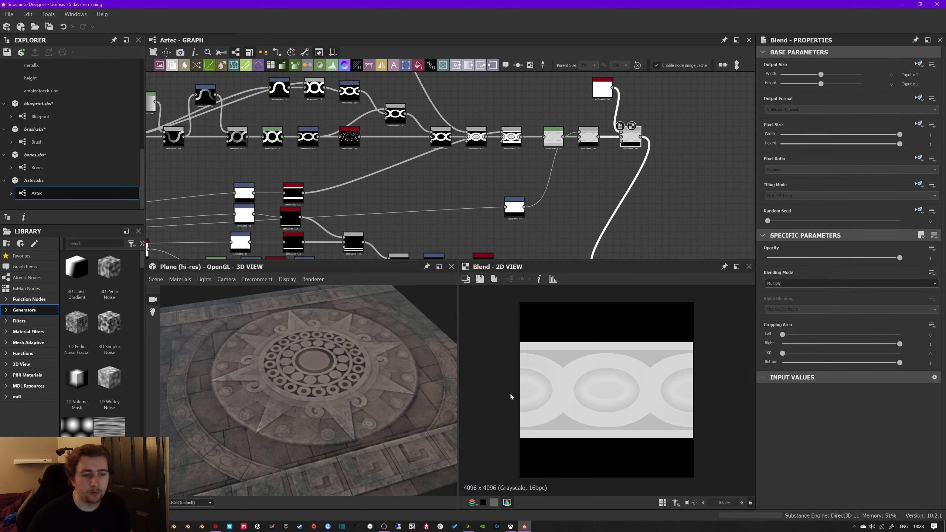
{"action": "middle_click_drag", "start_coordinate": [507, 224], "coordinate": [606, 177]}
{"action": "double_click", "coordinate": [587, 171]}
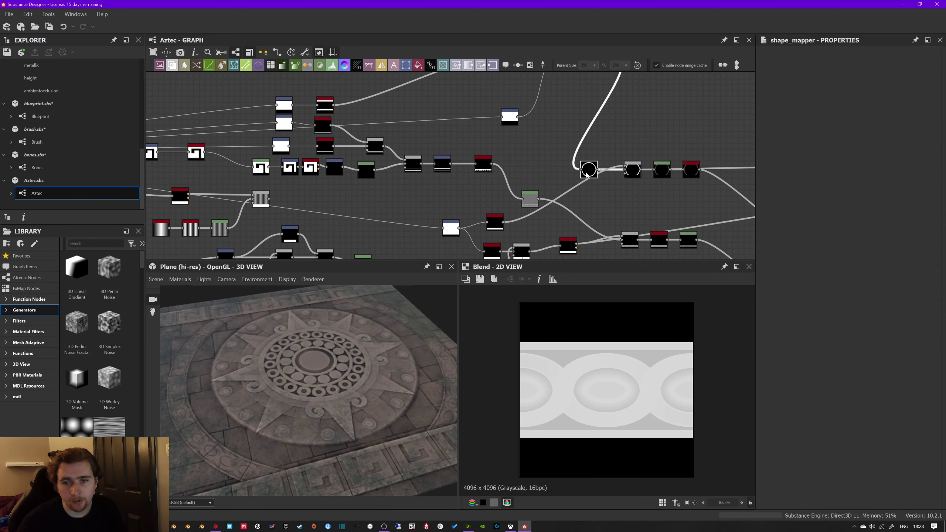
Step: Inspect the circular shape_mapper pattern and preview the early nodes of the Greek key shape, ending at its Subtract Blend
{"action": "scroll", "coordinate": [600, 356], "scroll_direction": "up", "scroll_amount": 3}
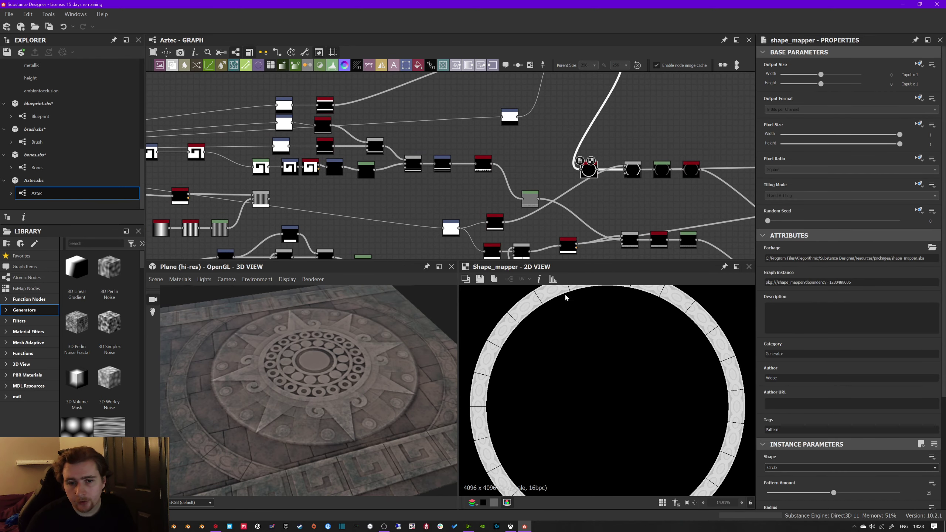
{"action": "scroll", "coordinate": [465, 162], "scroll_direction": "down", "scroll_amount": 5}
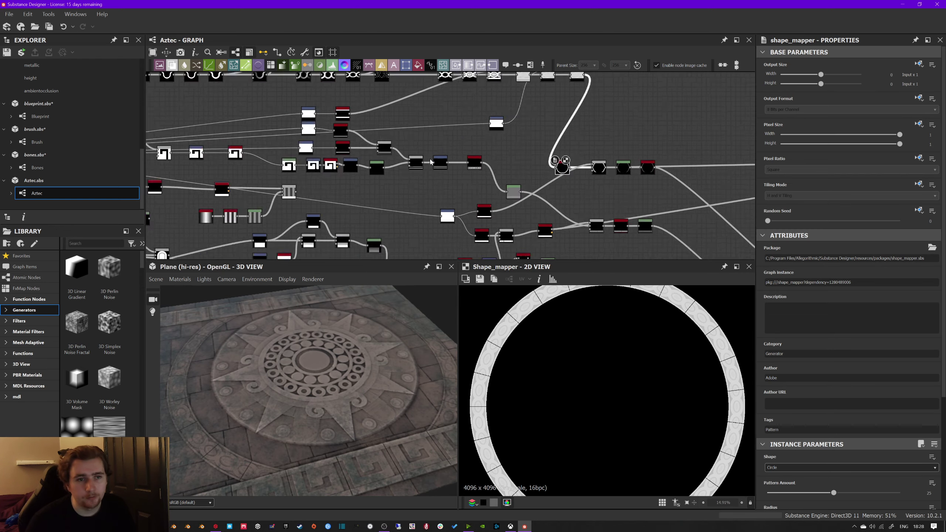
{"action": "middle_click_drag", "start_coordinate": [268, 160], "coordinate": [422, 202]}
{"action": "scroll", "coordinate": [395, 171], "scroll_direction": "up", "scroll_amount": 4}
{"action": "double_click", "coordinate": [348, 163]}
{"action": "double_click", "coordinate": [447, 154]}
{"action": "middle_click_drag", "start_coordinate": [605, 260], "coordinate": [523, 247]}
{"action": "double_click", "coordinate": [461, 162]}
{"action": "middle_click_drag", "start_coordinate": [498, 184], "coordinate": [426, 166]}
{"action": "scroll", "coordinate": [620, 386], "scroll_direction": "down", "scroll_amount": 6}
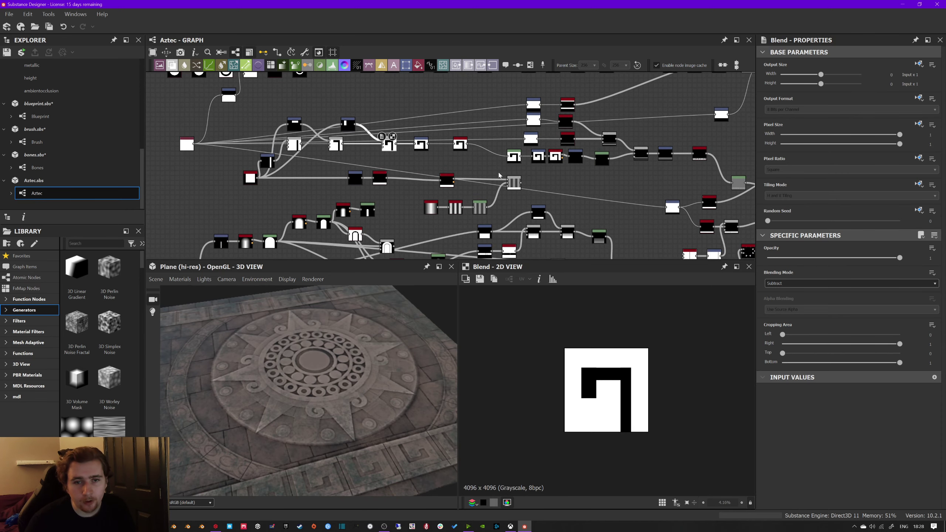
Step: Preview the rest of the Greek key chain through the bevel to mirror_grayscale, and compare it with the borders on the 3D plane
{"action": "double_click", "coordinate": [461, 150]}
{"action": "middle_click_drag", "start_coordinate": [538, 165], "coordinate": [489, 153]}
{"action": "double_click", "coordinate": [469, 147]}
{"action": "scroll", "coordinate": [512, 157], "scroll_direction": "up", "scroll_amount": 2}
{"action": "double_click", "coordinate": [487, 156]}
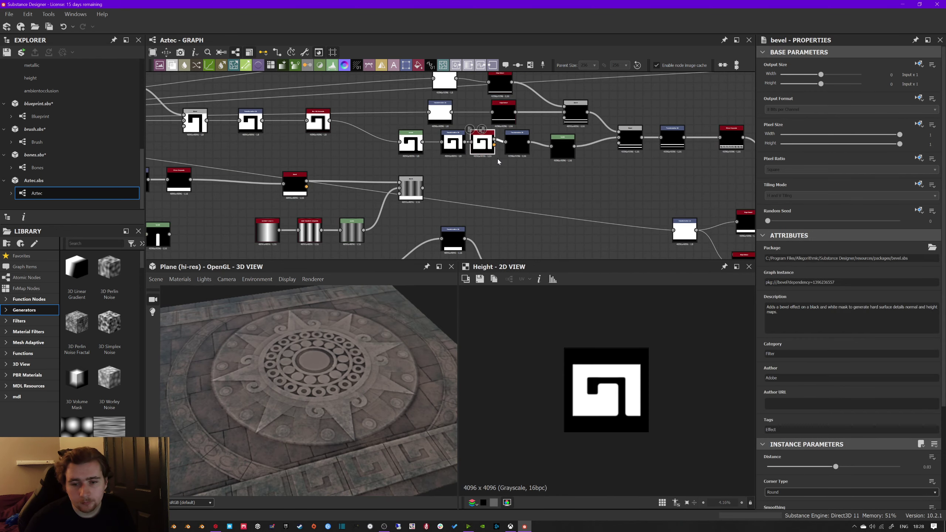
{"action": "middle_click_drag", "start_coordinate": [536, 163], "coordinate": [507, 152]}
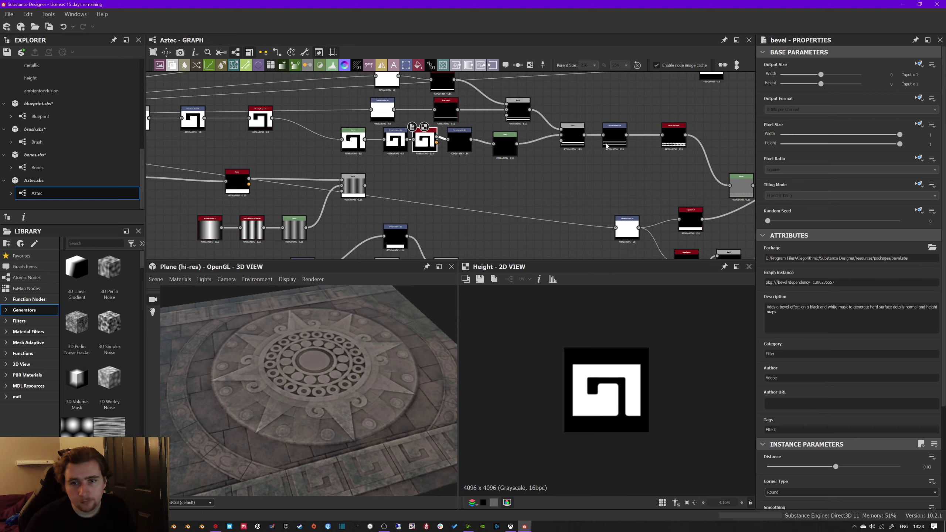
{"action": "double_click", "coordinate": [673, 137]}
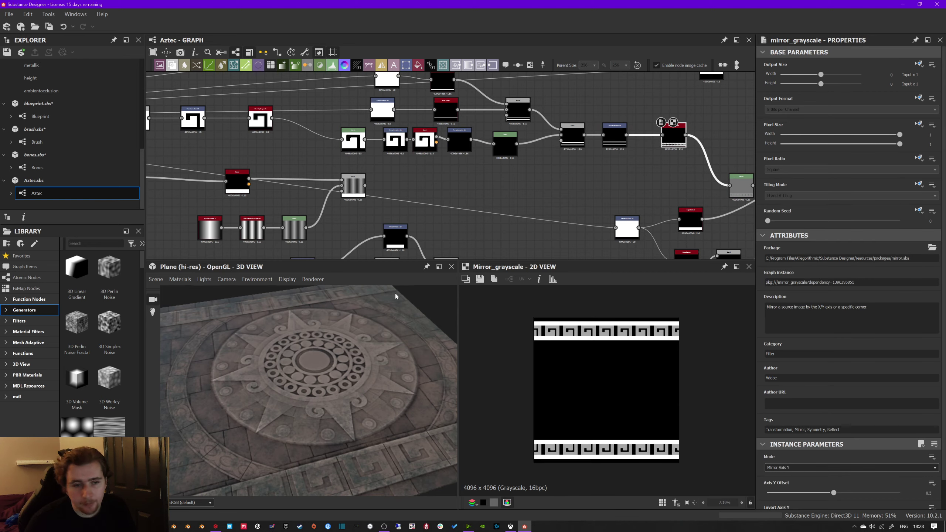
{"action": "left_click_drag", "start_coordinate": [359, 289], "coordinate": [416, 209]}
{"action": "scroll", "coordinate": [424, 182], "scroll_direction": "down", "scroll_amount": 3}
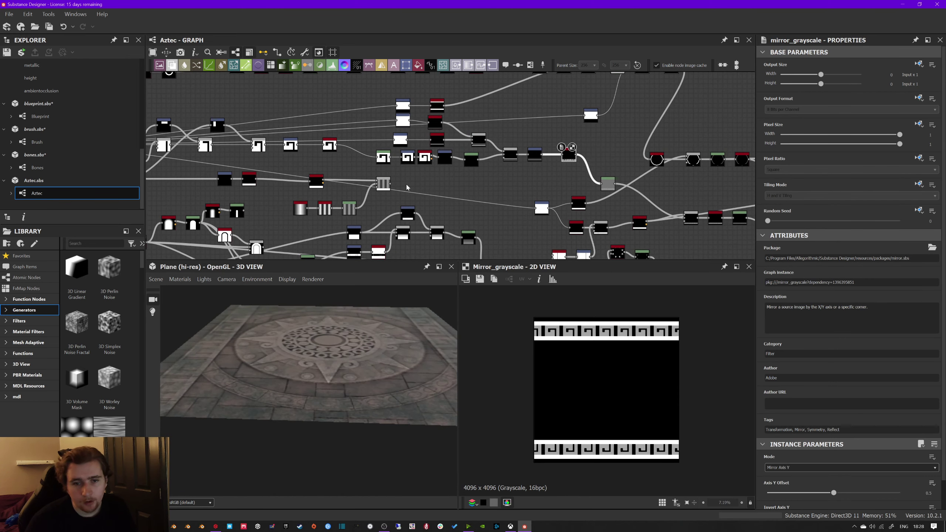
Step: Preview the panel border chain from polygon_2 and edge_detect to the Transformation 2D with Horizontal Tiling
{"action": "middle_click_drag", "start_coordinate": [492, 163], "coordinate": [684, 114]}
{"action": "middle_click_drag", "start_coordinate": [255, 247], "coordinate": [289, 217]}
{"action": "double_click", "coordinate": [272, 221]}
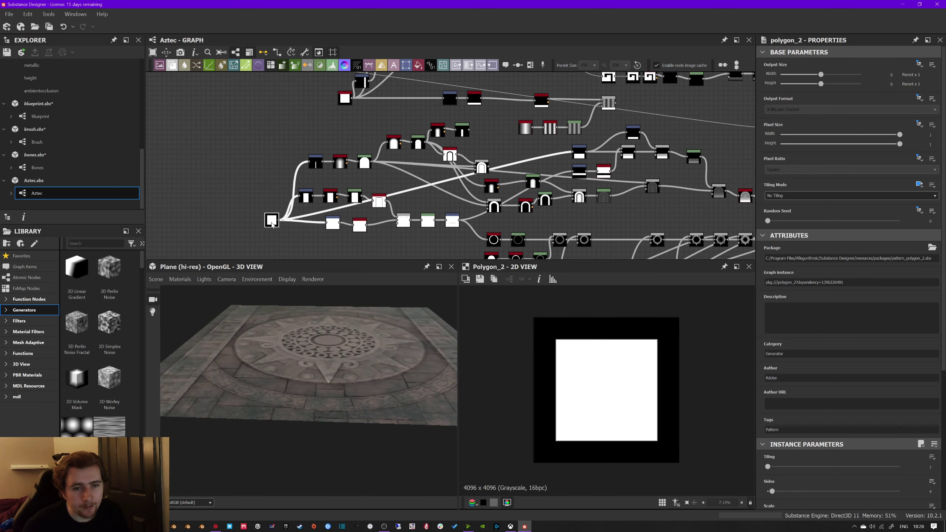
{"action": "double_click", "coordinate": [382, 204]}
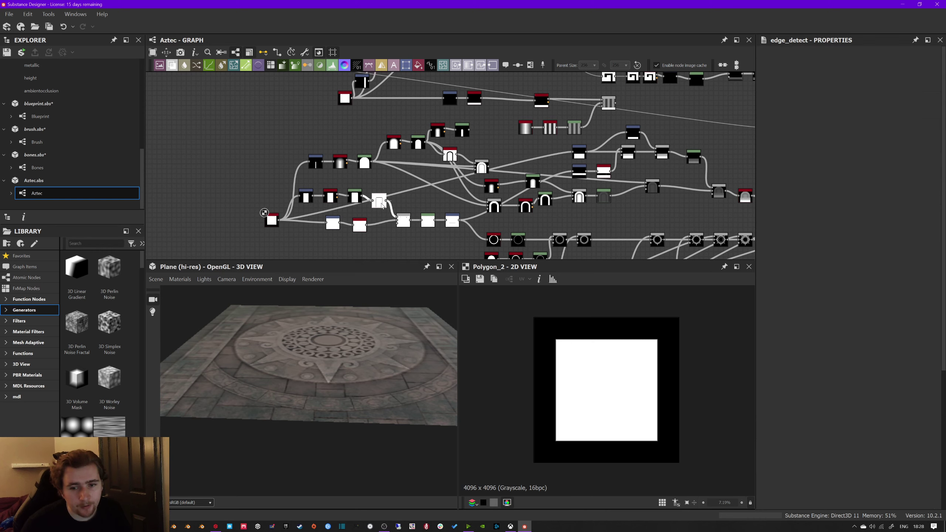
{"action": "double_click", "coordinate": [454, 224]}
{"action": "middle_click_drag", "start_coordinate": [455, 227], "coordinate": [411, 217]}
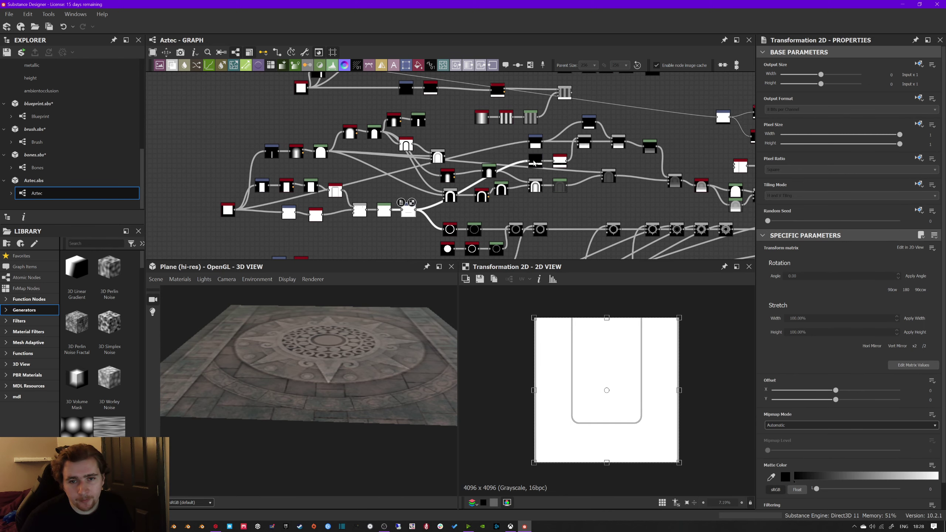
{"action": "double_click", "coordinate": [534, 161]}
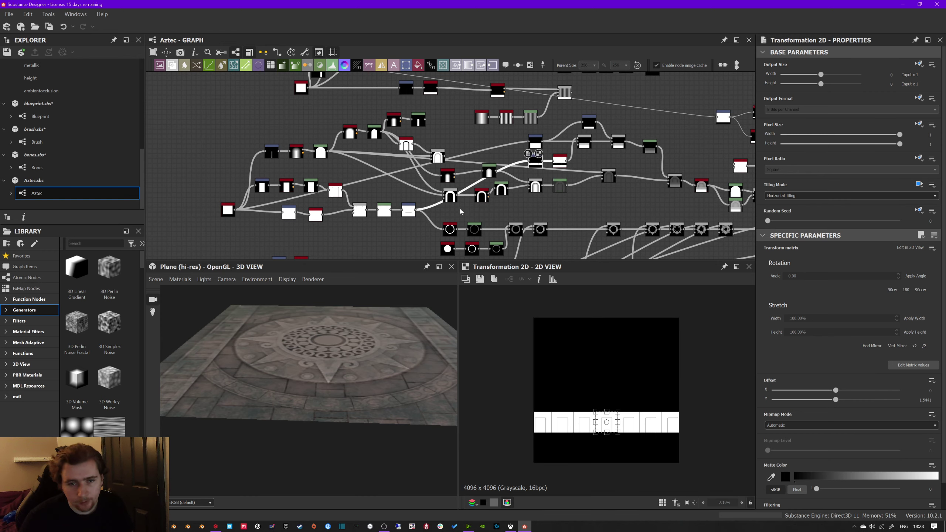
Step: Preview the arch nodes, from the Subtract Blend outline and the Levels masks to the final bevelled arch Blend and its Levels
{"action": "double_click", "coordinate": [451, 197]}
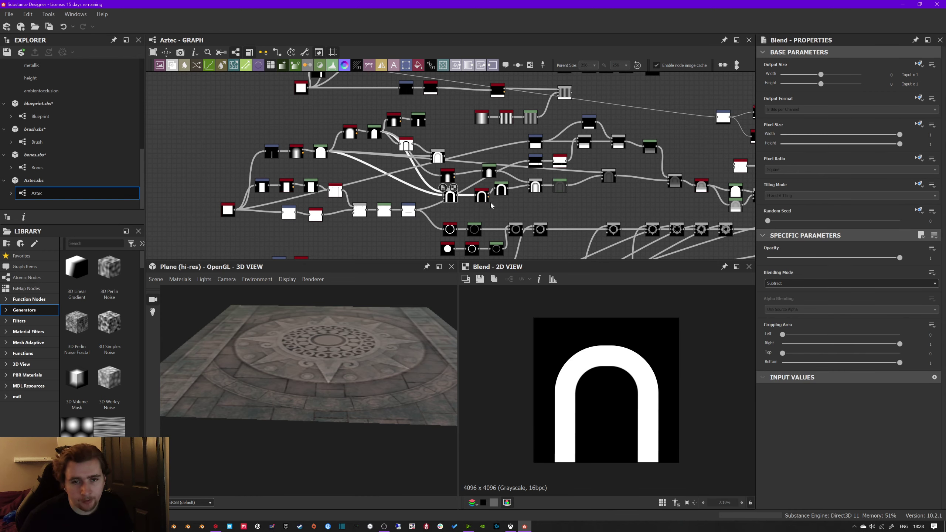
{"action": "double_click", "coordinate": [273, 152]}
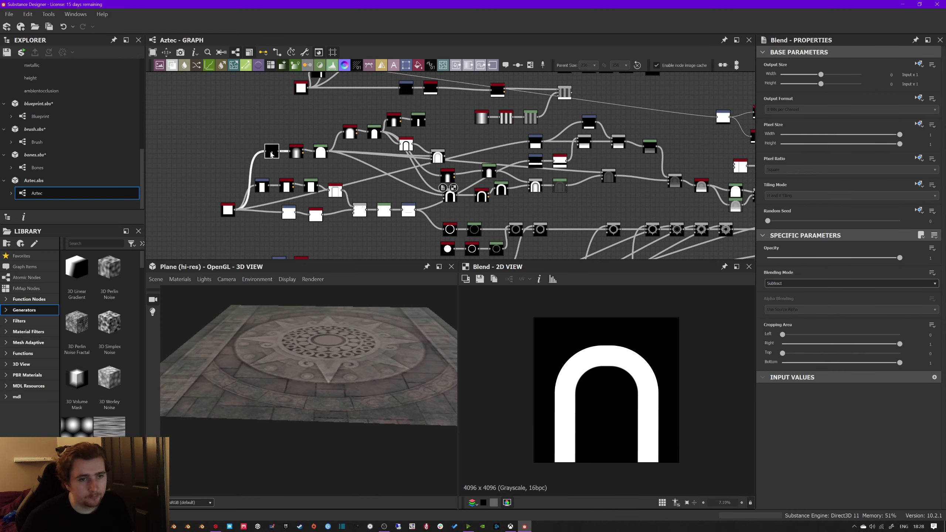
{"action": "double_click", "coordinate": [298, 154]}
{"action": "double_click", "coordinate": [374, 133]}
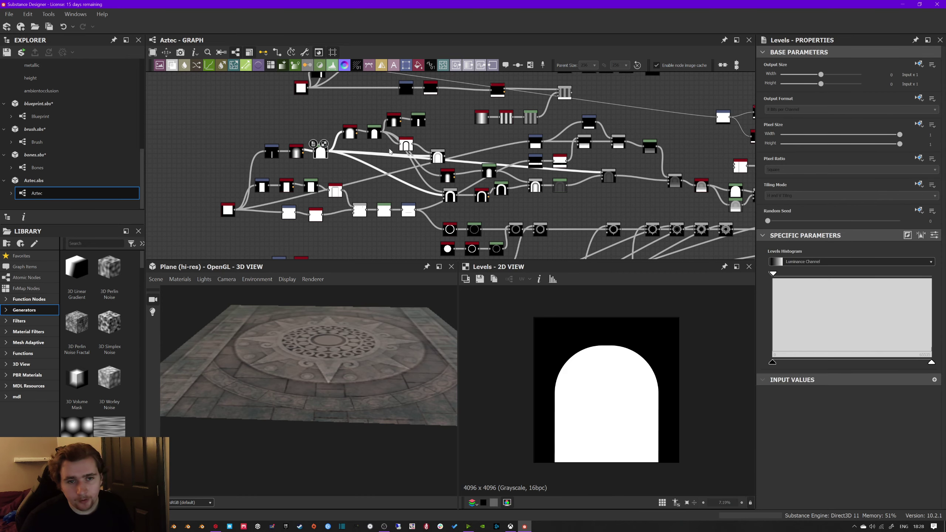
{"action": "double_click", "coordinate": [419, 124]}
{"action": "double_click", "coordinate": [534, 188]}
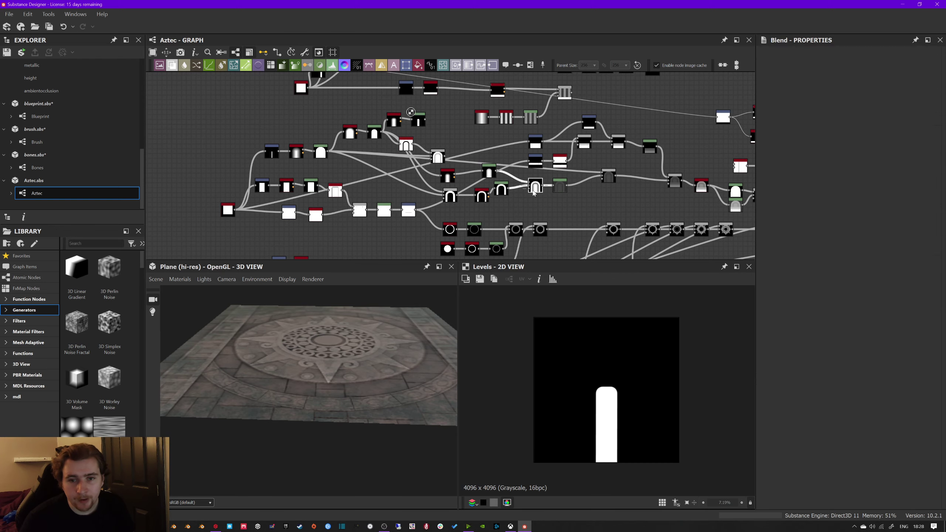
{"action": "double_click", "coordinate": [564, 190]}
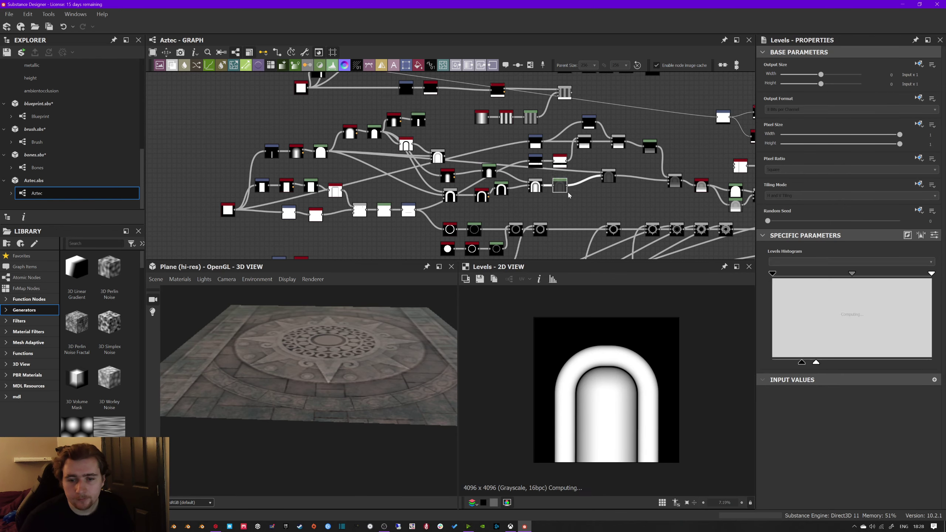
{"action": "middle_click_drag", "start_coordinate": [516, 233], "coordinate": [470, 152]}
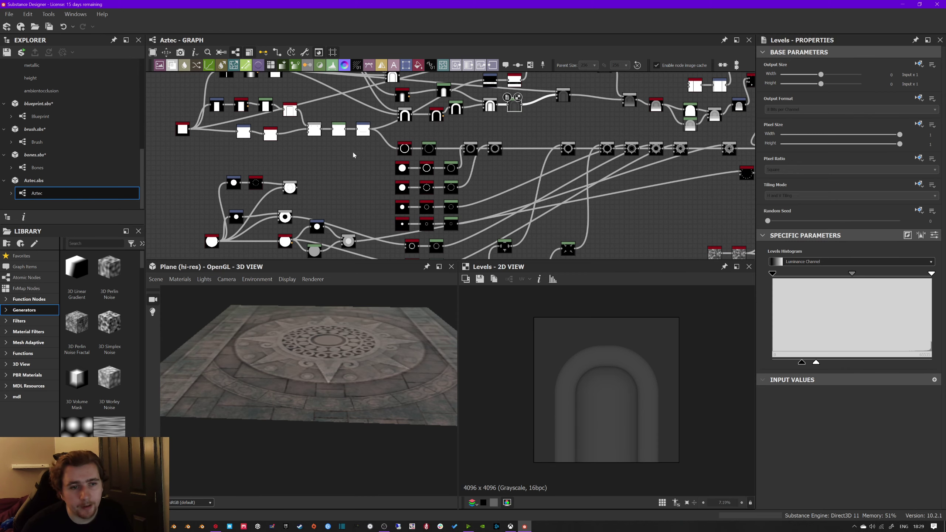
Step: Preview the base disc node and the Add (Linear Dodge) Blend that forms the two-tier disc
{"action": "middle_click_drag", "start_coordinate": [273, 207], "coordinate": [313, 156]}
{"action": "double_click", "coordinate": [253, 191]}
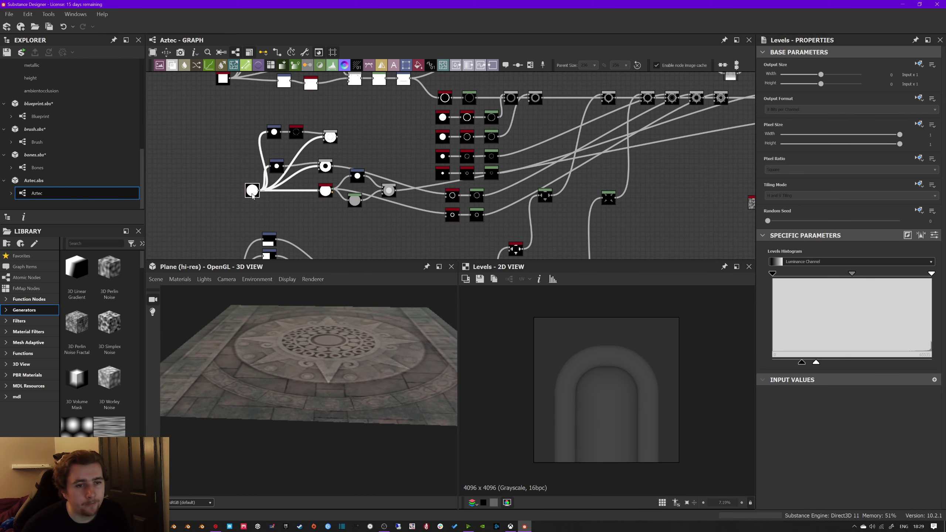
{"action": "double_click", "coordinate": [389, 190]}
{"action": "middle_click_drag", "start_coordinate": [538, 123], "coordinate": [453, 133]}
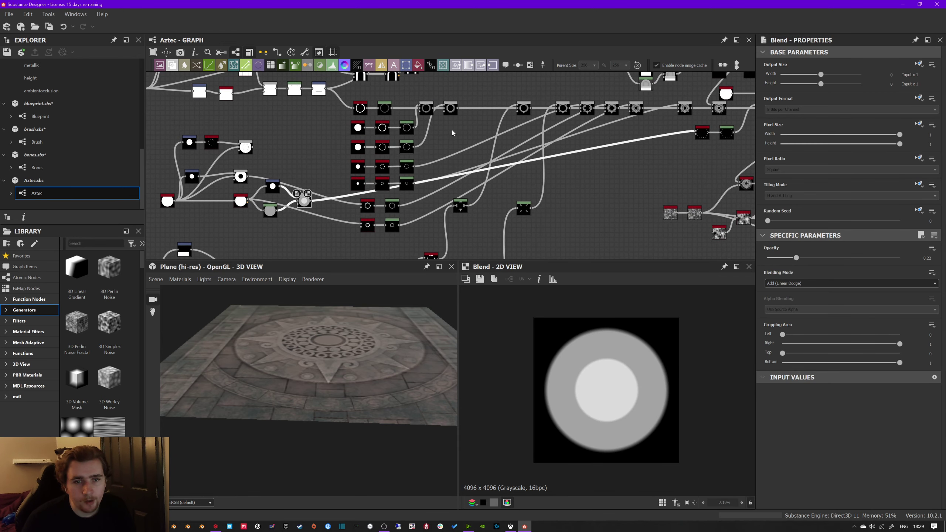
Step: Preview the edge_detect nodes that turn the differently sized discs into thin rings
{"action": "double_click", "coordinate": [382, 130]}
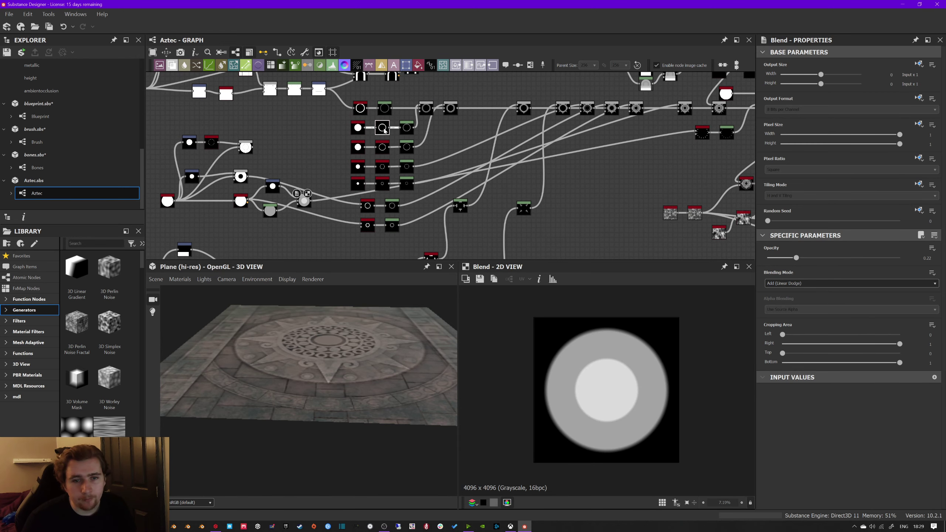
{"action": "double_click", "coordinate": [383, 168]}
{"action": "double_click", "coordinate": [382, 184]}
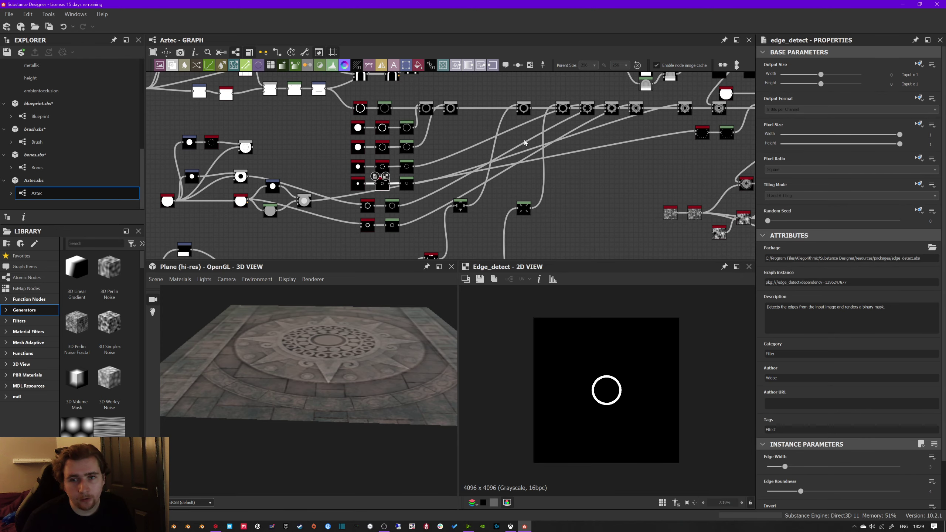
{"action": "middle_click_drag", "start_coordinate": [527, 142], "coordinate": [434, 157]}
Step: Preview the Max (Lighten) Blends that stack the concentric rings and add the spikes and scrolls around them
{"action": "double_click", "coordinate": [341, 126]}
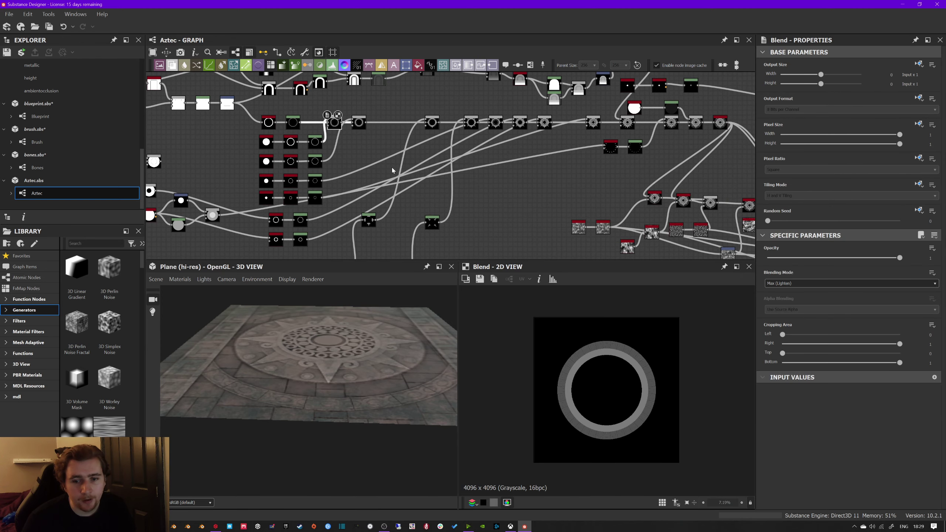
{"action": "scroll", "coordinate": [573, 390], "scroll_direction": "up", "scroll_amount": 5}
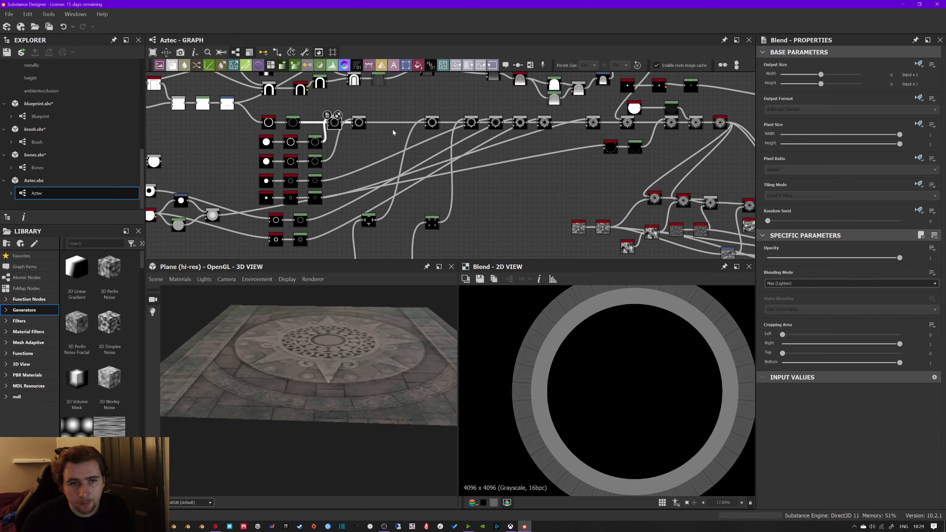
{"action": "double_click", "coordinate": [359, 124]}
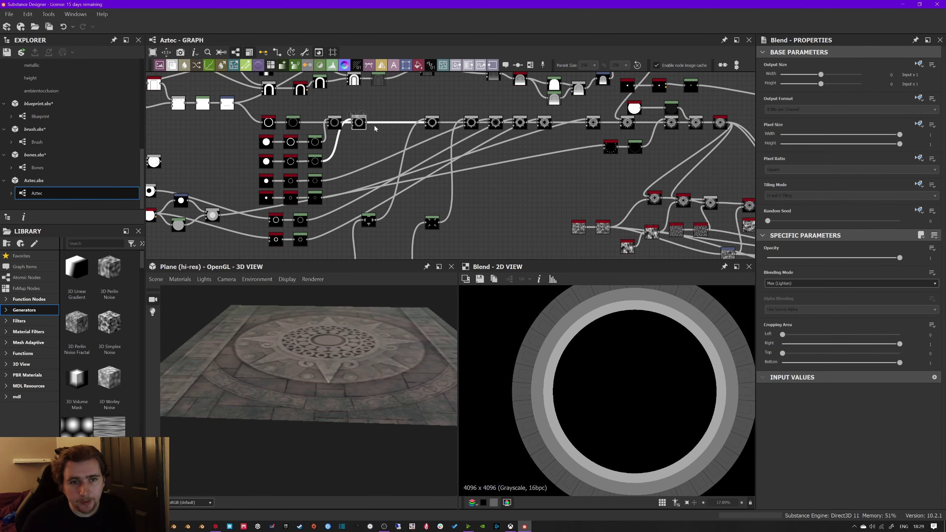
{"action": "middle_click_drag", "start_coordinate": [430, 129], "coordinate": [326, 118]}
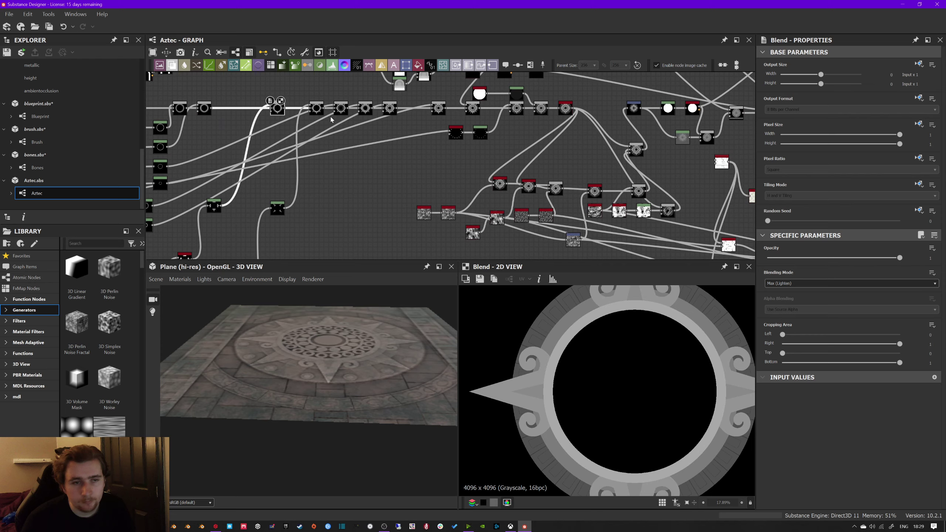
Step: Preview the scroll chain from polygon_1 through swirl_grayscale and the Subtract Blend to the Transformation 2D that positions the curl
{"action": "scroll", "coordinate": [306, 152], "scroll_direction": "down", "scroll_amount": 3}
{"action": "middle_click_drag", "start_coordinate": [203, 224], "coordinate": [357, 136]}
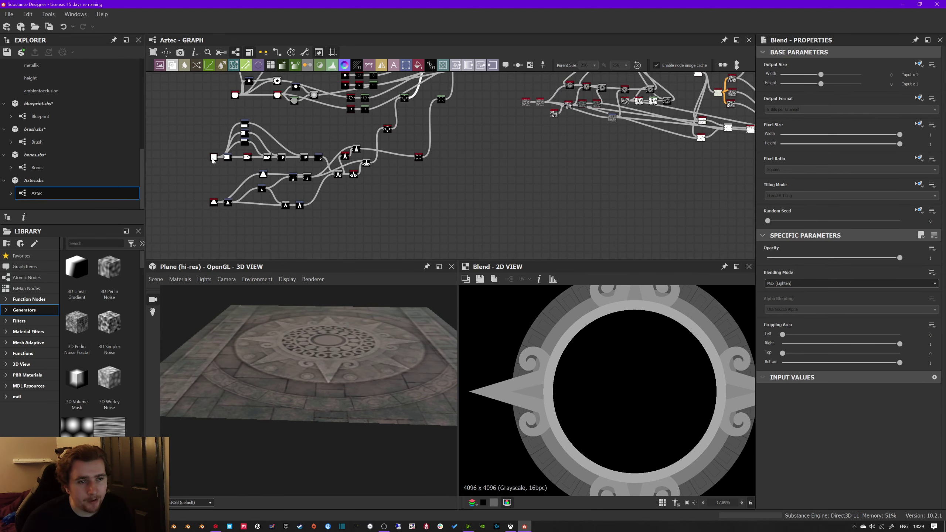
{"action": "double_click", "coordinate": [213, 158]}
{"action": "scroll", "coordinate": [253, 157], "scroll_direction": "up", "scroll_amount": 4}
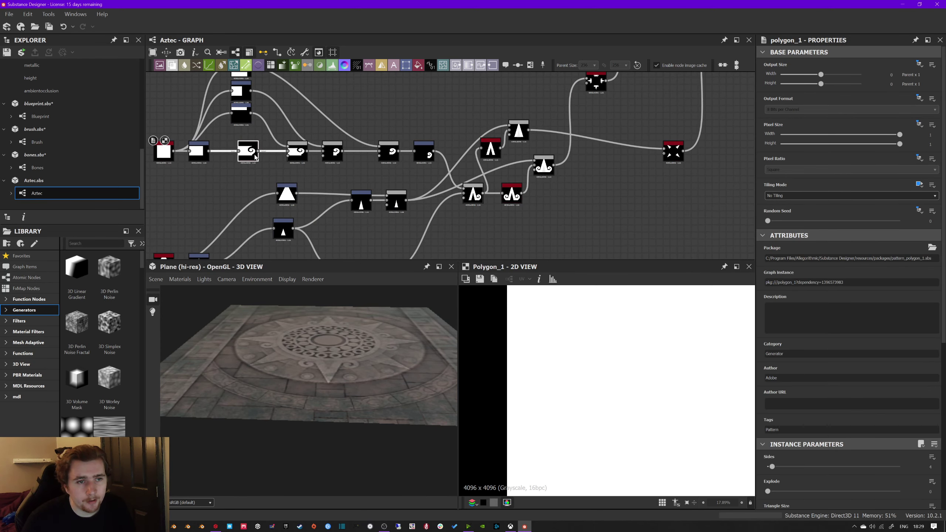
{"action": "double_click", "coordinate": [255, 157]}
{"action": "scroll", "coordinate": [639, 392], "scroll_direction": "down", "scroll_amount": 5}
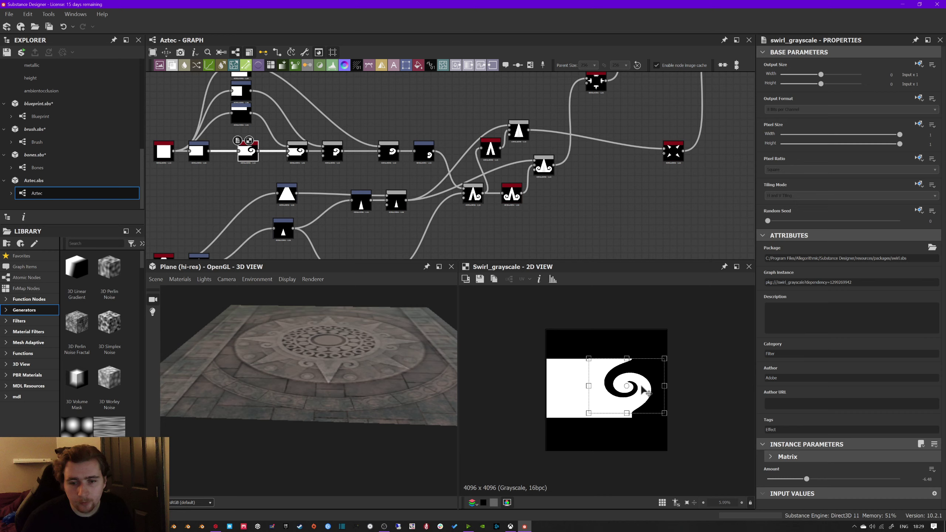
{"action": "double_click", "coordinate": [340, 157]}
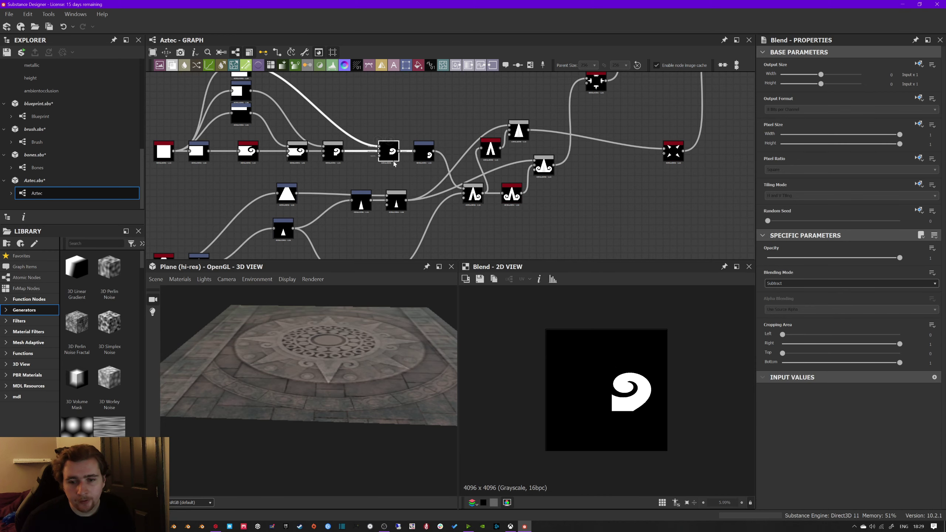
{"action": "double_click", "coordinate": [429, 157]}
{"action": "middle_click_drag", "start_coordinate": [459, 179], "coordinate": [438, 165]}
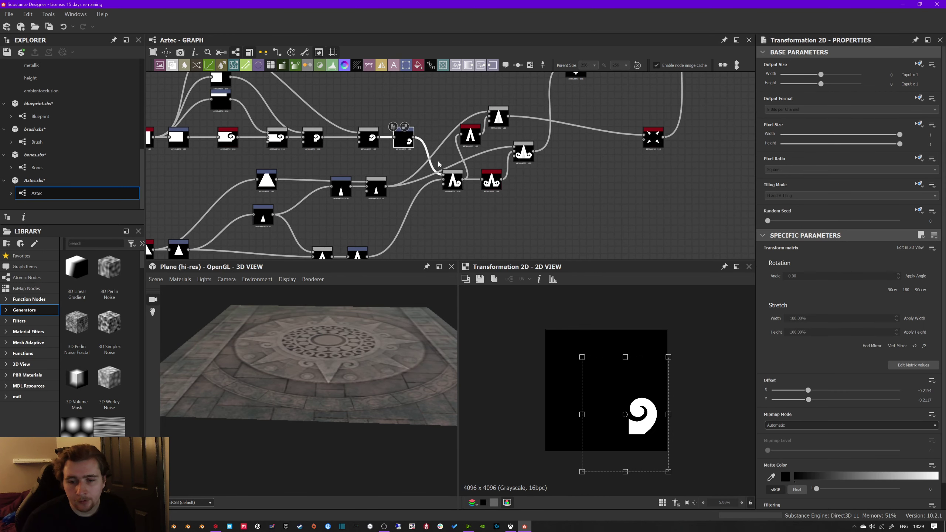
Step: Preview the Blends joining the spike with its mirrored scrolls, and open the splatter_circular node they feed
{"action": "double_click", "coordinate": [453, 179]}
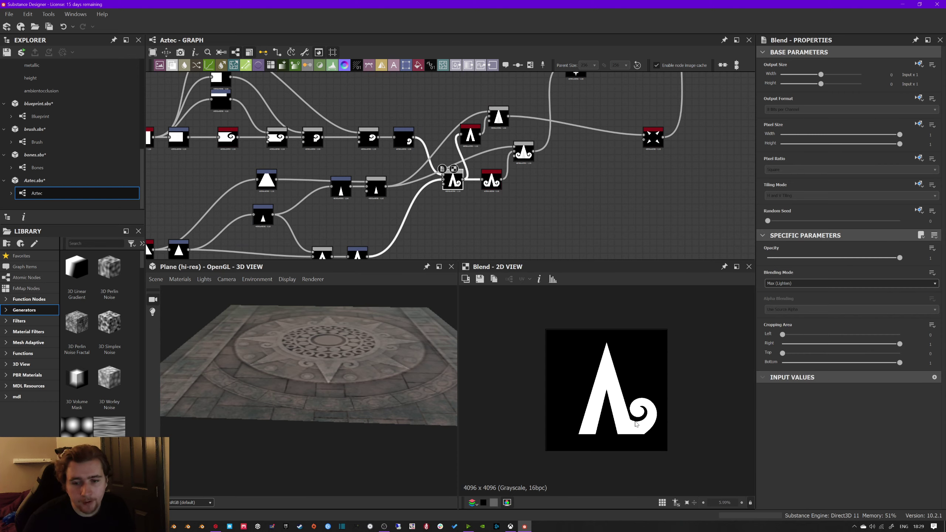
{"action": "middle_click_drag", "start_coordinate": [536, 178], "coordinate": [463, 204]}
{"action": "double_click", "coordinate": [455, 183]}
{"action": "middle_click_drag", "start_coordinate": [543, 179], "coordinate": [503, 211]}
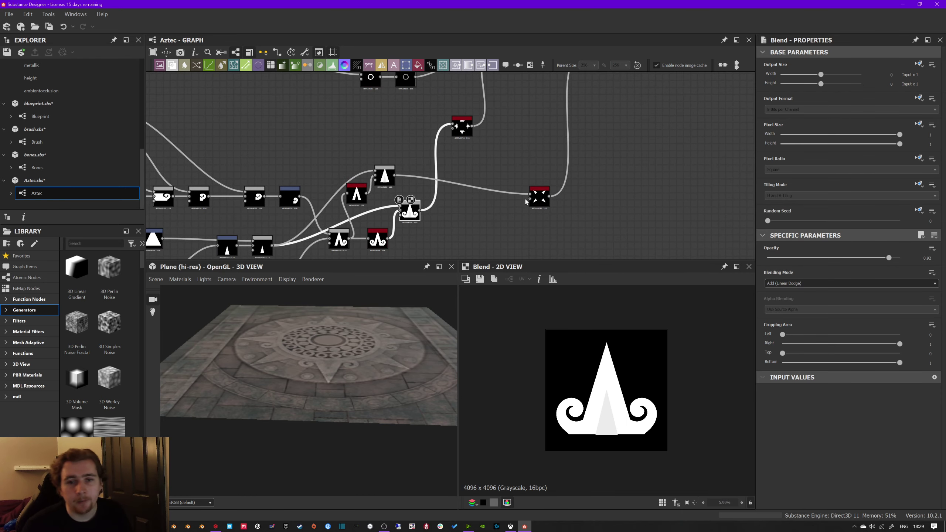
{"action": "left_click", "coordinate": [466, 133]}
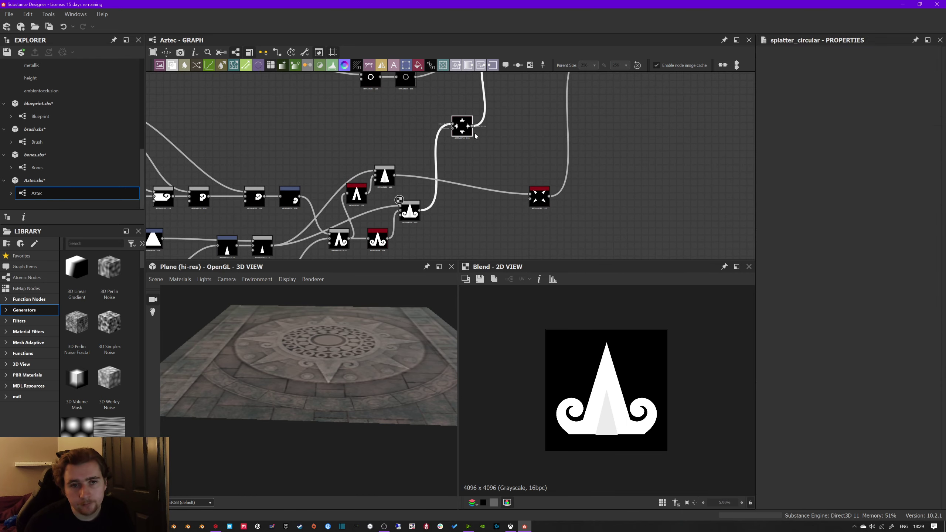
Step: Return to the main ring chain and examine the Max (Lighten) Blend combining the scrolled spikes with the rings
{"action": "middle_click_drag", "start_coordinate": [472, 133], "coordinate": [477, 286]}
{"action": "double_click", "coordinate": [479, 171]}
{"action": "left_click", "coordinate": [516, 146]}
{"action": "double_click", "coordinate": [513, 142]}
{"action": "scroll", "coordinate": [571, 395], "scroll_direction": "up", "scroll_amount": 5}
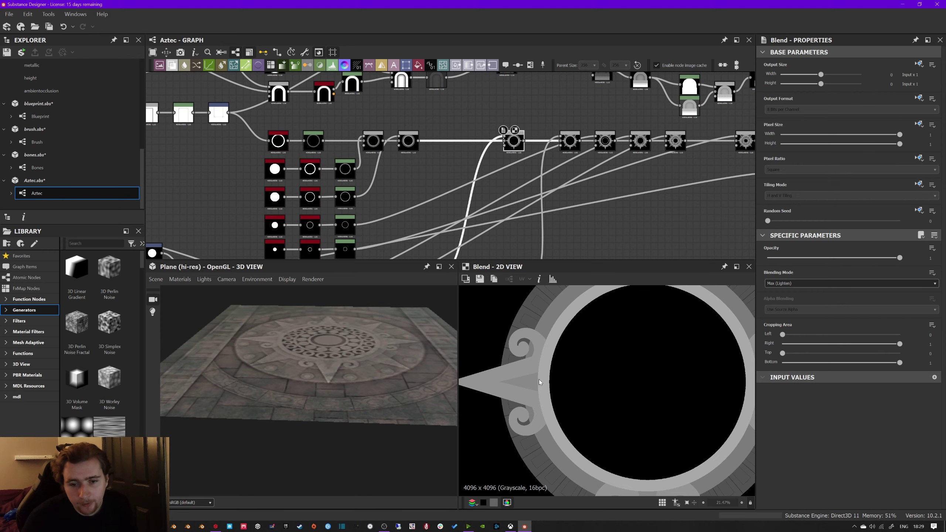
{"action": "scroll", "coordinate": [566, 325], "scroll_direction": "down", "scroll_amount": 3}
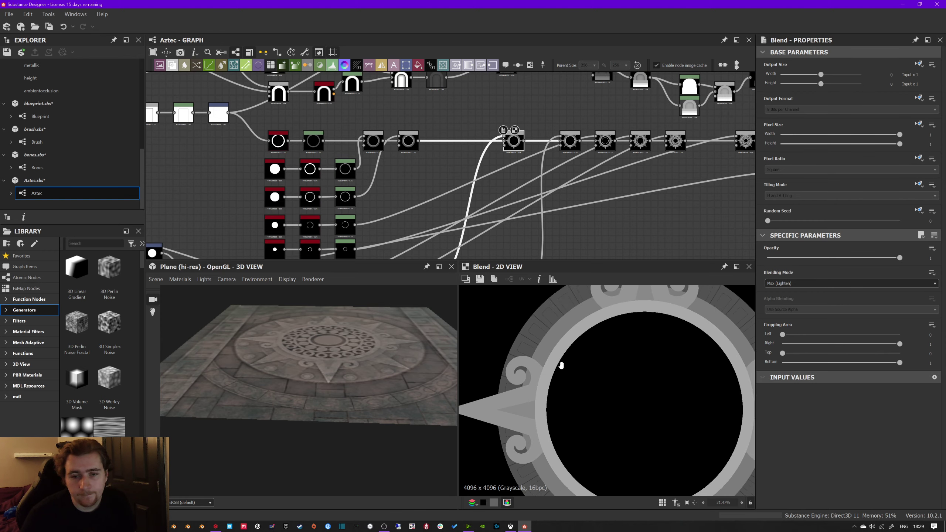
Step: Preview the successive Max (Lighten) Blends that fill the centre of the spiked medallion with rings, discs and small circles
{"action": "middle_click_drag", "start_coordinate": [583, 218], "coordinate": [463, 216]}
{"action": "left_click", "coordinate": [450, 146]}
{"action": "double_click", "coordinate": [451, 146]}
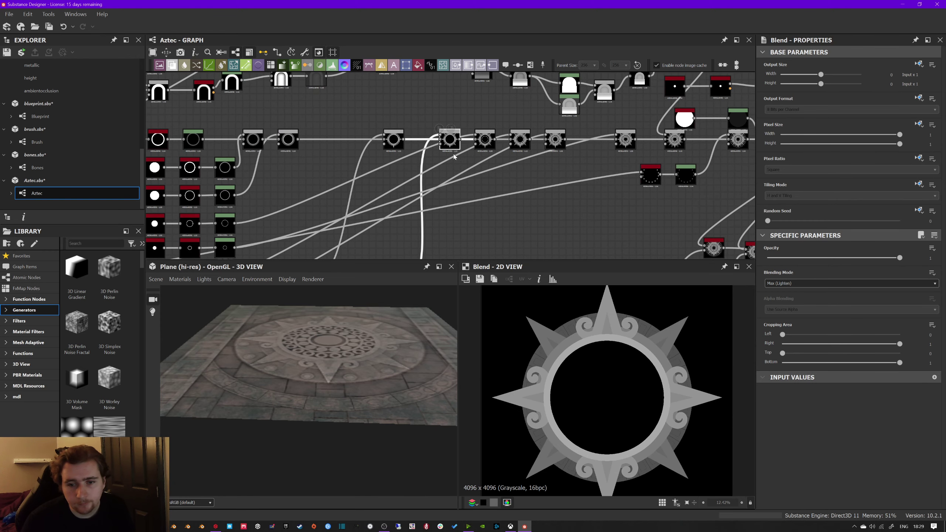
{"action": "left_click", "coordinate": [485, 139]}
{"action": "double_click", "coordinate": [485, 139]}
{"action": "middle_click_drag", "start_coordinate": [501, 150], "coordinate": [448, 149]}
{"action": "left_click", "coordinate": [467, 147]}
{"action": "double_click", "coordinate": [467, 147]}
{"action": "left_click", "coordinate": [476, 147]}
{"action": "double_click", "coordinate": [476, 146]}
{"action": "left_click", "coordinate": [500, 148]}
{"action": "middle_click_drag", "start_coordinate": [526, 166], "coordinate": [464, 171]}
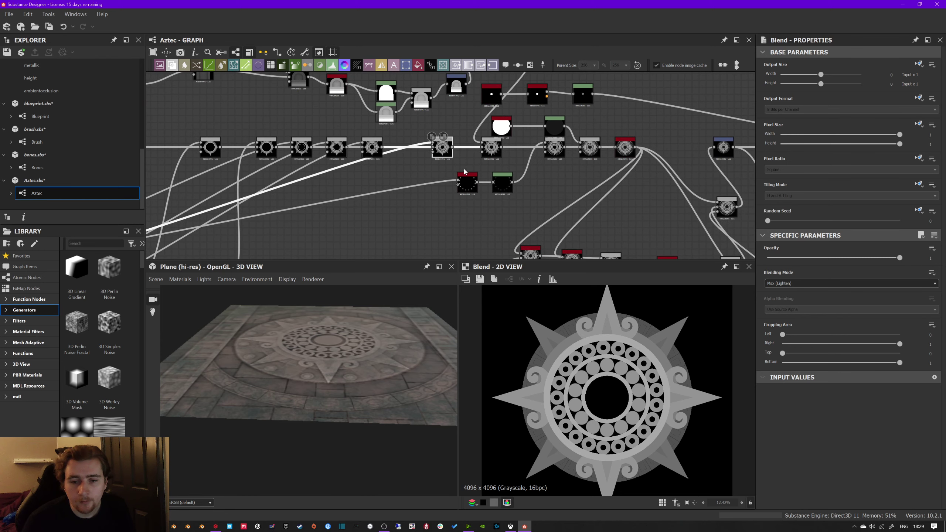
Step: Preview the Blends adding arches, round studs and the backing disc around the spikes, through to the blur_hq_grayscale node
{"action": "left_click", "coordinate": [491, 149]}
{"action": "double_click", "coordinate": [492, 148]}
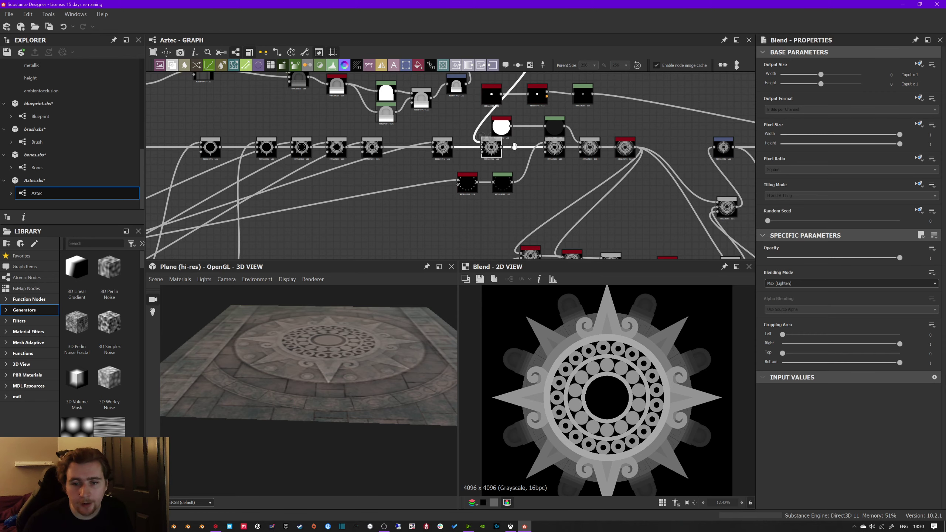
{"action": "middle_click_drag", "start_coordinate": [514, 146], "coordinate": [502, 146]}
{"action": "scroll", "coordinate": [605, 374], "scroll_direction": "down", "scroll_amount": 3}
{"action": "scroll", "coordinate": [606, 376], "scroll_direction": "up", "scroll_amount": 1}
{"action": "middle_click_drag", "start_coordinate": [558, 182], "coordinate": [507, 179]}
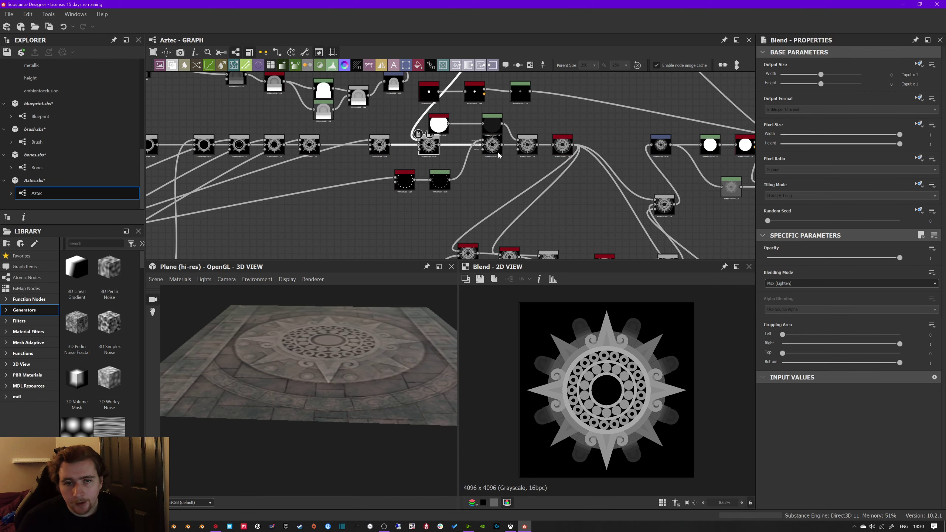
{"action": "double_click", "coordinate": [498, 153]}
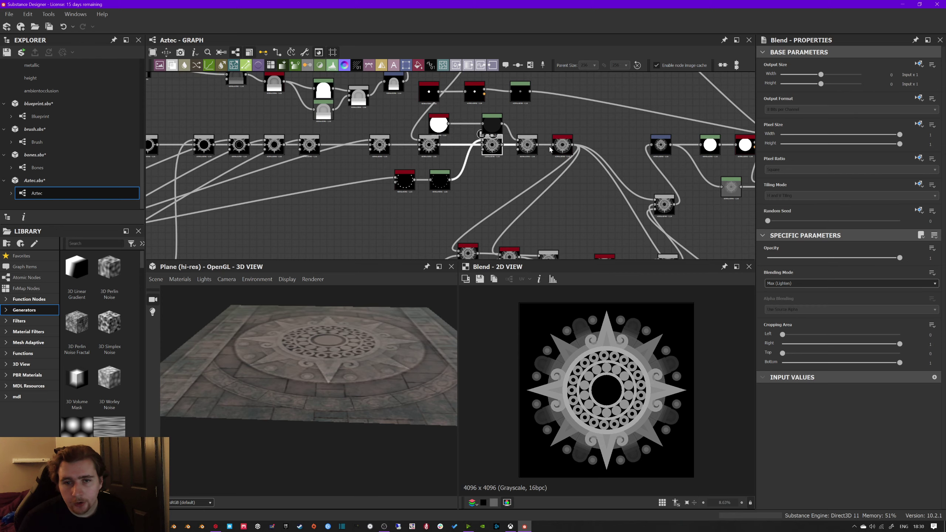
{"action": "double_click", "coordinate": [530, 149]}
{"action": "middle_click_drag", "start_coordinate": [576, 149], "coordinate": [483, 150]}
{"action": "double_click", "coordinate": [505, 151]}
{"action": "double_click", "coordinate": [504, 152]}
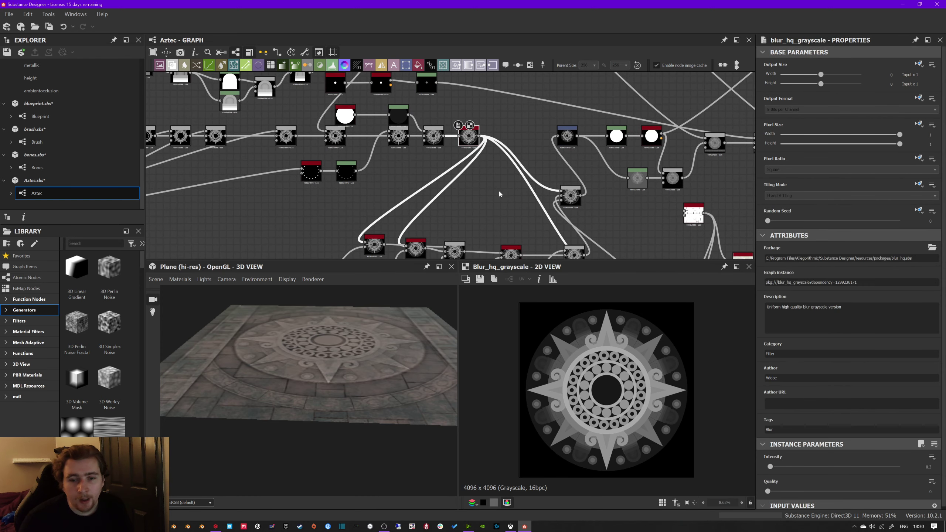
Step: Inspect the carved medallion in 3D from above, and examine the Copy Blend fed by the blur_hq_grayscale node close up
{"action": "left_click_drag", "start_coordinate": [391, 335], "coordinate": [277, 414]}
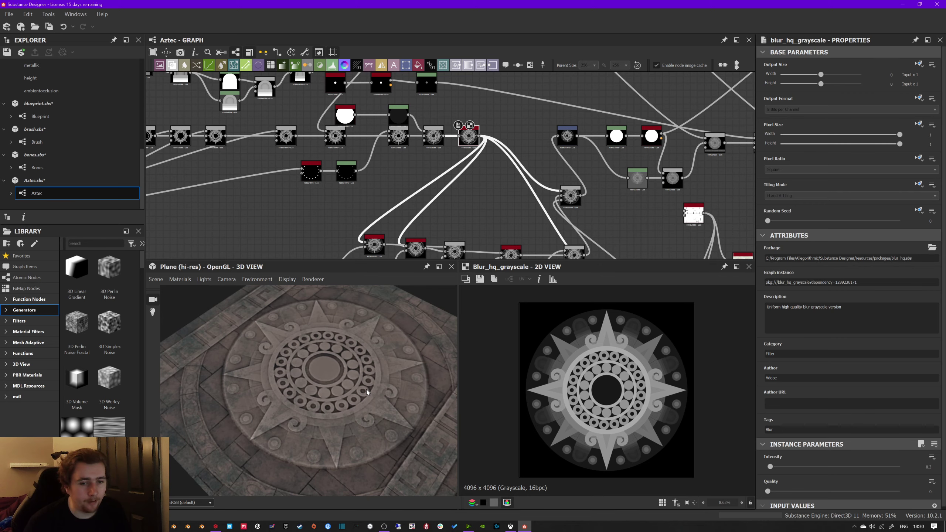
{"action": "middle_click_drag", "start_coordinate": [458, 173], "coordinate": [438, 144]}
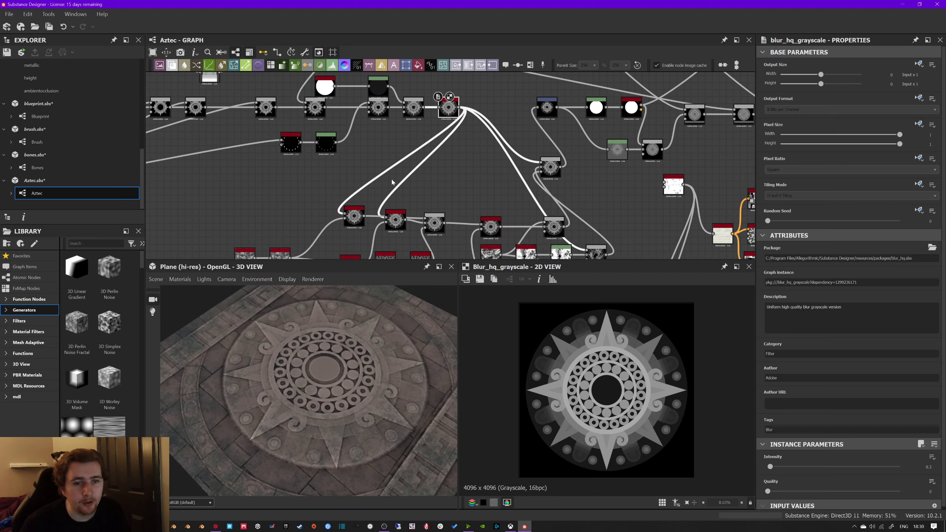
{"action": "middle_click_drag", "start_coordinate": [409, 182], "coordinate": [397, 187]}
{"action": "double_click", "coordinate": [509, 183]}
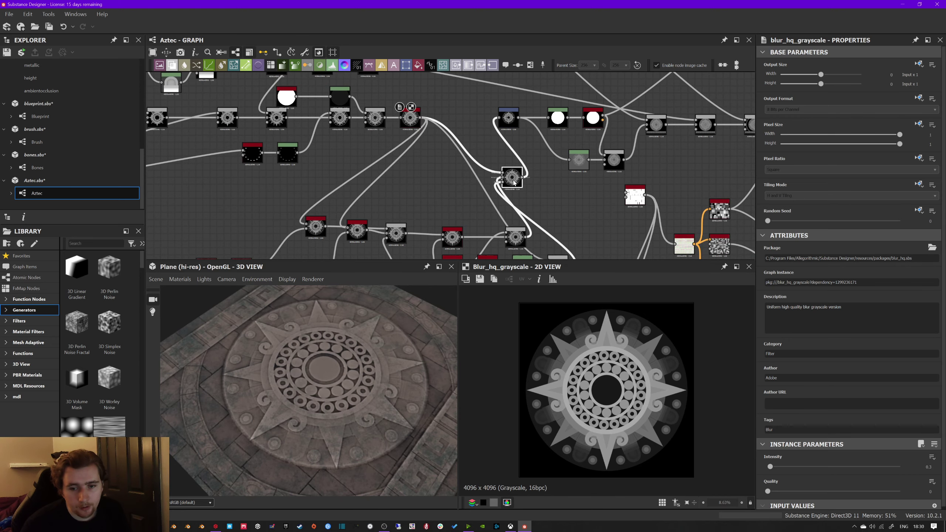
{"action": "scroll", "coordinate": [575, 346], "scroll_direction": "up", "scroll_amount": 3}
{"action": "scroll", "coordinate": [576, 346], "scroll_direction": "up", "scroll_amount": 5}
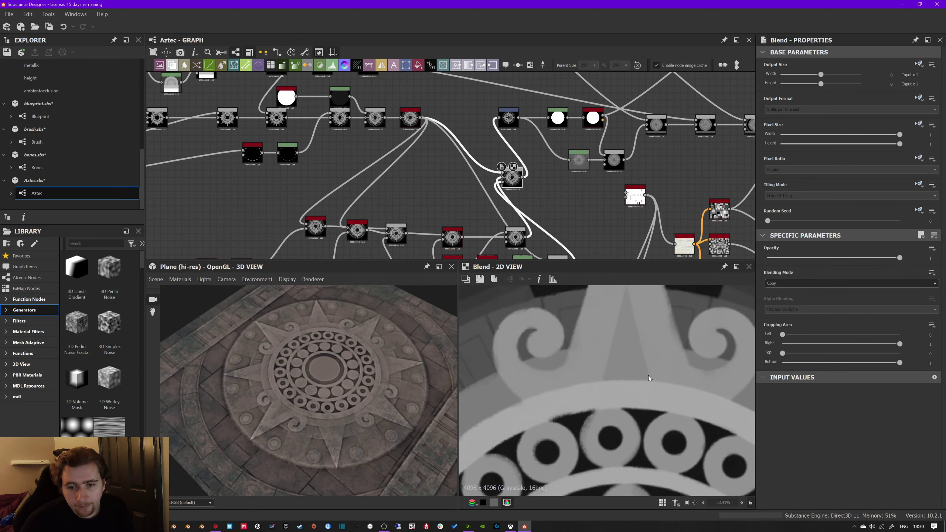
Step: Follow the graph onward to the Max (Lighten) Blend that combines the medallion with its outer ring and patterned borders
{"action": "middle_click_drag", "start_coordinate": [608, 147], "coordinate": [457, 163]}
{"action": "double_click", "coordinate": [463, 175]}
{"action": "middle_click_drag", "start_coordinate": [514, 173], "coordinate": [439, 167]}
{"action": "scroll", "coordinate": [439, 167], "scroll_direction": "up", "scroll_amount": 1}
{"action": "scroll", "coordinate": [614, 414], "scroll_direction": "down", "scroll_amount": 12}
{"action": "middle_click_drag", "start_coordinate": [497, 222], "coordinate": [404, 189]}
{"action": "double_click", "coordinate": [534, 98]}
{"action": "middle_click_drag", "start_coordinate": [569, 120], "coordinate": [453, 130]}
Step: Locate the stone brick branch of the Aztec graph and preview the Copy Blend at its end
{"action": "middle_click_drag", "start_coordinate": [298, 84], "coordinate": [508, 249]}
{"action": "scroll", "coordinate": [508, 248], "scroll_direction": "down", "scroll_amount": 3}
{"action": "middle_click_drag", "start_coordinate": [488, 185], "coordinate": [456, 91]}
{"action": "scroll", "coordinate": [457, 91], "scroll_direction": "down", "scroll_amount": 1}
{"action": "middle_click_drag", "start_coordinate": [519, 209], "coordinate": [511, 129]}
{"action": "scroll", "coordinate": [549, 188], "scroll_direction": "up", "scroll_amount": 3}
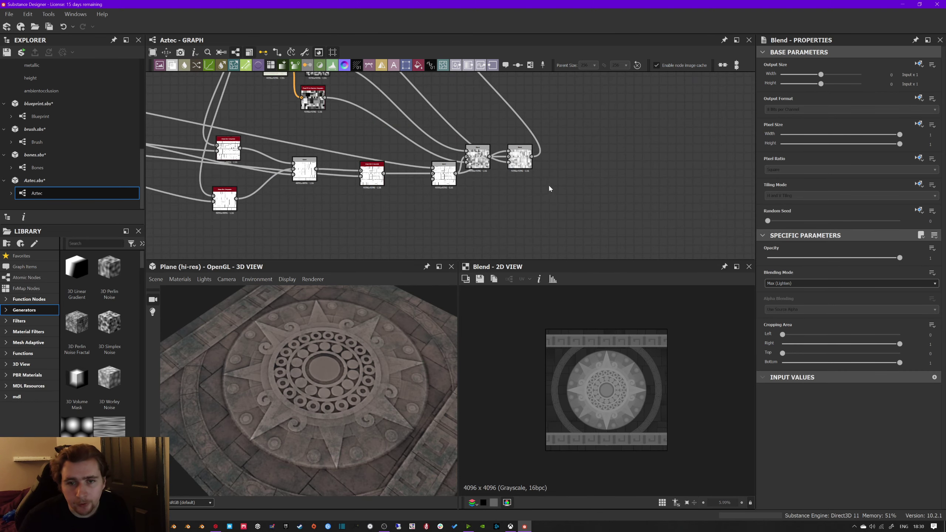
{"action": "double_click", "coordinate": [524, 164]}
{"action": "scroll", "coordinate": [510, 312], "scroll_direction": "up", "scroll_amount": 5}
{"action": "scroll", "coordinate": [510, 311], "scroll_direction": "down", "scroll_amount": 2}
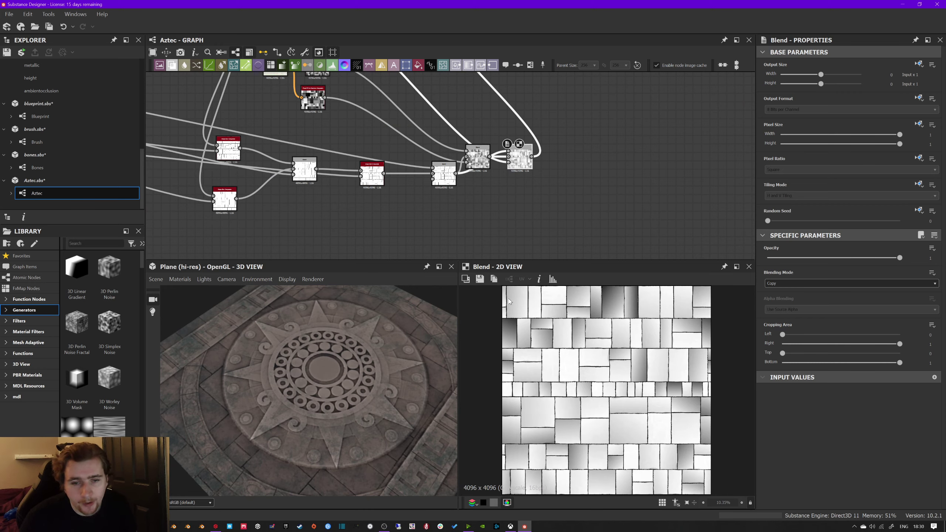
Step: Preview the flood_fill_to_random_grayscale and flood_fill nodes behind the bricks, and return to the final brick Blend
{"action": "middle_click_drag", "start_coordinate": [368, 123], "coordinate": [463, 171]}
{"action": "double_click", "coordinate": [375, 123]}
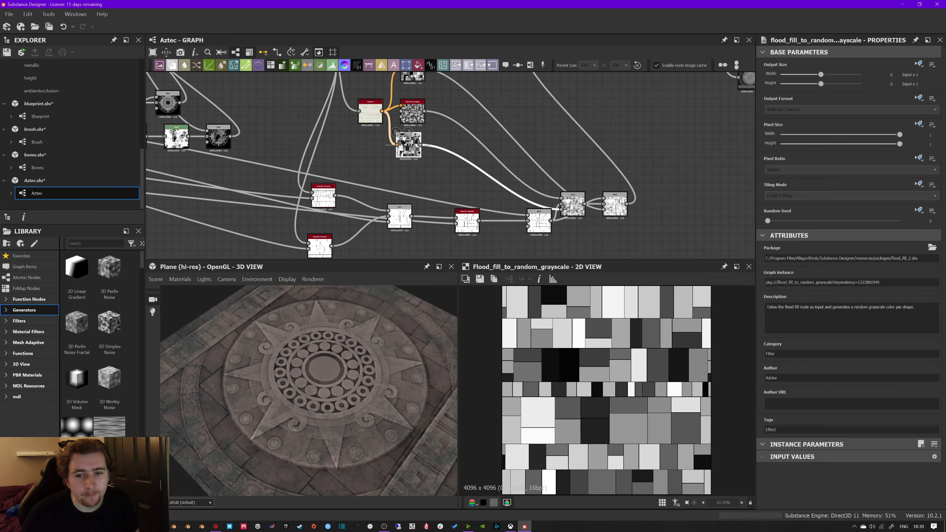
{"action": "double_click", "coordinate": [375, 122]}
{"action": "middle_click_drag", "start_coordinate": [375, 123], "coordinate": [369, 152]}
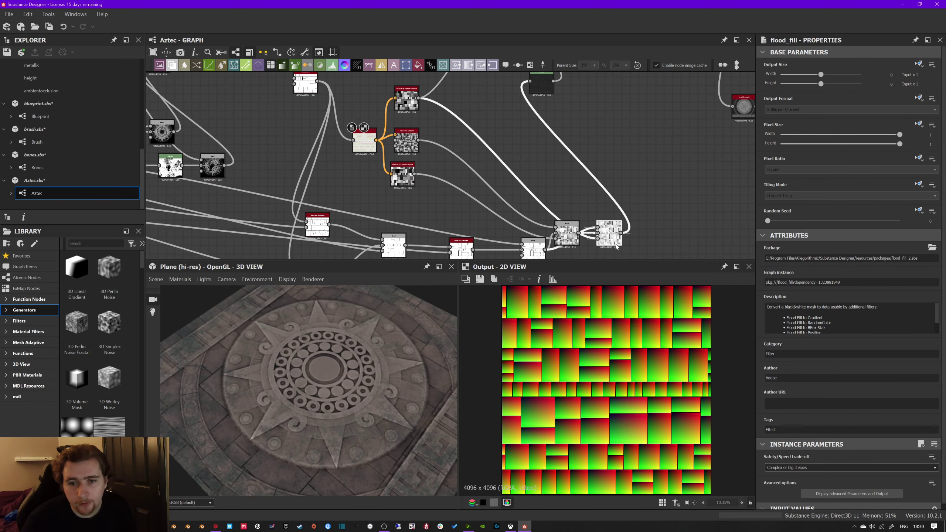
{"action": "double_click", "coordinate": [616, 244]}
Step: Preview the Subtract Blend of the combined height and the Multiply Blend that feeds the final colour output
{"action": "middle_click_drag", "start_coordinate": [619, 107], "coordinate": [513, 193]}
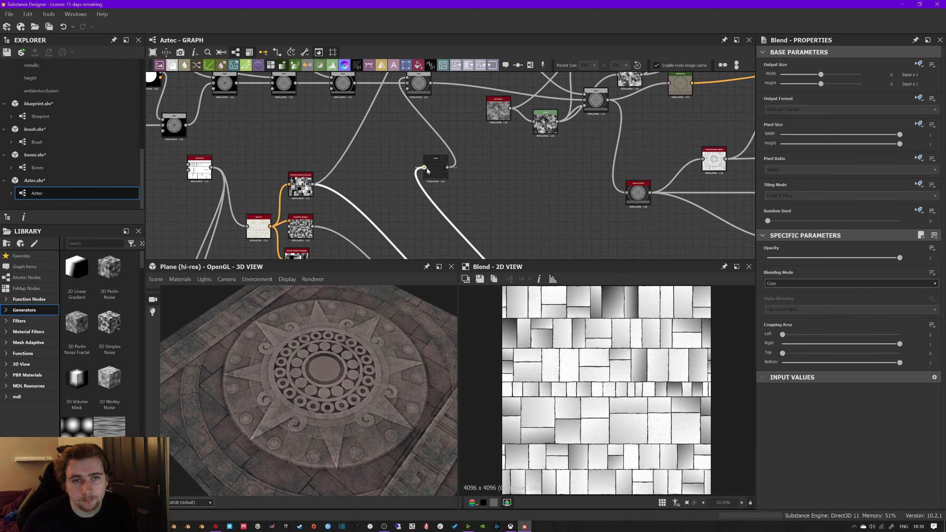
{"action": "middle_click_drag", "start_coordinate": [473, 130], "coordinate": [386, 194]}
{"action": "double_click", "coordinate": [509, 165]}
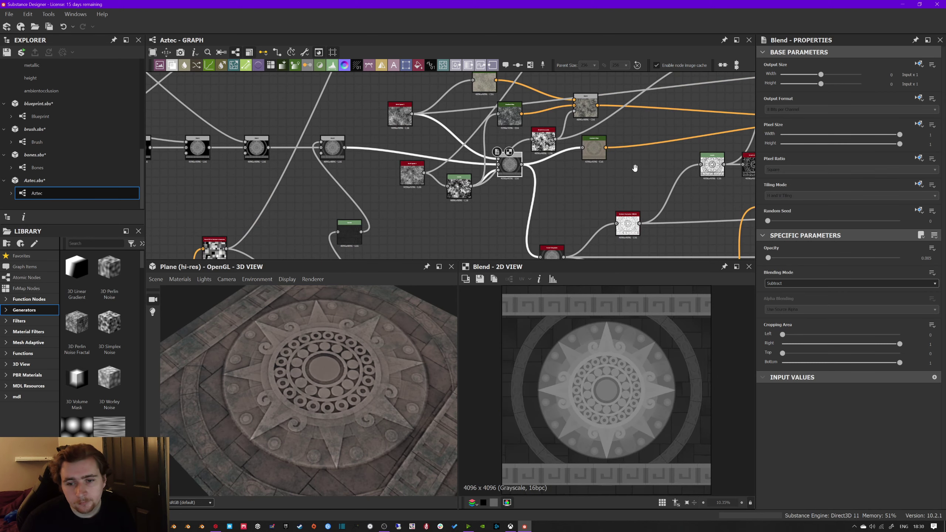
{"action": "scroll", "coordinate": [489, 168], "scroll_direction": "down", "scroll_amount": 4}
{"action": "middle_click_drag", "start_coordinate": [629, 168], "coordinate": [414, 162]}
{"action": "double_click", "coordinate": [479, 147]}
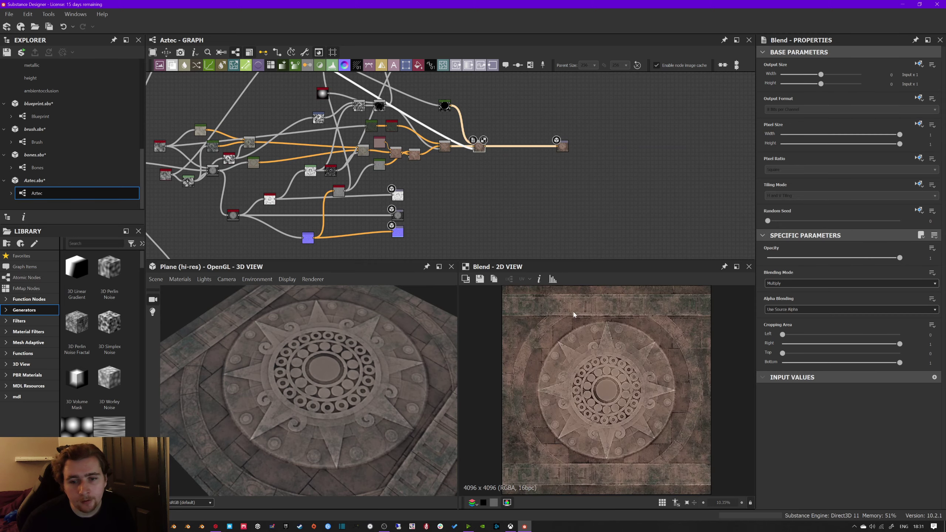
Step: Check the height and normal outputs at the end of the Aztec graph
{"action": "middle_click_drag", "start_coordinate": [408, 201], "coordinate": [422, 176]}
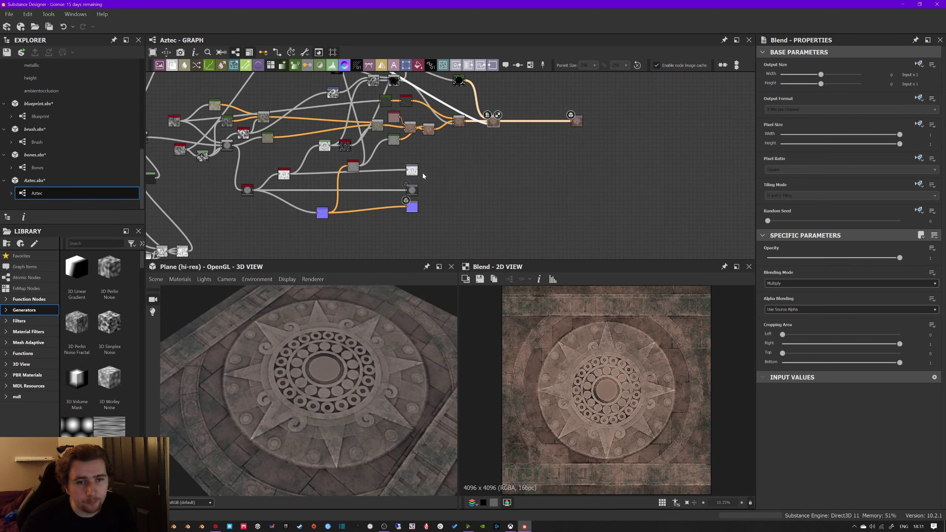
{"action": "left_click", "coordinate": [413, 189]}
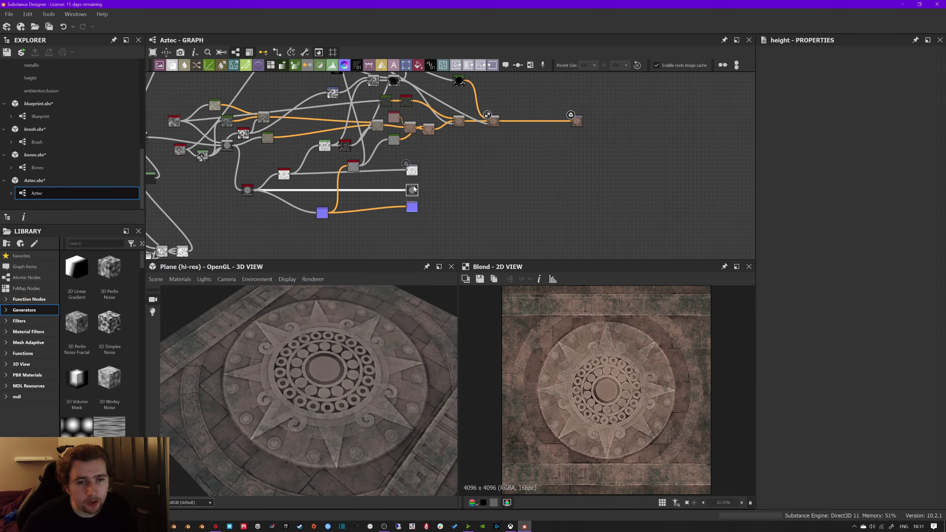
{"action": "double_click", "coordinate": [414, 208]}
{"action": "scroll", "coordinate": [552, 351], "scroll_direction": "down", "scroll_amount": 2}
{"action": "middle_click_drag", "start_coordinate": [357, 152], "coordinate": [381, 240]}
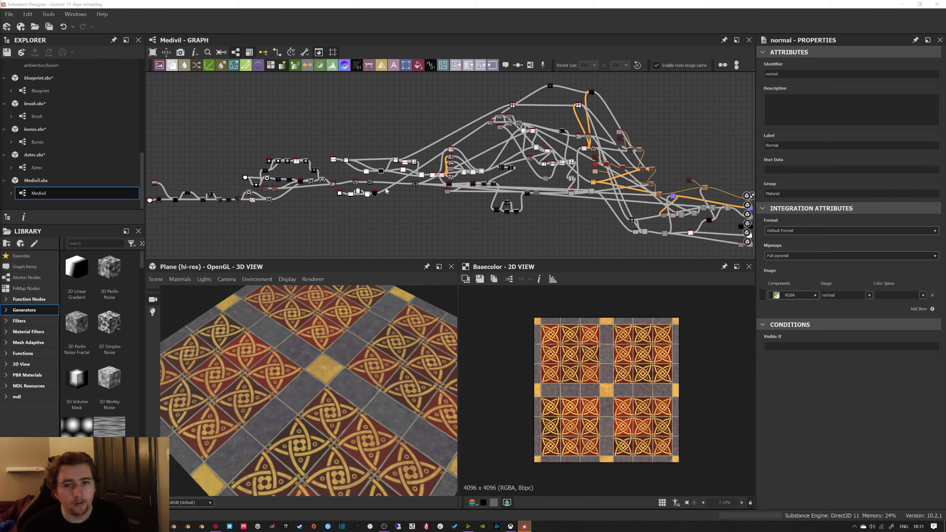
Step: Orbit around the Medivil tile floor in 3D, and review the aztec2.png and medi.png renders in Photos
{"action": "left_click_drag", "start_coordinate": [353, 306], "coordinate": [389, 325]}
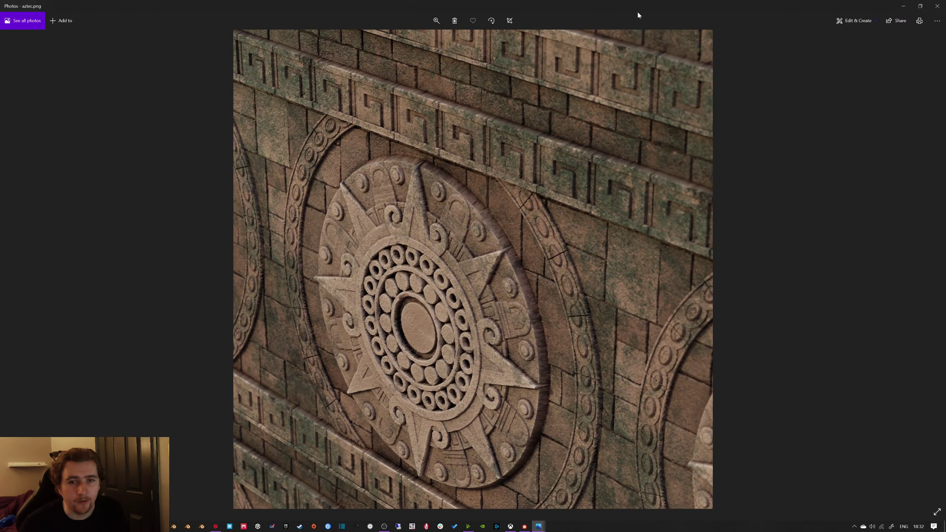
{"action": "left_click", "coordinate": [938, 4]}
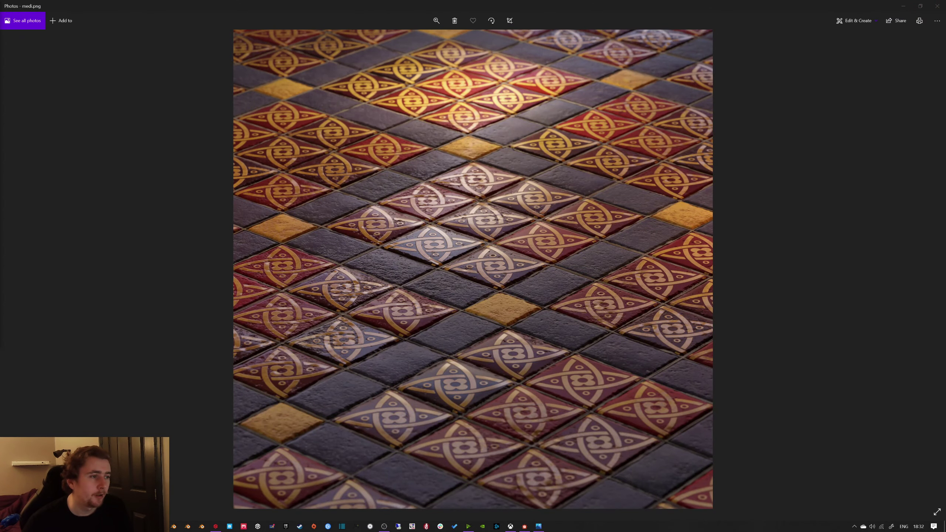
{"action": "key", "text": "Left"}
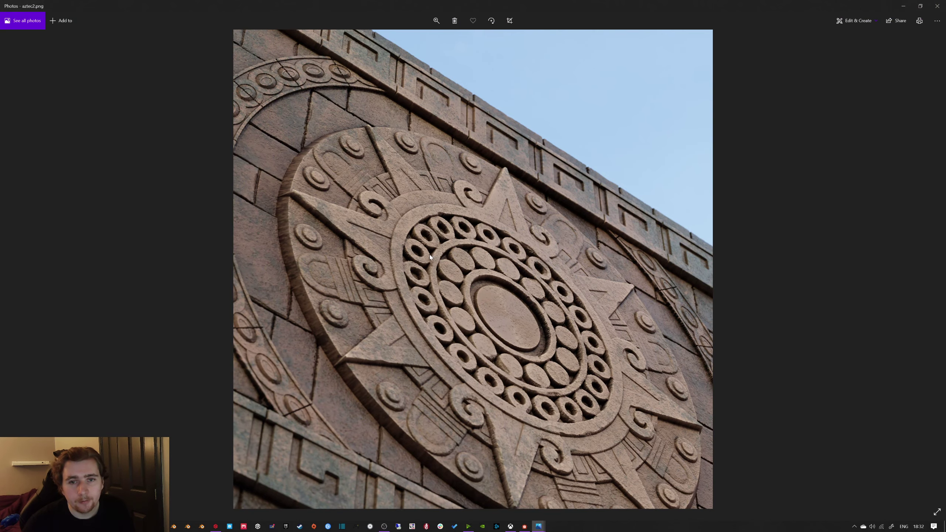
{"action": "key", "text": "Right"}
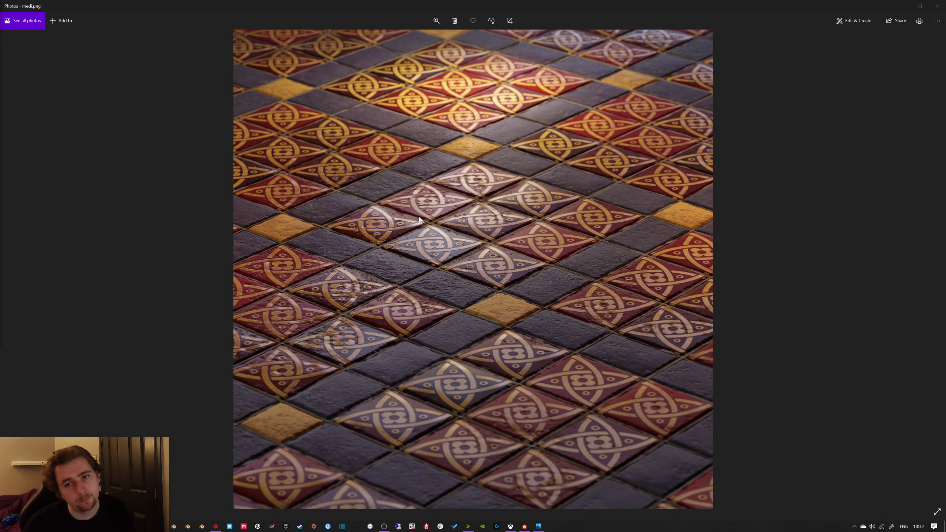
{"action": "left_click", "coordinate": [937, 6]}
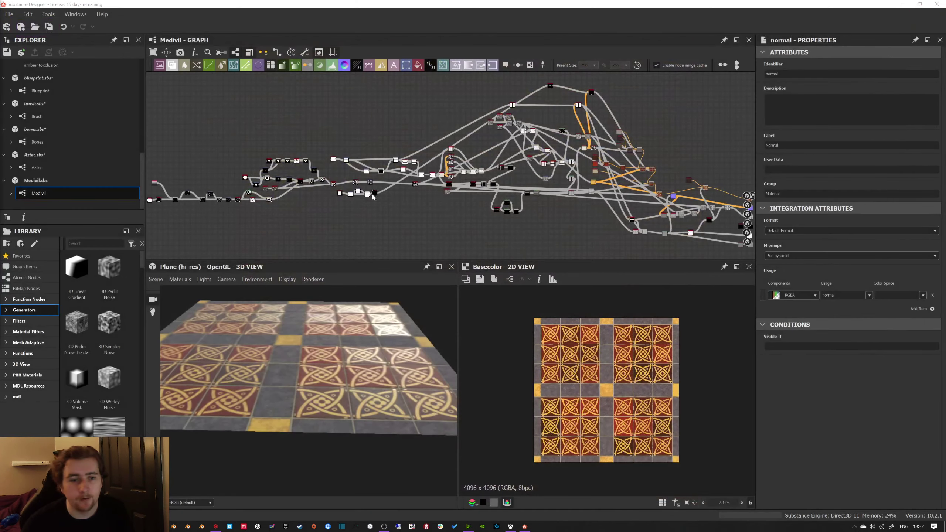
Step: Preview the Medivil ring chain from edge_detect through the gradient Multiply Blend to the Max (Lighten) Blend of overlapping rings
{"action": "scroll", "coordinate": [343, 182], "scroll_direction": "up", "scroll_amount": 5}
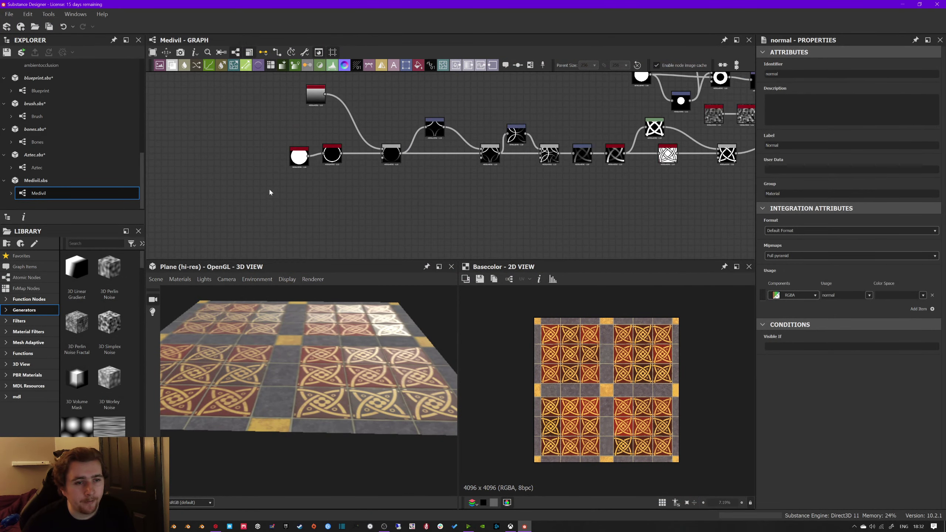
{"action": "double_click", "coordinate": [330, 157]}
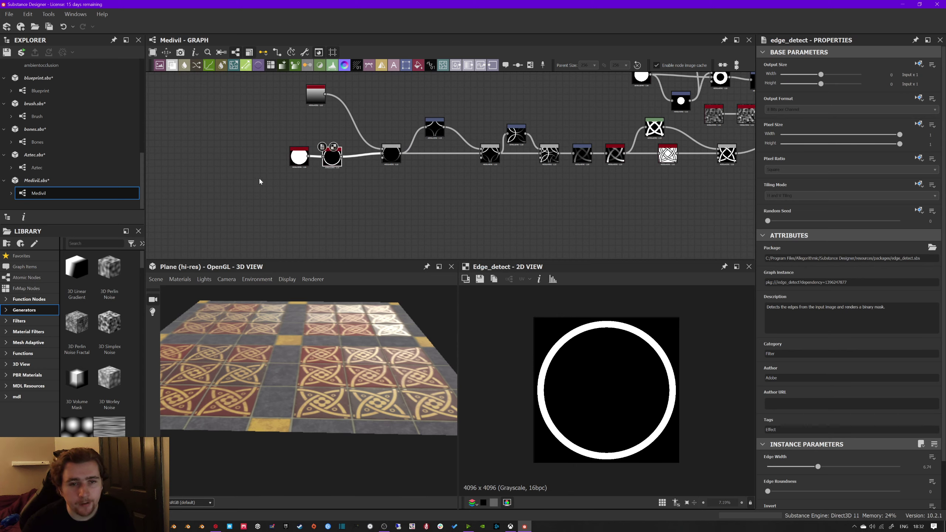
{"action": "middle_click_drag", "start_coordinate": [393, 167], "coordinate": [369, 203]}
{"action": "double_click", "coordinate": [374, 161]}
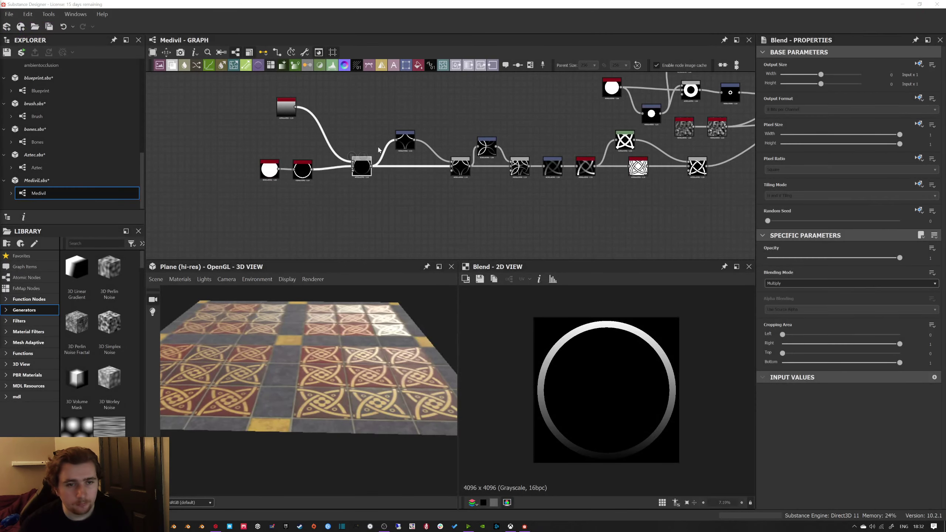
{"action": "middle_click_drag", "start_coordinate": [396, 208], "coordinate": [352, 228]}
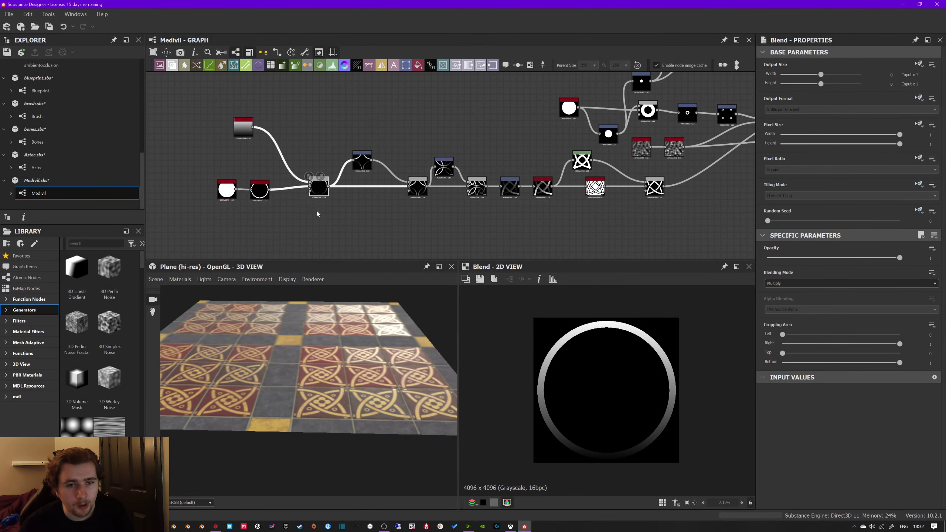
{"action": "double_click", "coordinate": [366, 167]}
{"action": "middle_click_drag", "start_coordinate": [477, 195], "coordinate": [411, 189]}
{"action": "double_click", "coordinate": [411, 189]}
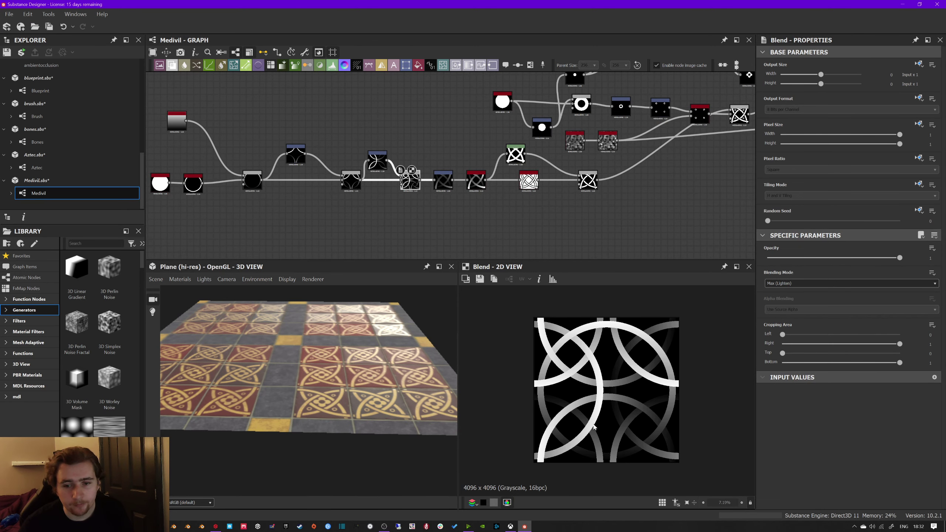
{"action": "scroll", "coordinate": [595, 413], "scroll_direction": "up", "scroll_amount": 1}
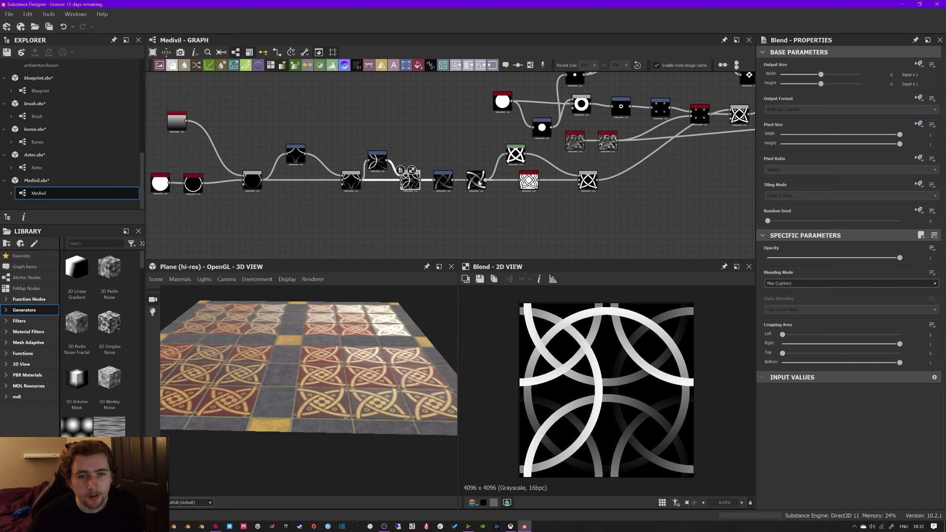
Step: Preview the second edge_detect node and the Multiply Blend that cuts the overlapping rings into a woven knot
{"action": "double_click", "coordinate": [529, 181]}
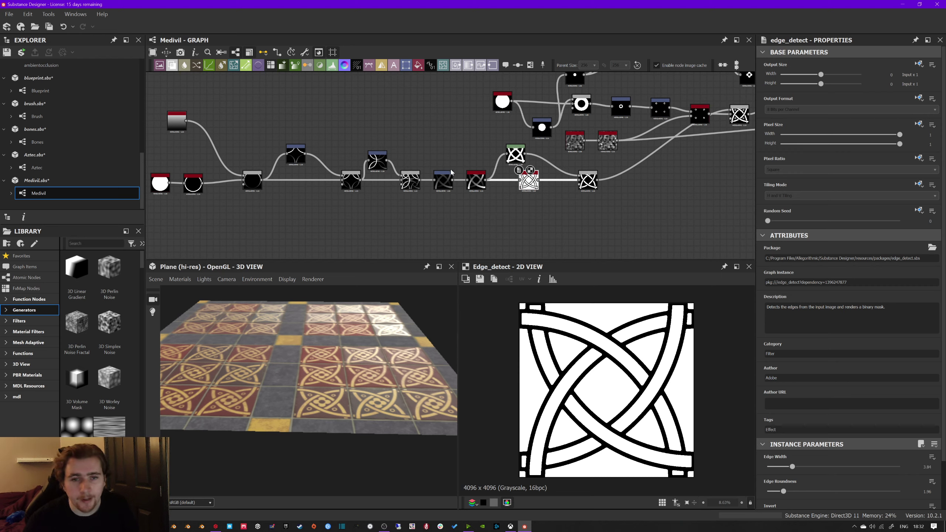
{"action": "double_click", "coordinate": [535, 183]}
{"action": "double_click", "coordinate": [531, 184]}
{"action": "left_click", "coordinate": [585, 182]}
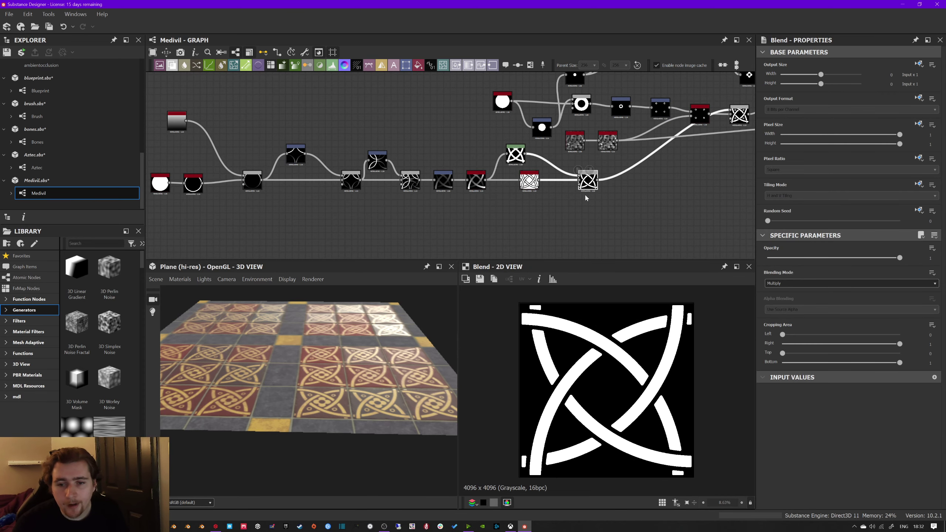
Step: Preview the Max (Lighten) Blend that adds four small circles to the woven knot
{"action": "middle_click_drag", "start_coordinate": [608, 222], "coordinate": [532, 231]}
{"action": "mouse_move", "coordinate": [587, 182]}
{"action": "middle_mouse_down"}
{"action": "mouse_move", "coordinate": [530, 185]}
{"action": "mouse_move", "coordinate": [533, 198]}
{"action": "middle_mouse_up"}
{"action": "scroll", "coordinate": [533, 198], "scroll_direction": "down", "scroll_amount": 1}
{"action": "left_click", "coordinate": [535, 176]}
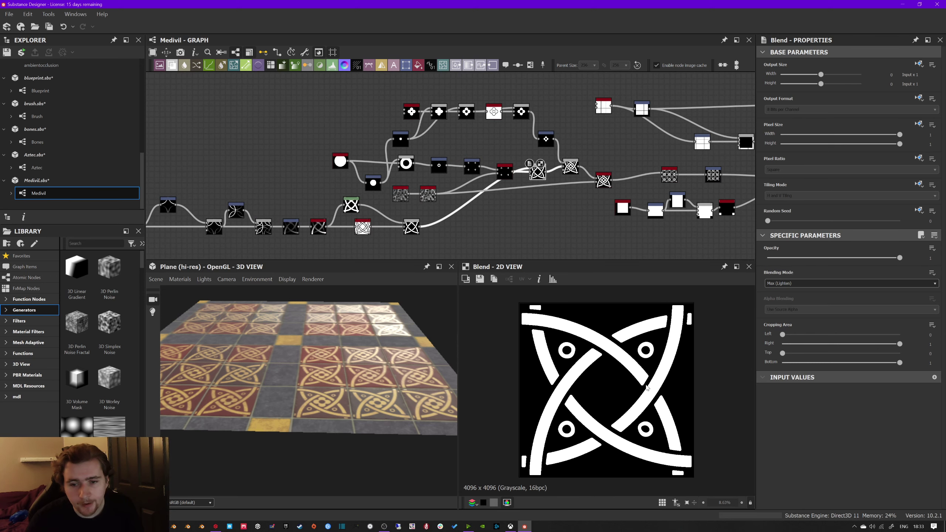
{"action": "middle_click_drag", "start_coordinate": [624, 155], "coordinate": [559, 165]}
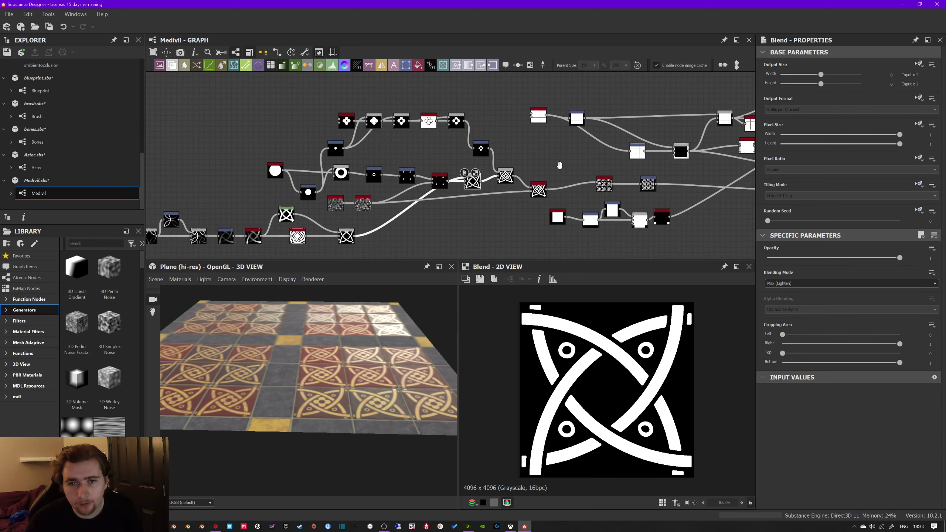
Step: Preview the multi_directional_warp_grayscale node with the finished knot and flower, and follow the tiled pattern downstream
{"action": "double_click", "coordinate": [538, 187]}
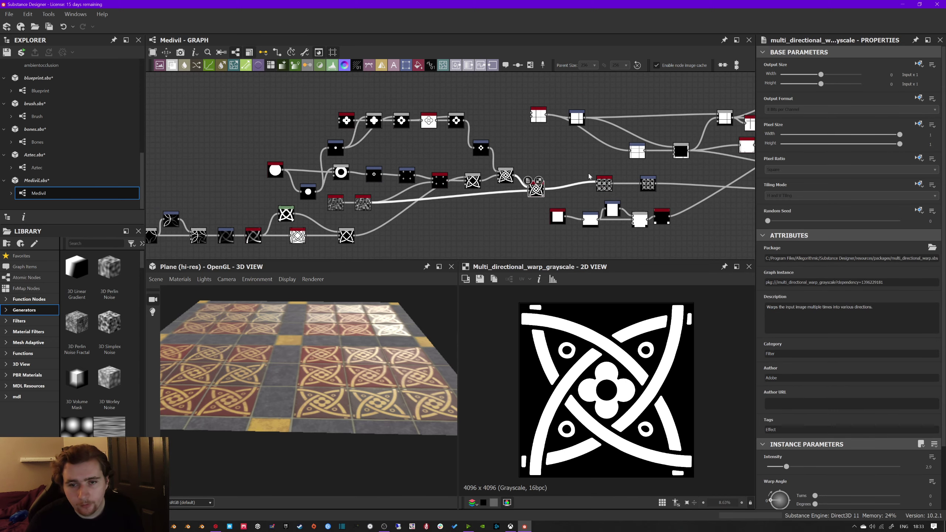
{"action": "middle_click_drag", "start_coordinate": [598, 184], "coordinate": [509, 182]}
{"action": "left_click", "coordinate": [560, 182]}
{"action": "middle_click_drag", "start_coordinate": [632, 192], "coordinate": [562, 189]}
{"action": "middle_click_drag", "start_coordinate": [670, 186], "coordinate": [452, 185]}
{"action": "left_click", "coordinate": [627, 181]}
{"action": "middle_click_drag", "start_coordinate": [704, 178], "coordinate": [536, 186]}
{"action": "middle_click_drag", "start_coordinate": [663, 159], "coordinate": [431, 184]}
Step: Preview the Copy Blend that builds the Medivil tile colours, and inspect the nodes leading into the material outputs
{"action": "double_click", "coordinate": [524, 175]}
{"action": "middle_click_drag", "start_coordinate": [540, 189], "coordinate": [541, 152]}
{"action": "scroll", "coordinate": [604, 370], "scroll_direction": "down", "scroll_amount": 2}
{"action": "scroll", "coordinate": [614, 352], "scroll_direction": "up", "scroll_amount": 2}
{"action": "middle_click_drag", "start_coordinate": [603, 196], "coordinate": [510, 140]}
{"action": "scroll", "coordinate": [533, 172], "scroll_direction": "down", "scroll_amount": 1}
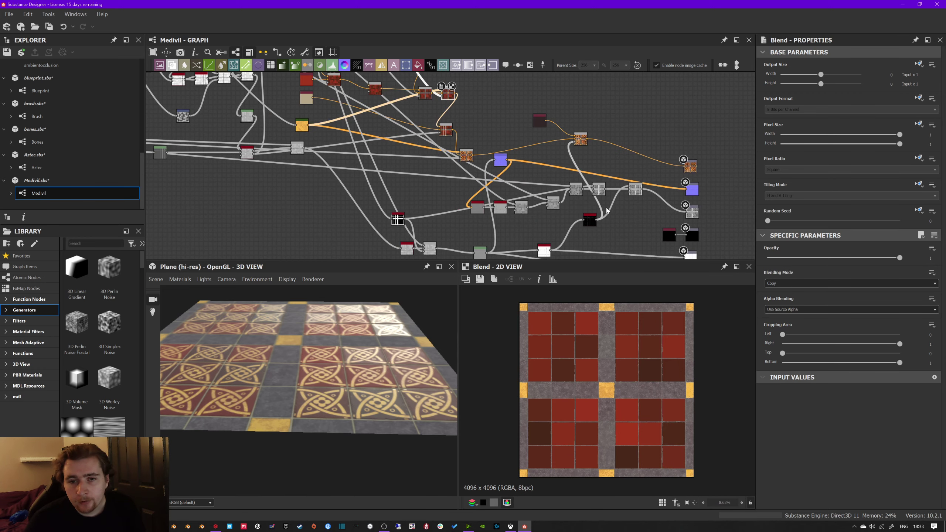
{"action": "left_click", "coordinate": [636, 191]}
{"action": "left_click", "coordinate": [635, 190]}
{"action": "middle_click_drag", "start_coordinate": [629, 213], "coordinate": [571, 181]}
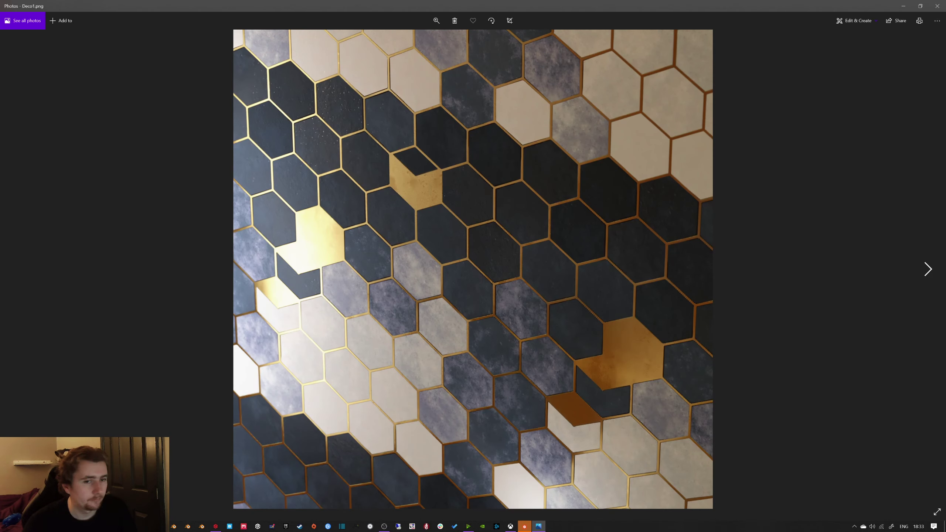
Step: Compare the Deco.png and Deco1.png renders in Photos, and close the viewer
{"action": "key", "text": "Right"}
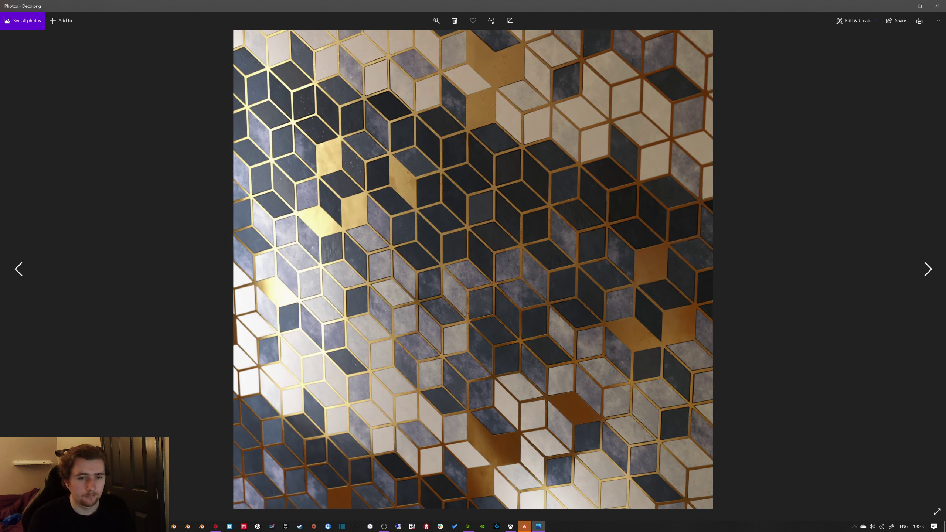
{"action": "left_click_drag", "start_coordinate": [693, 3], "coordinate": [480, 3]}
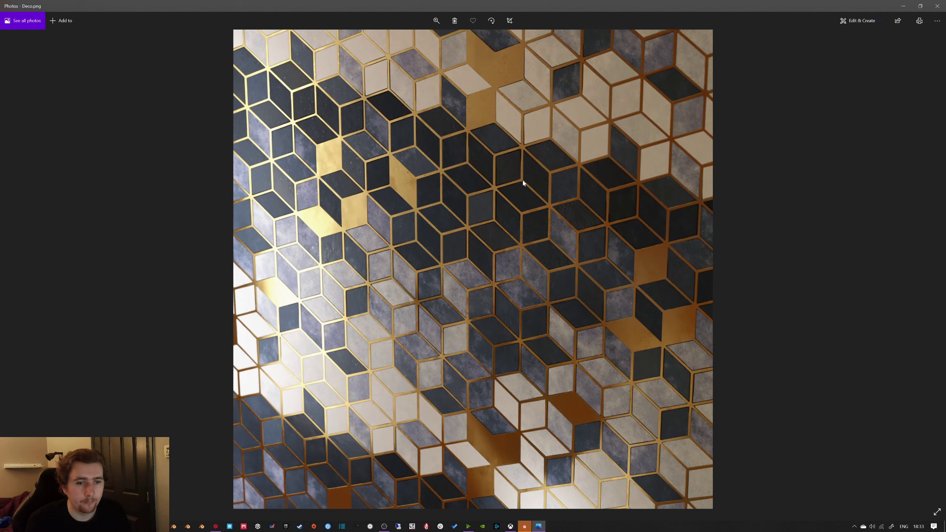
{"action": "key", "text": "Right"}
{"action": "key", "text": "Left"}
{"action": "key", "text": "Right"}
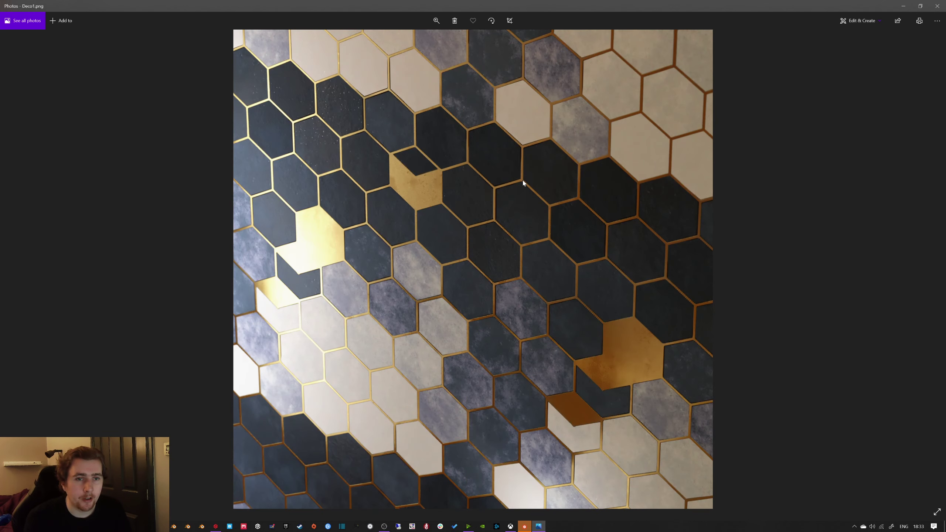
{"action": "key", "text": "Left"}
{"action": "key", "text": "Right"}
{"action": "key", "text": "Left"}
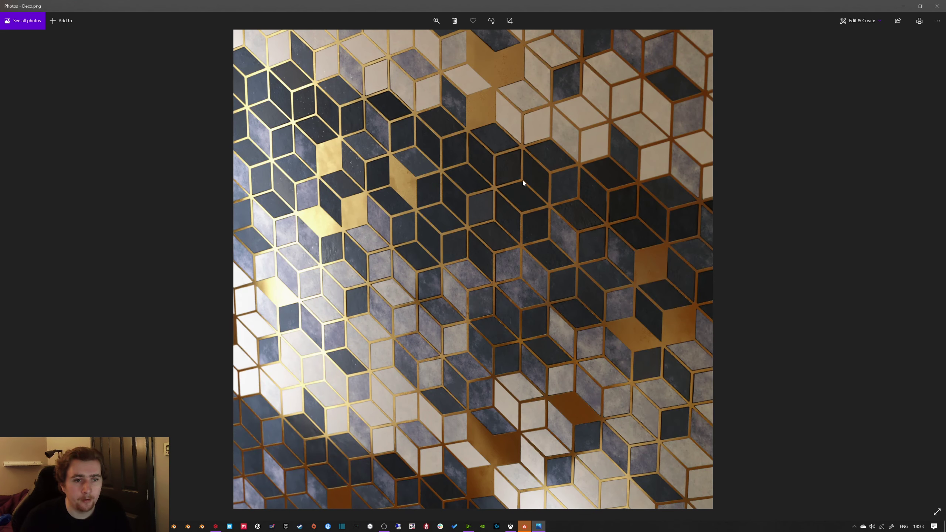
{"action": "key", "text": "Right"}
{"action": "key", "text": "Left"}
{"action": "key", "text": "Right"}
{"action": "key", "text": "Left"}
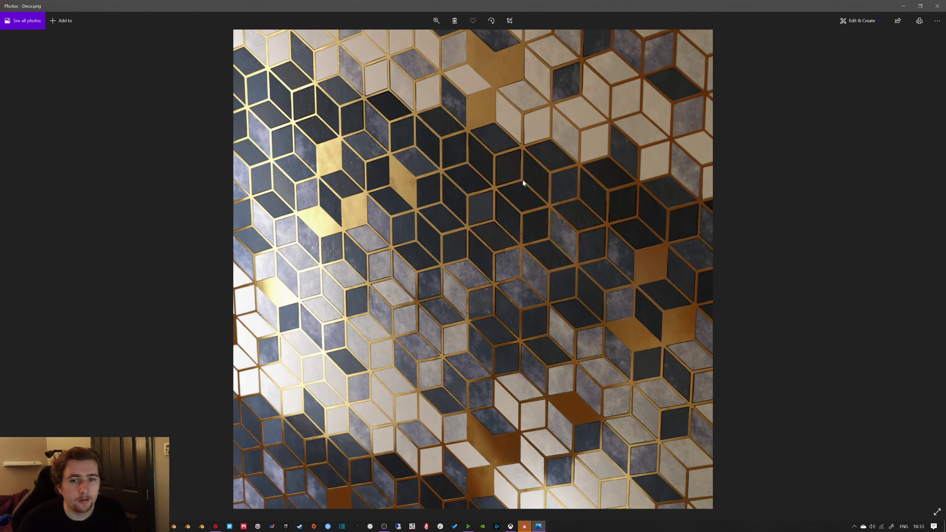
{"action": "key", "text": "Right"}
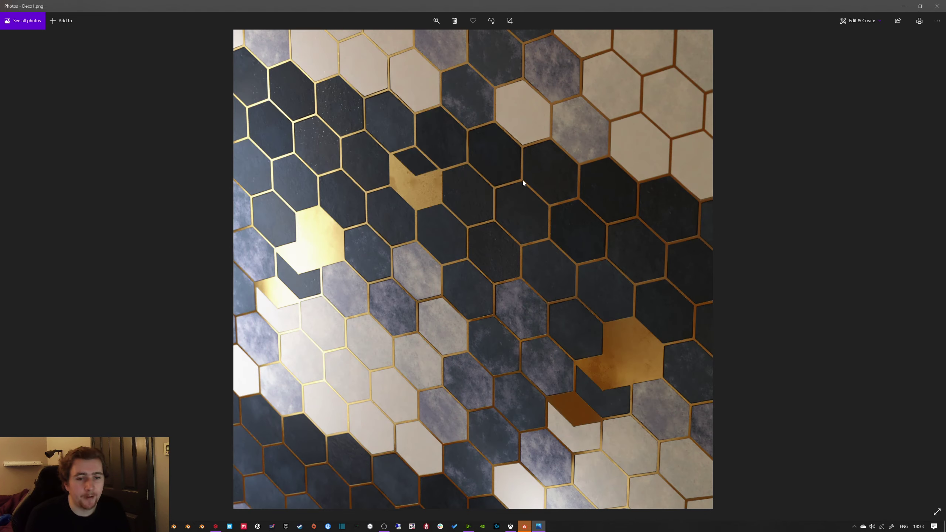
{"action": "left_click", "coordinate": [939, 5]}
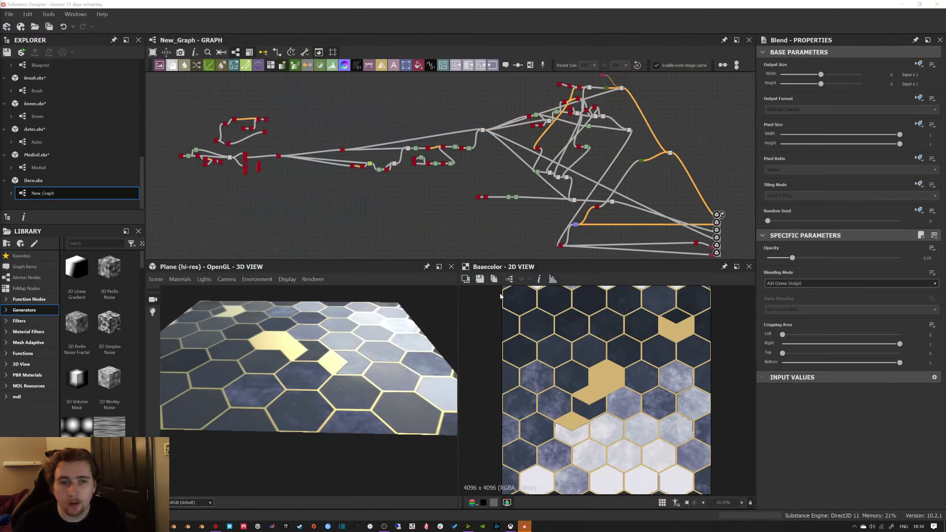
Step: Inspect the Deco graph's hexagon tile_sampler, and preview its blur_hq_grayscale and bevel nodes
{"action": "scroll", "coordinate": [293, 161], "scroll_direction": "up", "scroll_amount": 3}
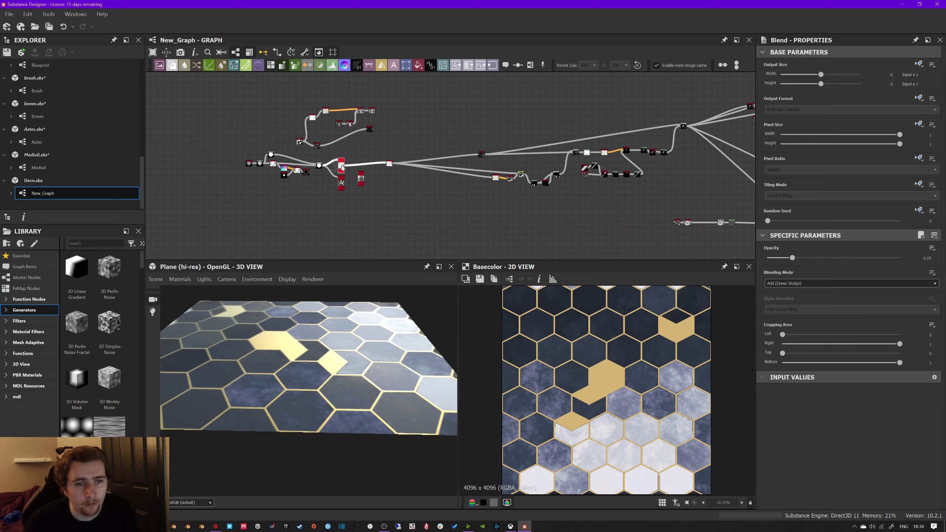
{"action": "left_click", "coordinate": [343, 168]}
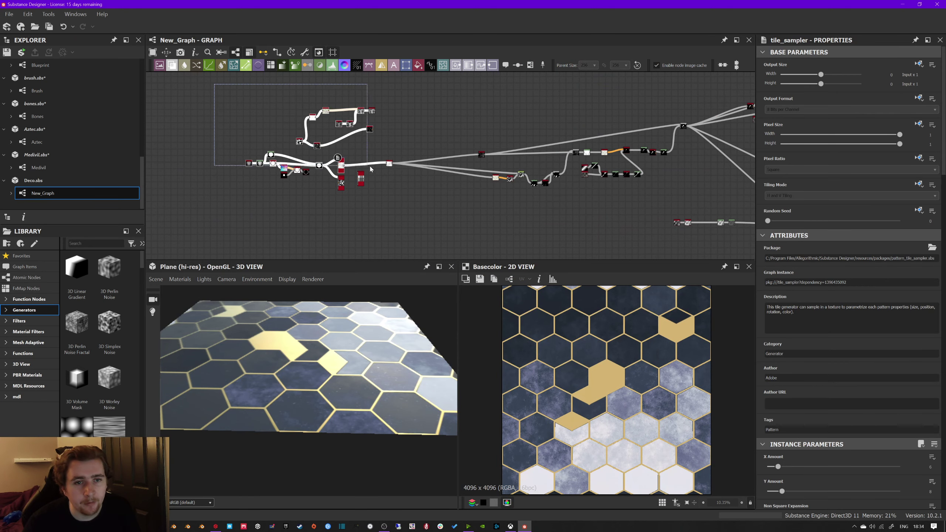
{"action": "left_click", "coordinate": [373, 112]}
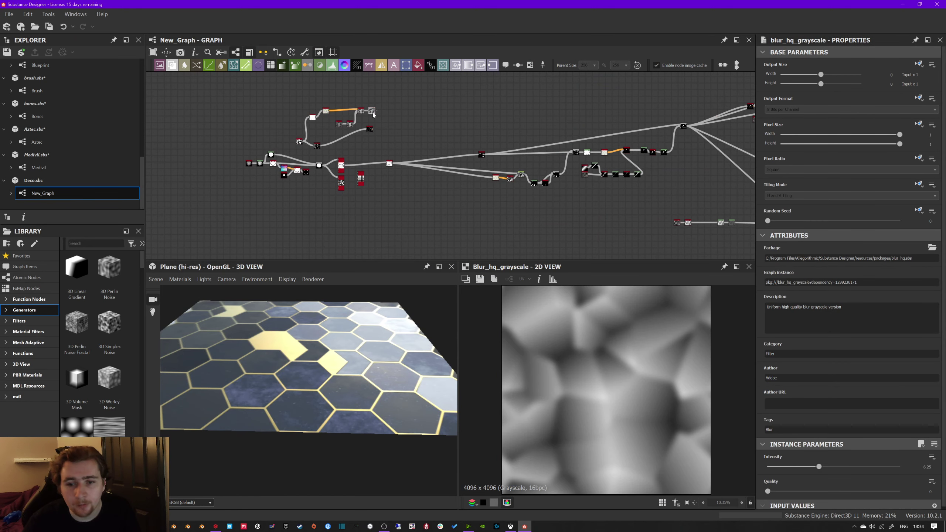
{"action": "left_click", "coordinate": [370, 129]}
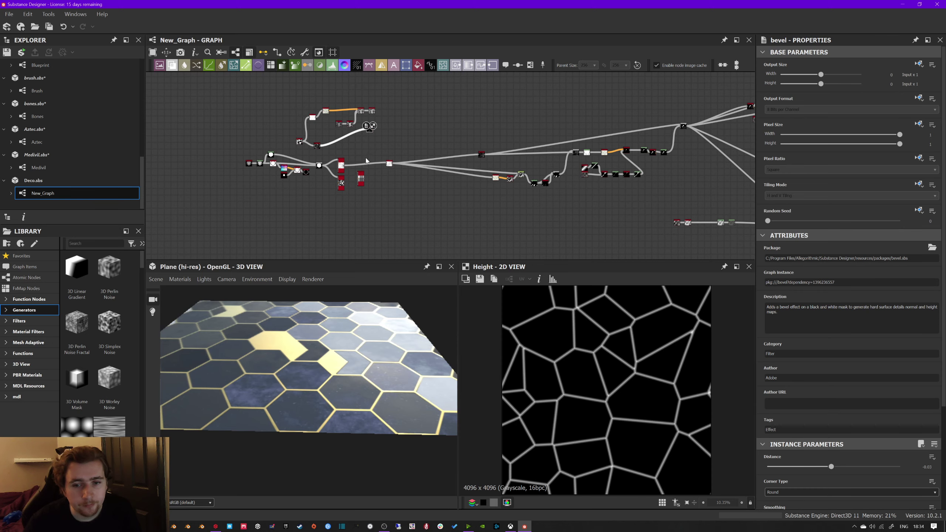
{"action": "scroll", "coordinate": [366, 159], "scroll_direction": "up", "scroll_amount": 1}
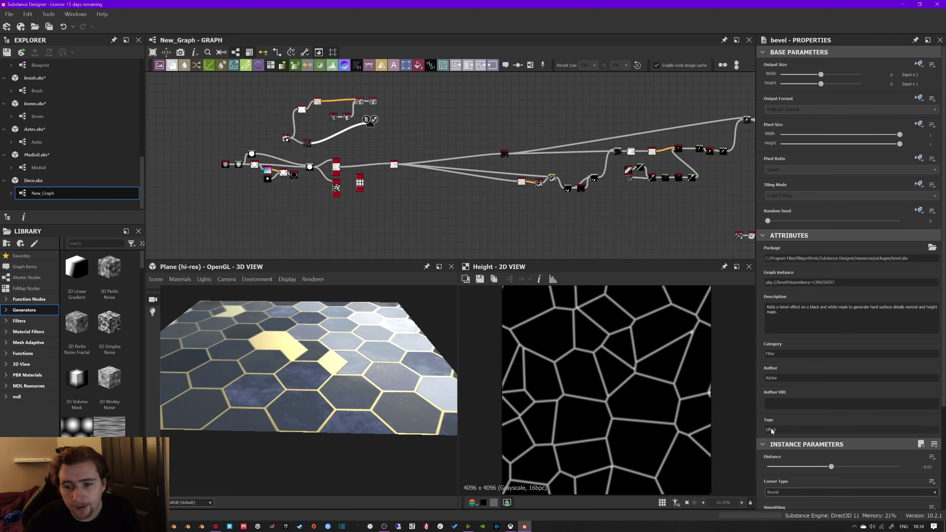
Step: Insert an Invert Grayscale node between the cell pattern's edge_detect and bevel nodes, and space it apart from them
{"action": "left_click", "coordinate": [307, 144]}
{"action": "key", "text": "space"}
{"action": "type", "text": "inv"}
{"action": "left_click", "coordinate": [386, 172]}
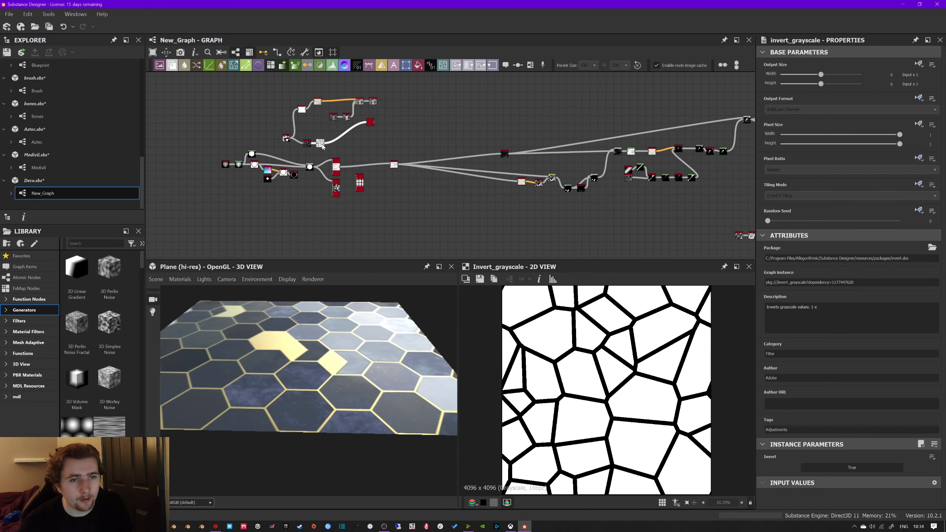
{"action": "left_click_drag", "start_coordinate": [323, 146], "coordinate": [356, 150]}
Step: Preview the hexagon tile_sampler and the multi_switch_grayscale node it feeds
{"action": "left_click", "coordinate": [339, 173]}
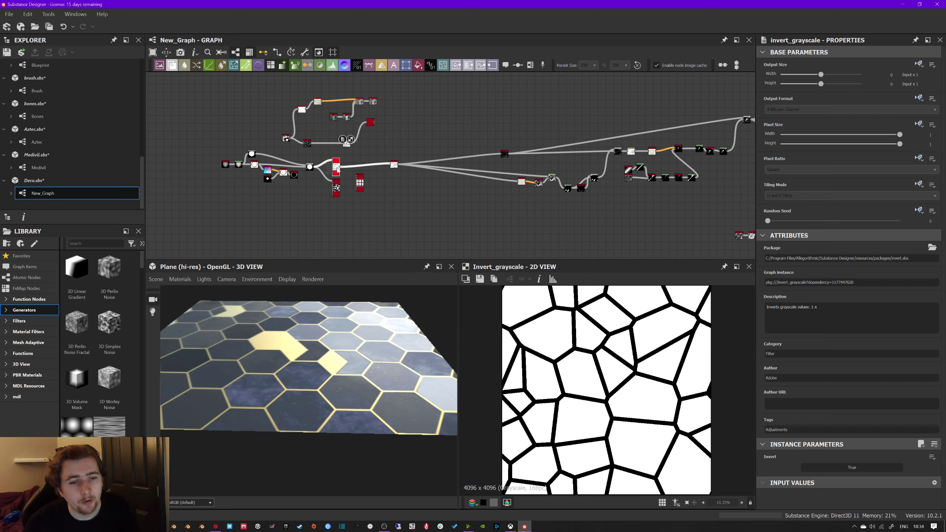
{"action": "left_click_drag", "start_coordinate": [343, 334], "coordinate": [360, 266]}
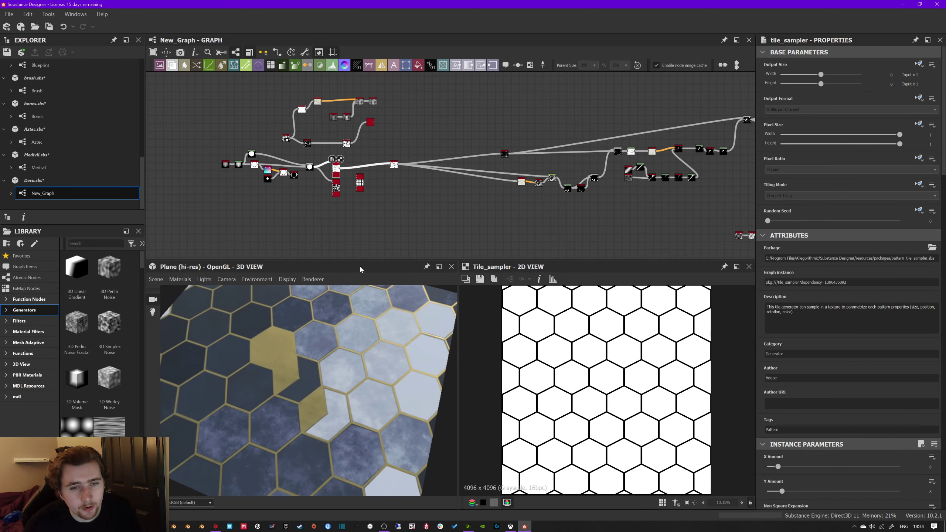
{"action": "scroll", "coordinate": [413, 164], "scroll_direction": "up", "scroll_amount": 3}
{"action": "double_click", "coordinate": [408, 165]}
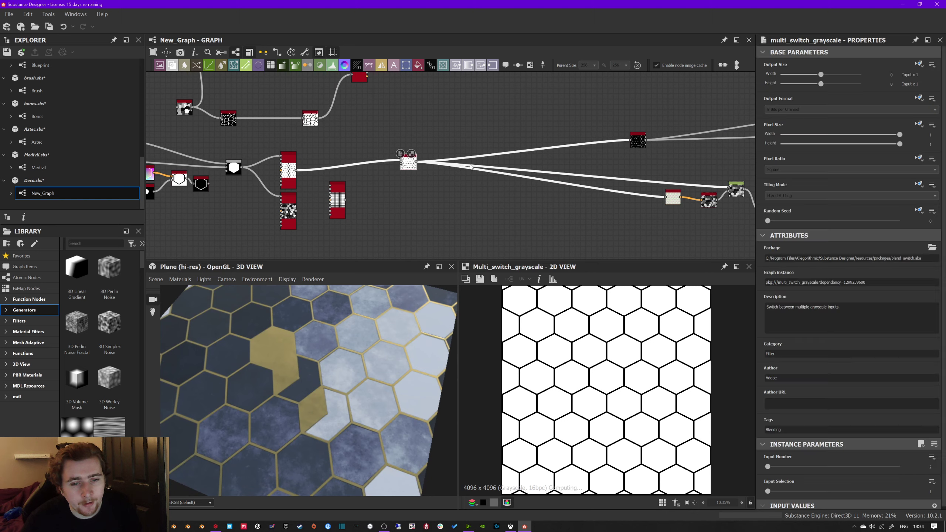
Step: Preview the Subtract Blend of the hexagon outlines and the Add (Linear Dodge) Blend that adds the solid gold pieces
{"action": "middle_click_drag", "start_coordinate": [508, 173], "coordinate": [418, 170]}
{"action": "middle_click_drag", "start_coordinate": [525, 168], "coordinate": [340, 183]}
{"action": "double_click", "coordinate": [412, 207]}
{"action": "middle_click_drag", "start_coordinate": [412, 206], "coordinate": [289, 215]}
{"action": "double_click", "coordinate": [424, 164]}
{"action": "middle_click_drag", "start_coordinate": [578, 140], "coordinate": [281, 175]}
{"action": "scroll", "coordinate": [442, 175], "scroll_direction": "down", "scroll_amount": 1}
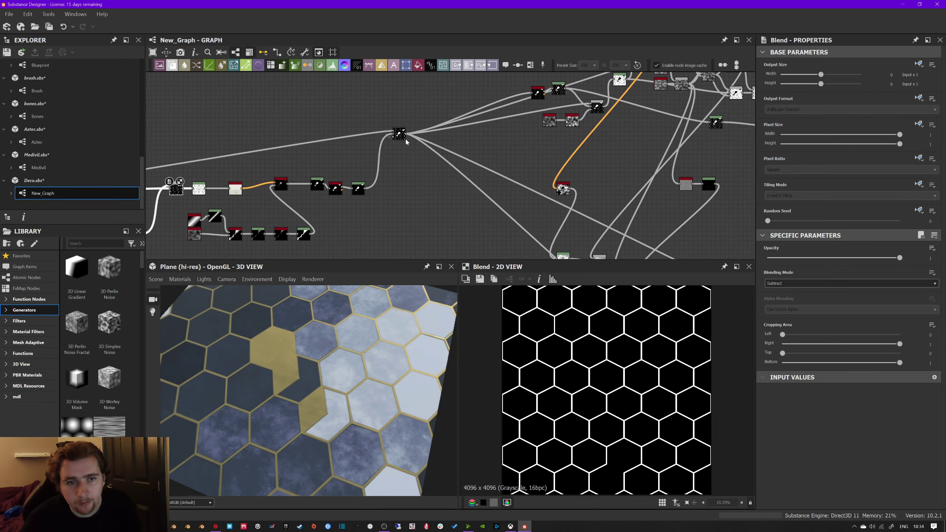
{"action": "double_click", "coordinate": [399, 134]}
{"action": "scroll", "coordinate": [386, 154], "scroll_direction": "right", "scroll_amount": 4}
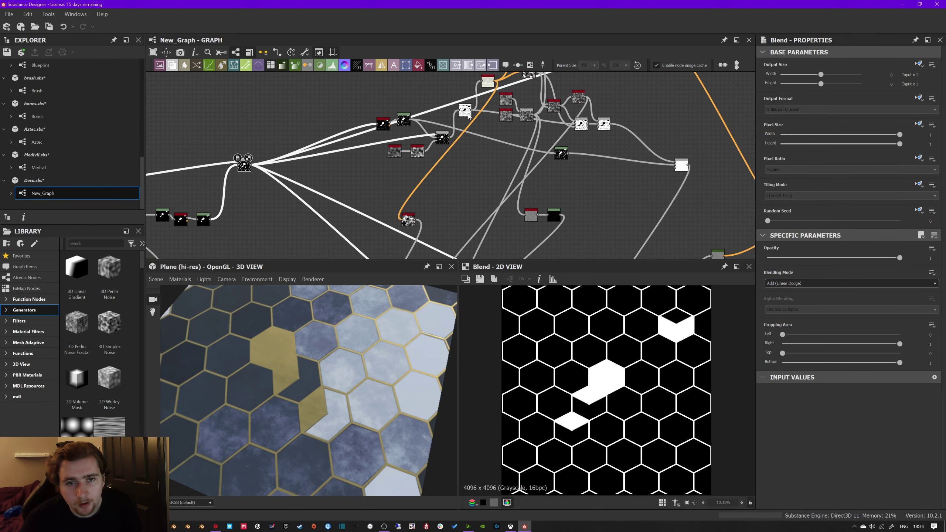
Step: Preview the downstream colour nodes, the grayscale Gradient Map and the Overlay Blend that feeds the roughness output
{"action": "double_click", "coordinate": [468, 116]}
{"action": "middle_click_drag", "start_coordinate": [549, 184], "coordinate": [416, 187]}
{"action": "double_click", "coordinate": [552, 175]}
{"action": "middle_click_drag", "start_coordinate": [574, 204], "coordinate": [445, 113]}
{"action": "double_click", "coordinate": [460, 169]}
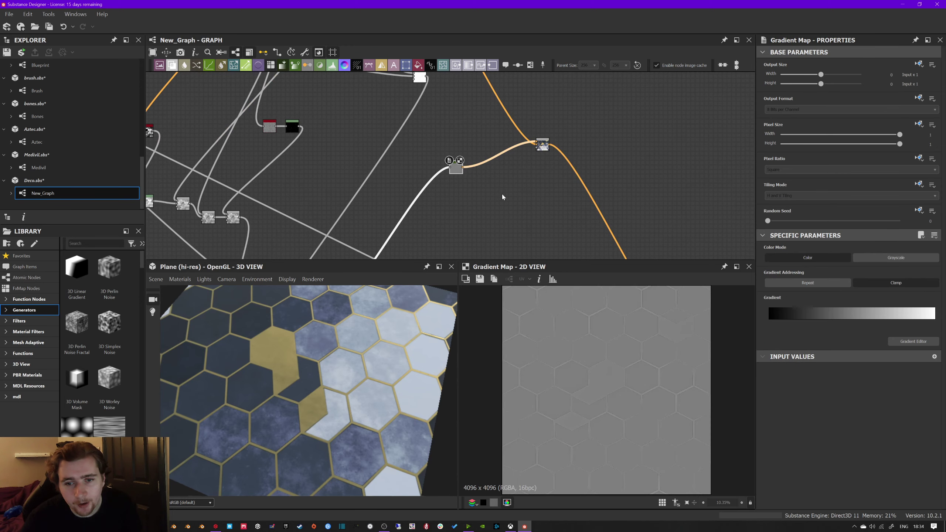
{"action": "scroll", "coordinate": [439, 126], "scroll_direction": "down", "scroll_amount": 2}
{"action": "middle_click_drag", "start_coordinate": [528, 157], "coordinate": [449, 88]}
{"action": "double_click", "coordinate": [337, 182]}
{"action": "double_click", "coordinate": [338, 183]}
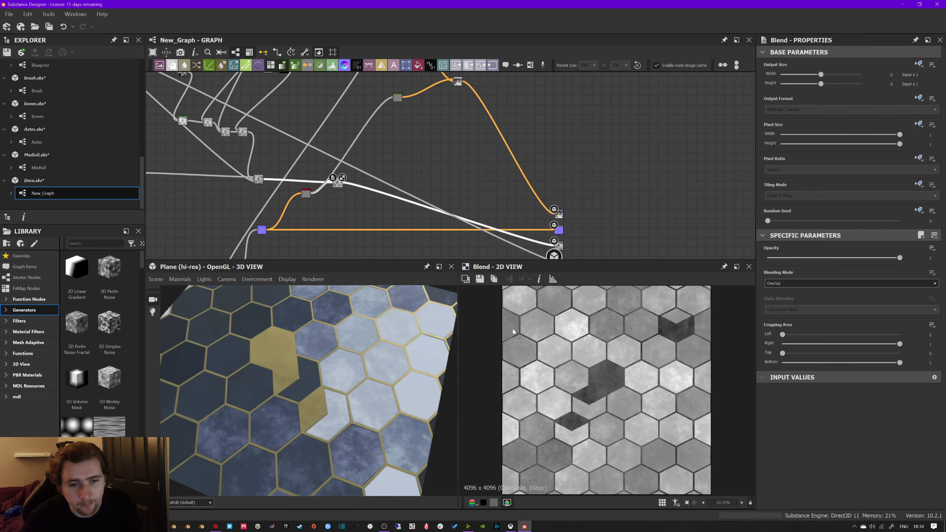
Step: Preview the Deco material's Normal node and its roughness output
{"action": "scroll", "coordinate": [615, 386], "scroll_direction": "up", "scroll_amount": 3}
{"action": "middle_click_drag", "start_coordinate": [262, 223], "coordinate": [269, 135]}
{"action": "double_click", "coordinate": [269, 133]}
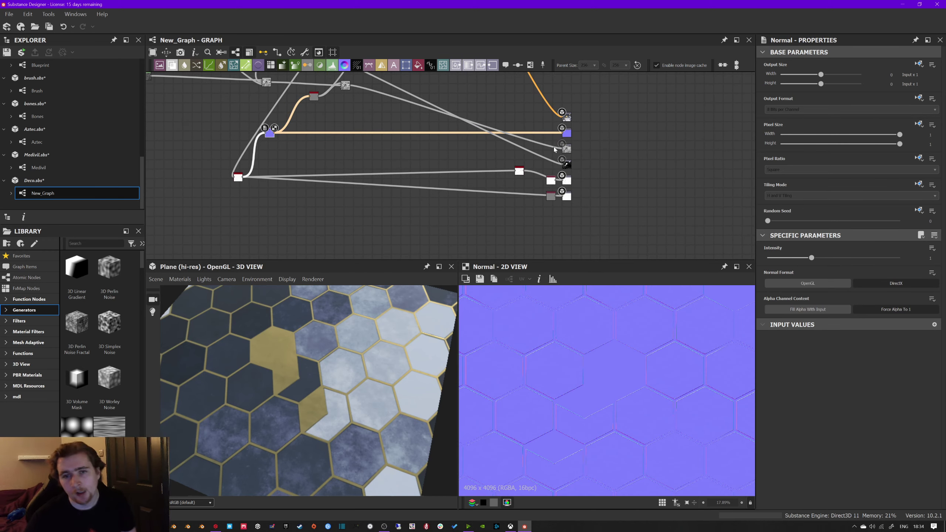
{"action": "double_click", "coordinate": [566, 149]}
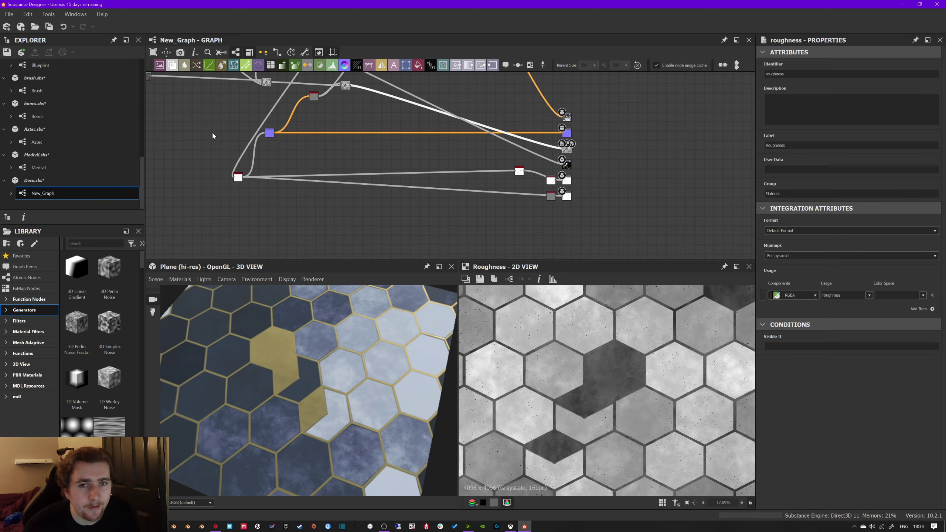
Step: Connect the inverted cell pattern to the multi_switch_grayscale node's second input, and switch the input selection to it
{"action": "middle_click_drag", "start_coordinate": [215, 133], "coordinate": [423, 195]}
{"action": "mouse_move", "coordinate": [325, 171]}
{"action": "middle_mouse_down"}
{"action": "mouse_move", "coordinate": [335, 225]}
{"action": "mouse_move", "coordinate": [437, 229]}
{"action": "middle_mouse_up"}
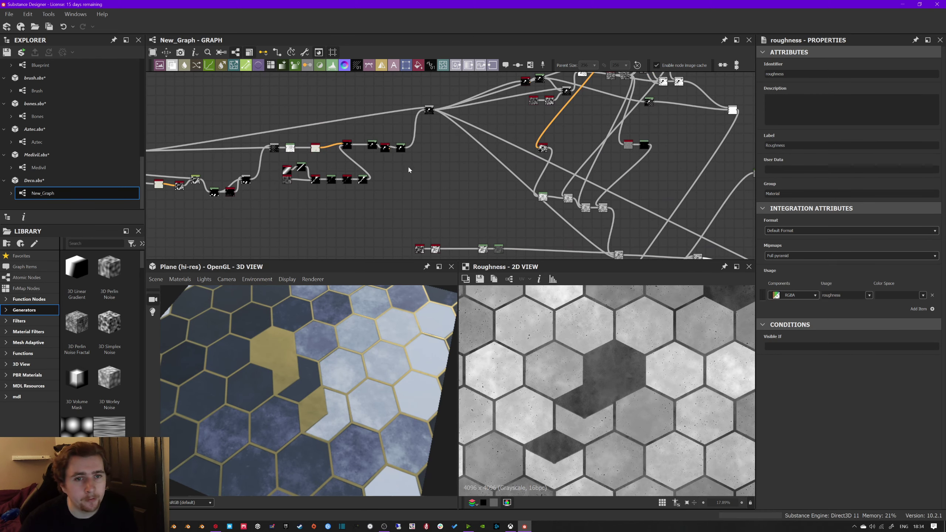
{"action": "middle_click_drag", "start_coordinate": [403, 181], "coordinate": [475, 179]}
{"action": "middle_click_drag", "start_coordinate": [338, 192], "coordinate": [492, 189]}
{"action": "middle_click_drag", "start_coordinate": [307, 161], "coordinate": [403, 150]}
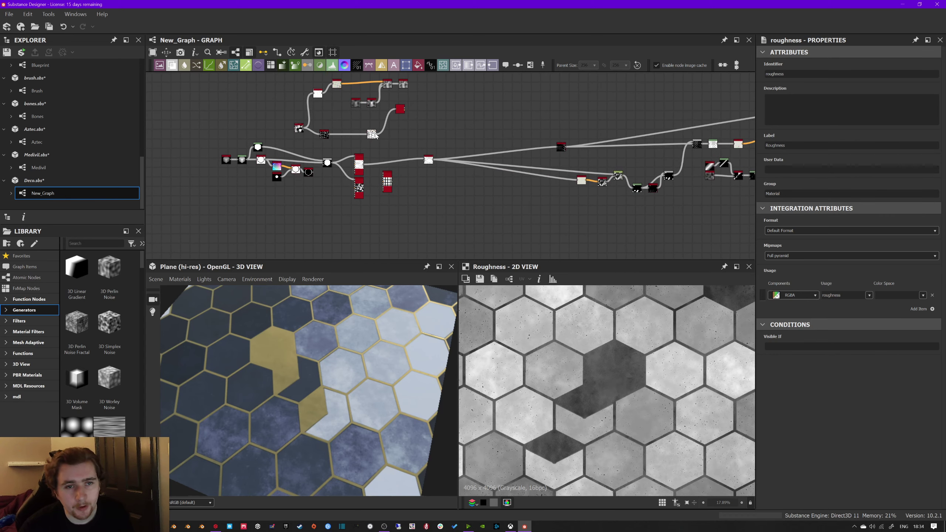
{"action": "scroll", "coordinate": [403, 150], "scroll_direction": "up", "scroll_amount": 3}
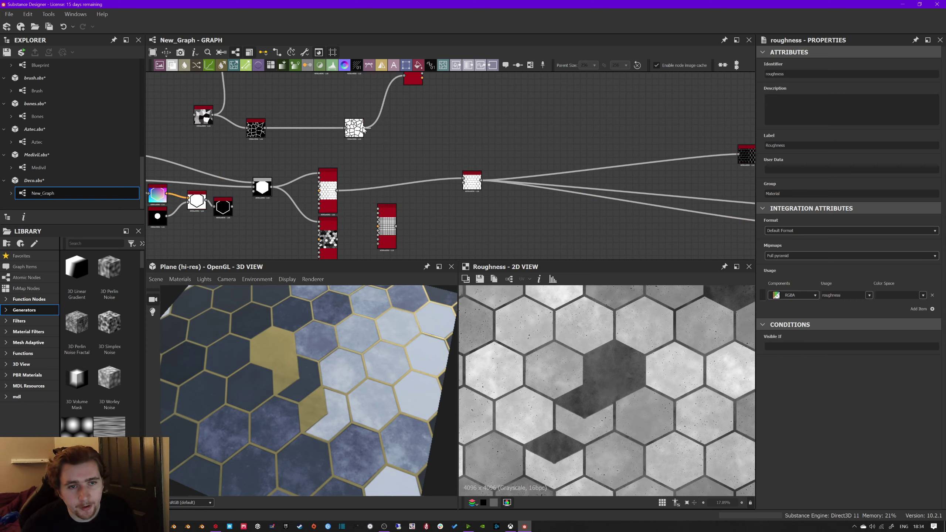
{"action": "left_click", "coordinate": [472, 181]}
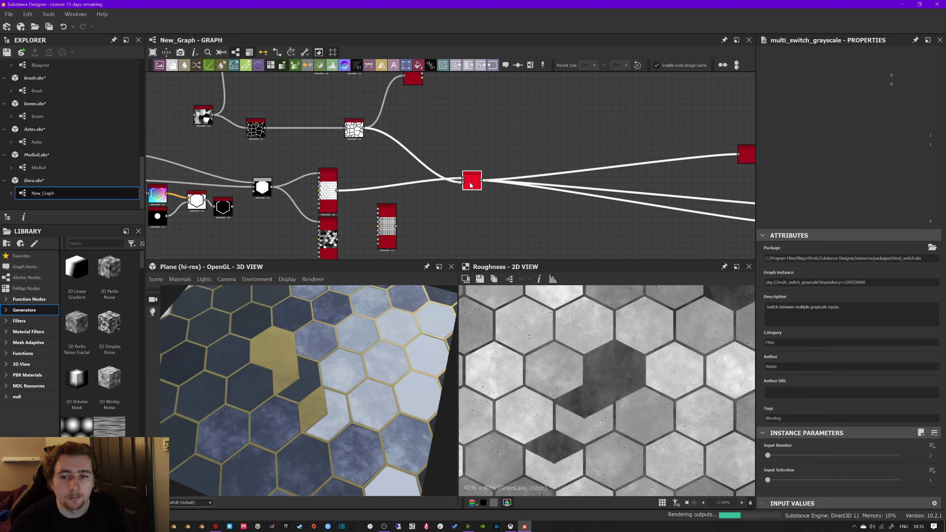
{"action": "left_click_drag", "start_coordinate": [768, 491], "coordinate": [774, 491]}
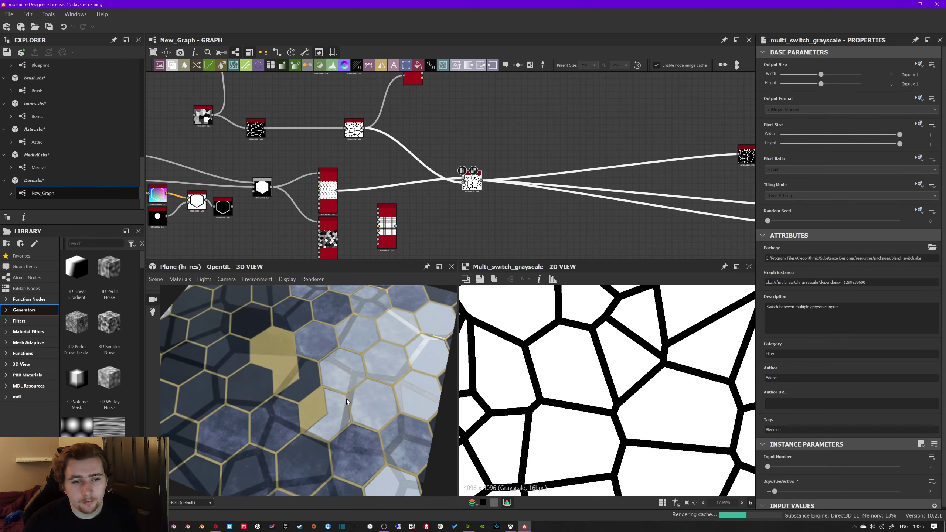
Step: Set the Edge Width of the cell pattern's edge_detect node to 2.12
{"action": "left_click_drag", "start_coordinate": [323, 396], "coordinate": [372, 360]}
{"action": "middle_click_drag", "start_coordinate": [292, 139], "coordinate": [324, 142]}
{"action": "left_click", "coordinate": [287, 131]}
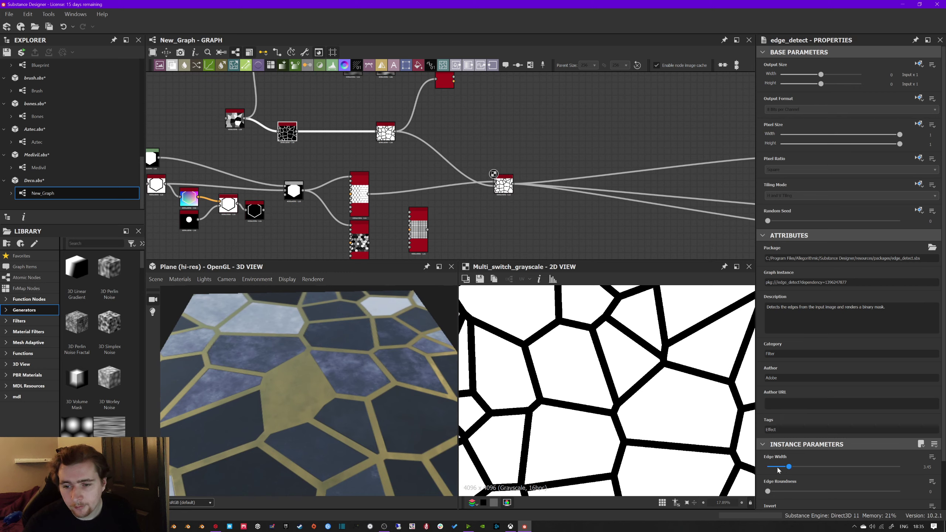
{"action": "left_click_drag", "start_coordinate": [778, 471], "coordinate": [777, 467]}
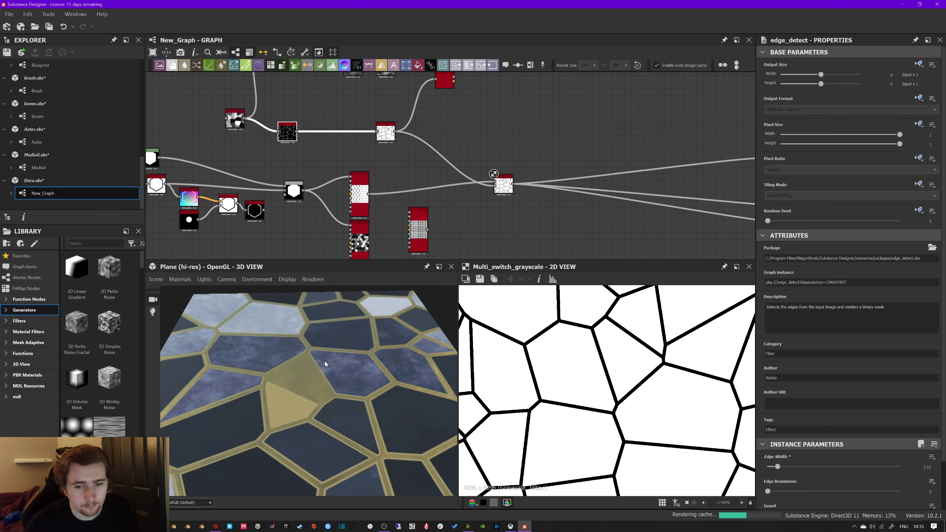
Step: Orbit and zoom around the irregular cell tiles in 3D to examine their gold edges and surface
{"action": "left_click_drag", "start_coordinate": [325, 359], "coordinate": [550, 350], "text": "alt"}
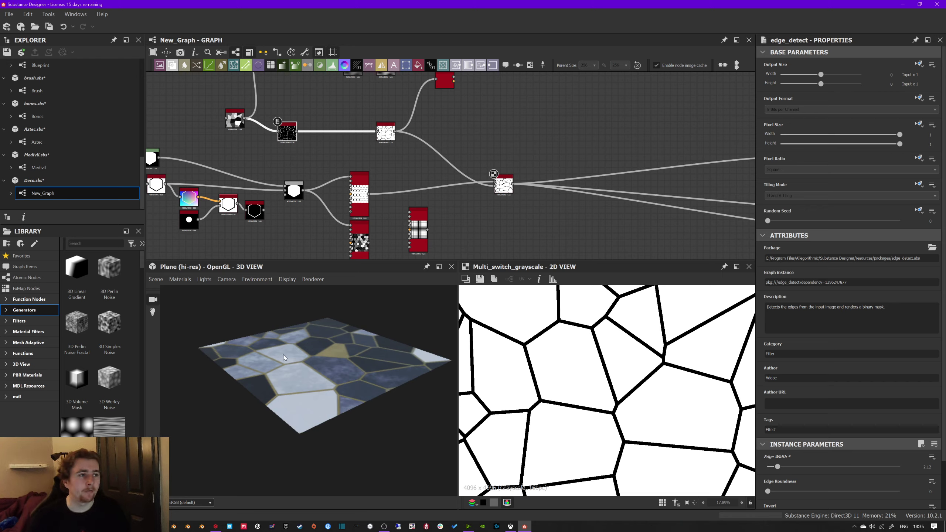
{"action": "left_click_drag", "start_coordinate": [260, 363], "coordinate": [294, 374], "text": "alt"}
{"action": "scroll", "coordinate": [322, 371], "scroll_direction": "up", "scroll_amount": 4}
{"action": "scroll", "coordinate": [322, 371], "scroll_direction": "up", "scroll_amount": 3}
{"action": "scroll", "coordinate": [347, 377], "scroll_direction": "up", "scroll_amount": 4}
{"action": "scroll", "coordinate": [303, 362], "scroll_direction": "down", "scroll_amount": 5}
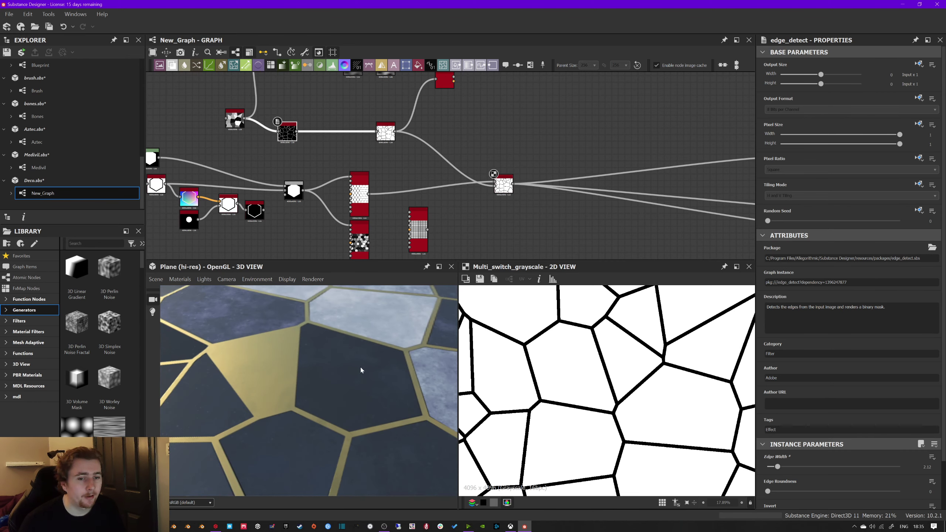
{"action": "left_click_drag", "start_coordinate": [360, 367], "coordinate": [244, 308]}
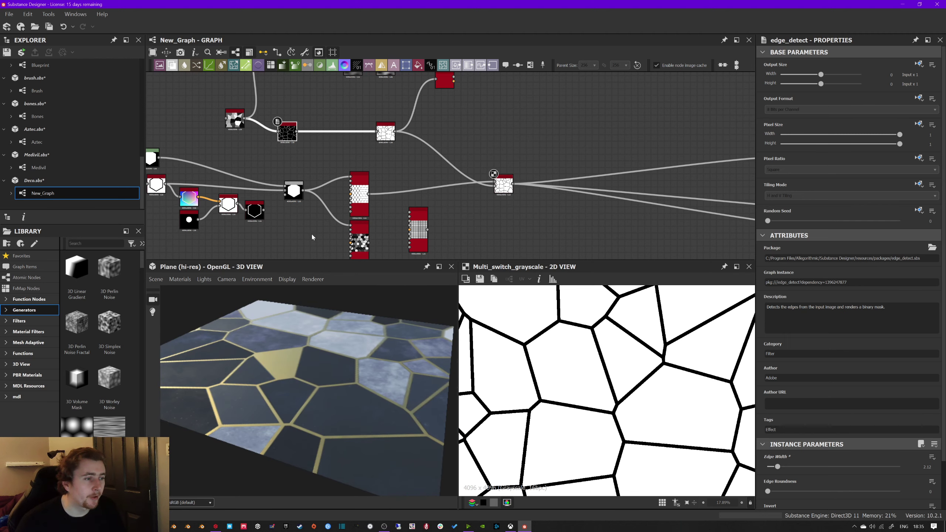
Step: Examine the hexagon shape and the tile_sampler nodes that offer alternative patterns for the switch
{"action": "middle_click_drag", "start_coordinate": [291, 166], "coordinate": [301, 167]}
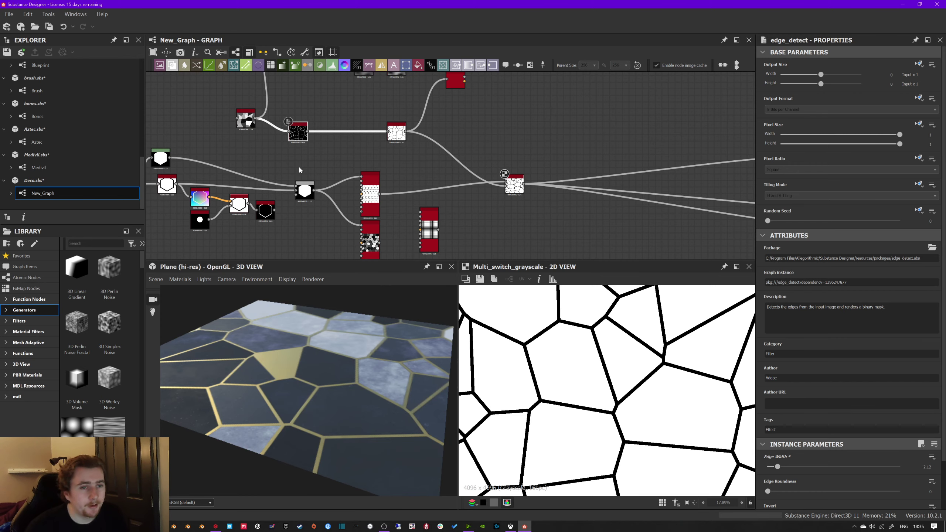
{"action": "scroll", "coordinate": [335, 154], "scroll_direction": "down", "scroll_amount": 2}
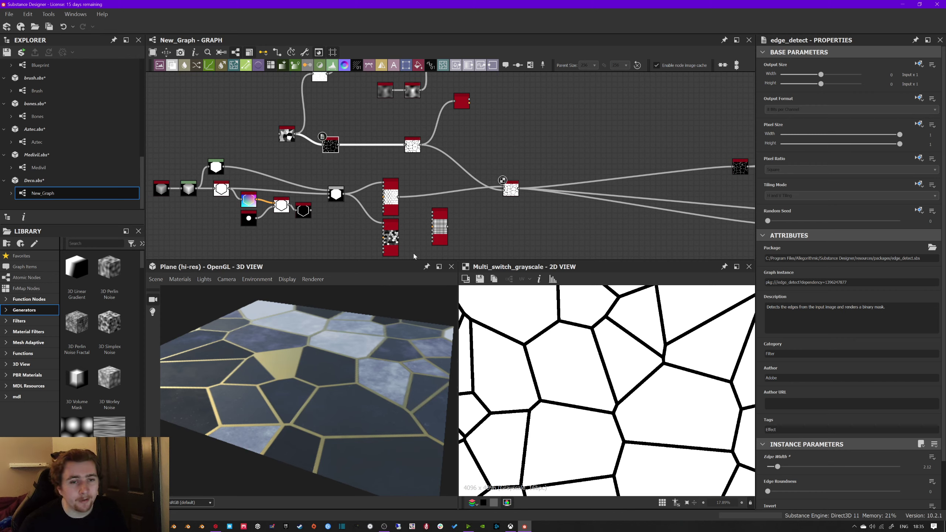
{"action": "scroll", "coordinate": [412, 251], "scroll_direction": "up", "scroll_amount": 3}
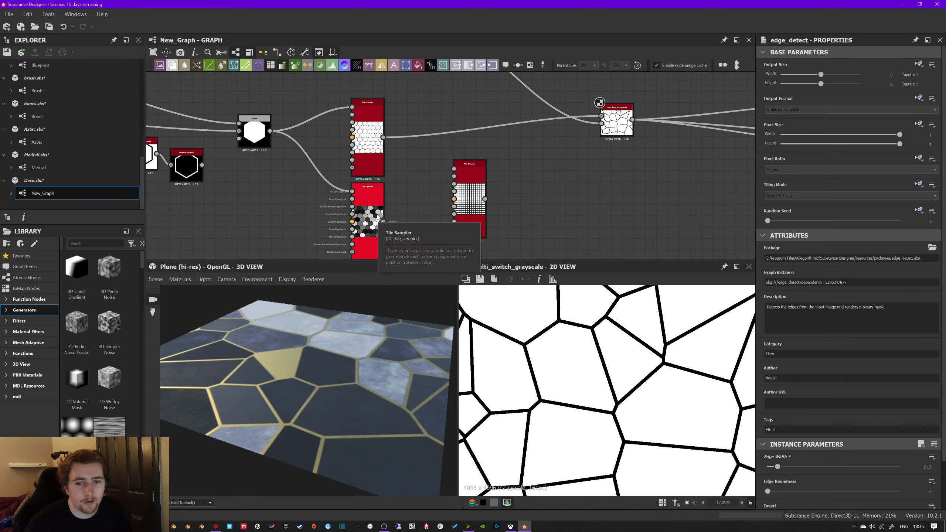
{"action": "middle_click_drag", "start_coordinate": [222, 193], "coordinate": [284, 210]}
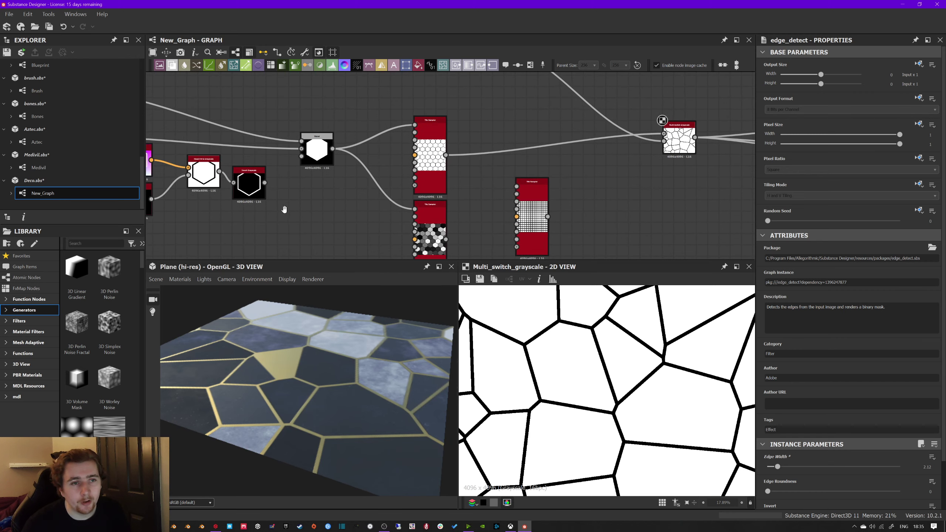